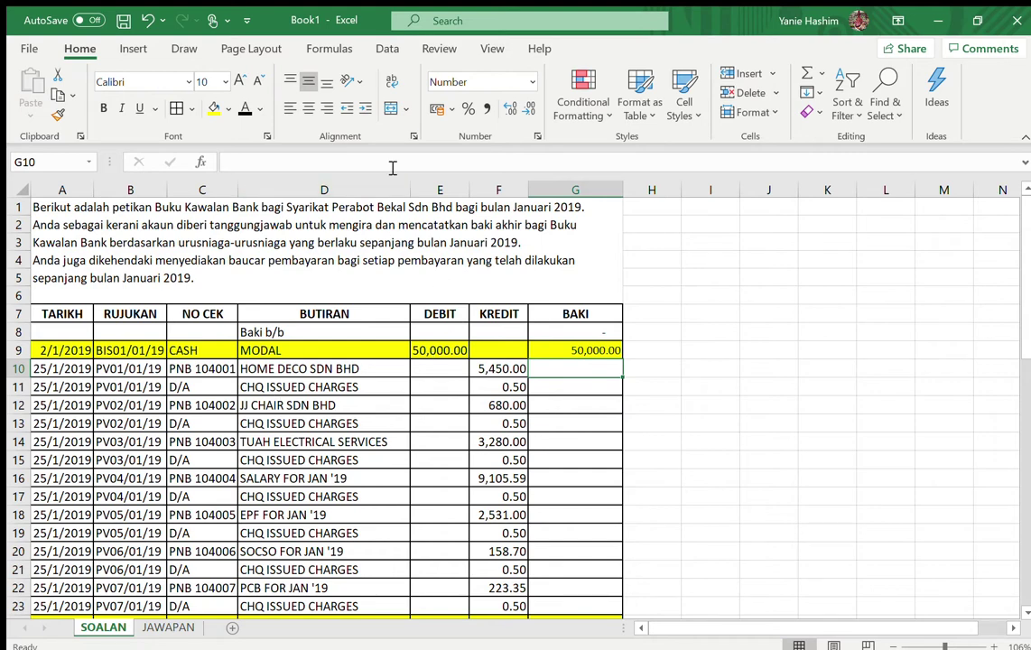
# Collapse the ribbon and examine the January 2019 bank transactions and the PEMIUTANG NIAGA and PEMIUTANG LAIN lists
pyautogui.click(1021, 134)
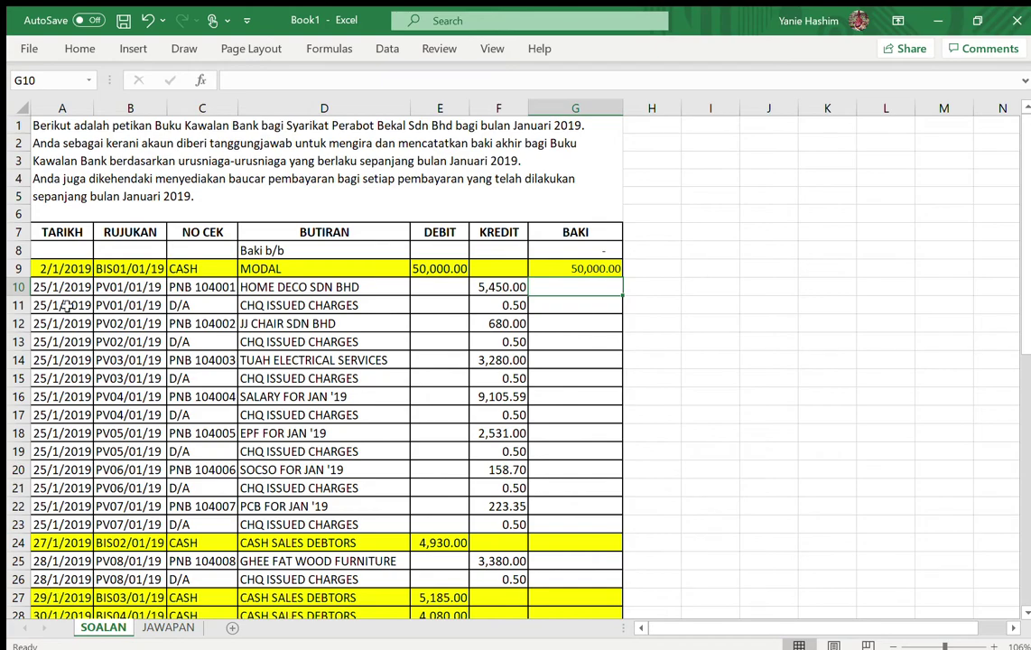
pyautogui.scroll(-3, 67, 306)
pyautogui.scroll(2, 68, 307)
pyautogui.scroll(1, 325, 361)
pyautogui.scroll(-6, 428, 515)
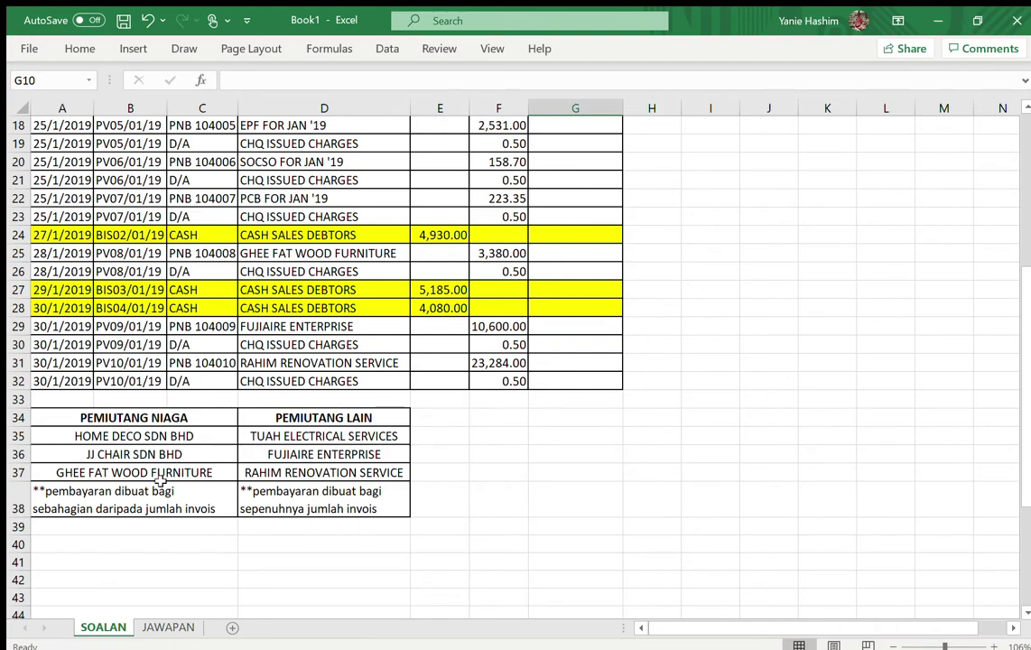
pyautogui.scroll(4, 326, 422)
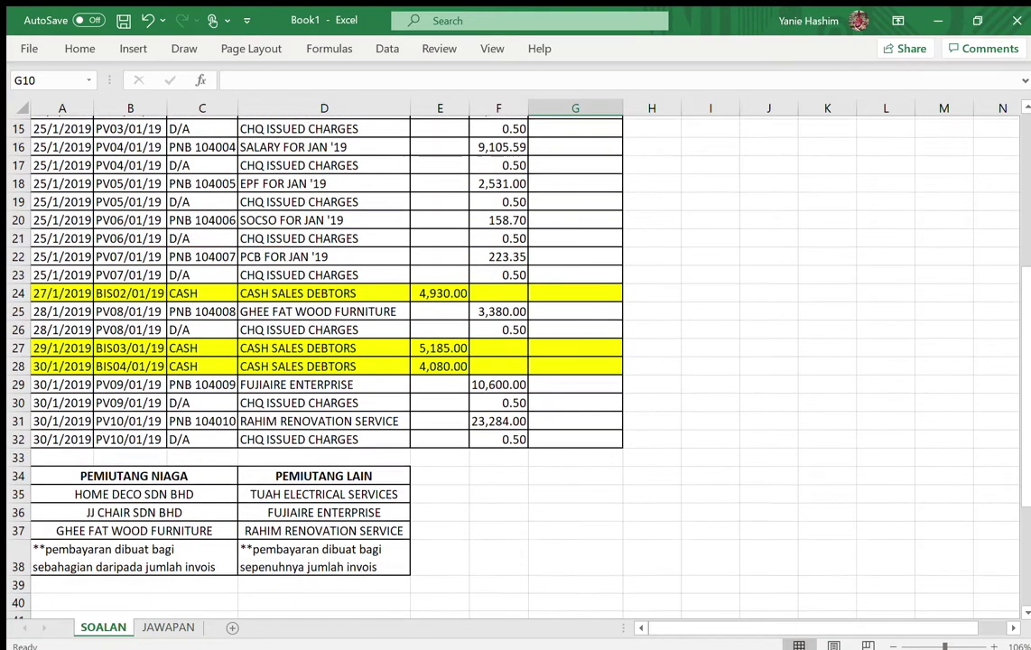
pyautogui.scroll(-2, 456, 328)
pyautogui.scroll(1, 457, 328)
pyautogui.scroll(1, 462, 329)
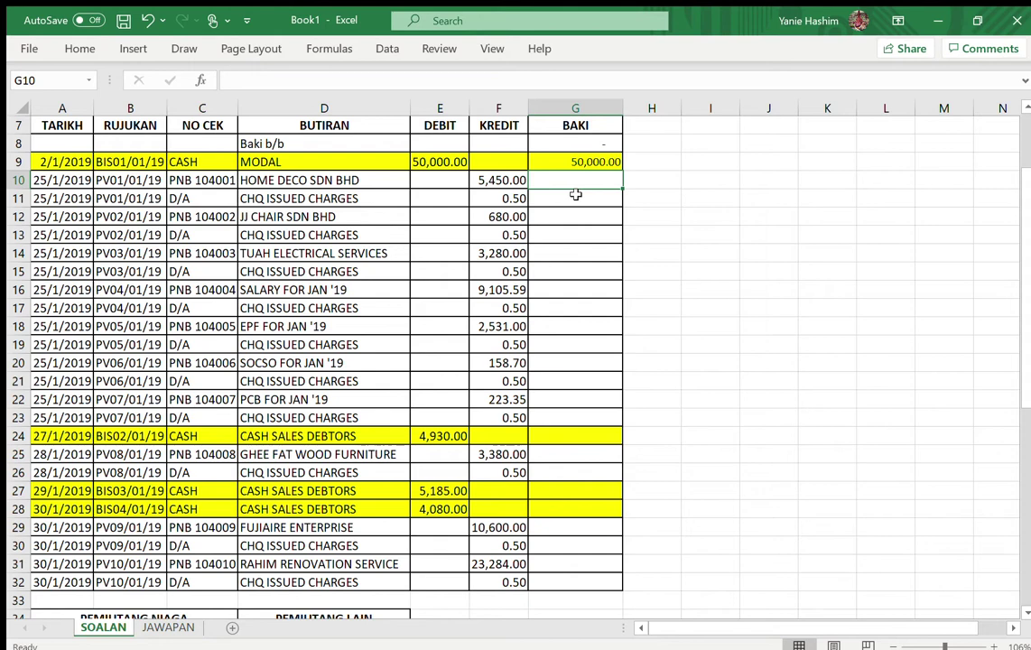
# Enter the running balance formula =G9+E10-F10 in cell G10 for the first HOME DECO SDN BHD payment
pyautogui.write('=')
pyautogui.click(576, 161)
pyautogui.write('+')
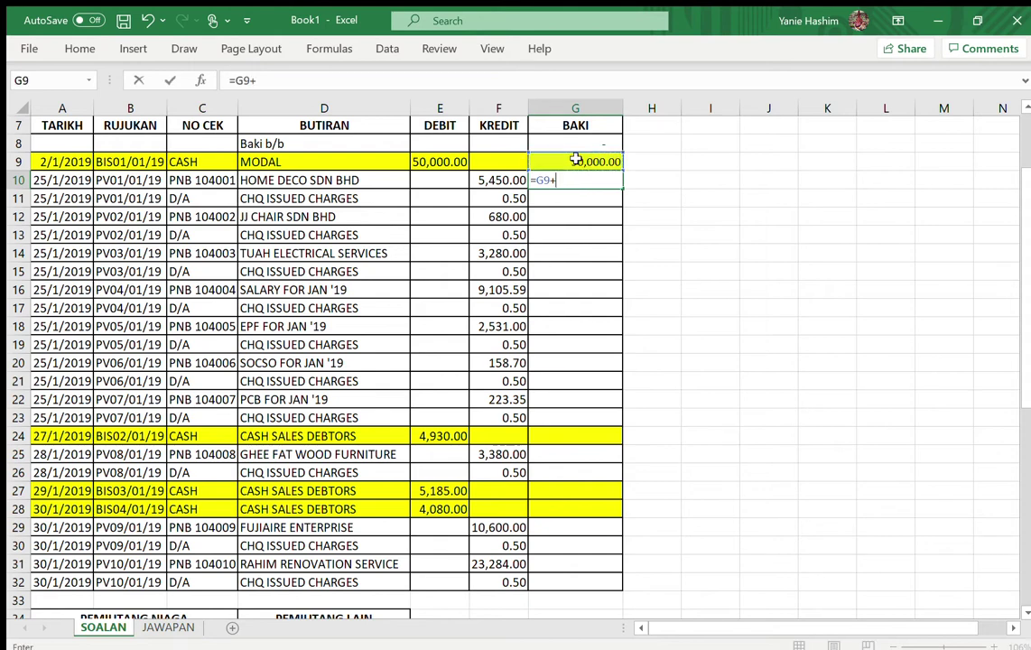
pyautogui.click(444, 178)
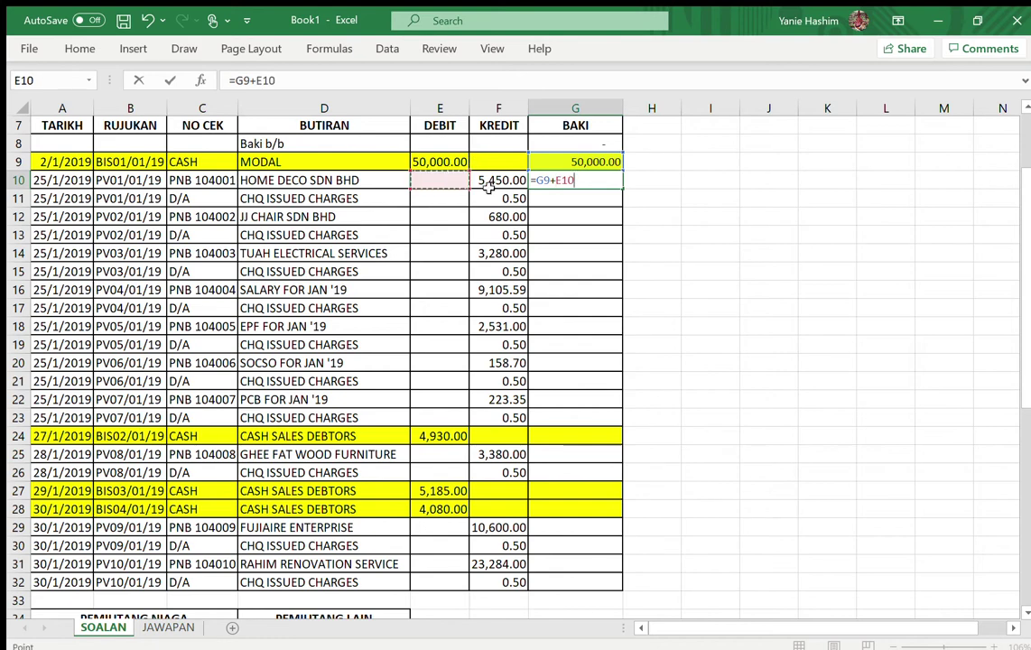
pyautogui.write('-')
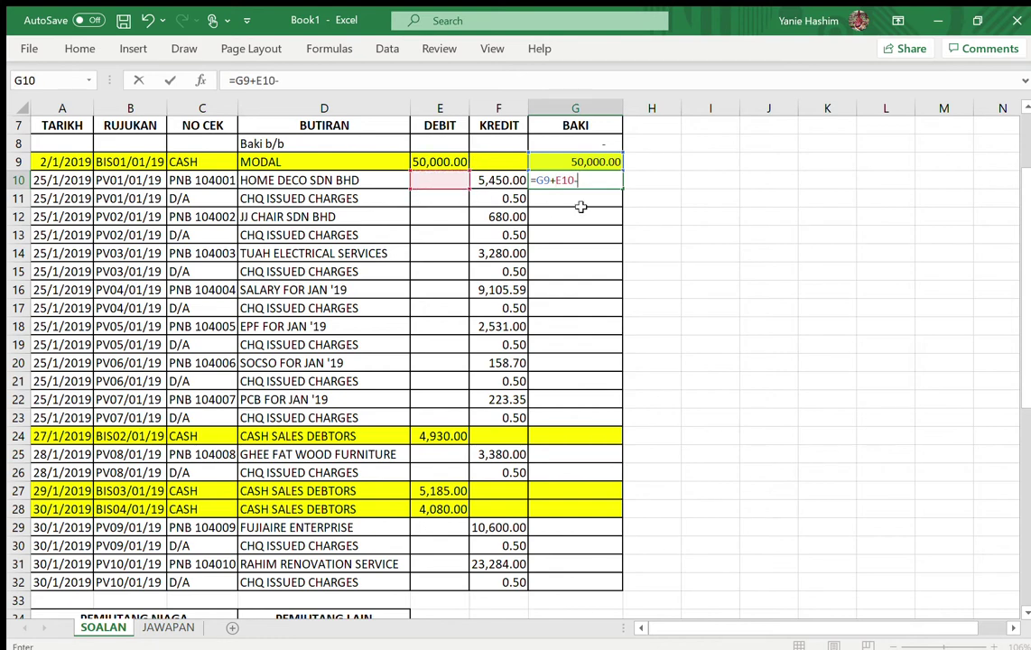
pyautogui.click(502, 177)
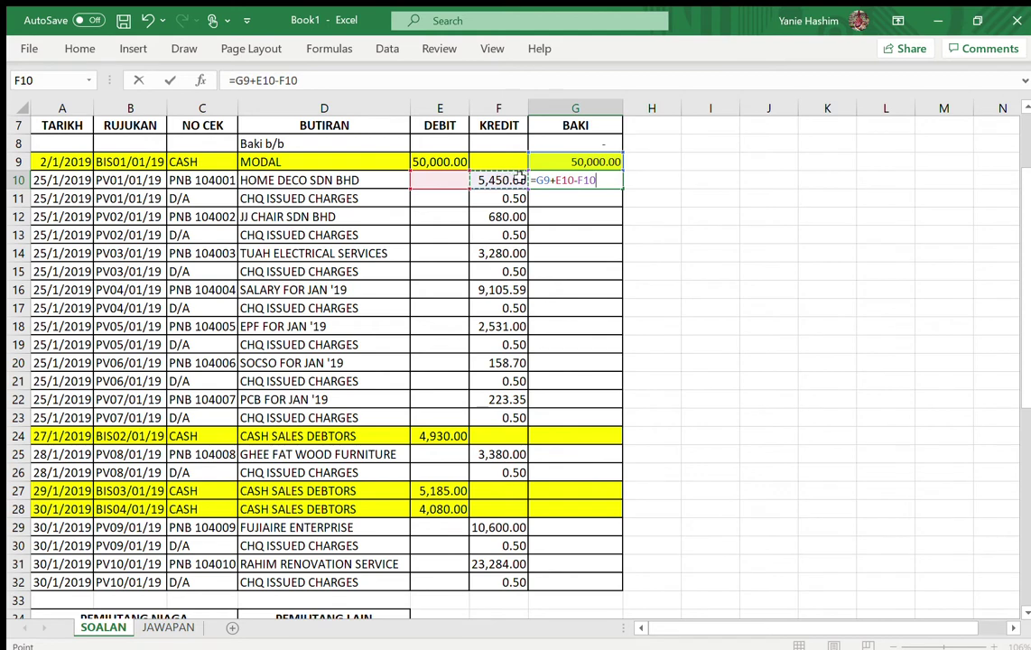
pyautogui.press('Return')
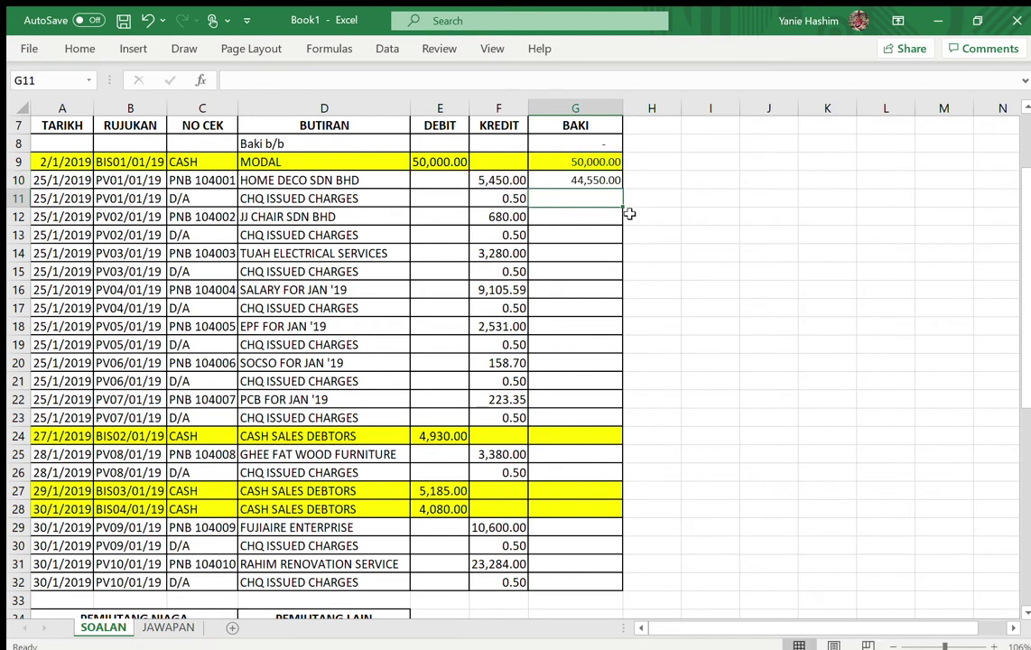
# Fill the balance formula from G10 down the BAKI column to the last transaction in row 32
pyautogui.click(591, 180)
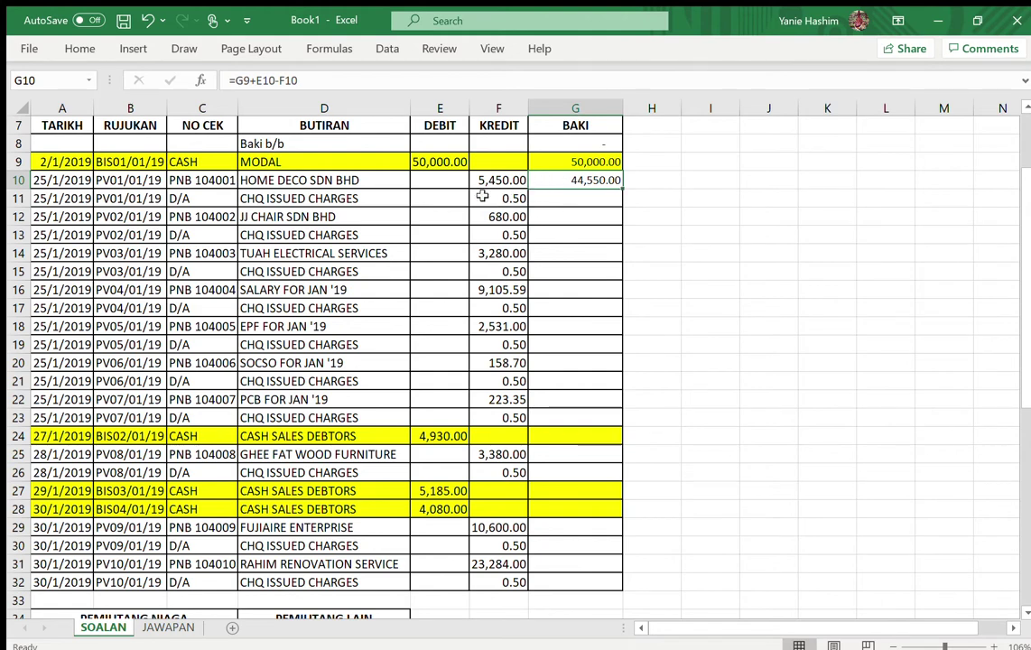
pyautogui.moveTo(622, 189); pyautogui.dragTo(623, 204)
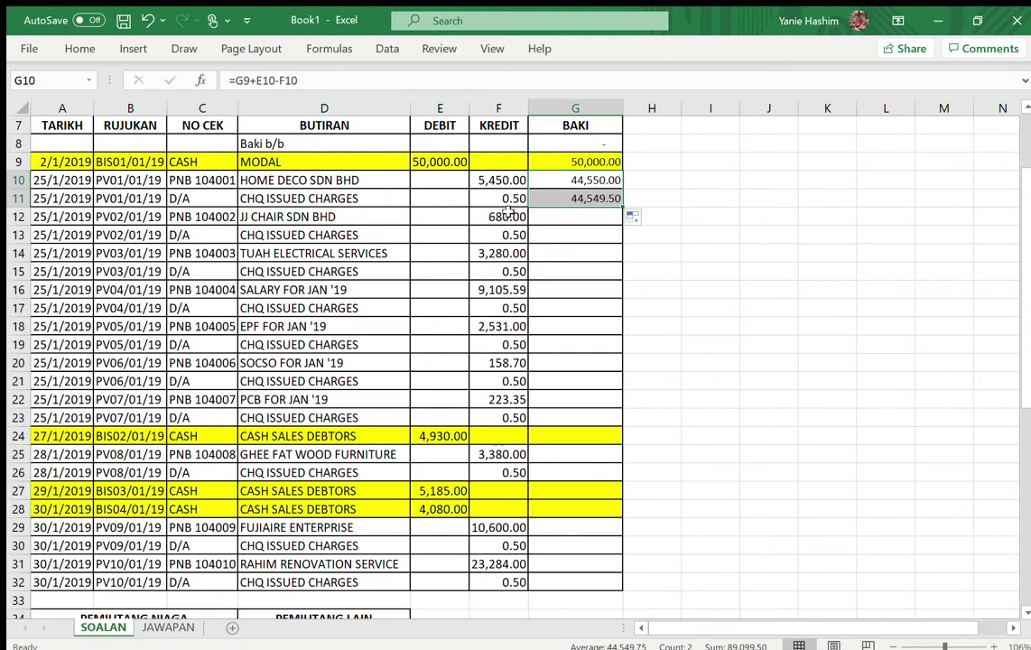
pyautogui.moveTo(623, 210); pyautogui.dragTo(623, 422)
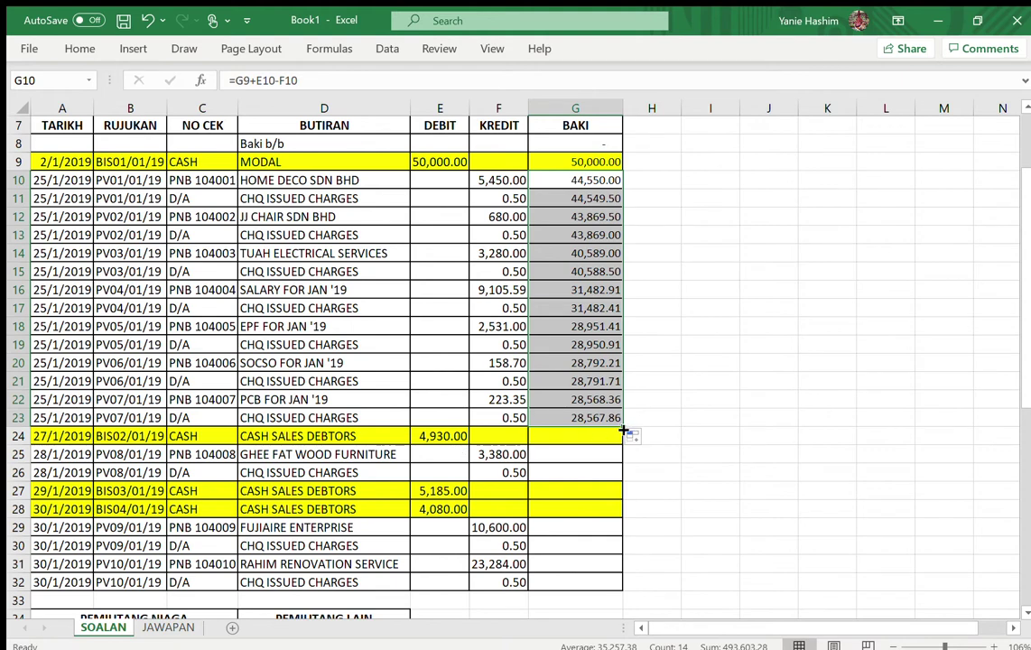
pyautogui.moveTo(625, 427); pyautogui.dragTo(623, 440)
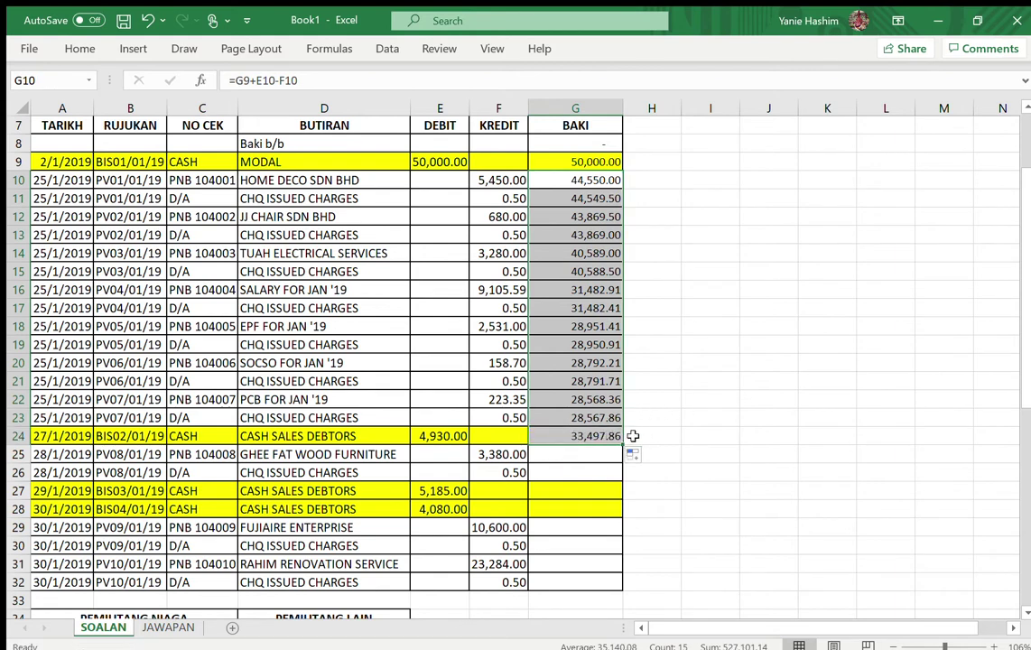
pyautogui.moveTo(624, 444); pyautogui.dragTo(615, 592)
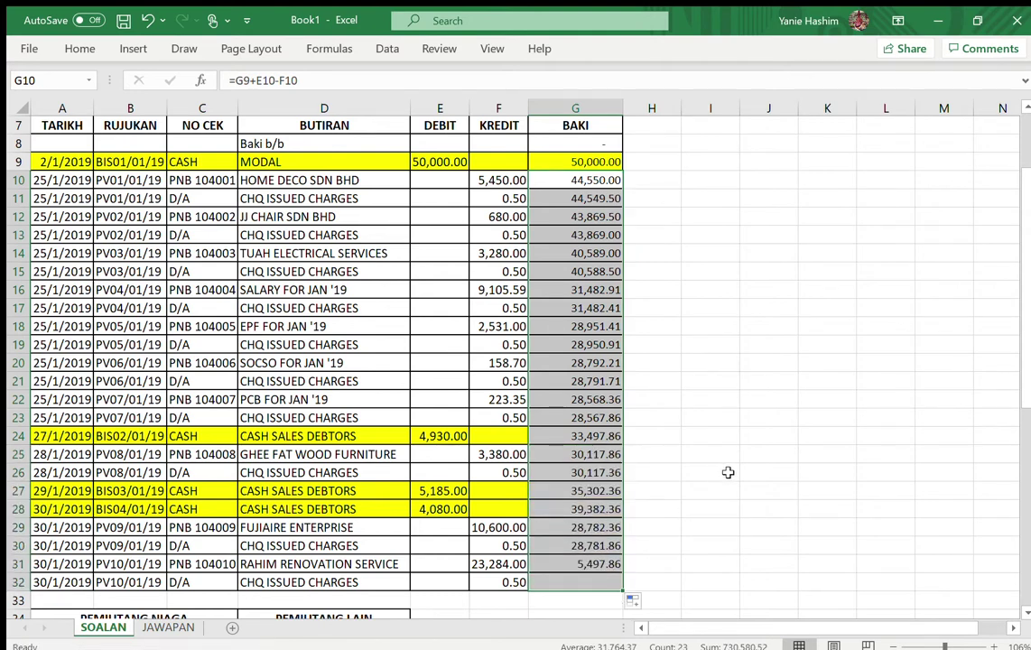
pyautogui.click(728, 472)
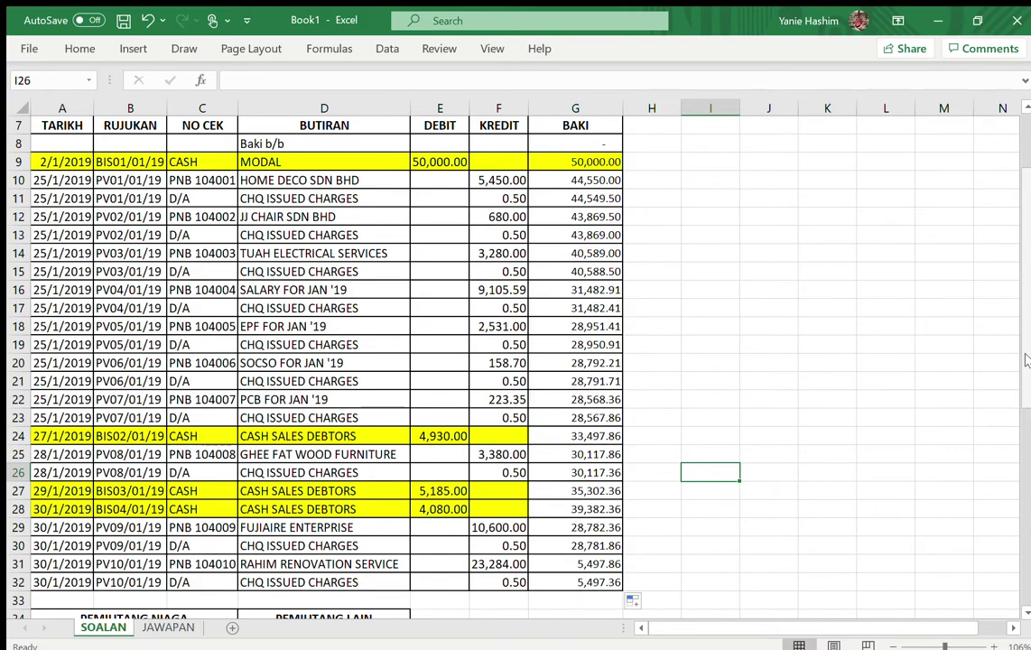
# Label the HOME DECO SDN BHD payment as PN in cell H10, beside its balance
pyautogui.moveTo(1026, 338)
pyautogui.mouseDown()
pyautogui.moveTo(1027, 390)
pyautogui.moveTo(1028, 338)
pyautogui.mouseUp()
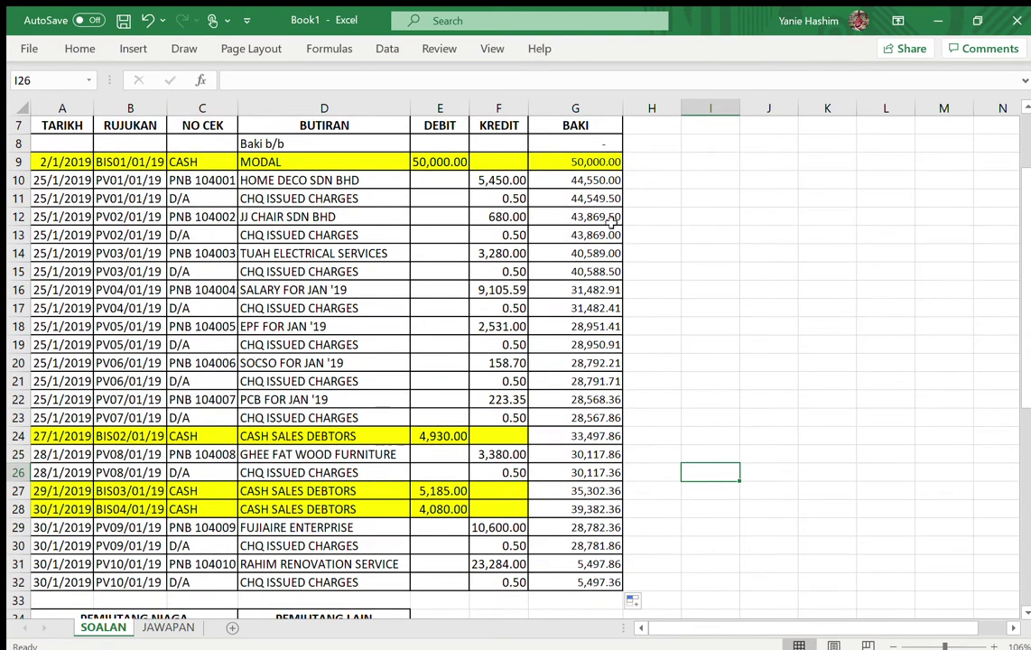
pyautogui.click(660, 185)
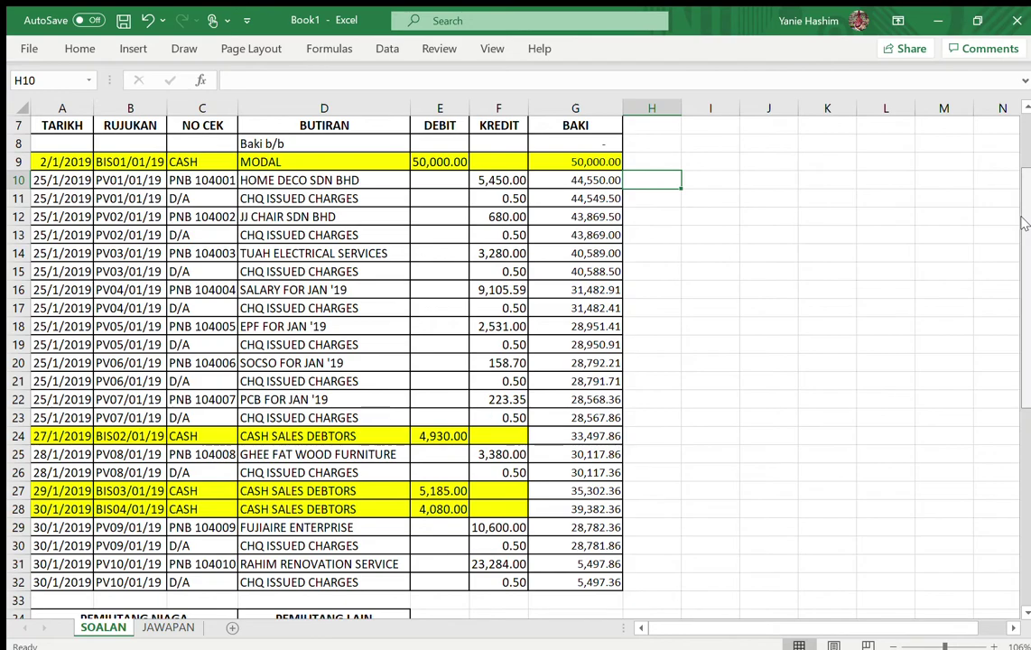
pyautogui.scroll(-2, 1026, 277)
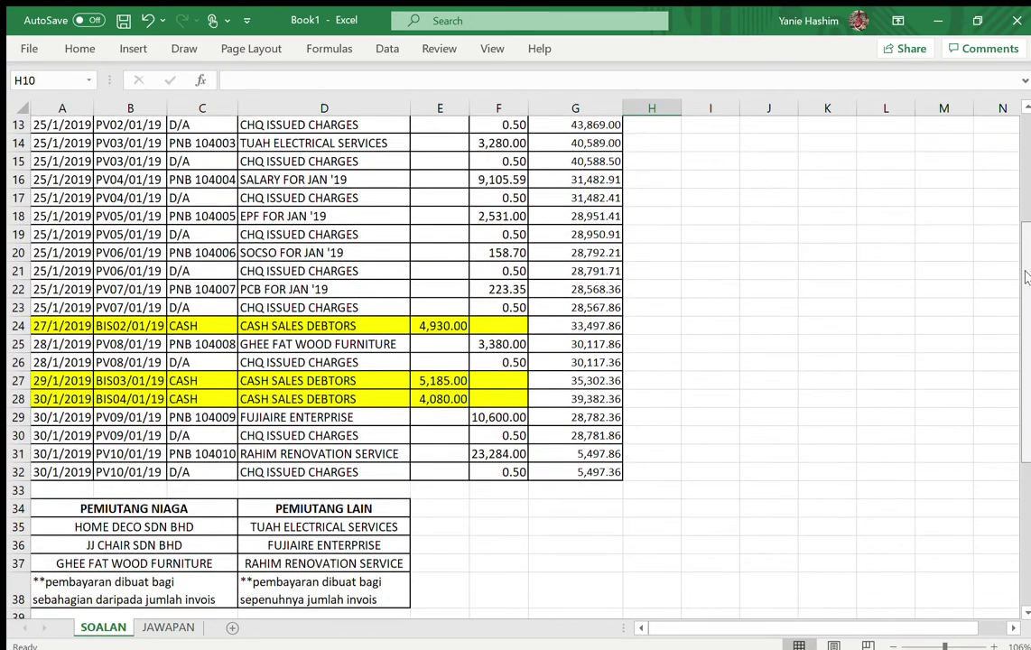
pyautogui.moveTo(1026, 277); pyautogui.dragTo(1023, 225)
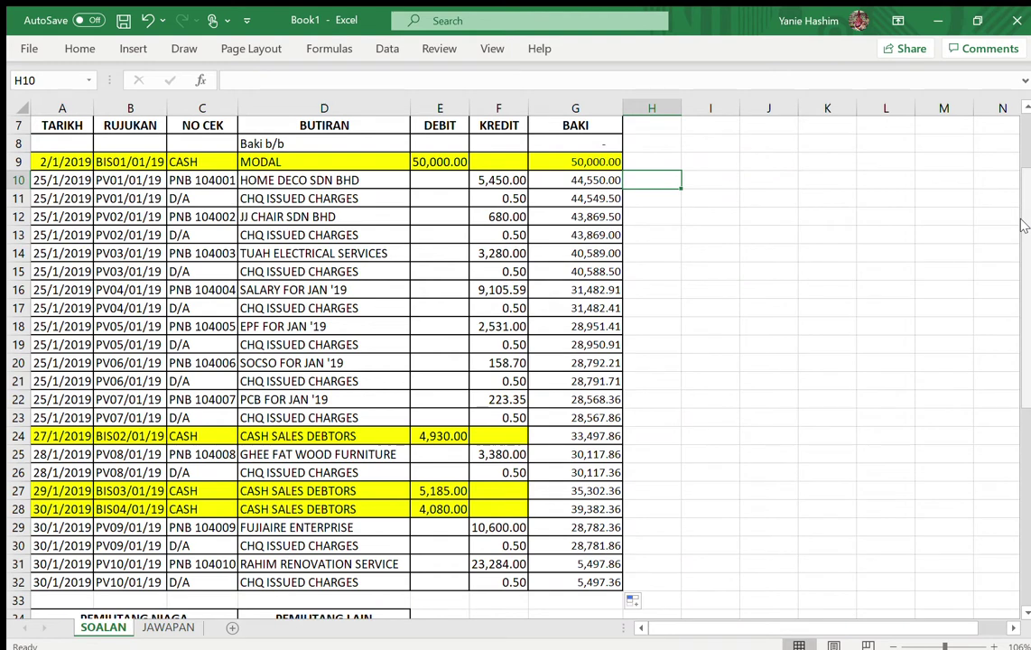
pyautogui.write('PN')
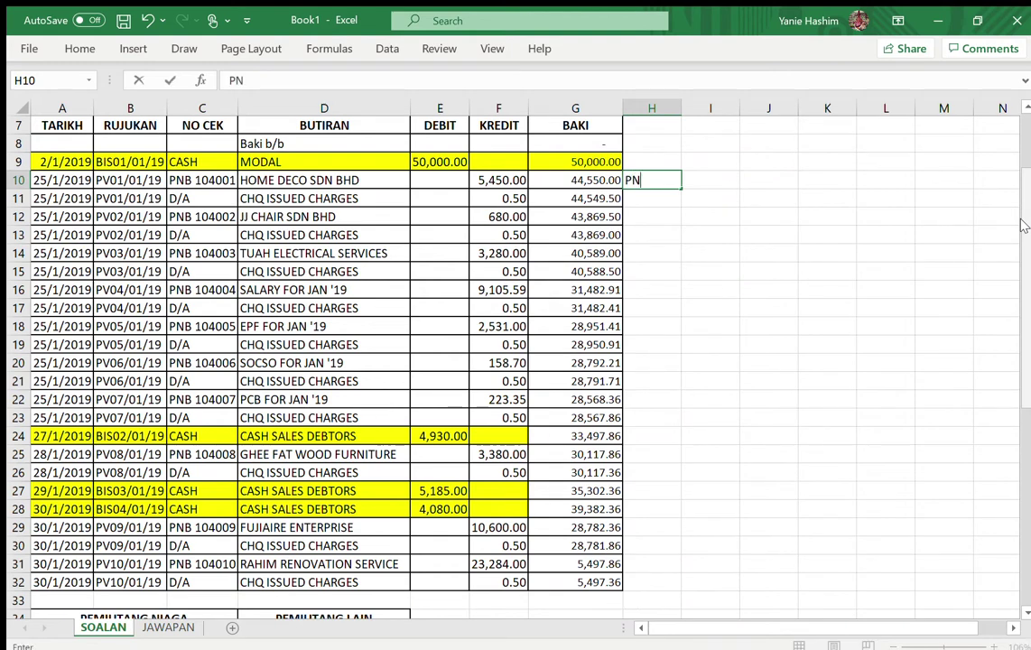
pyautogui.press('Return')
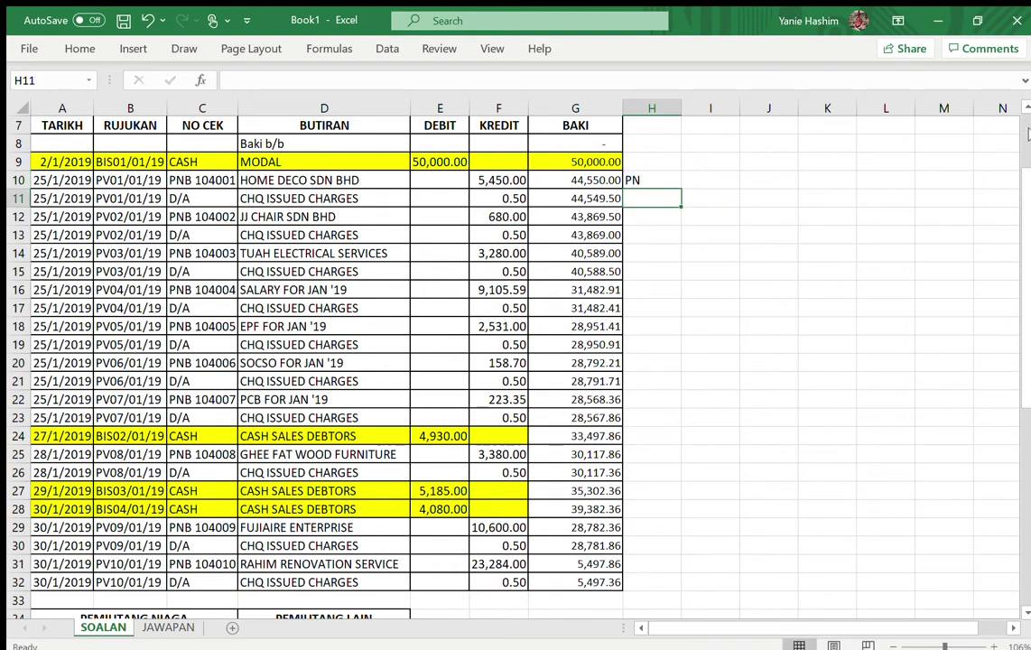
# Widen column H to about twice its width and center its contents horizontally
pyautogui.moveTo(683, 108); pyautogui.dragTo(740, 108)
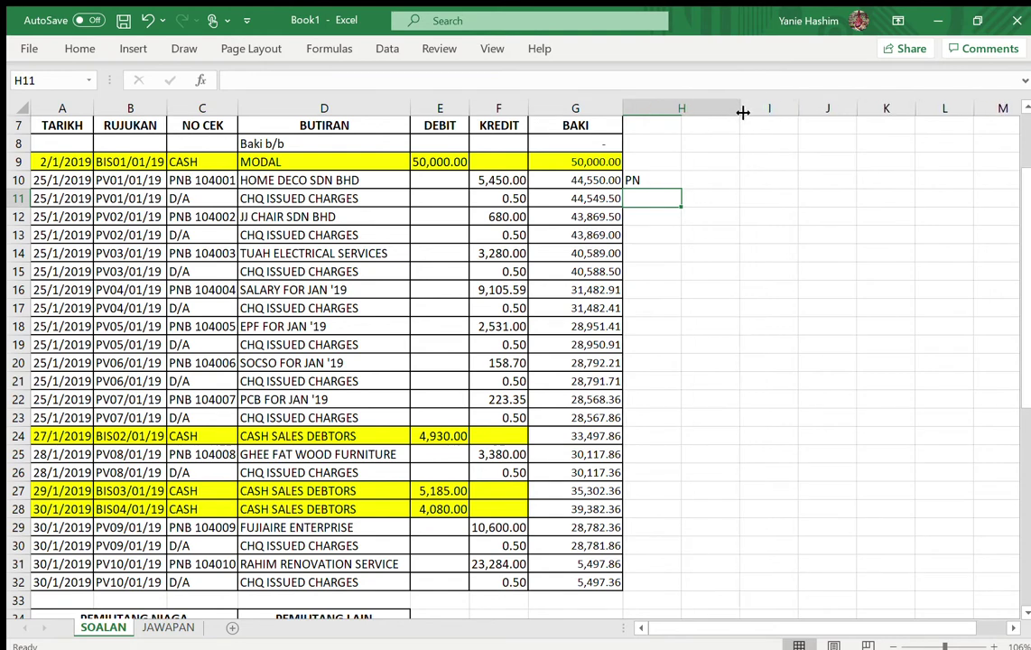
pyautogui.click(681, 108)
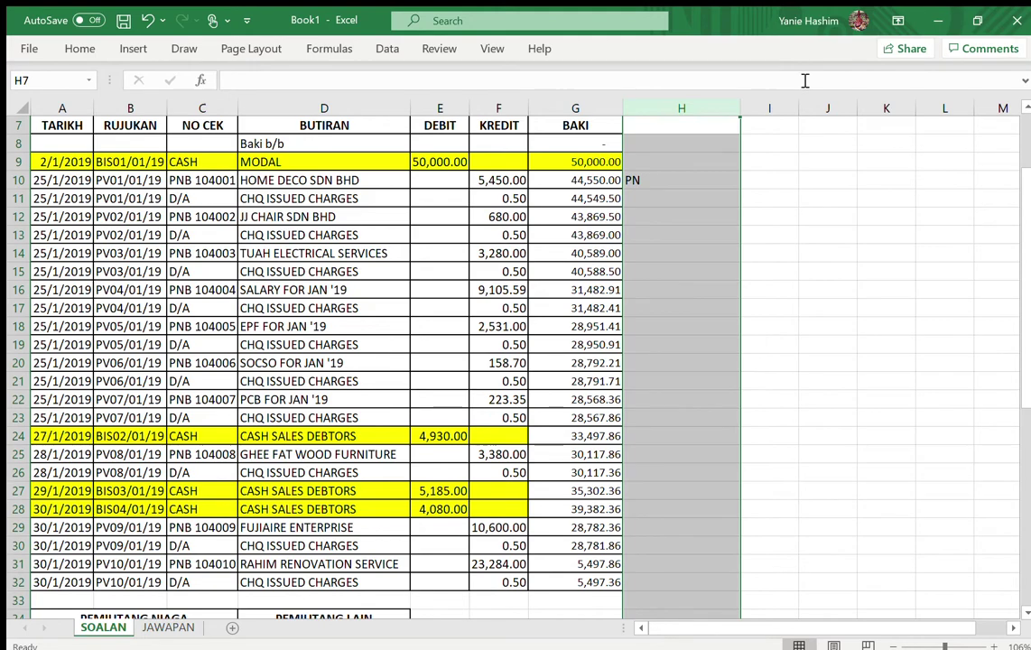
pyautogui.click(81, 48)
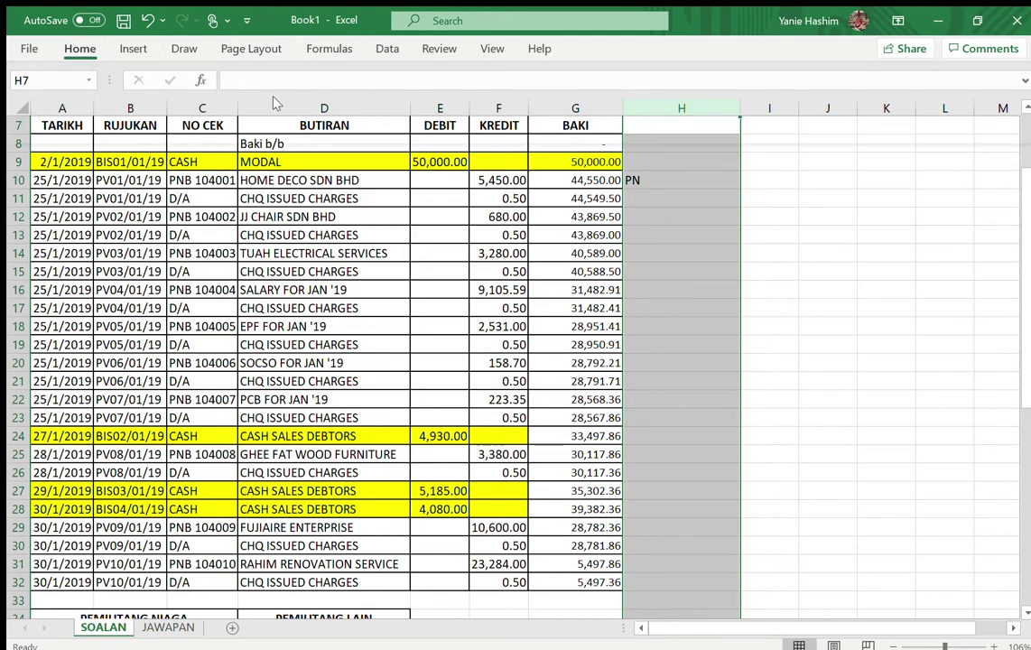
pyautogui.scroll(2, 679, 258)
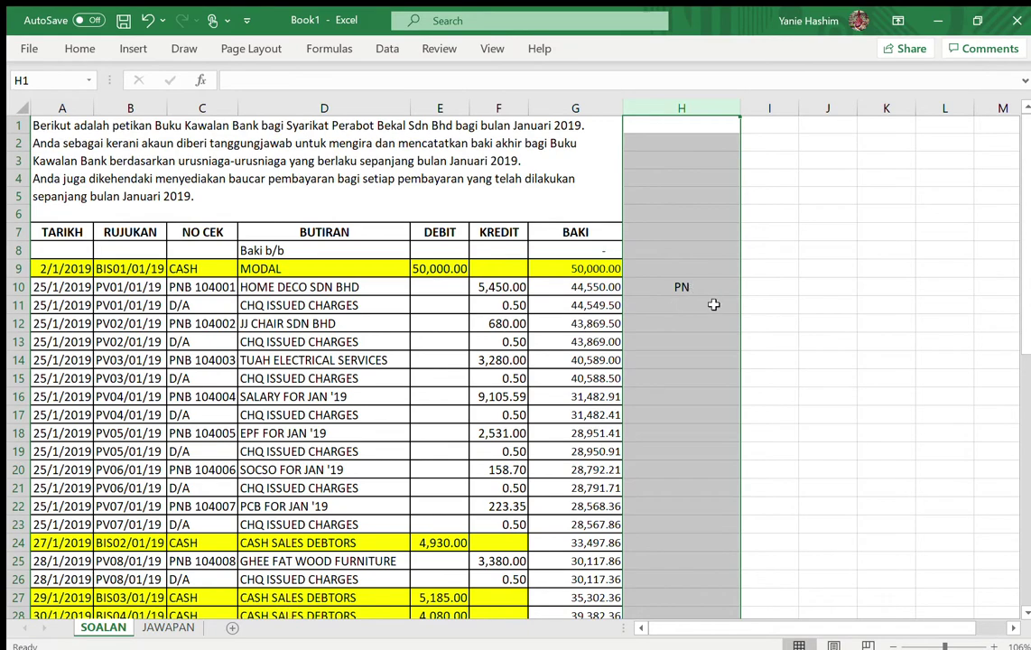
pyautogui.scroll(-2, 680, 287)
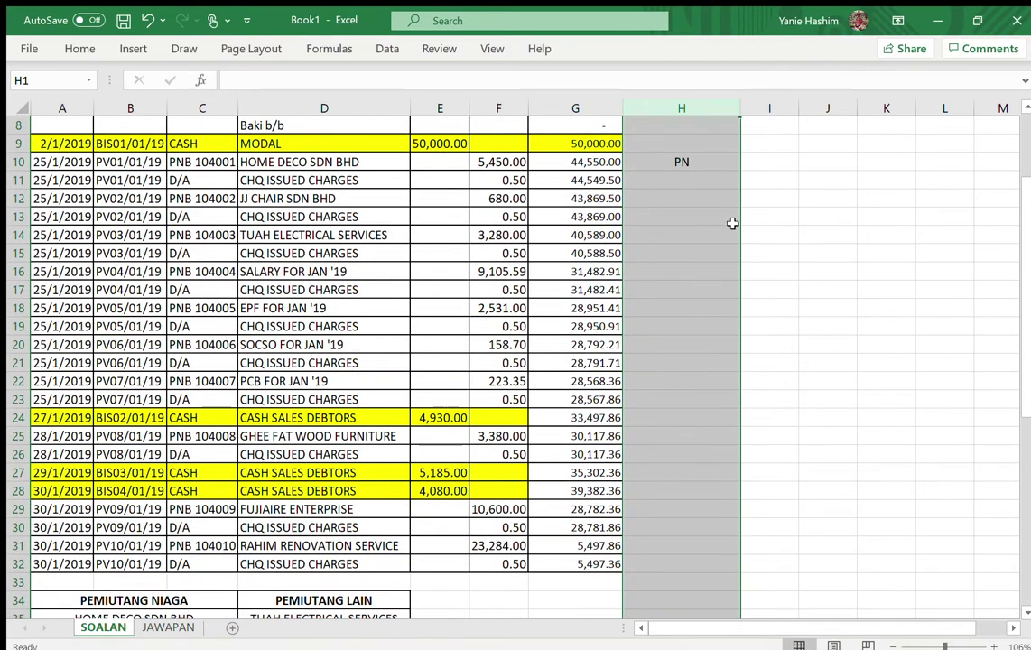
# Label the JJ CHAIR SDN BHD payment as PN in cell H12
pyautogui.click(675, 185)
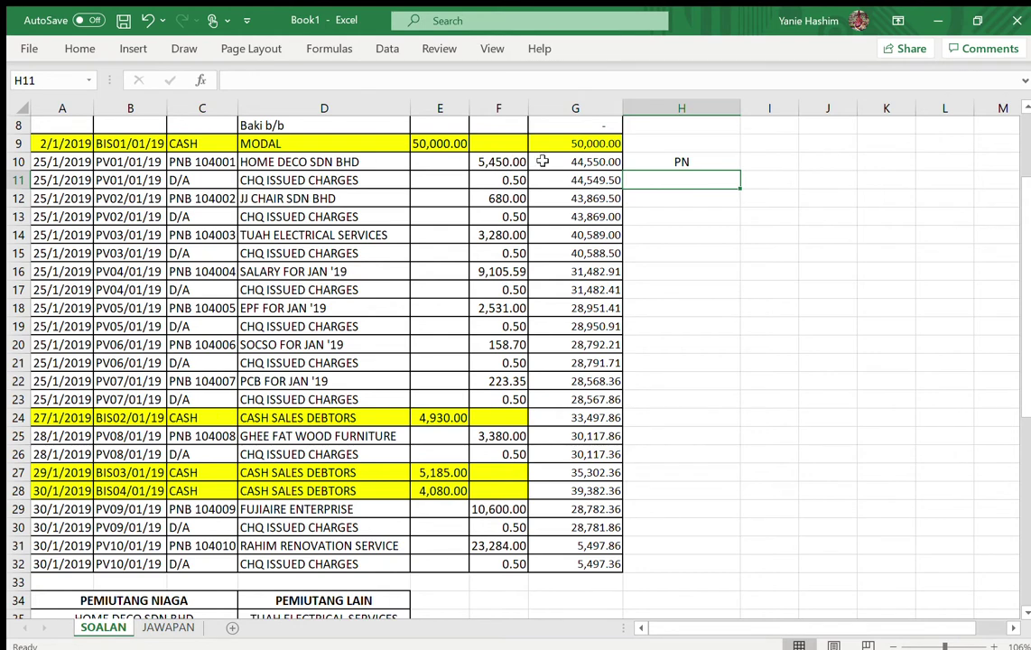
pyautogui.press('Return')
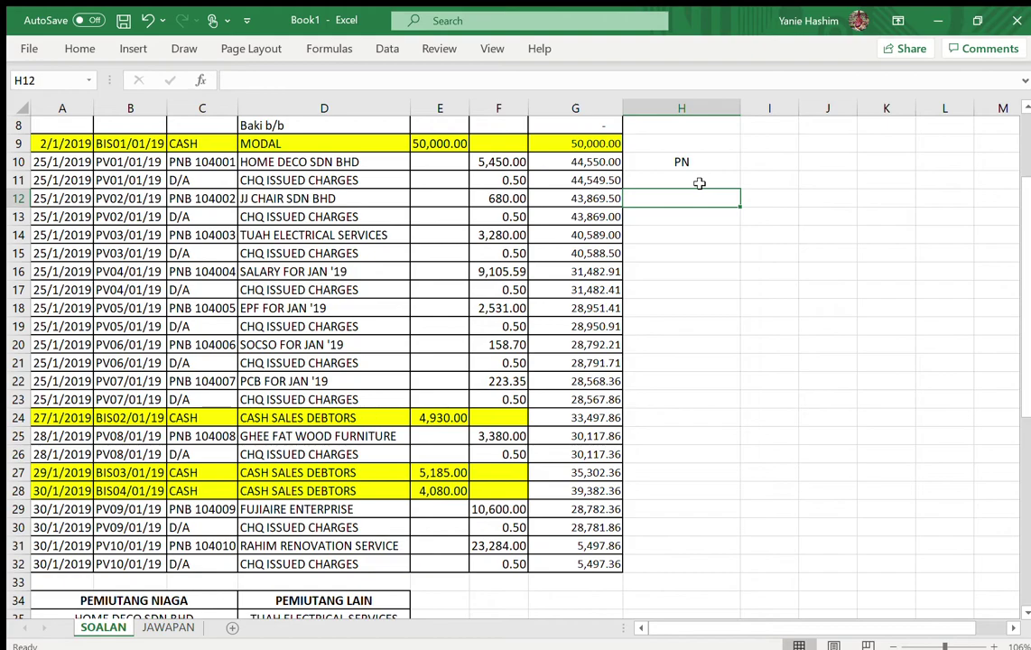
pyautogui.scroll(-2, 700, 183)
pyautogui.scroll(2, 699, 184)
pyautogui.write('PN')
pyautogui.press('Return')
# Label the TUAH ELECTRICAL SERVICES payment as PL in cell H14
pyautogui.click(682, 235)
pyautogui.scroll(-2, 458, 329)
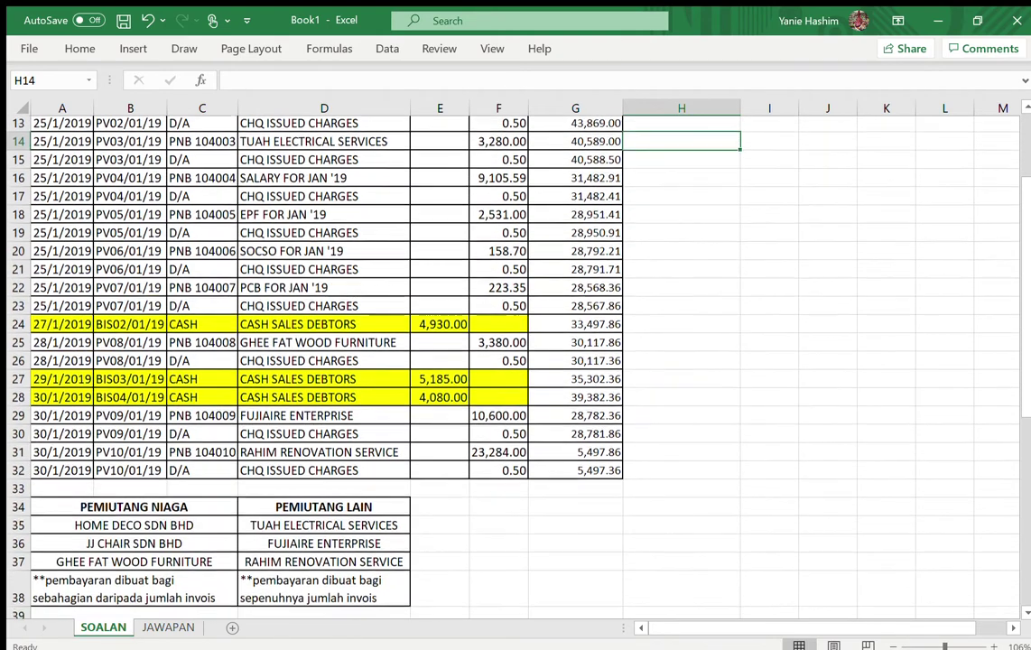
pyautogui.scroll(1, 457, 329)
pyautogui.write('PL')
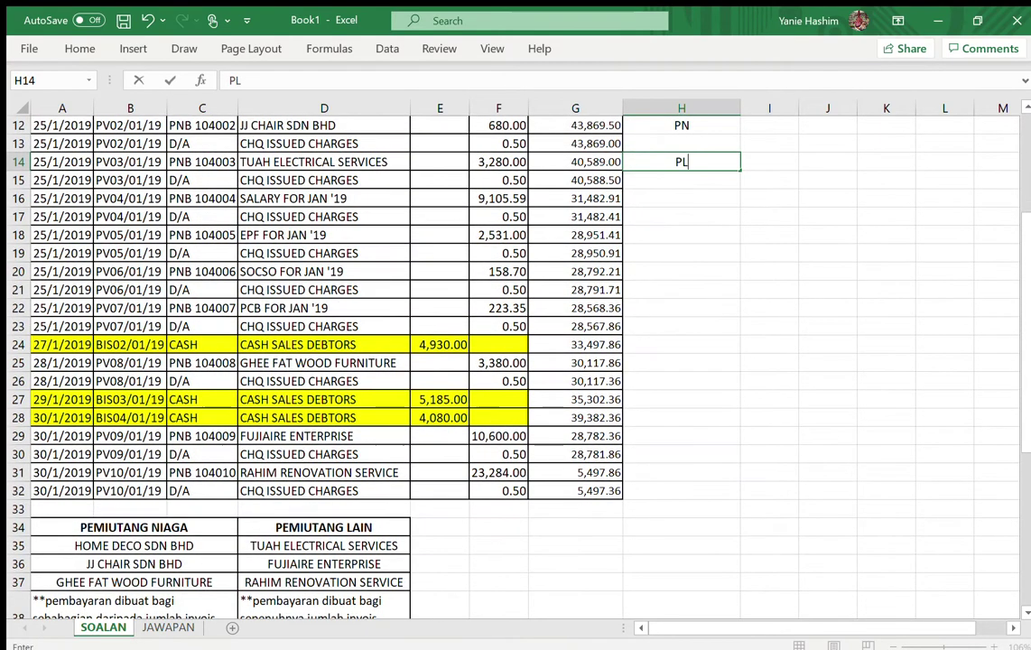
pyautogui.press('Return')
# Label the GHEE FAT WOOD FURNITURE payment as PN in cell H25
pyautogui.press('Down')
pyautogui.press('Down')
pyautogui.click(682, 198)
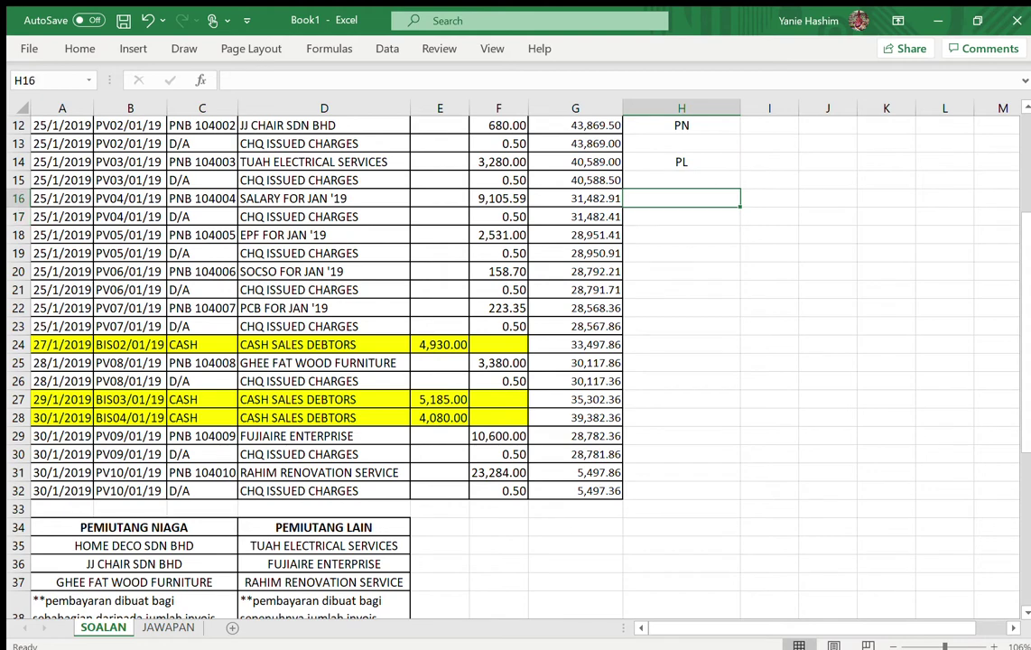
pyautogui.press('Down')
pyautogui.press('Down')
pyautogui.press('Down')
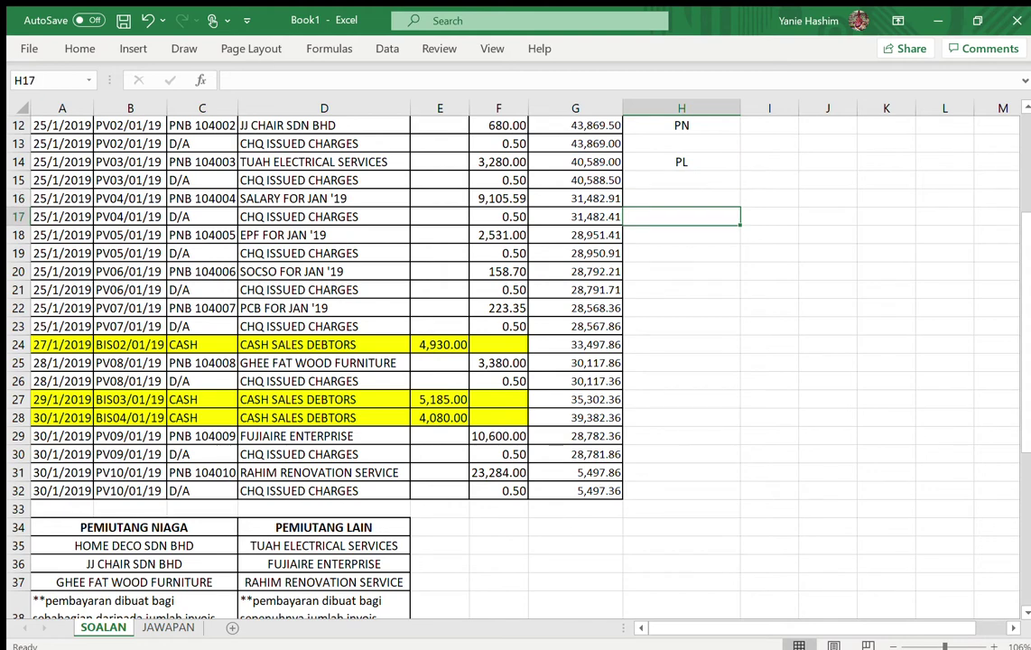
pyautogui.click(682, 235)
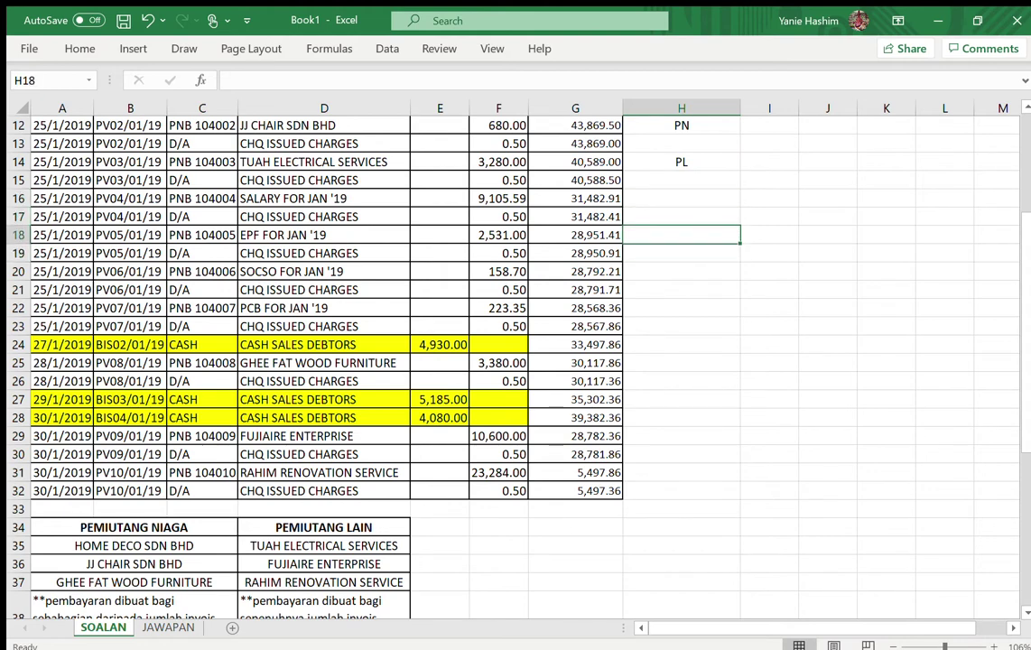
pyautogui.press('Down')
pyautogui.press('Down')
pyautogui.press('Down')
pyautogui.press('Down')
pyautogui.press('Down')
pyautogui.press('Down')
pyautogui.press('Down')
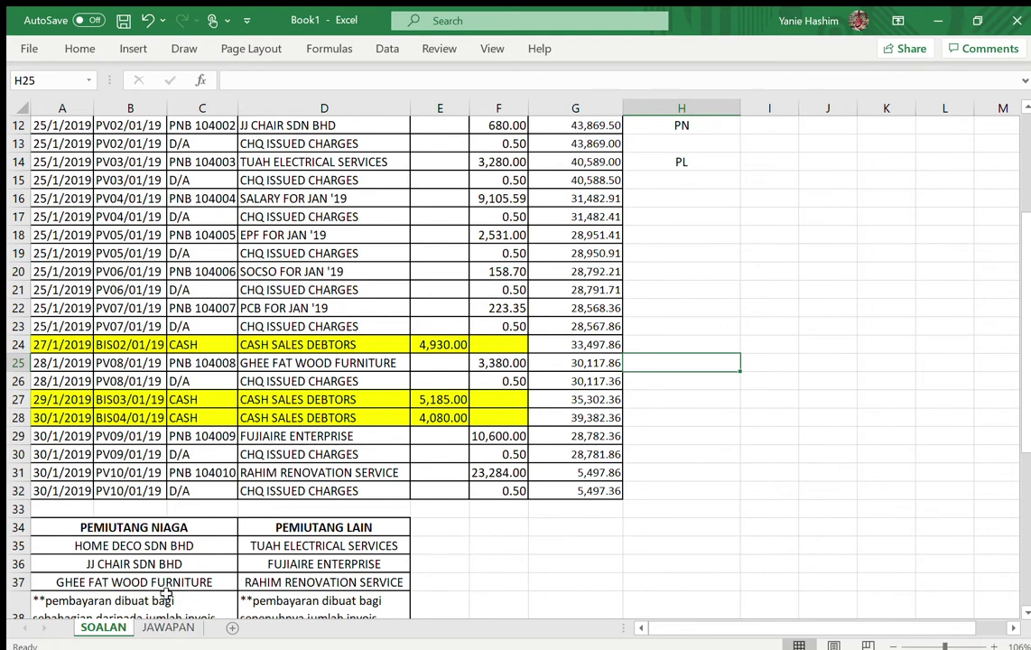
pyautogui.write('PN')
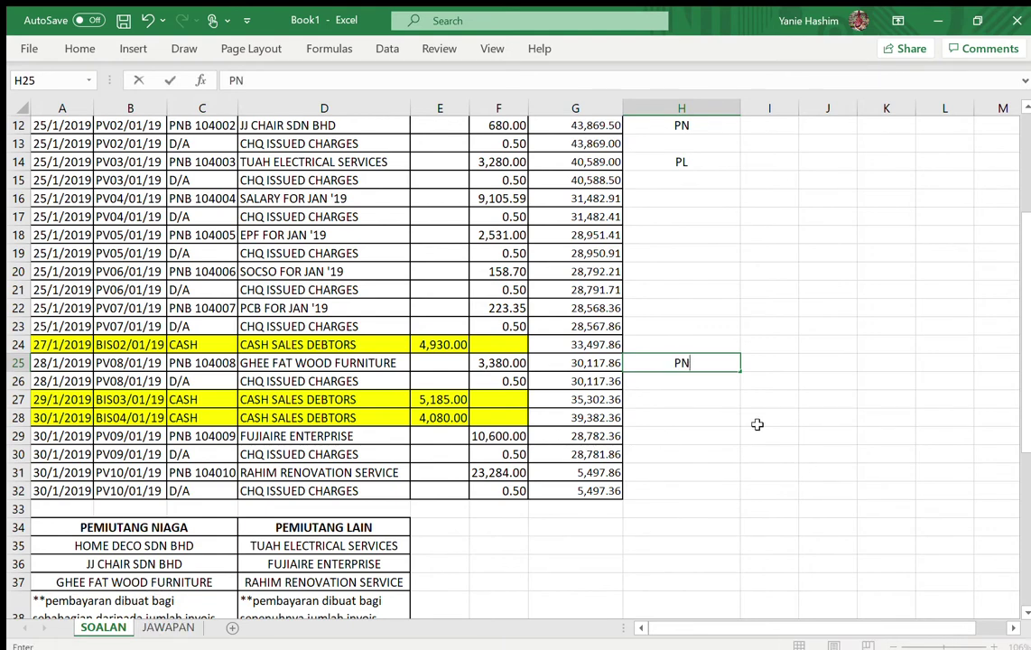
pyautogui.press('Return')
# Label the FUJIAIRE ENTERPRISE payment as PL in cell H29 and the RAHIM RENOVATION SERVICE payment as PL in cell H31
pyautogui.press('Return')
pyautogui.press('Return')
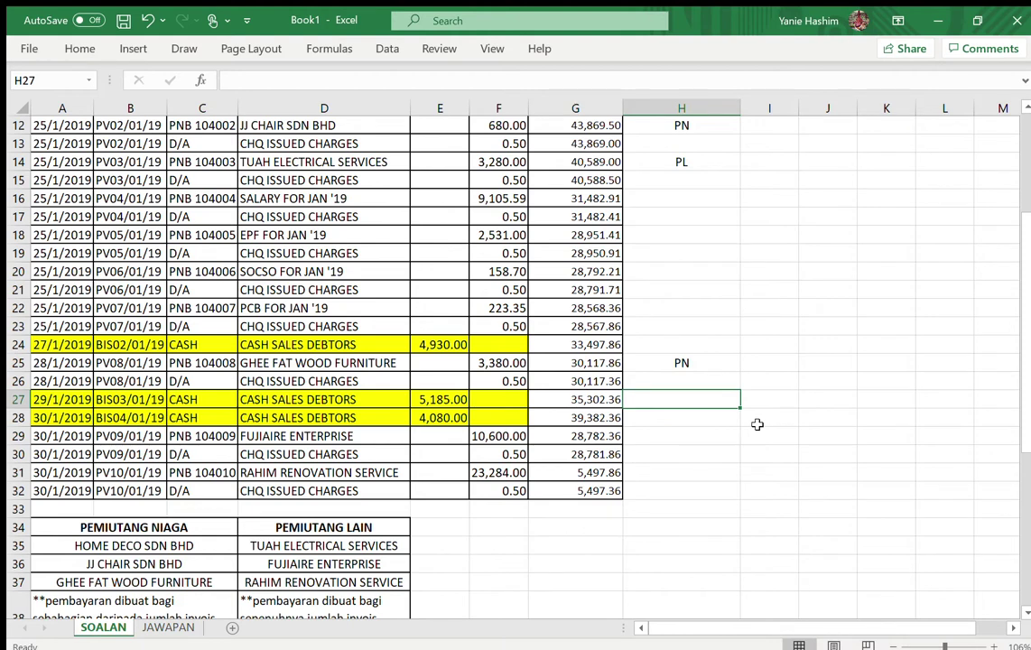
pyautogui.press('Return')
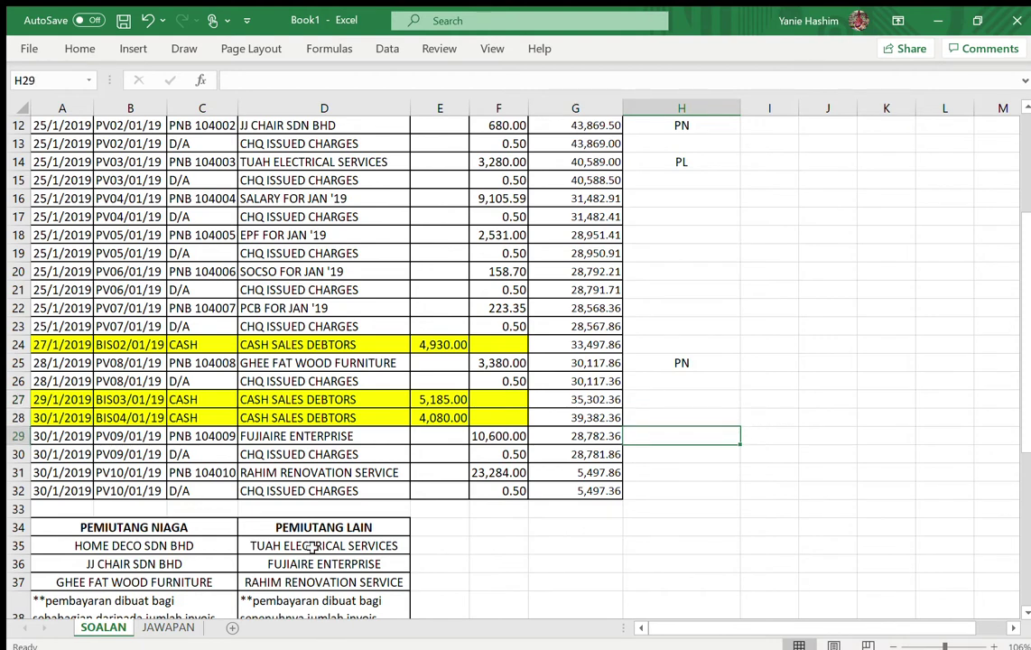
pyautogui.write('PL')
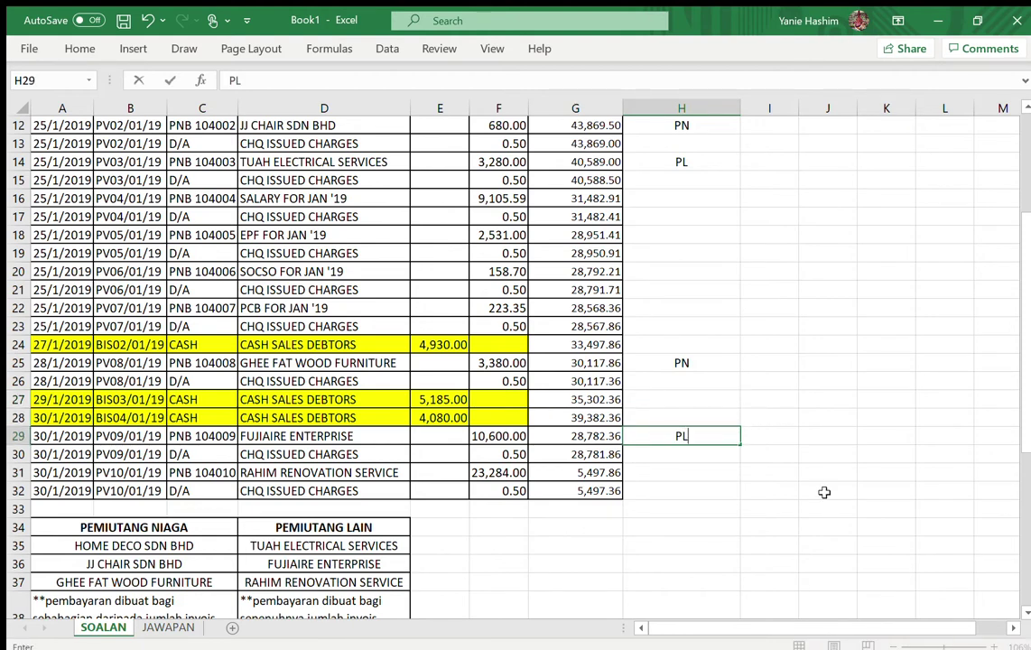
pyautogui.press('Return')
pyautogui.press('Return')
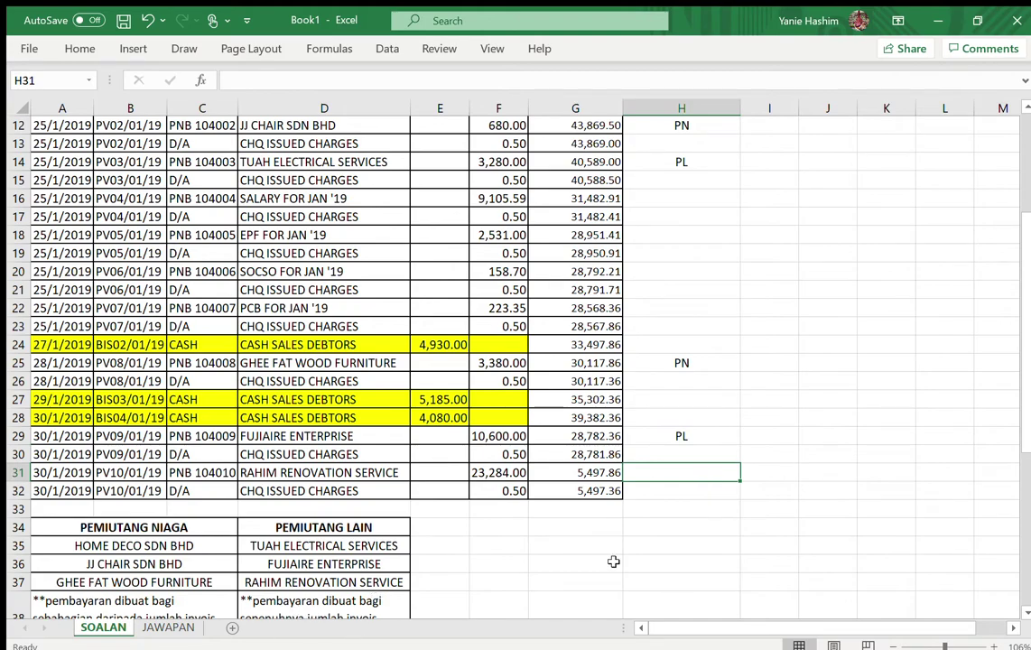
pyautogui.write('PL')
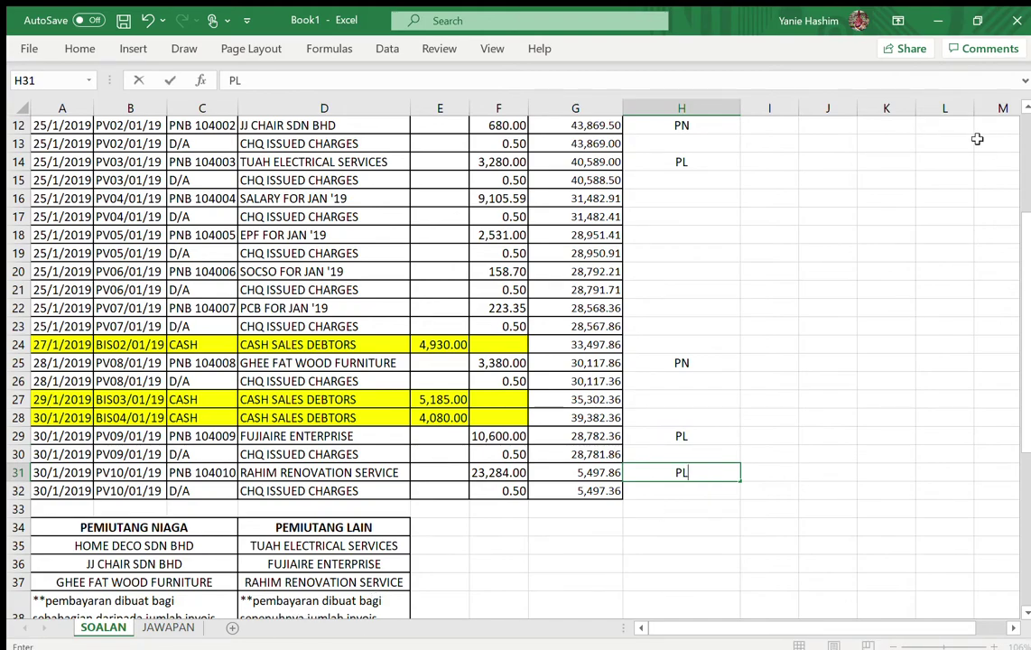
pyautogui.scroll(3, 978, 138)
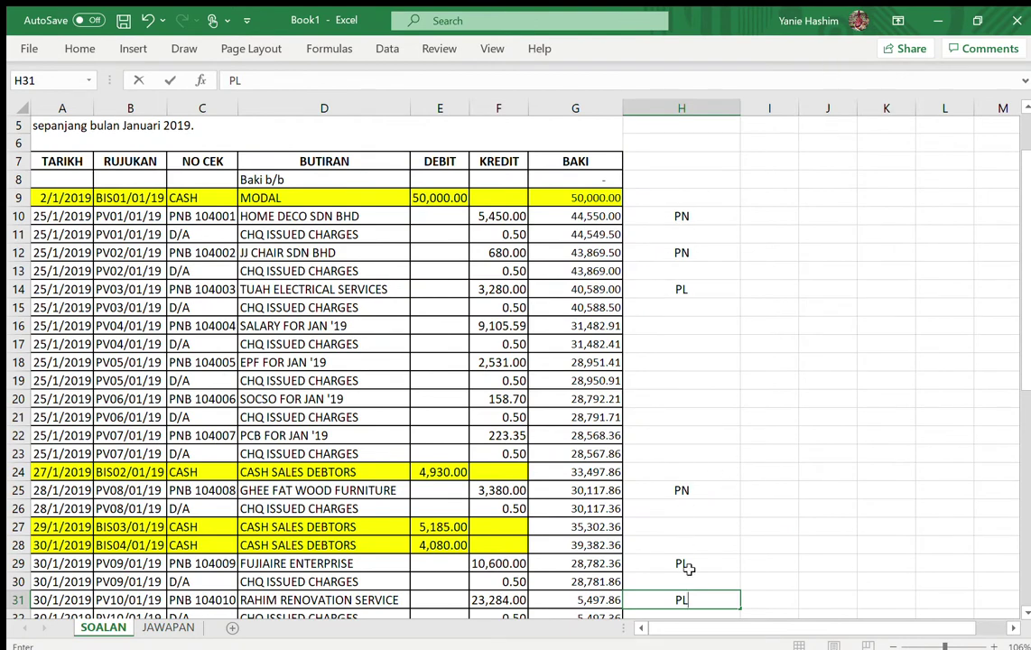
pyautogui.click(773, 284)
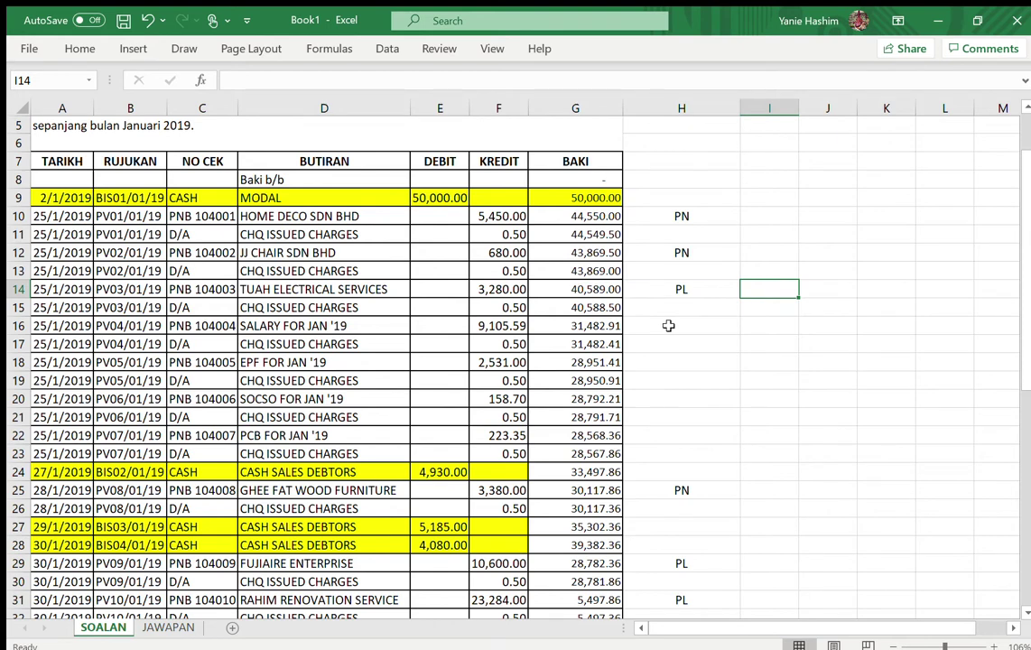
# Label the January salary payment AKRUAN GAJI in cell H16 and the EPF payment AKRUN KWSP in cell H18
pyautogui.click(671, 325)
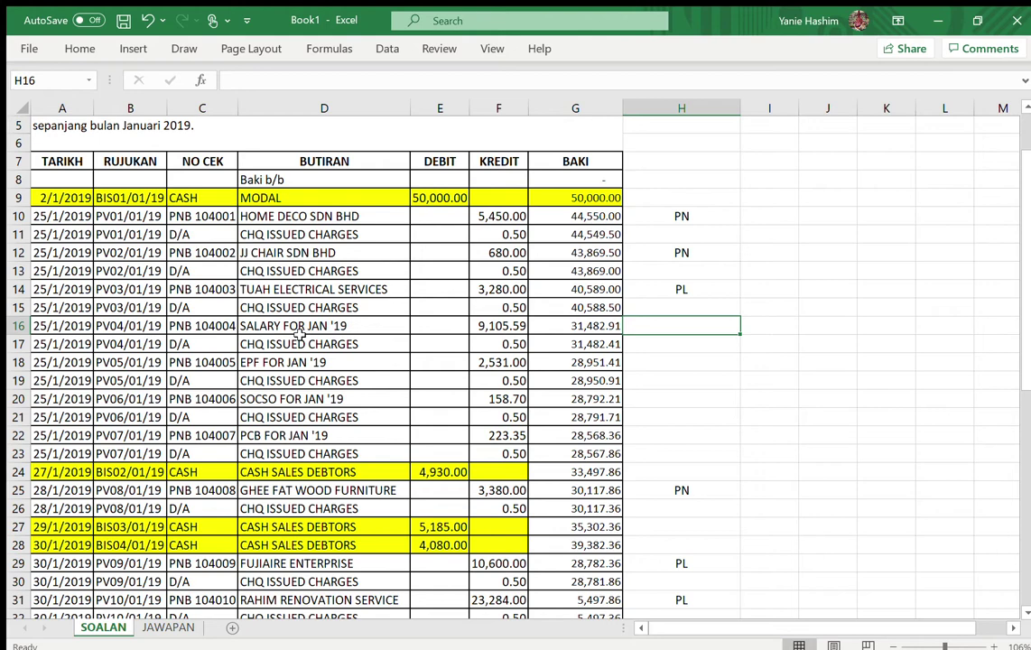
pyautogui.write('AKRUAN GAJI')
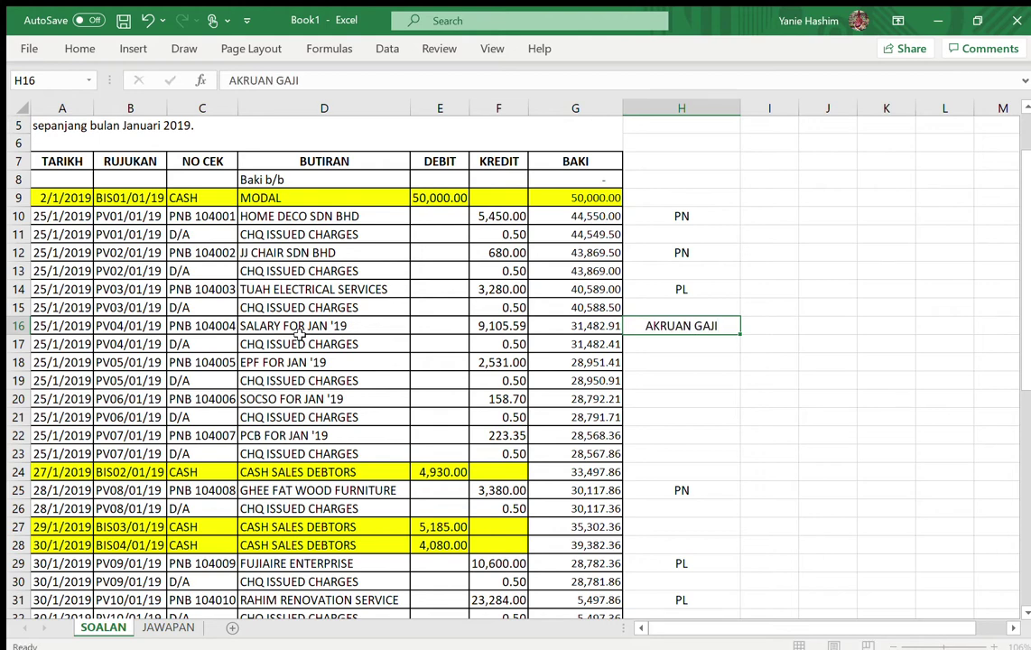
pyautogui.press('Return')
pyautogui.press('Down')
pyautogui.press('Down')
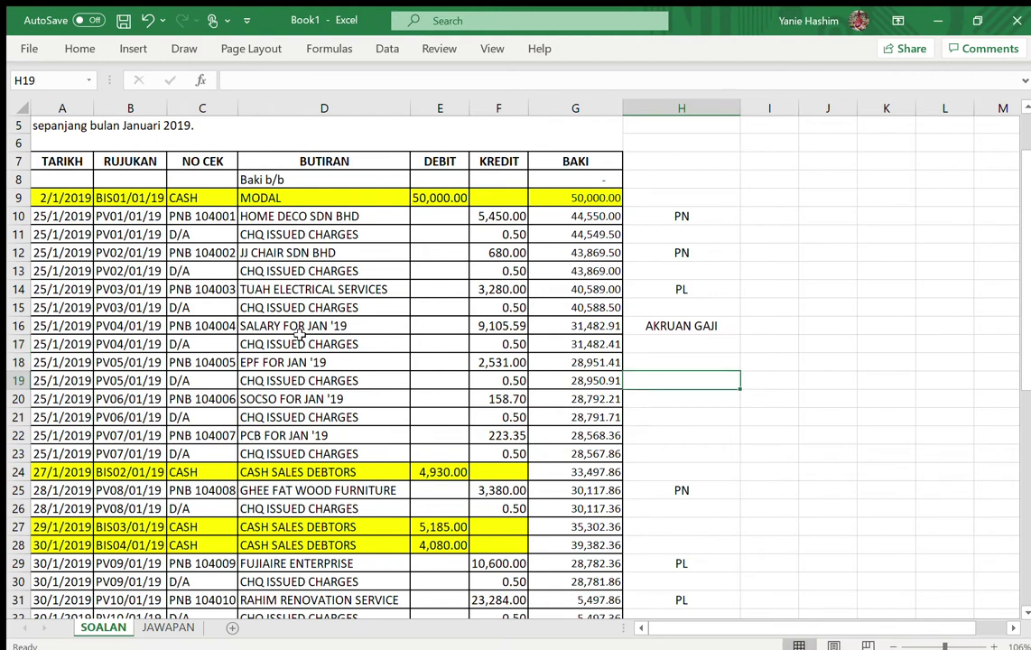
pyautogui.press('Up')
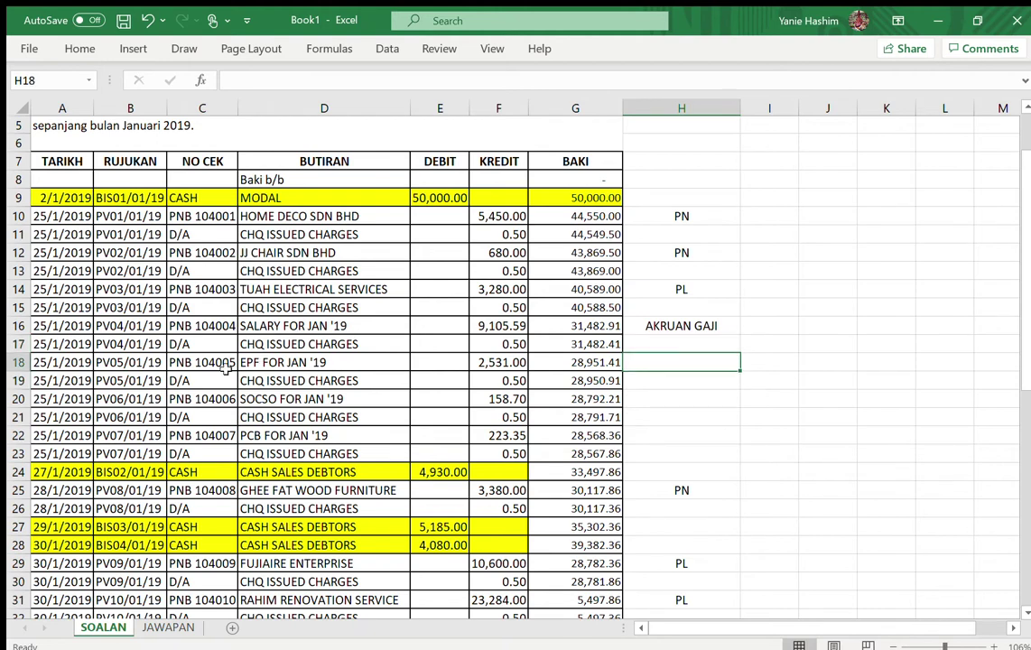
pyautogui.write('AKRUN KWSP')
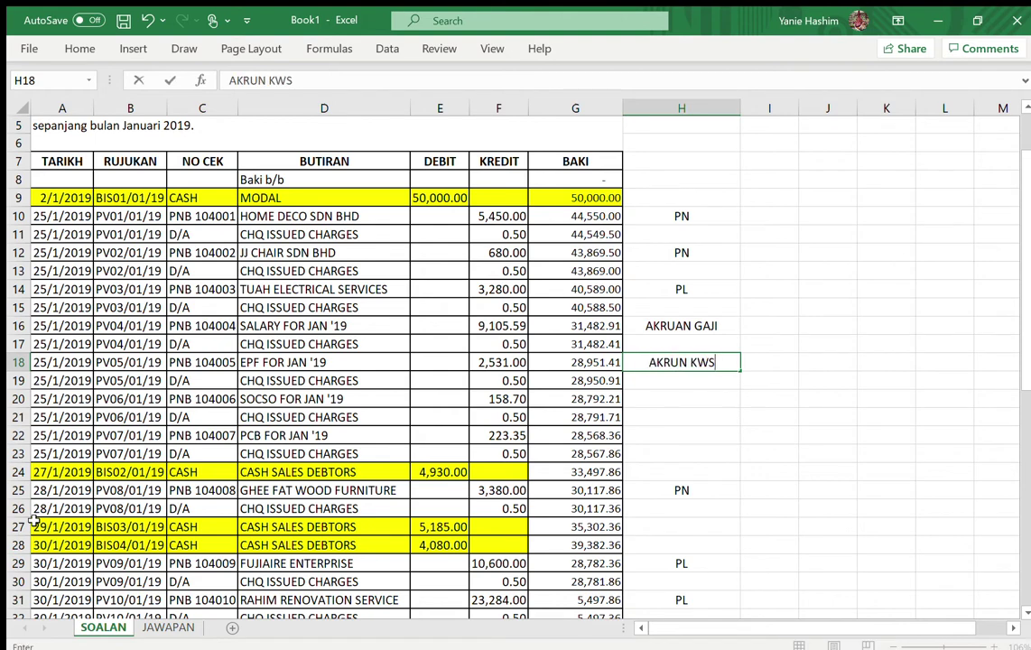
pyautogui.press('Return')
# Label the SOCSO payment AKRUAN PERKESO in cell H20 and the January PCB payment PCB in cell H22
pyautogui.press('Return')
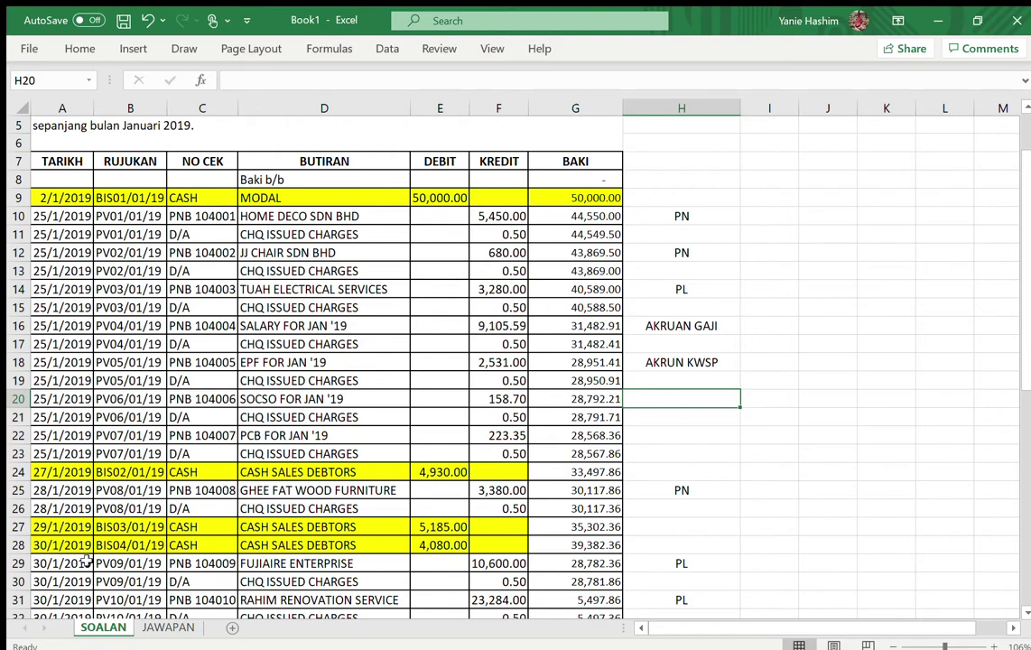
pyautogui.write('AKRUAN PERKESO')
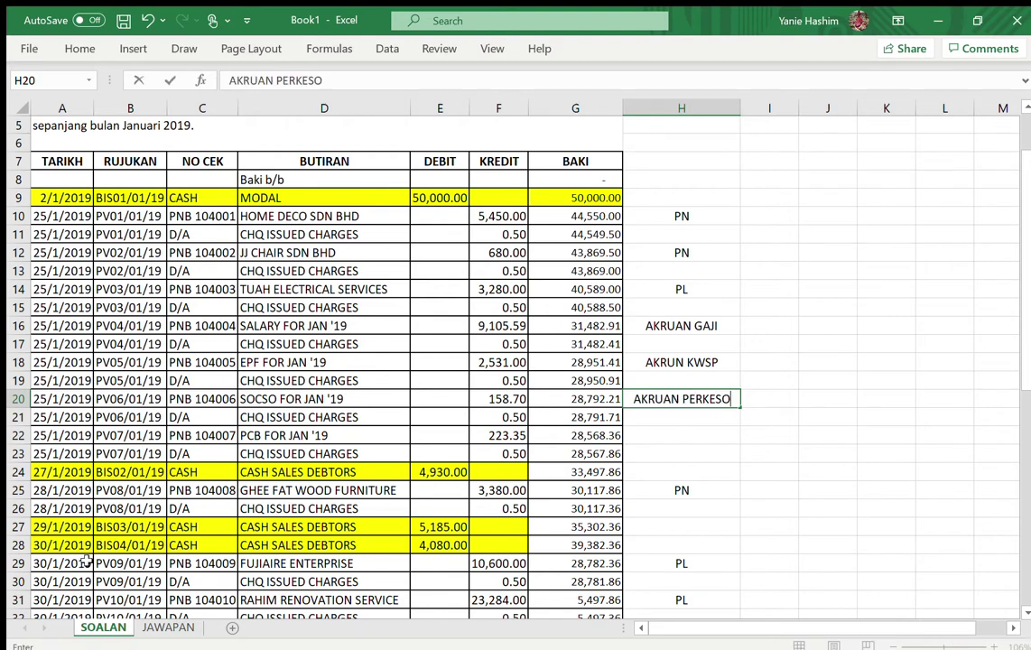
pyautogui.press('Return')
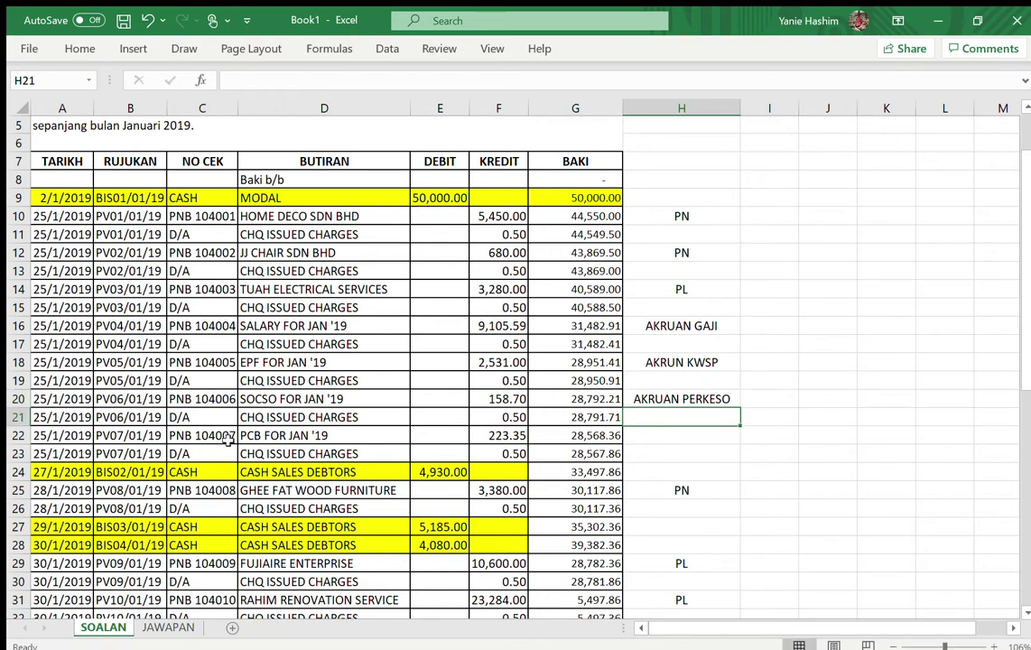
pyautogui.press('Down')
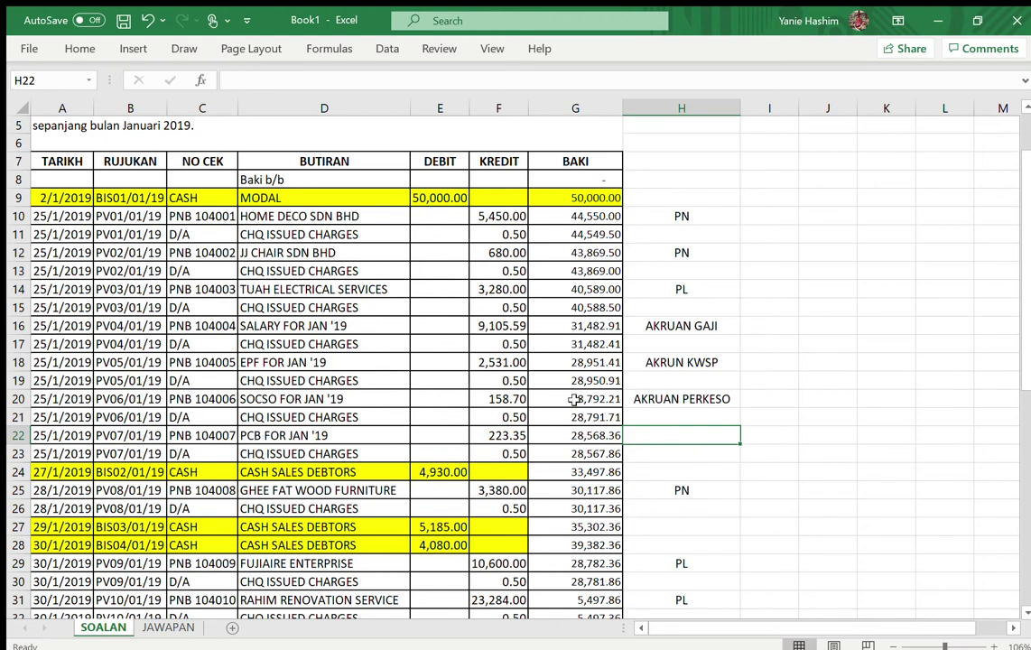
pyautogui.write('PCB')
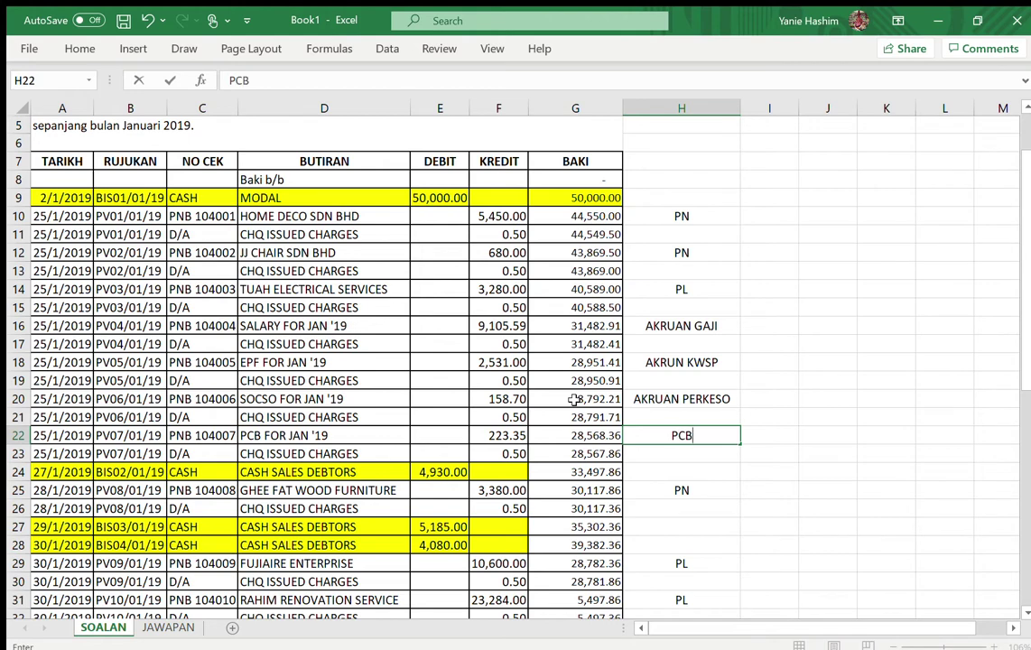
pyautogui.click(828, 216)
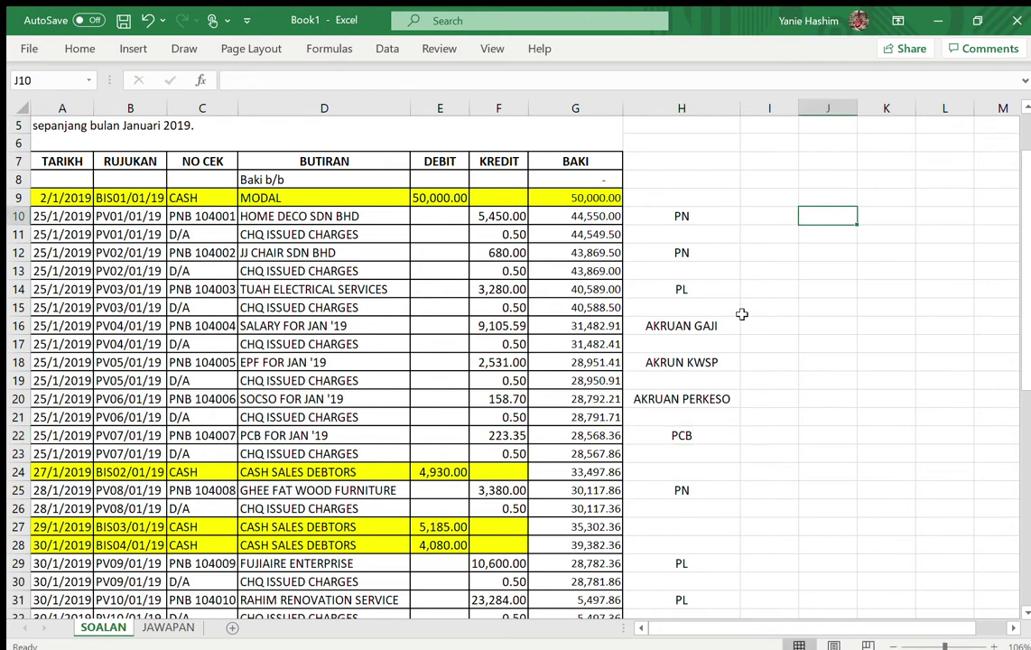
# Review the task instructions and labelled payments on the SOALAN sheet and the blank vouchers on the JAWAPAN sheet
pyautogui.click(702, 434)
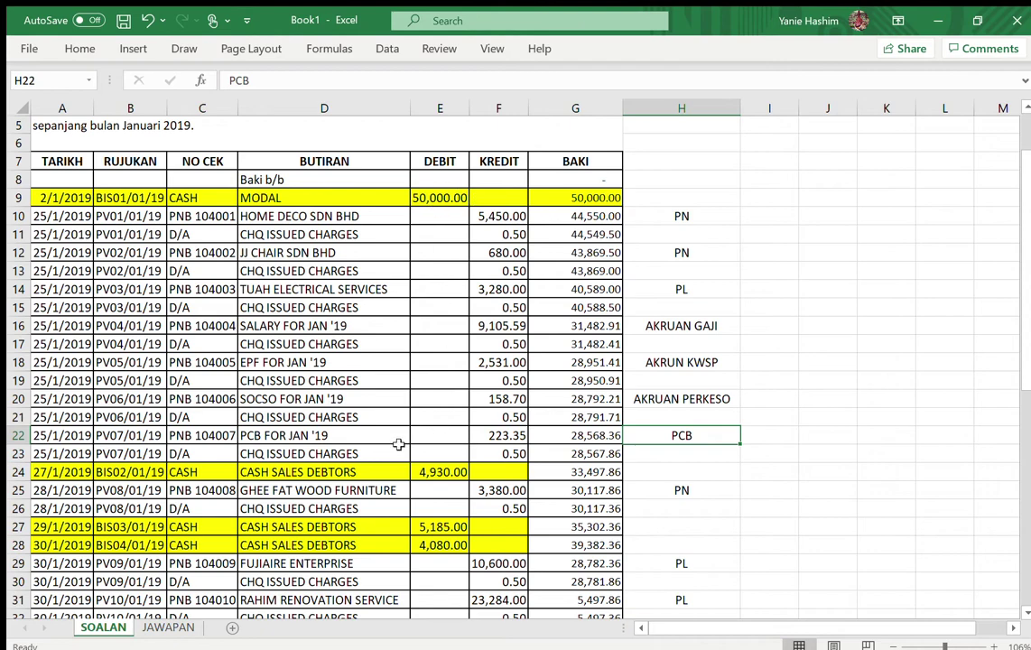
pyautogui.scroll(2, 268, 235)
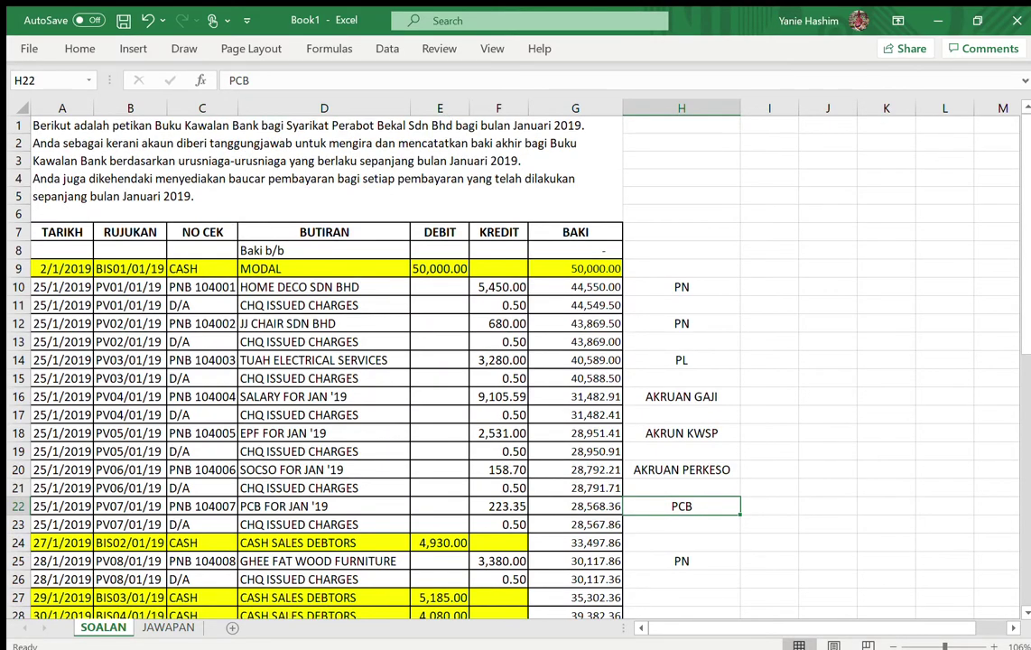
pyautogui.scroll(-2, 458, 361)
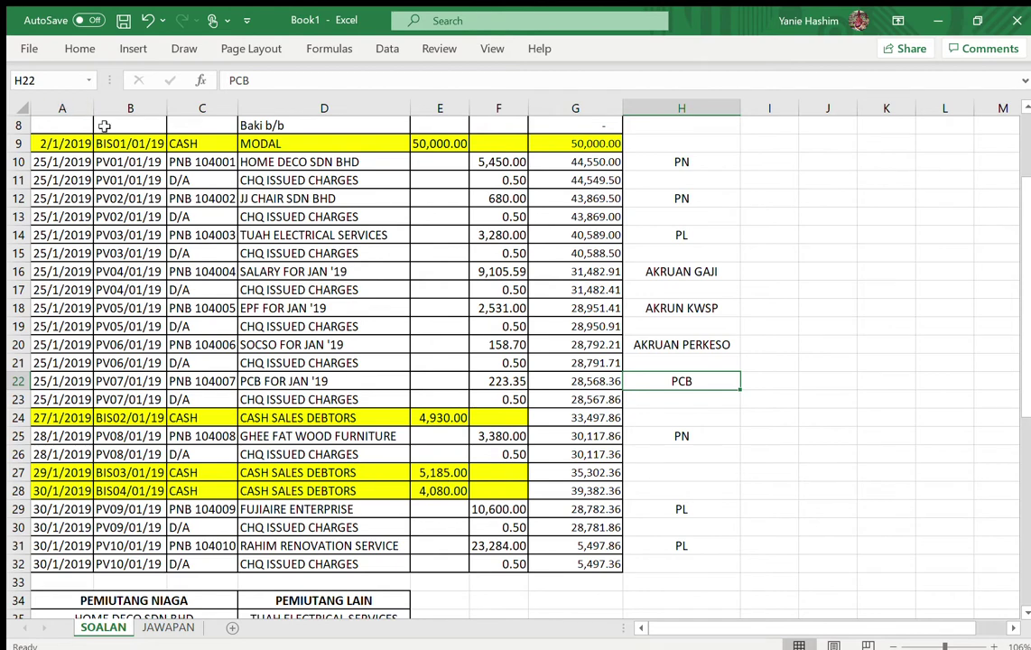
pyautogui.click(183, 627)
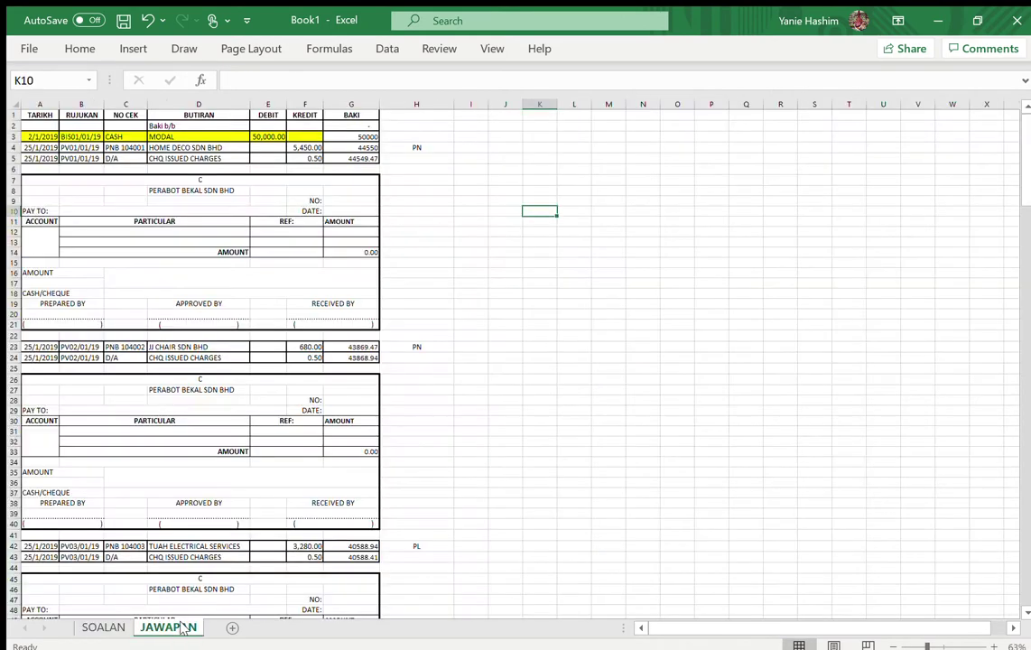
pyautogui.click(93, 627)
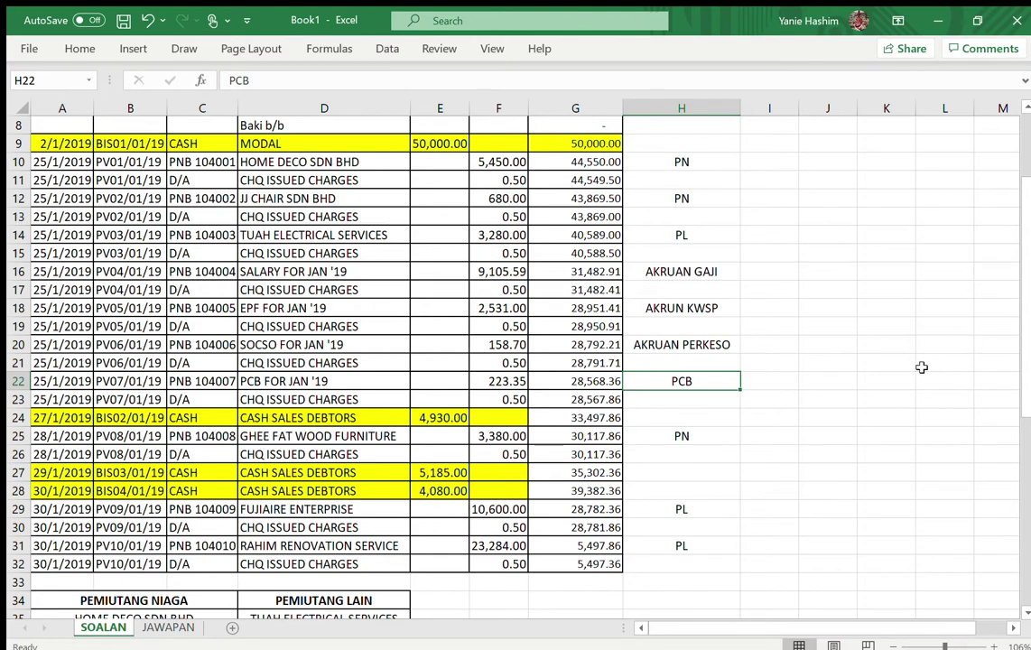
# Replace the heading of the first voucher on the JAWAPAN sheet, in cell A7, with PAYMENT VOUCHER
pyautogui.click(168, 627)
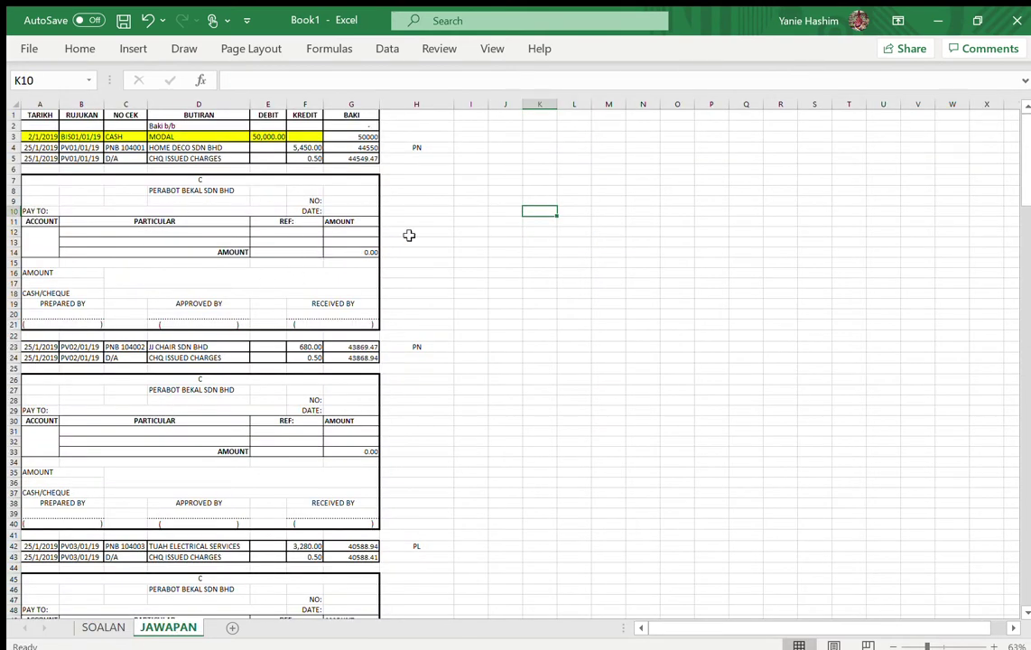
pyautogui.keyDown('ctrl'); pyautogui.scroll(4, 409, 236); pyautogui.keyUp('ctrl')
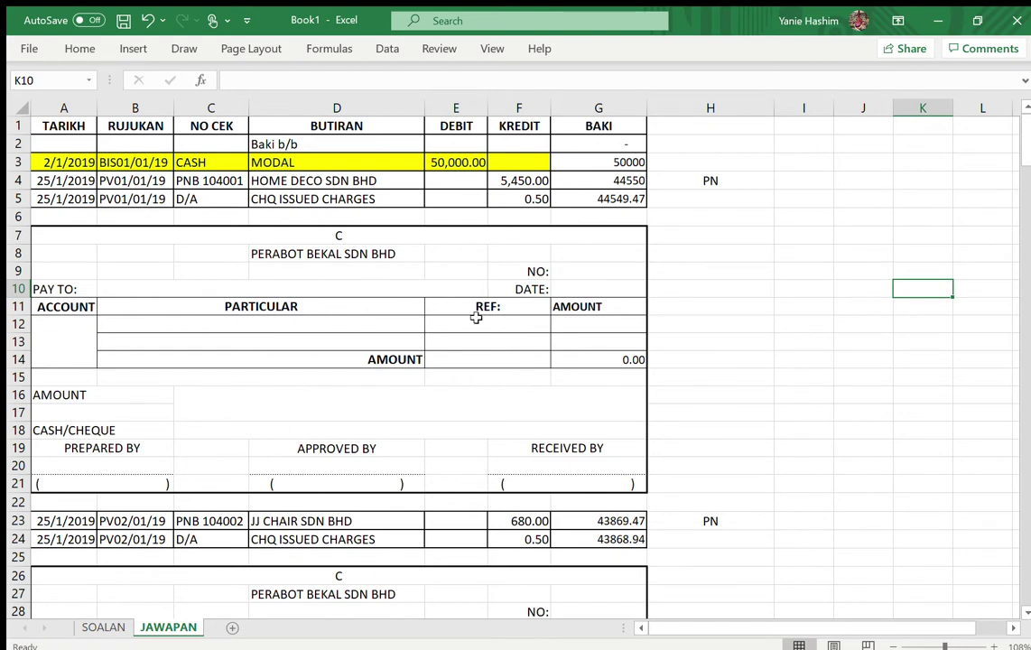
pyautogui.click(361, 235)
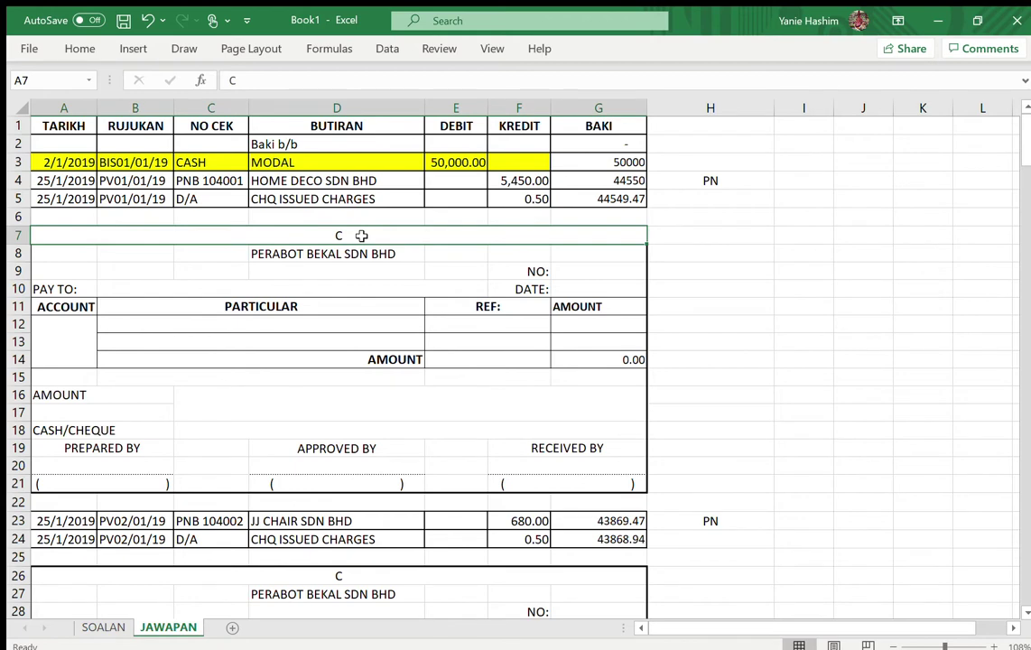
pyautogui.write('PAY')
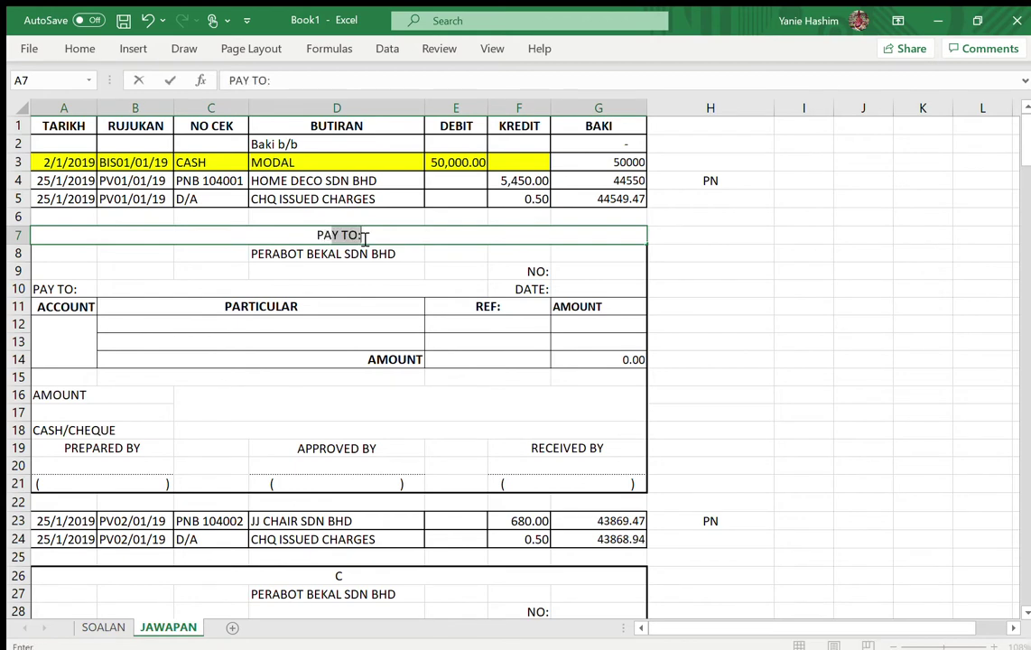
pyautogui.write('MENT VOUCHER')
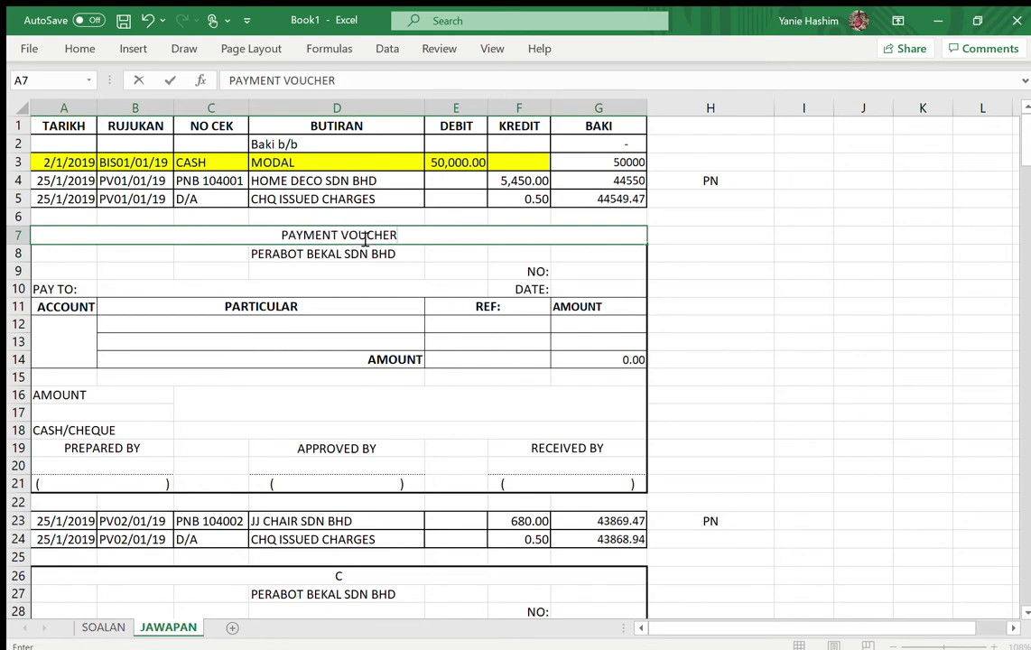
pyautogui.click(432, 287)
# Copy the PAYMENT VOUCHER heading from A7 into the headings of the second and third vouchers, A26 and A45
pyautogui.click(370, 233)
pyautogui.hotkey('ctrl', 'c')
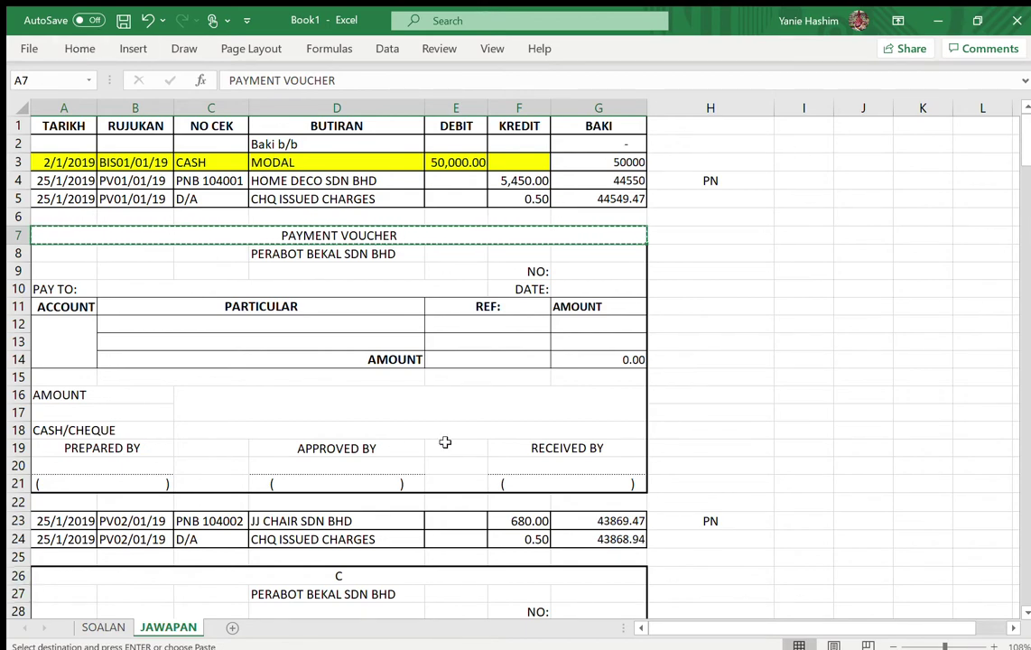
pyautogui.keyDown('ctrl'); pyautogui.scroll(-4, 444, 443); pyautogui.keyUp('ctrl')
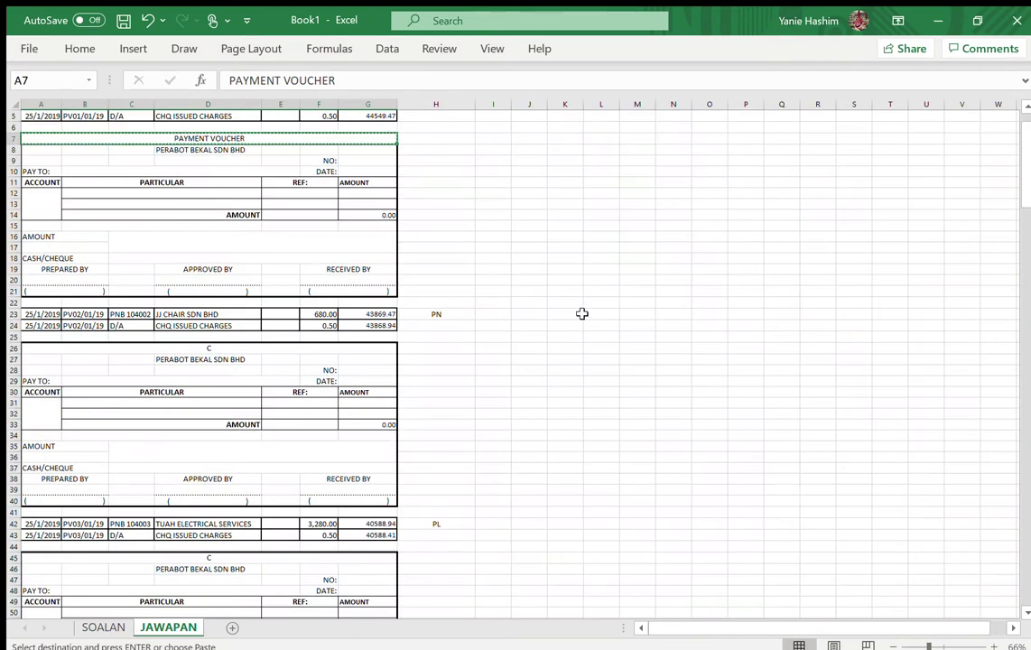
pyautogui.click(204, 350)
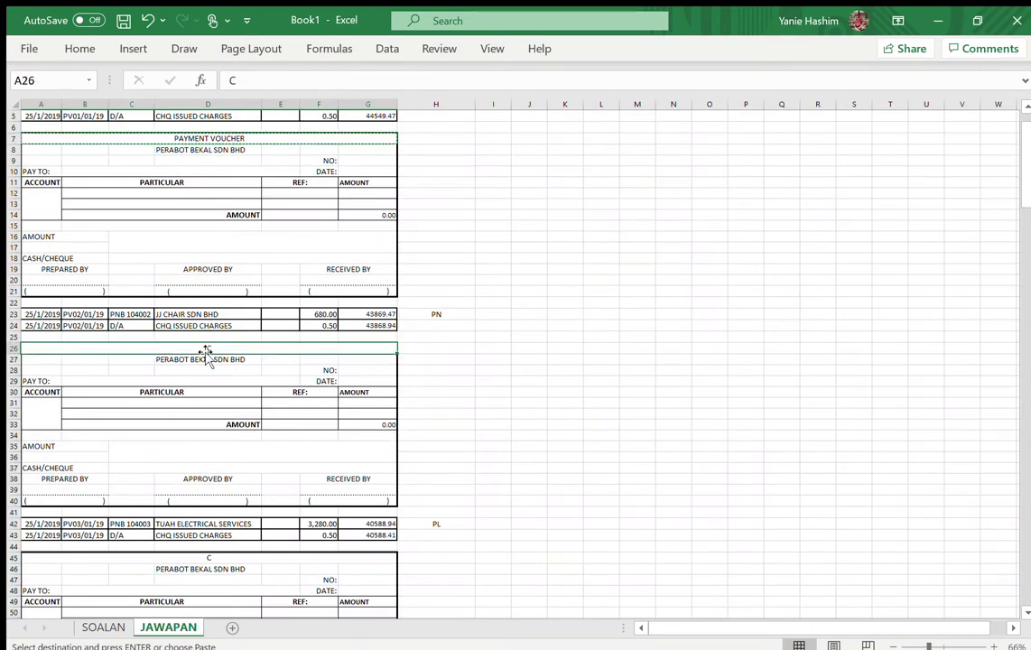
pyautogui.keyDown('ctrl'); pyautogui.click(217, 558); pyautogui.keyUp('ctrl')
pyautogui.hotkey('ctrl', 'v')
# Paste the PAYMENT VOUCHER heading over the headings of the remaining vouchers in A64, A83, A102, A121, A141, A162 and A181
pyautogui.scroll(-14, 219, 558)
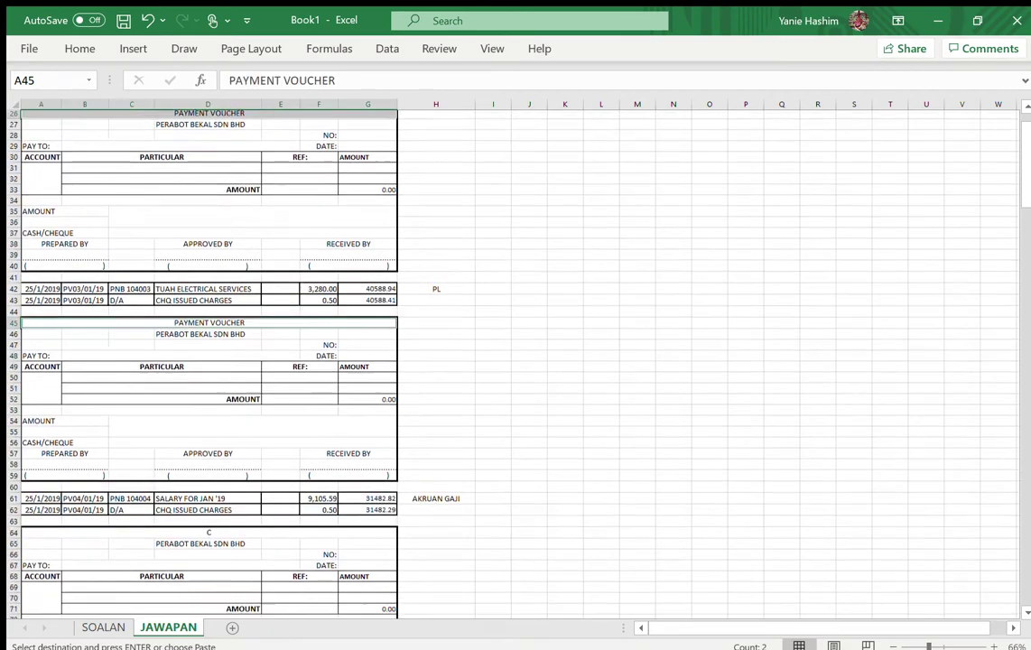
pyautogui.click(228, 307)
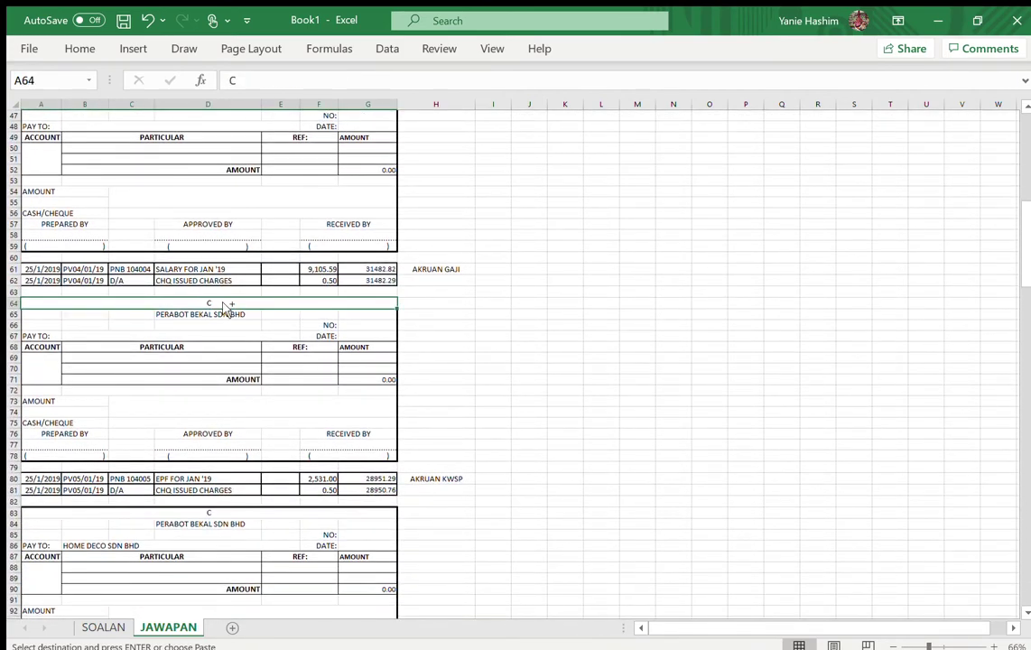
pyautogui.keyDown('ctrl'); pyautogui.click(236, 512); pyautogui.keyUp('ctrl')
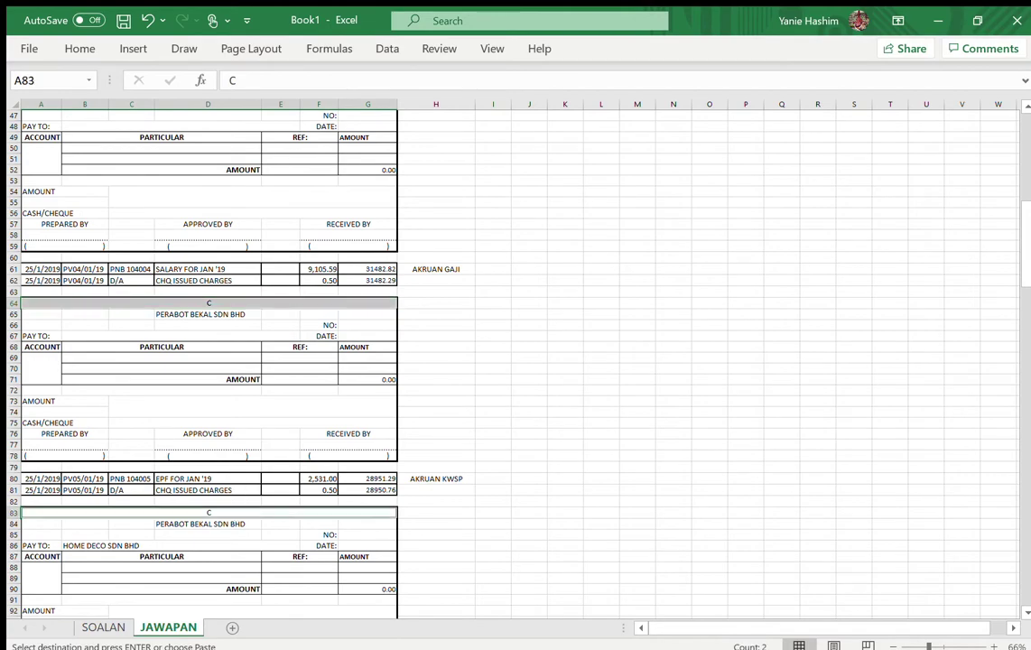
pyautogui.scroll(-10, 515, 361)
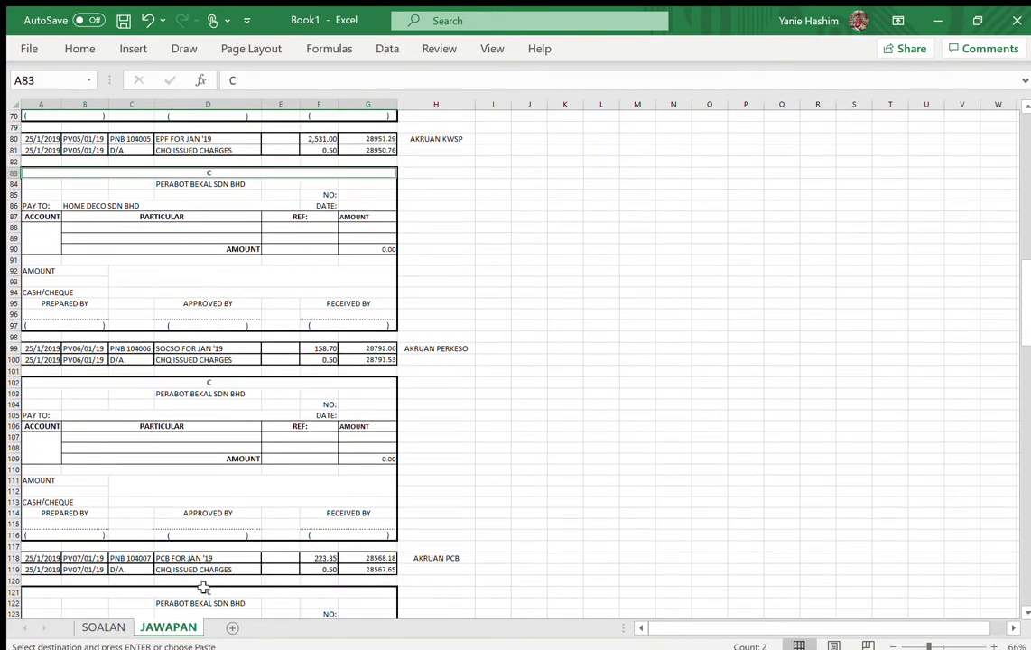
pyautogui.keyDown('ctrl'); pyautogui.click(239, 383); pyautogui.keyUp('ctrl')
pyautogui.scroll(-10, 240, 383)
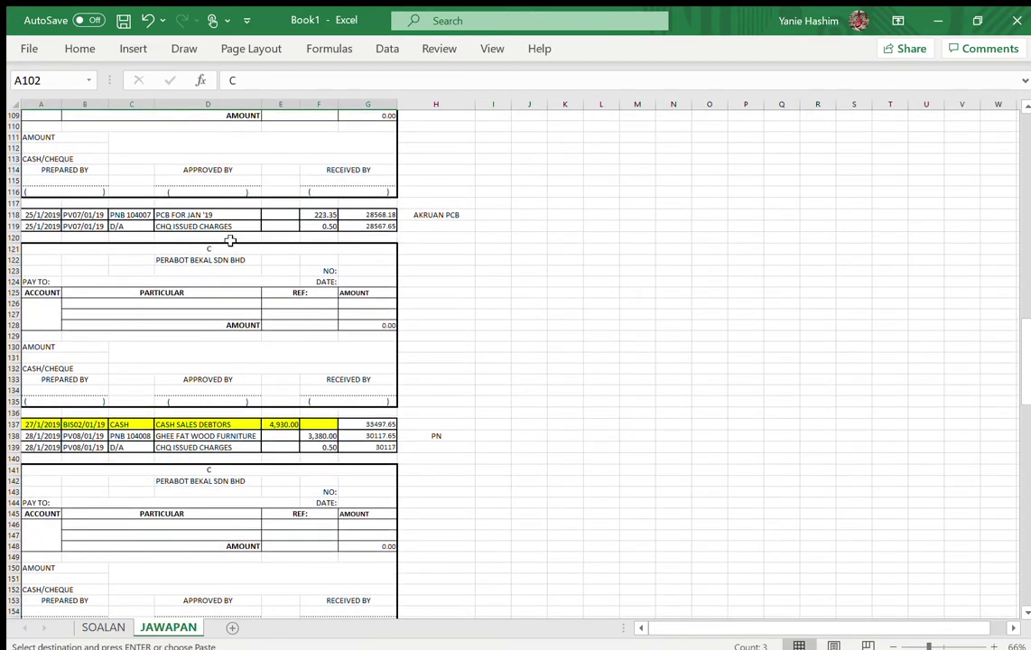
pyautogui.keyDown('ctrl'); pyautogui.click(228, 247); pyautogui.keyUp('ctrl')
pyautogui.keyDown('ctrl'); pyautogui.click(268, 469); pyautogui.keyUp('ctrl')
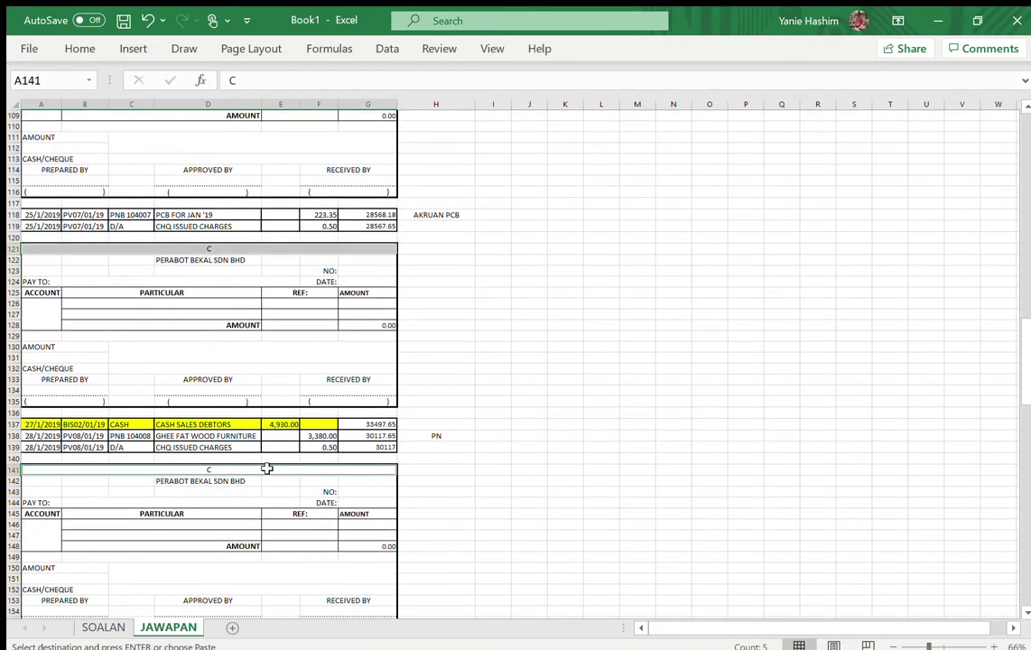
pyautogui.scroll(-11, 267, 468)
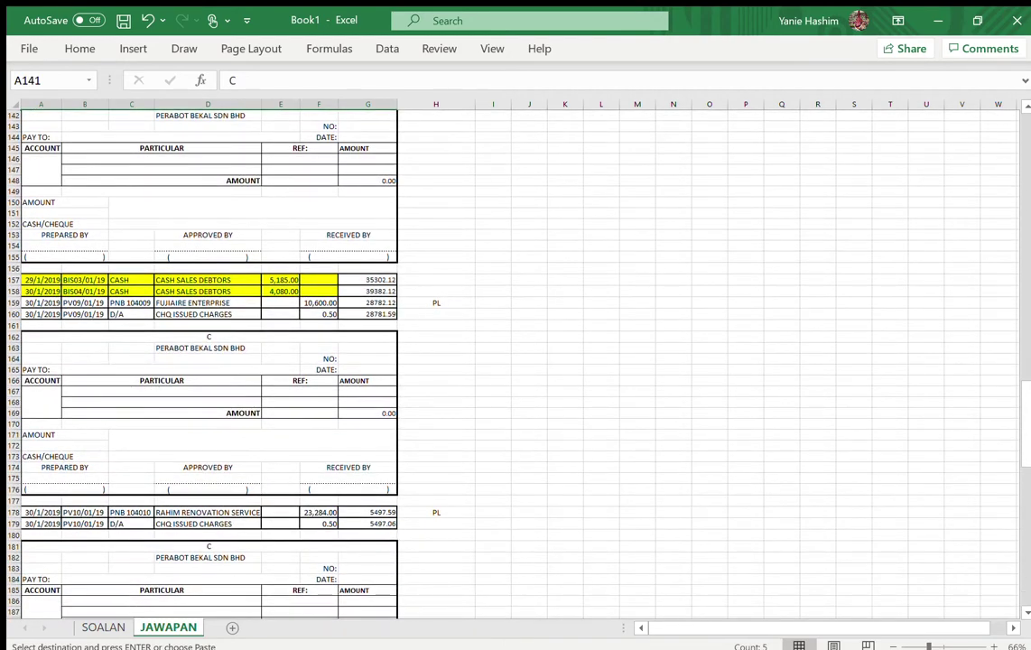
pyautogui.keyDown('ctrl'); pyautogui.click(247, 334); pyautogui.keyUp('ctrl')
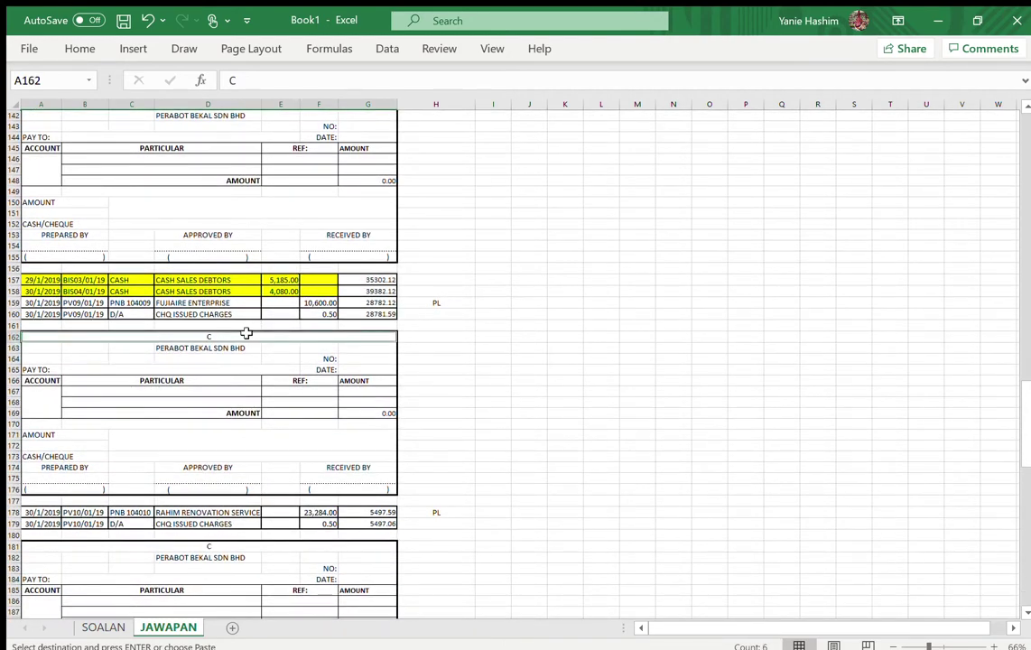
pyautogui.scroll(-8, 246, 334)
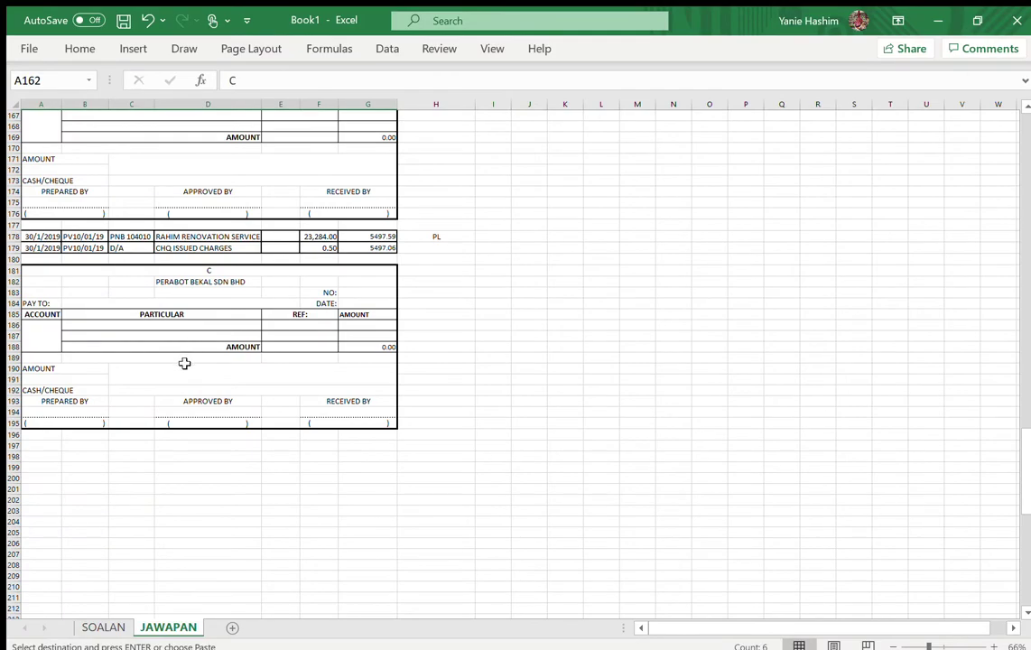
pyautogui.click(213, 273)
pyautogui.hotkey('ctrl', 'v')
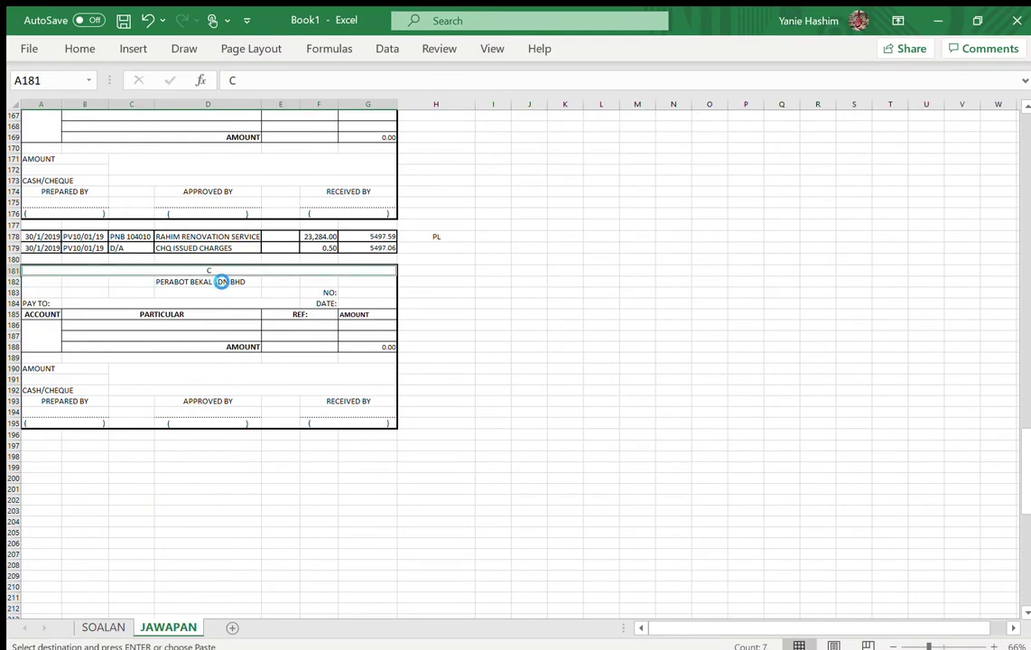
pyautogui.scroll(20, 247, 334)
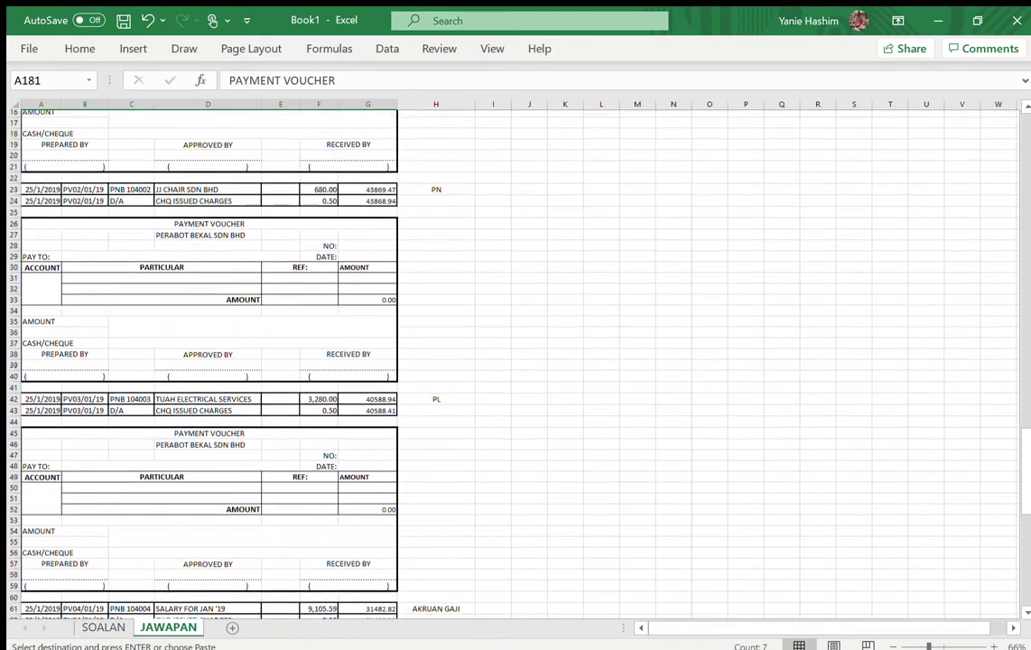
pyautogui.keyDown('ctrl'); pyautogui.scroll(6, 452, 362); pyautogui.keyUp('ctrl')
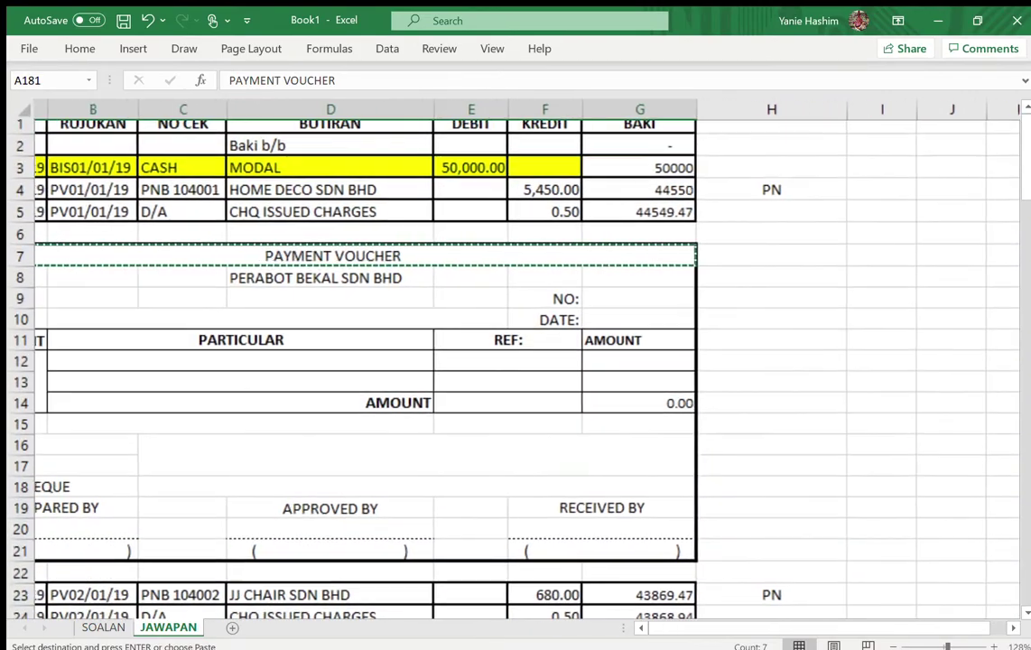
pyautogui.hscroll(-1, 451, 361)
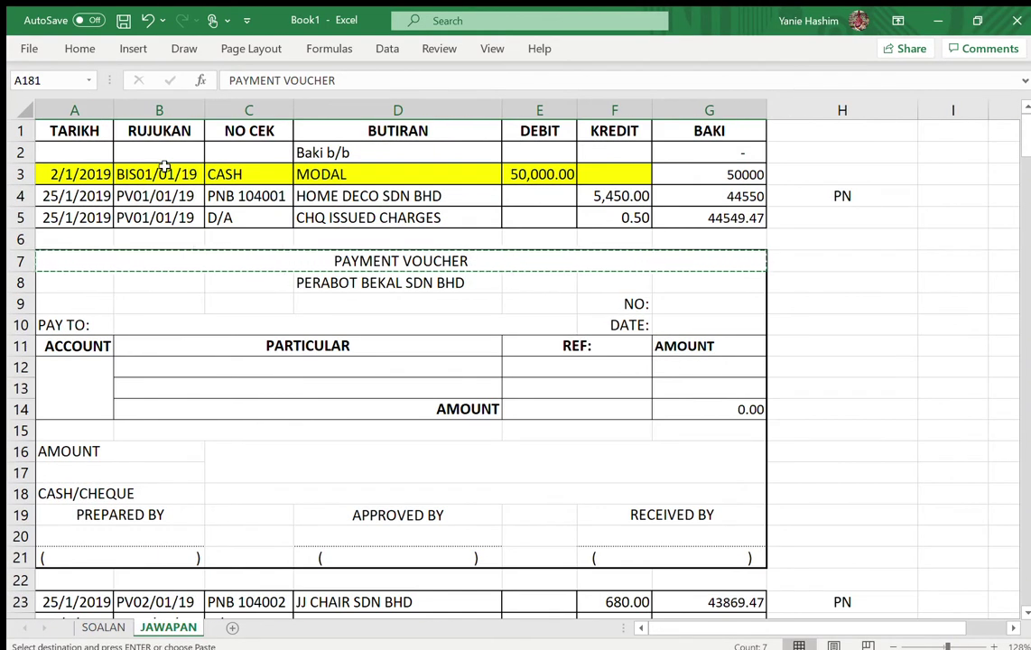
pyautogui.click(635, 383)
pyautogui.press('Escape')
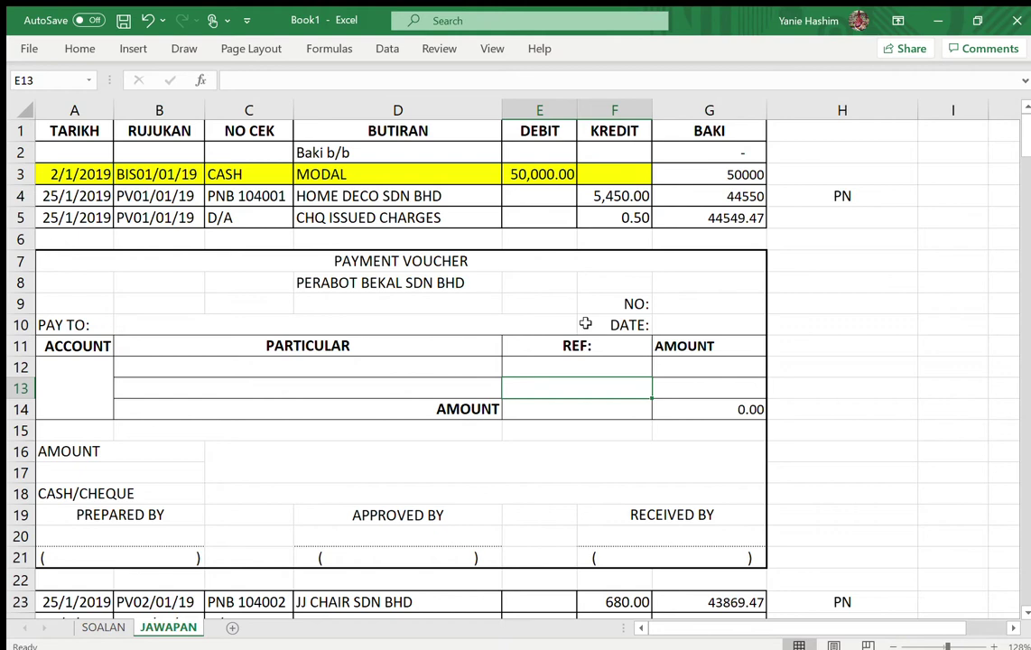
# Enter voucher number PV01/01/19 in G9 and date 25/1/2019 in G10 of the first voucher
pyautogui.click(673, 304)
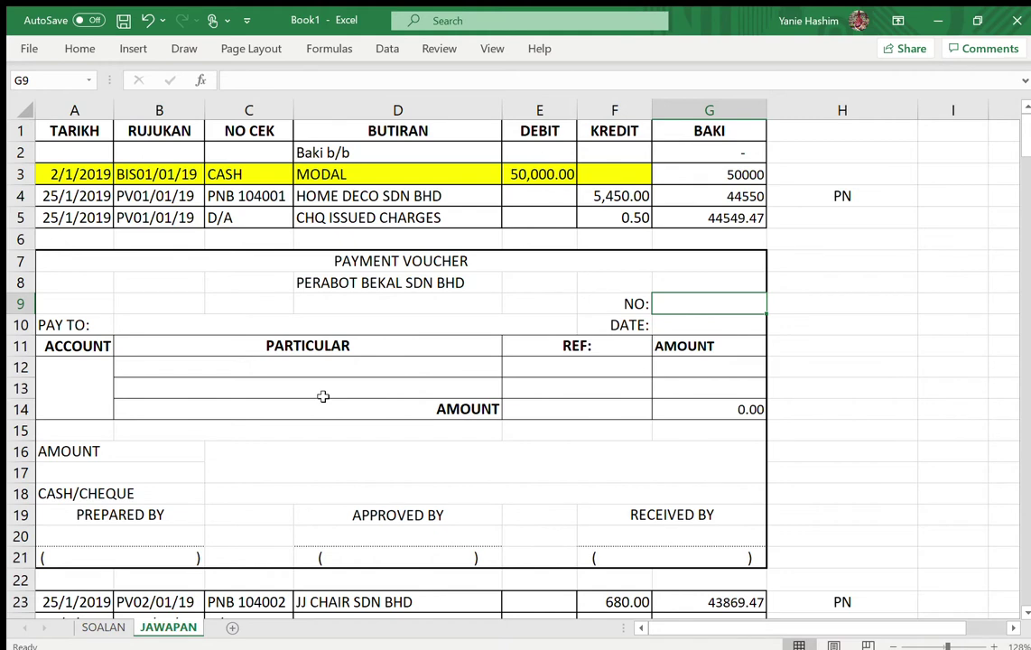
pyautogui.write('PV01/01/19')
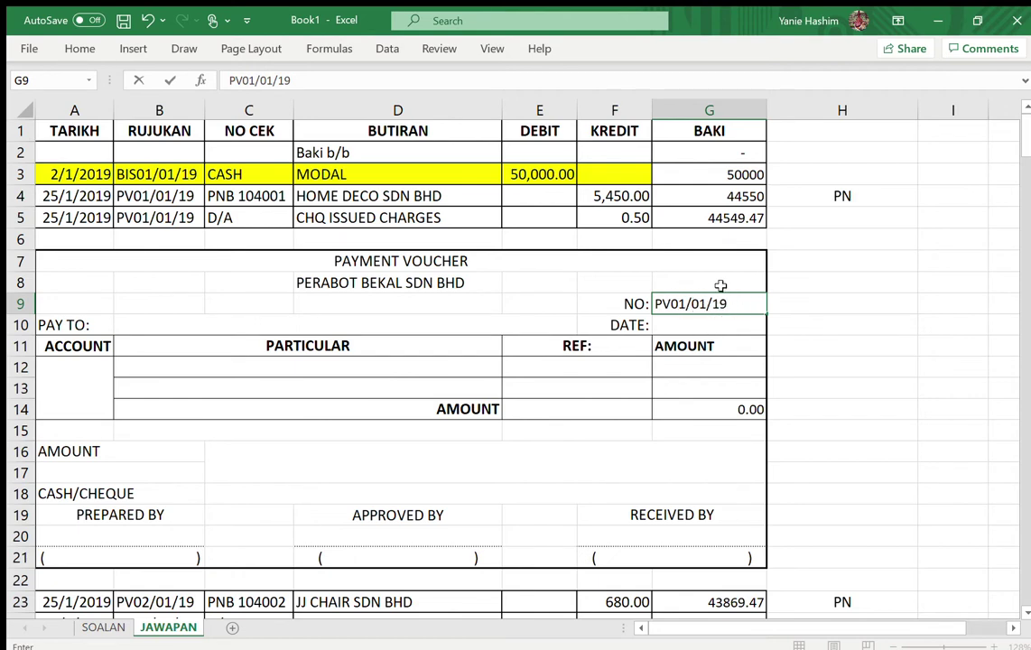
pyautogui.click(707, 326)
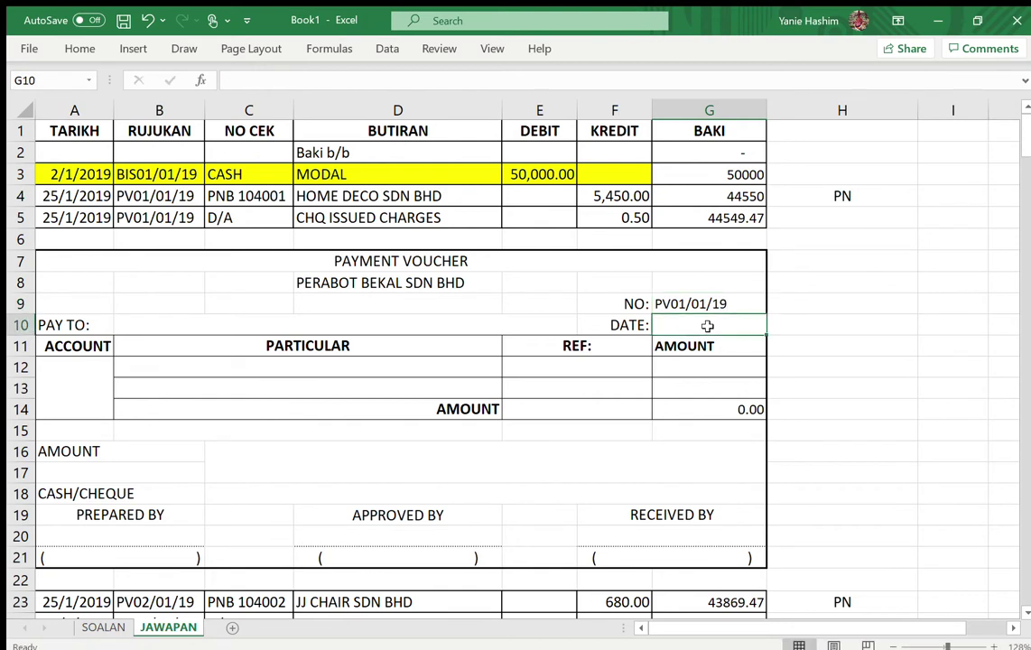
pyautogui.write('25/1')
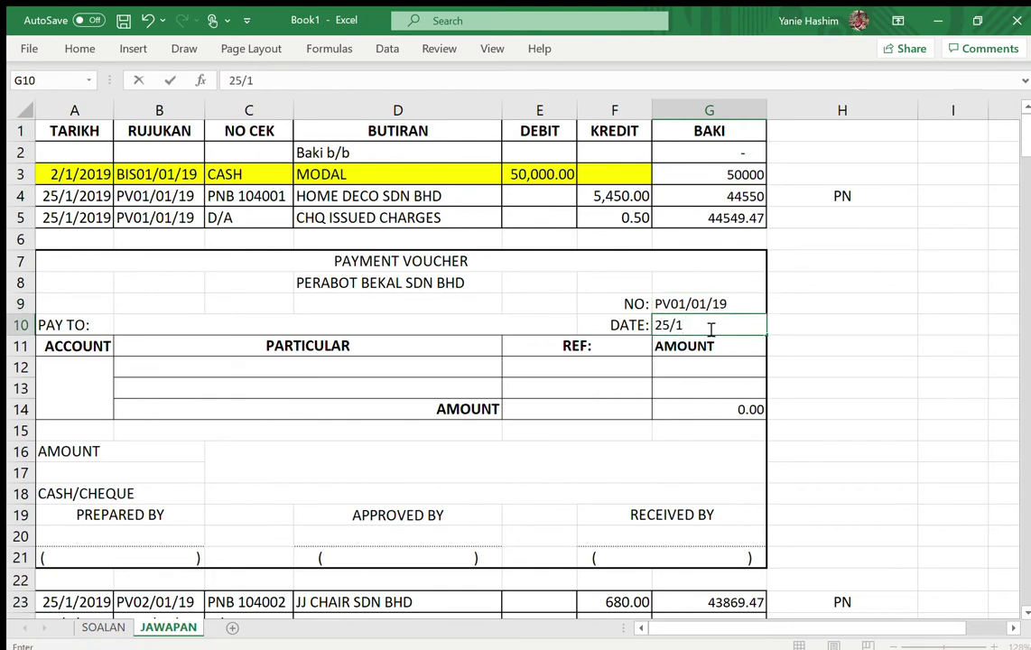
pyautogui.write('/2019')
pyautogui.press('Return')
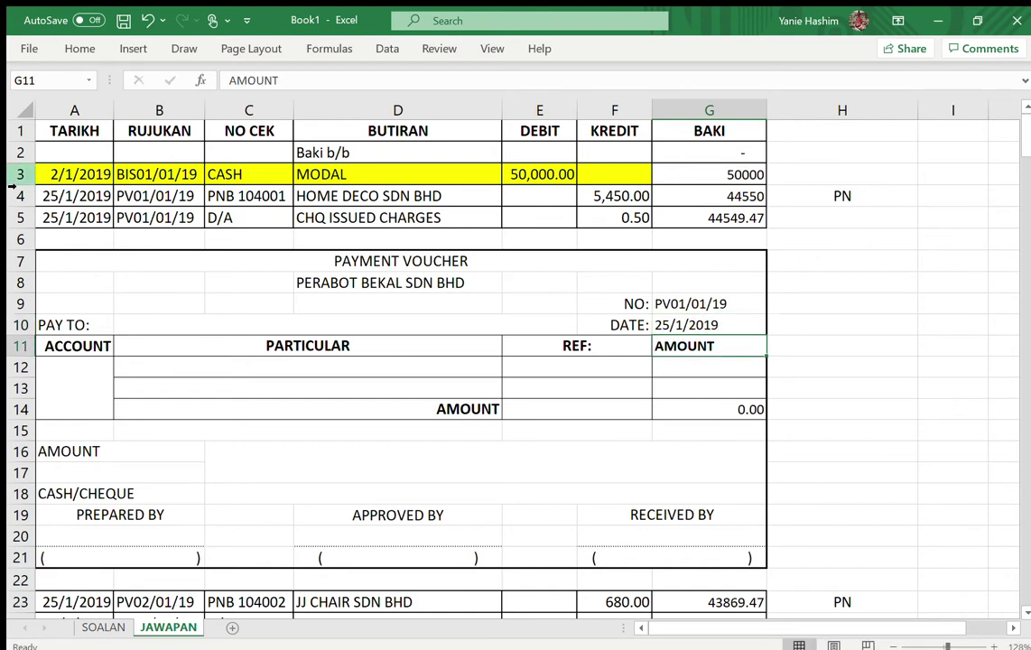
# Enter HOME DECO SDN BHD as the payee of the first voucher in B10
pyautogui.click(145, 323)
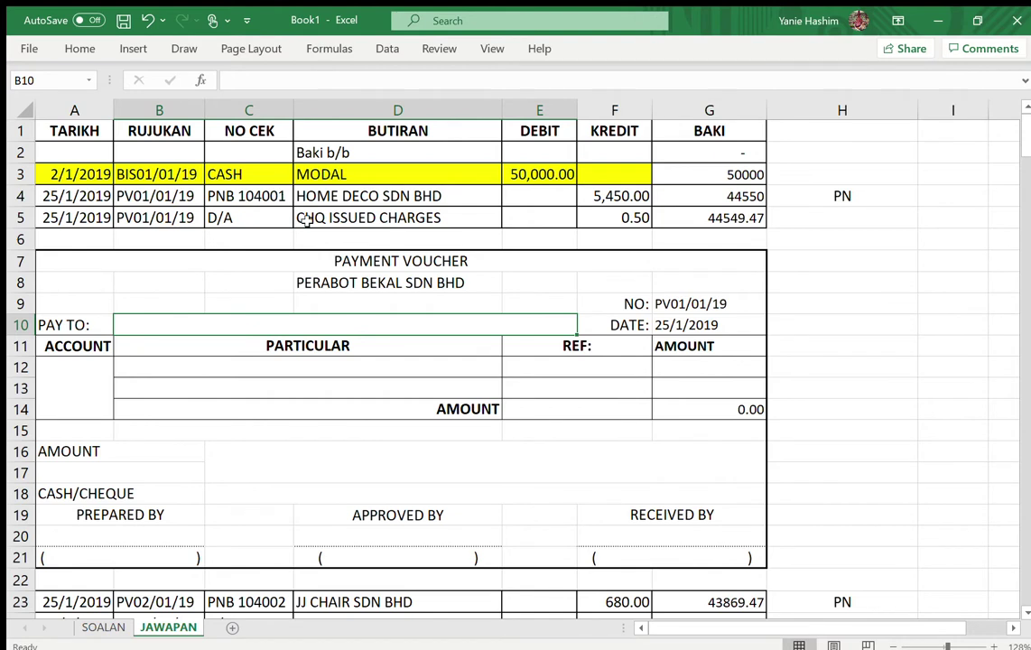
pyautogui.write('OM')
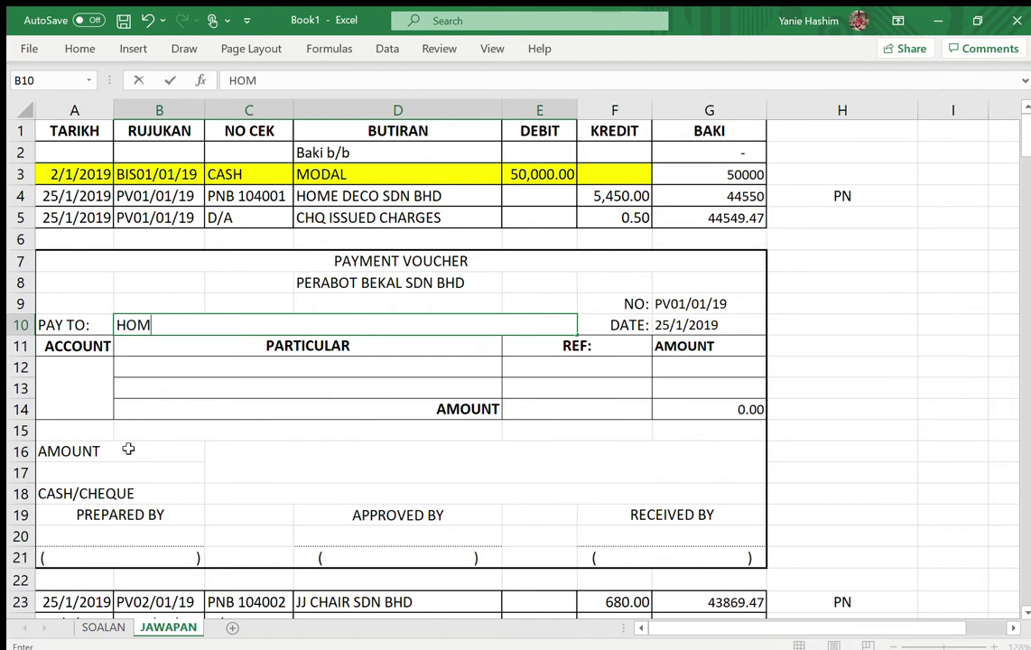
pyautogui.write('E DECO SDN BHD')
pyautogui.press('Return')
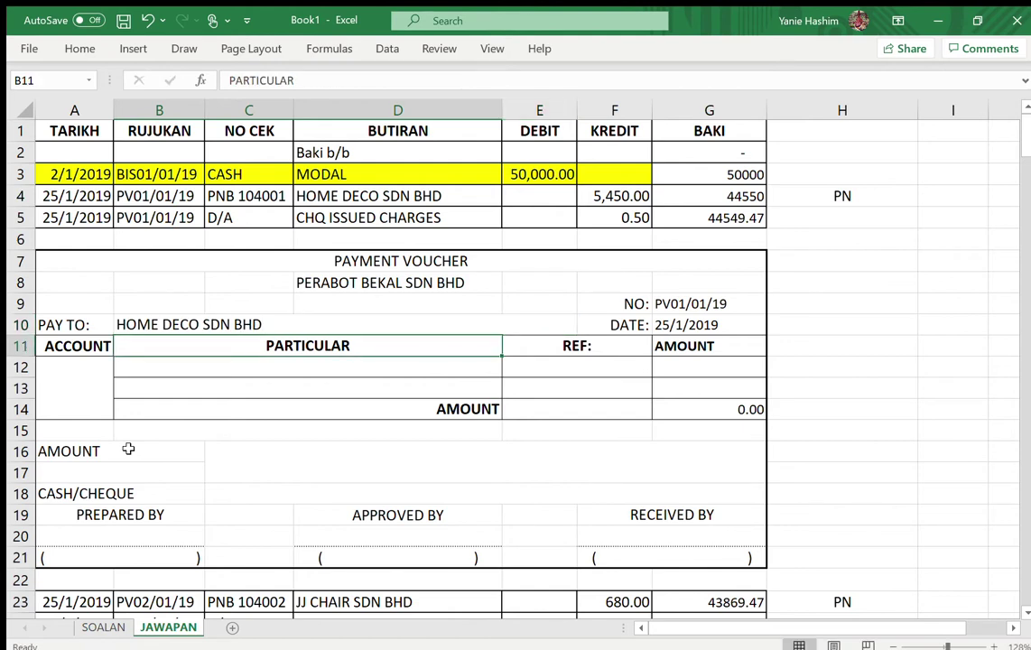
pyautogui.click(94, 393)
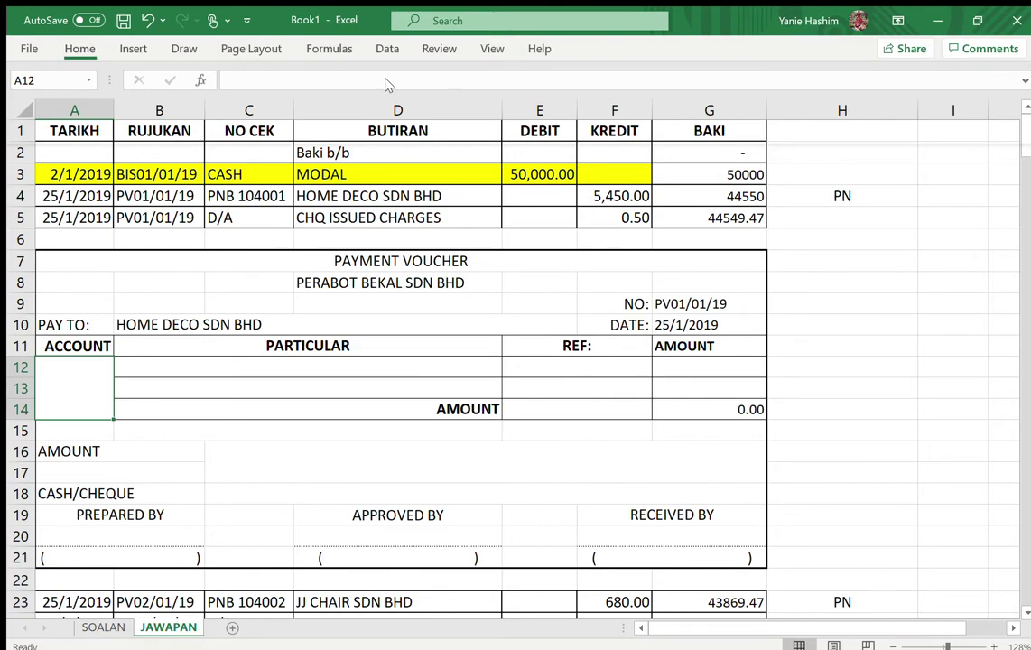
pyautogui.scroll(-5, 742, 204)
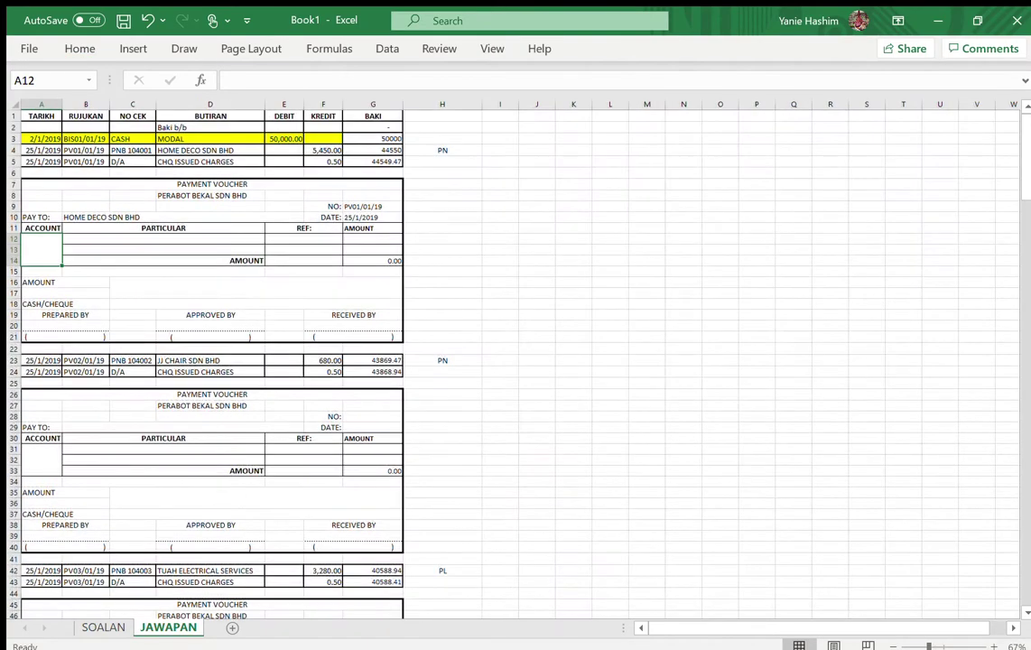
pyautogui.scroll(-1, 742, 204)
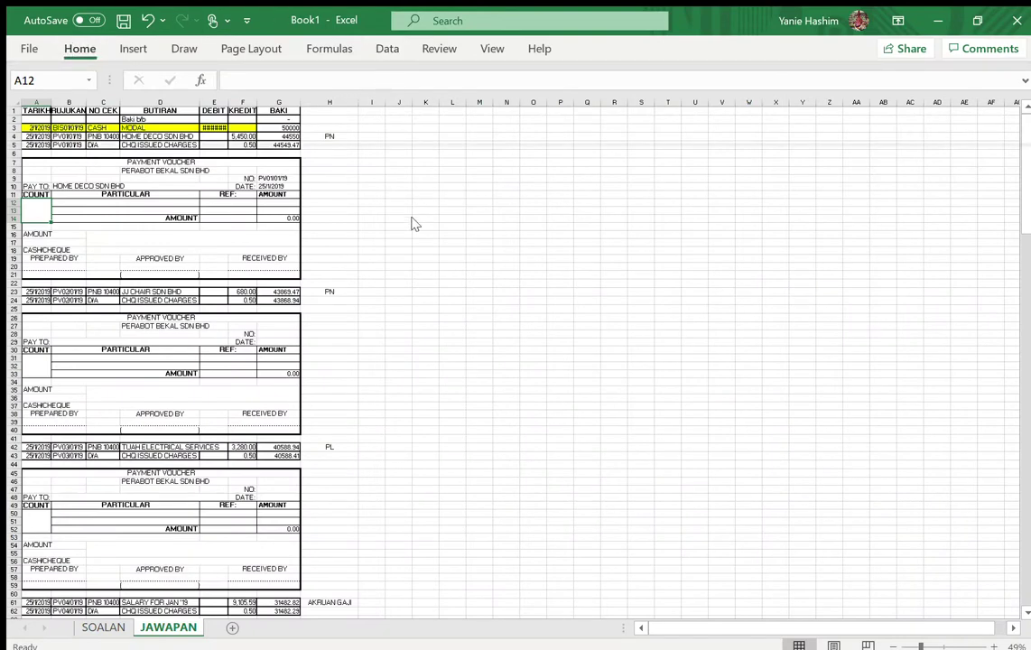
pyautogui.hotkey('ctrl', 'c')
pyautogui.click(37, 360)
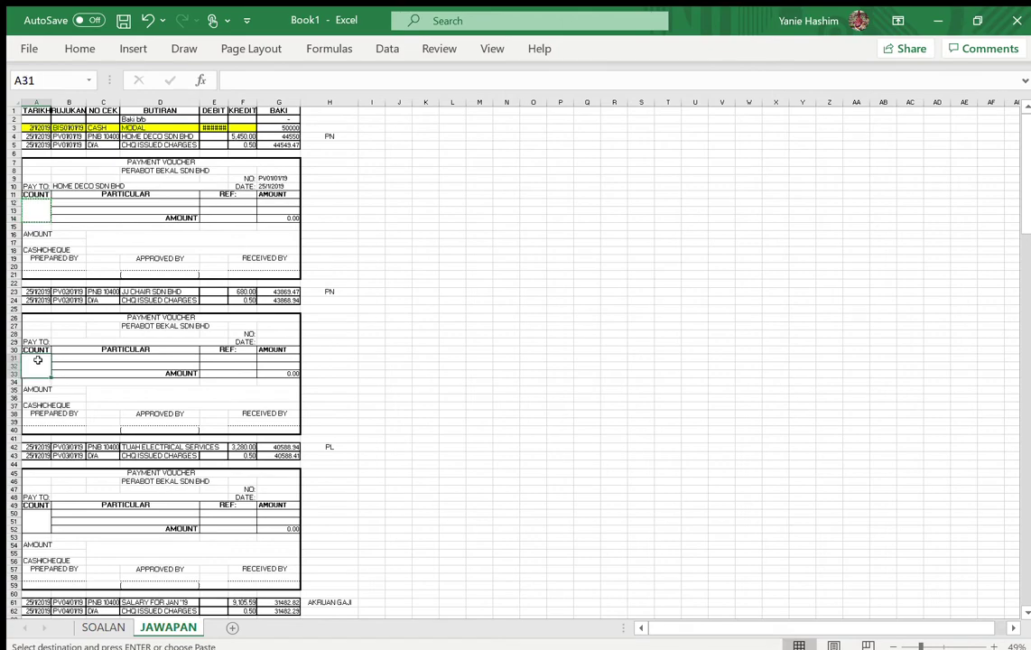
pyautogui.click(533, 529)
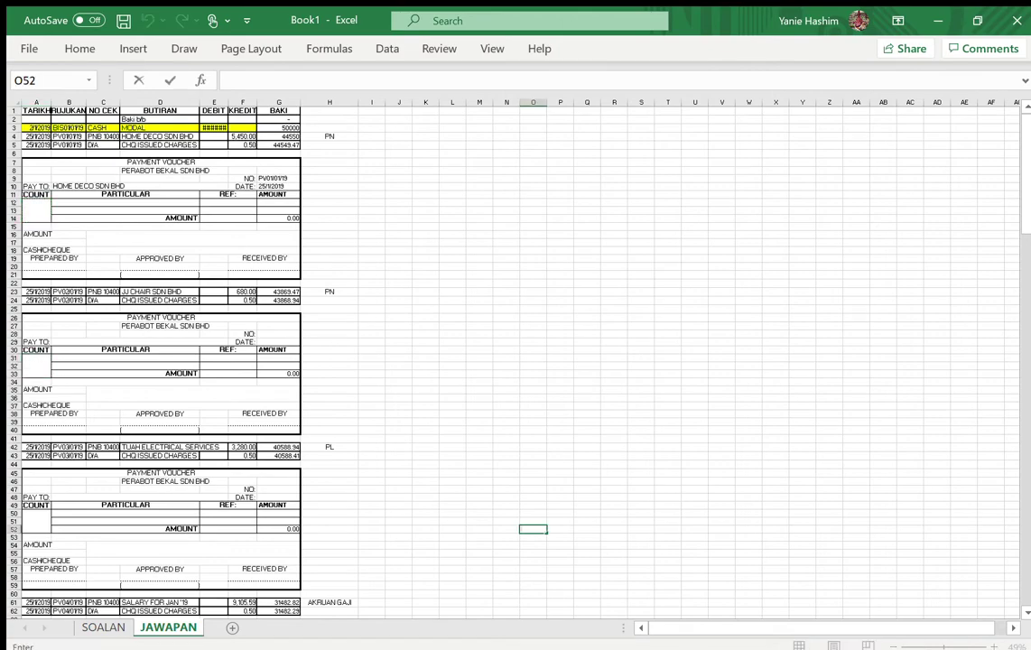
pyautogui.scroll(-3, 25, 359)
pyautogui.scroll(3, 22, 356)
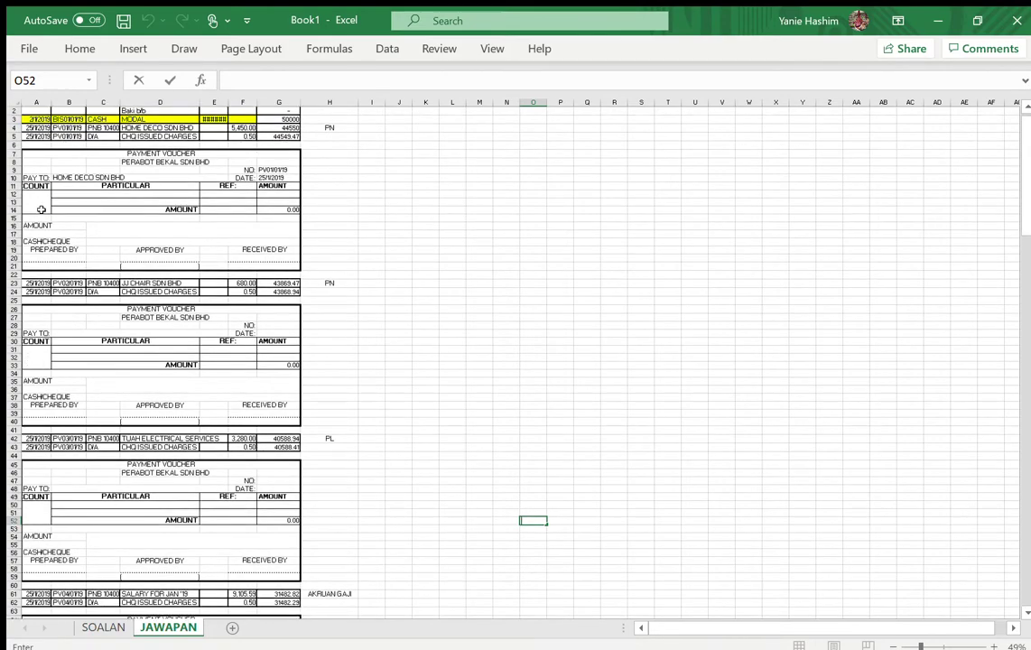
# Try to copy the blank ACCOUNT cell A12 to A31, A50, A69, A88, A107, A126, A146, A167 and A186
pyautogui.click(41, 210)
pyautogui.hotkey('ctrl', 'c')
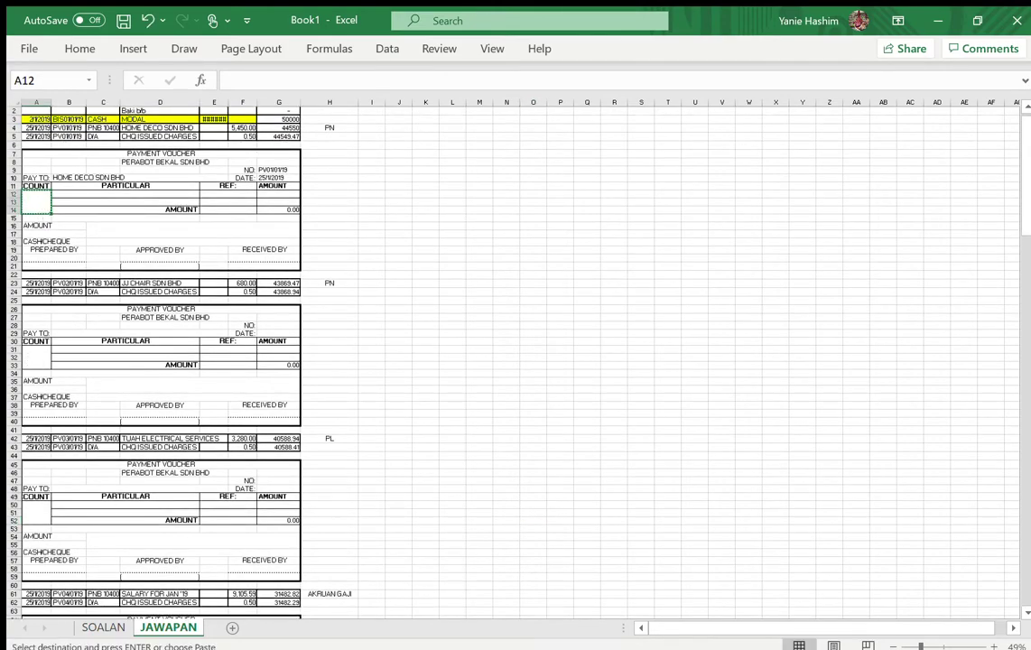
pyautogui.scroll(-8, 11, 212)
pyautogui.click(32, 152)
pyautogui.keyDown('ctrl'); pyautogui.click(36, 318); pyautogui.keyUp('ctrl')
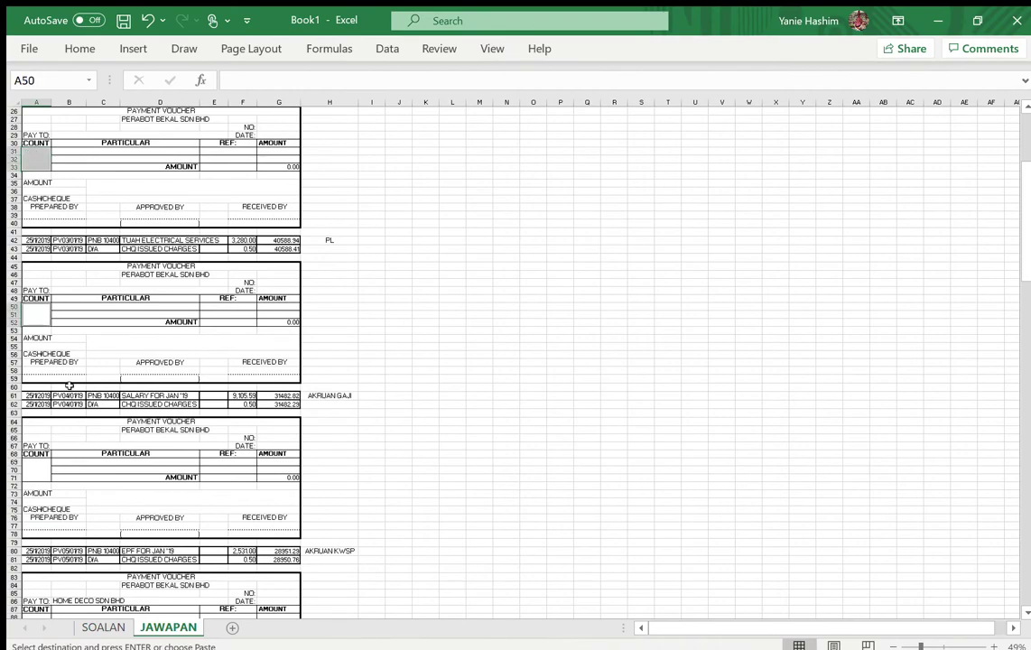
pyautogui.keyDown('ctrl'); pyautogui.click(29, 463); pyautogui.keyUp('ctrl')
pyautogui.scroll(-17, 84, 229)
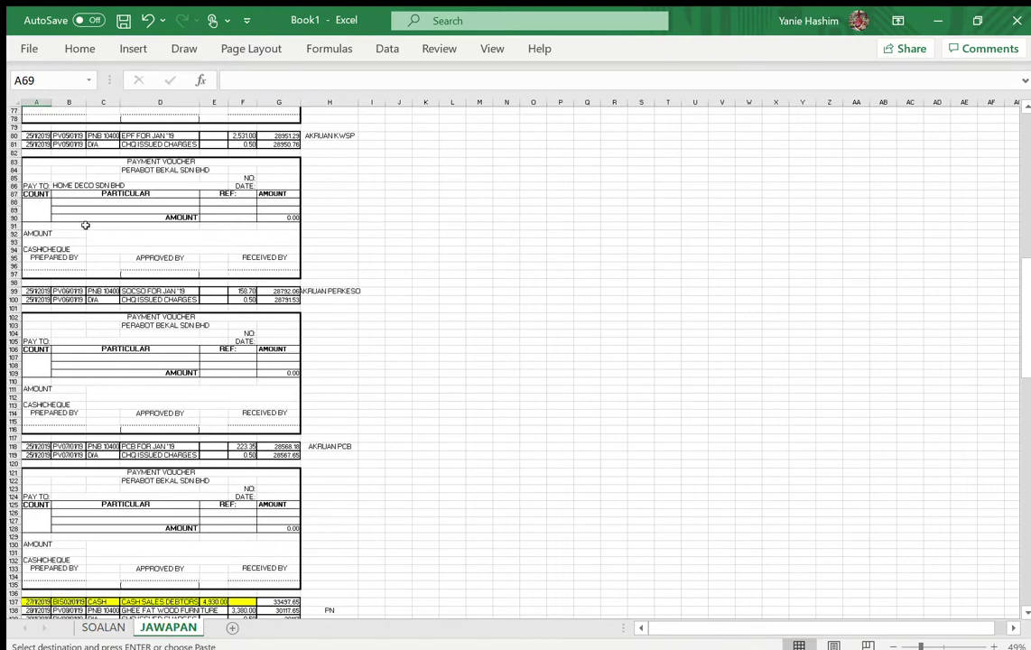
pyautogui.keyDown('ctrl'); pyautogui.click(41, 208); pyautogui.keyUp('ctrl')
pyautogui.keyDown('ctrl'); pyautogui.click(38, 369); pyautogui.keyUp('ctrl')
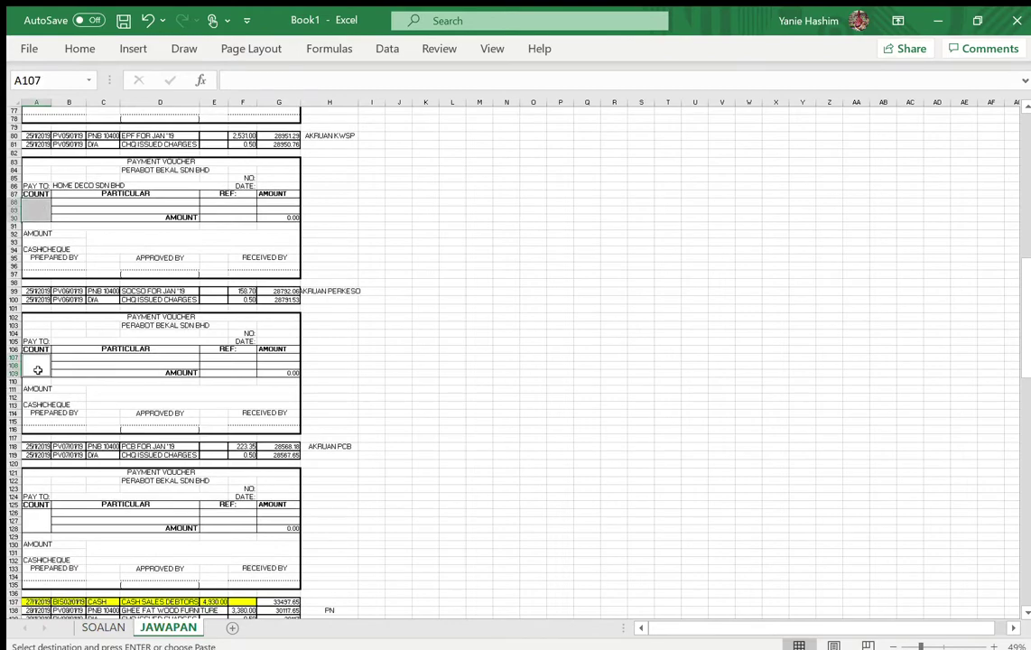
pyautogui.keyDown('ctrl'); pyautogui.click(33, 516); pyautogui.keyUp('ctrl')
pyautogui.scroll(-16, 34, 516)
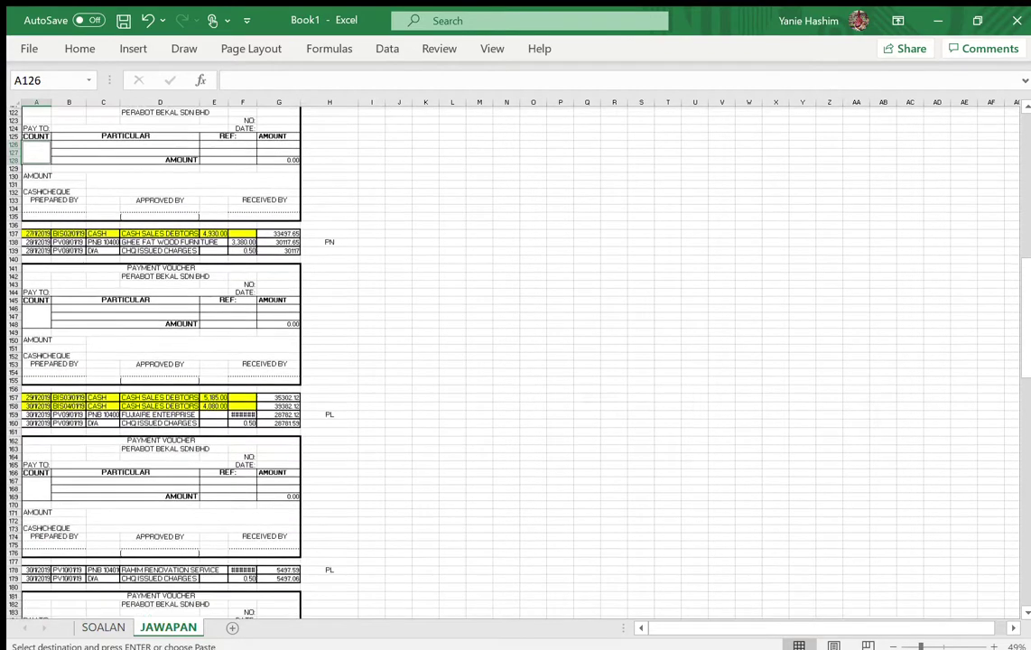
pyautogui.keyDown('ctrl'); pyautogui.click(44, 288); pyautogui.keyUp('ctrl')
pyautogui.keyDown('ctrl'); pyautogui.click(39, 472); pyautogui.keyUp('ctrl')
pyautogui.scroll(-11, 39, 471)
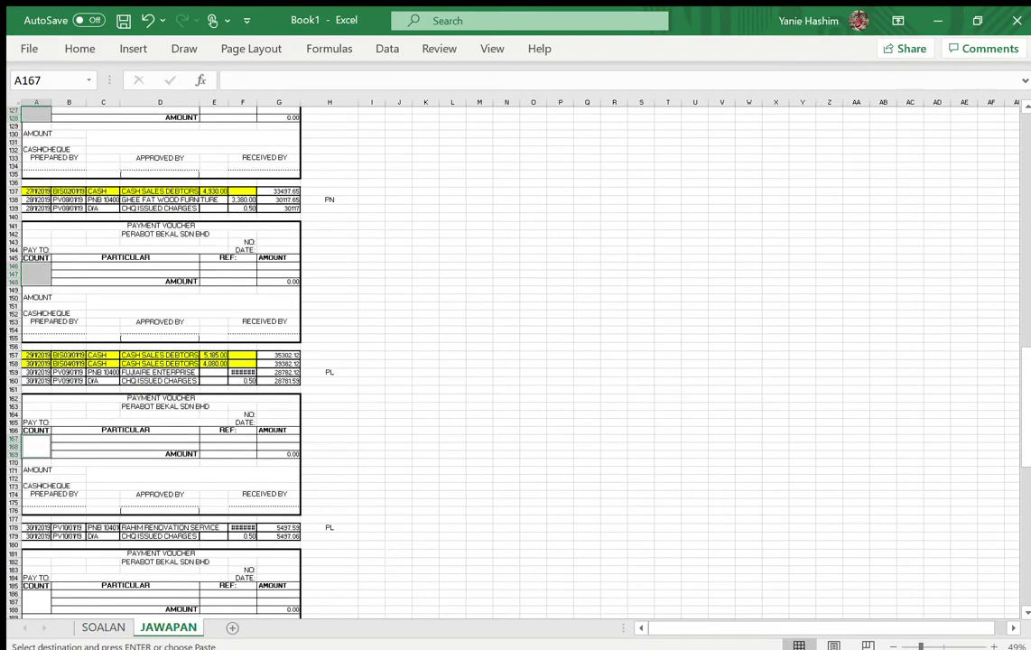
pyautogui.keyDown('ctrl'); pyautogui.click(38, 366); pyautogui.keyUp('ctrl')
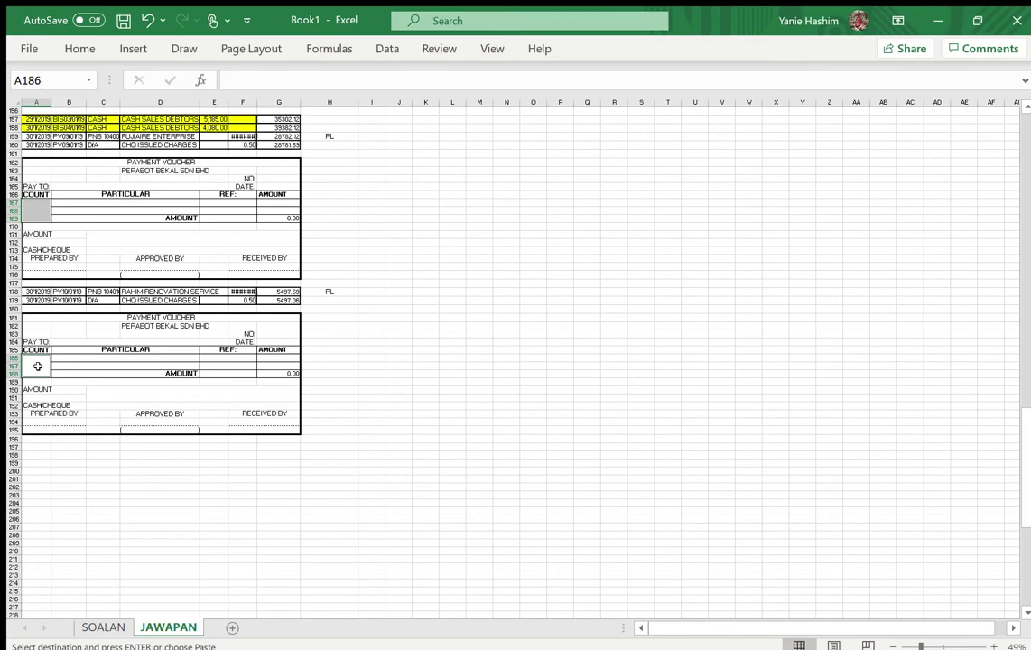
pyautogui.scroll(20, 38, 366)
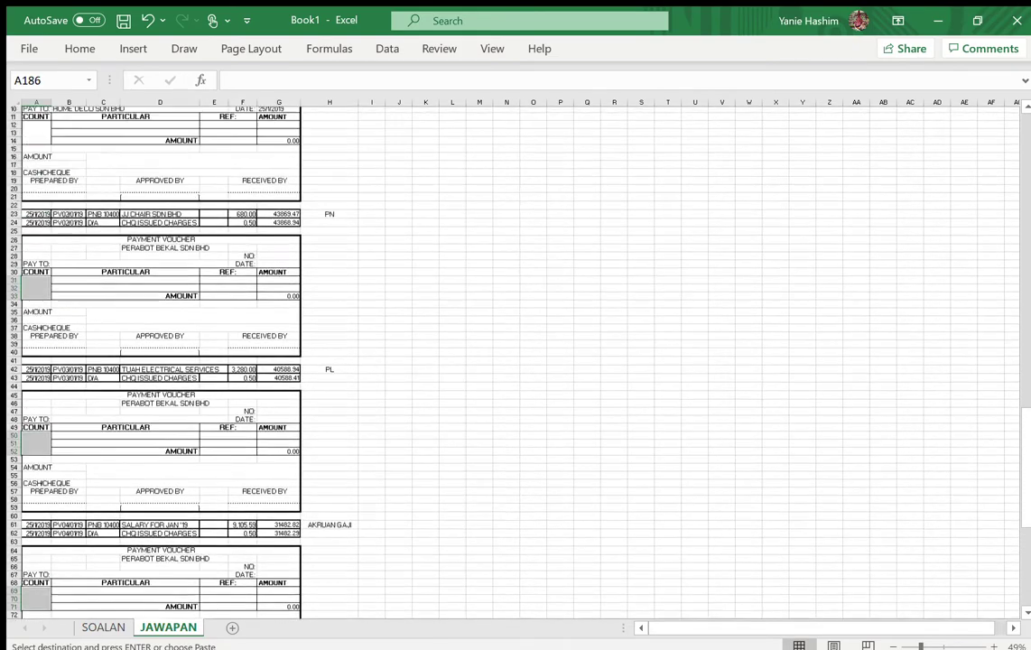
pyautogui.scroll(6, 92, 120)
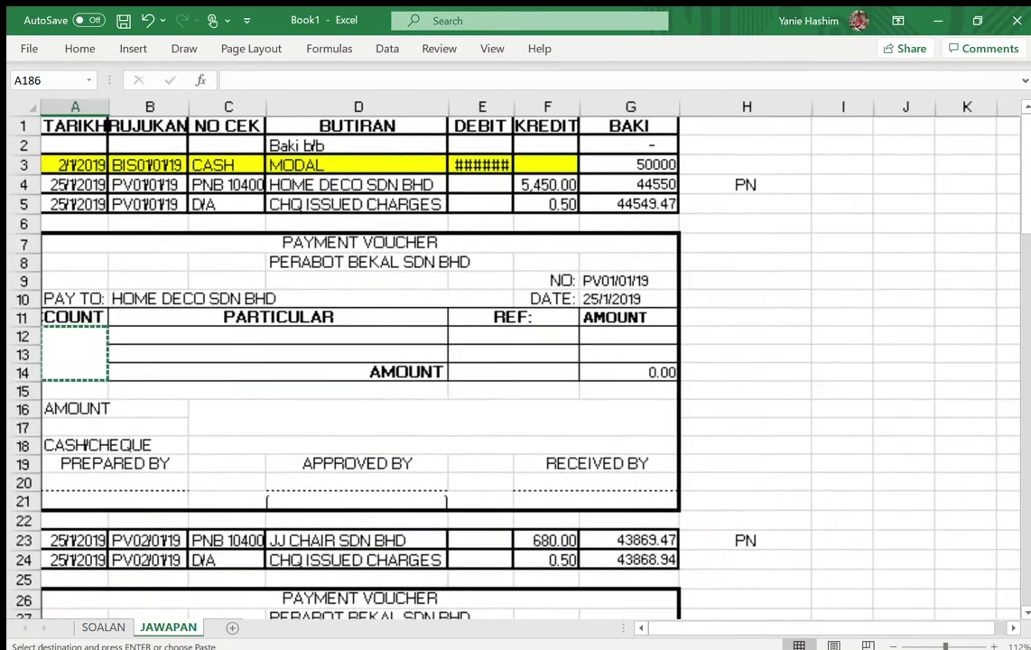
pyautogui.click(283, 339)
pyautogui.press('Escape')
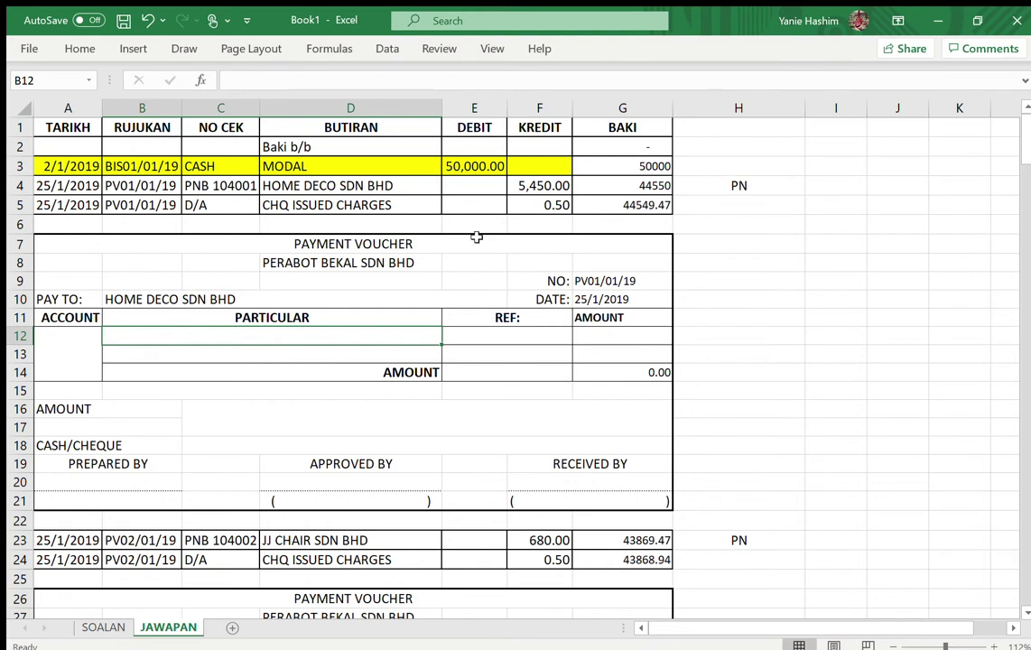
# Enter PEMIUTANG NIAGA as the first voucher's account in A12 and widen column A to fit it
pyautogui.click(86, 354)
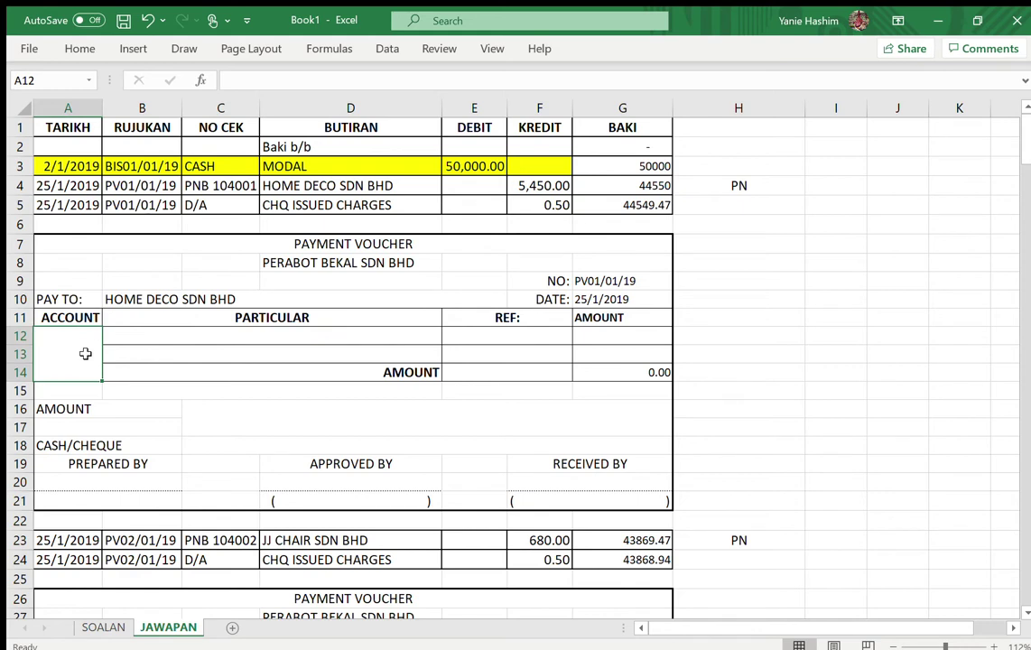
pyautogui.write('TRADE CRE')
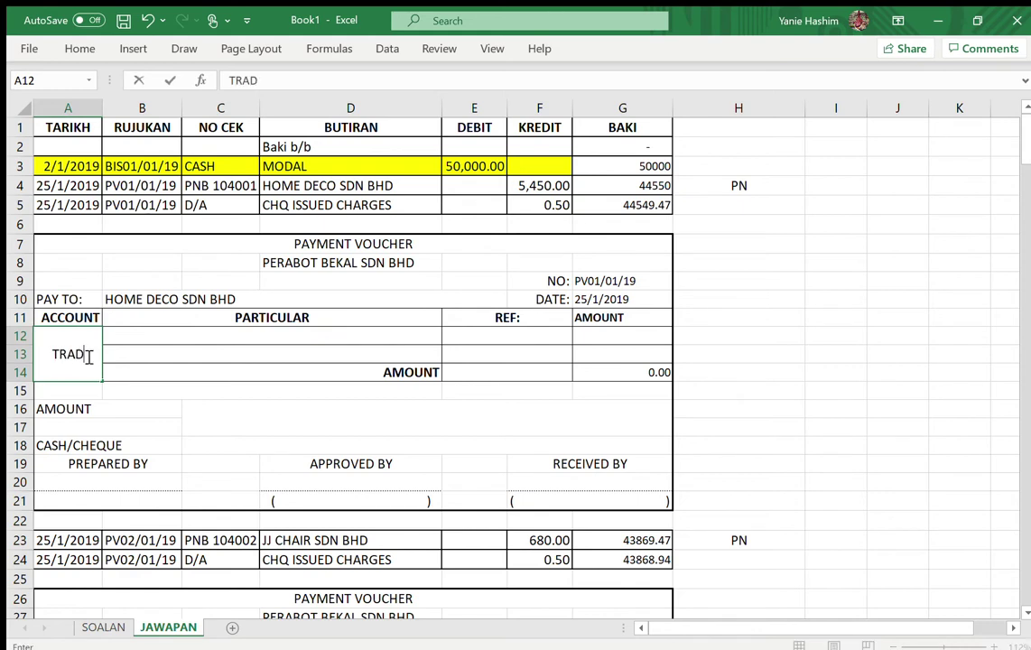
pyautogui.tripleClick(89, 355)
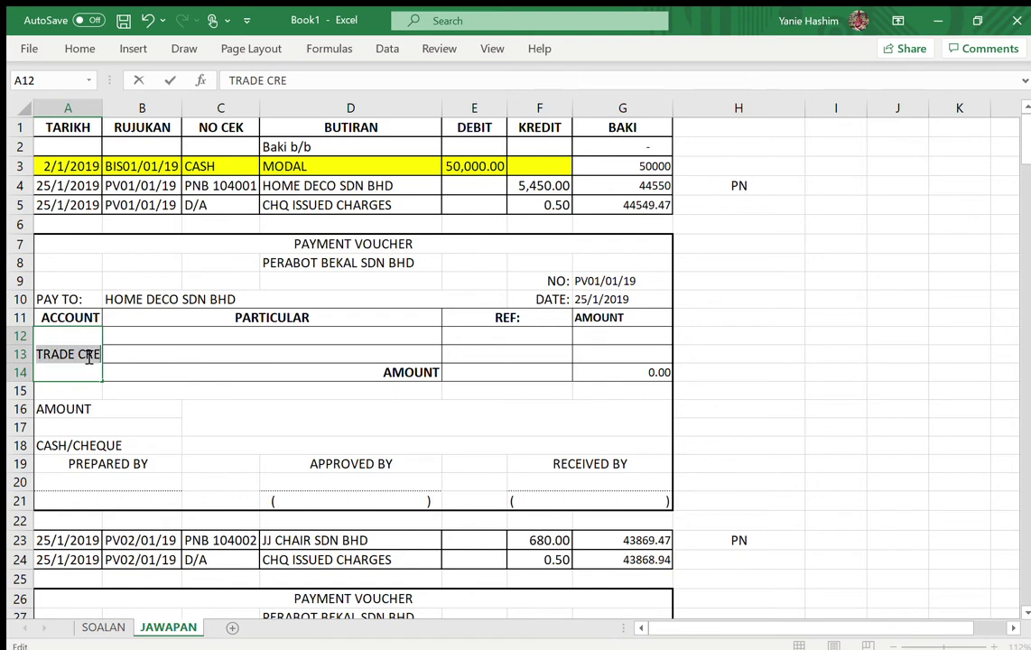
pyautogui.write('PEMIUT')
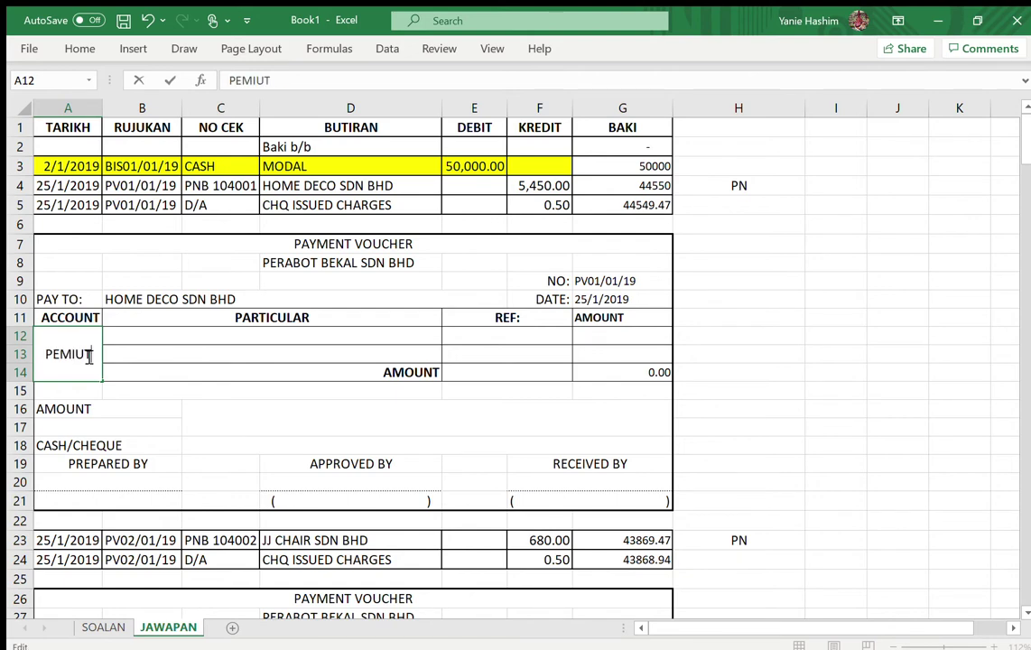
pyautogui.write('ANG NIAGA')
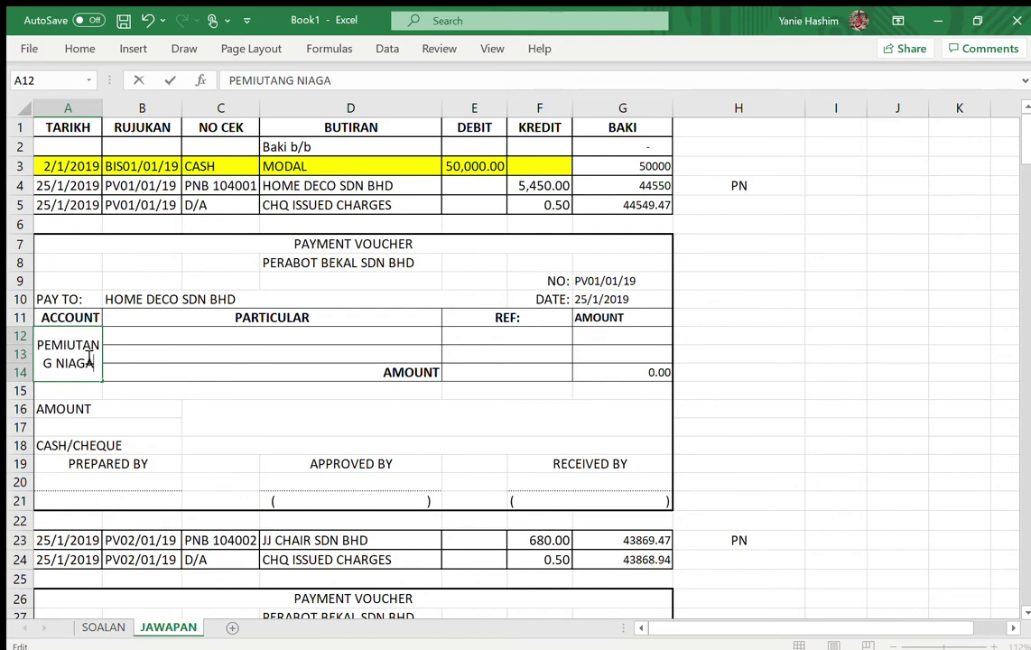
pyautogui.press('Return')
pyautogui.moveTo(102, 106); pyautogui.dragTo(113, 106)
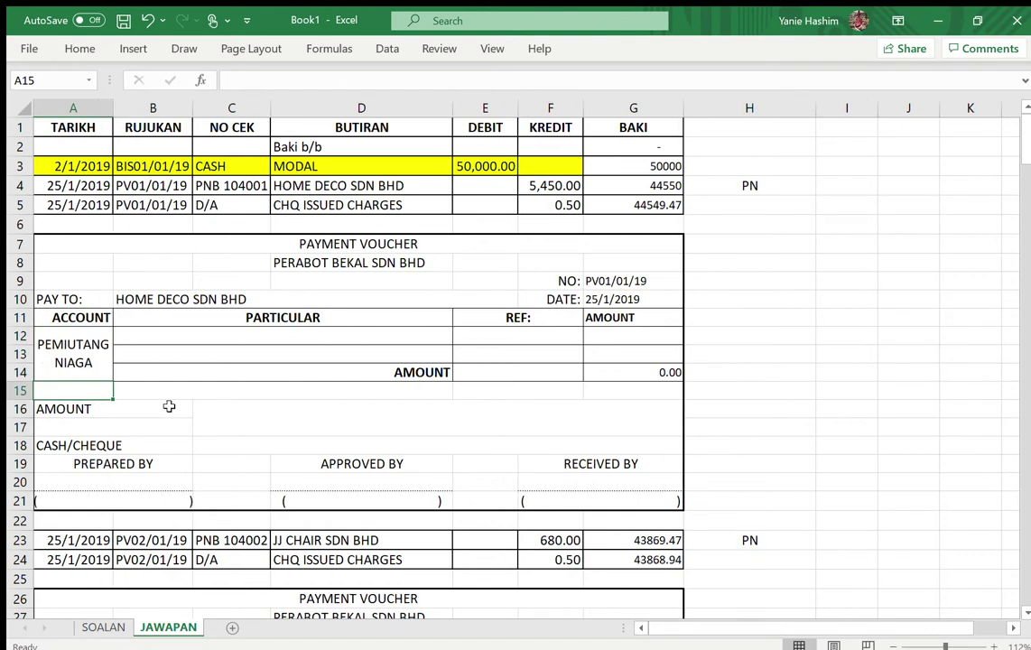
pyautogui.click(83, 361)
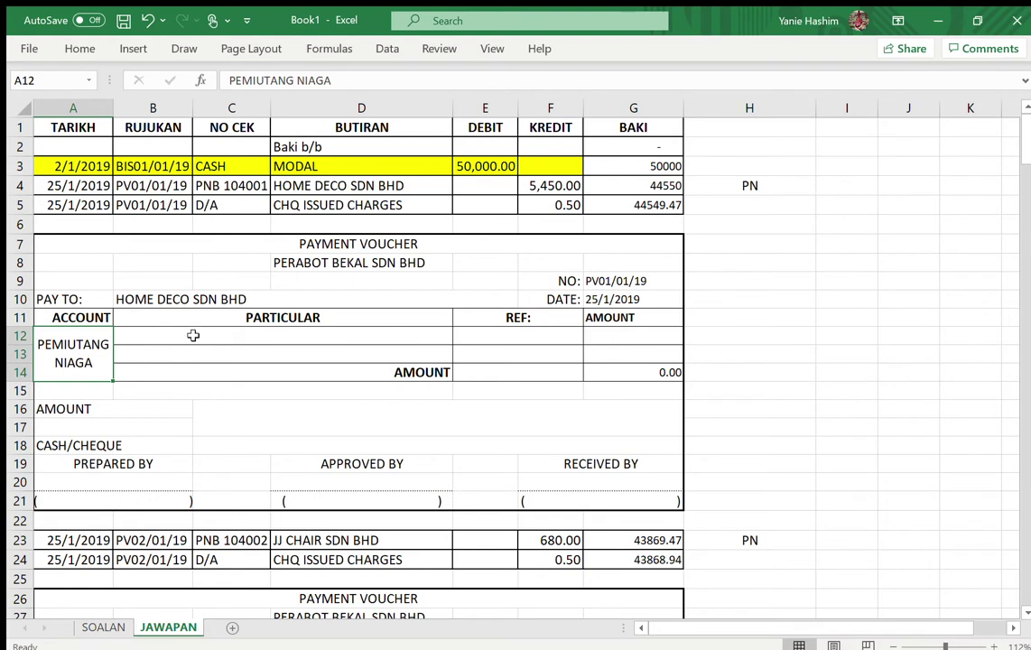
# Check the creditor payment notes on the SOALAN sheet and enter MEMBAYAR SEBAHAGIAN INVOIS as the first voucher's particular in B12
pyautogui.click(136, 336)
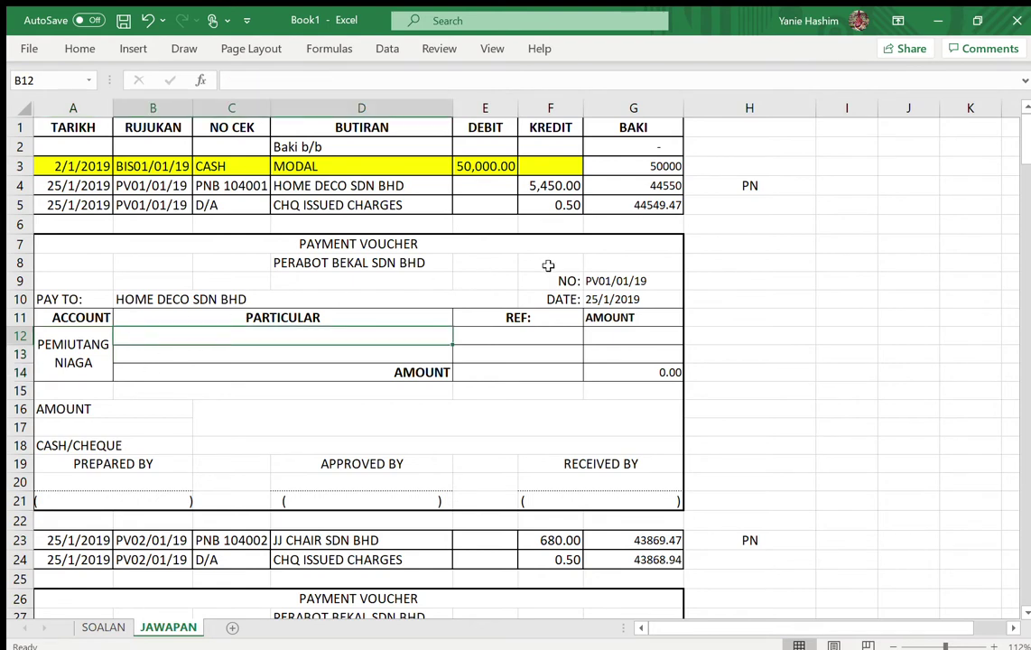
pyautogui.click(228, 192)
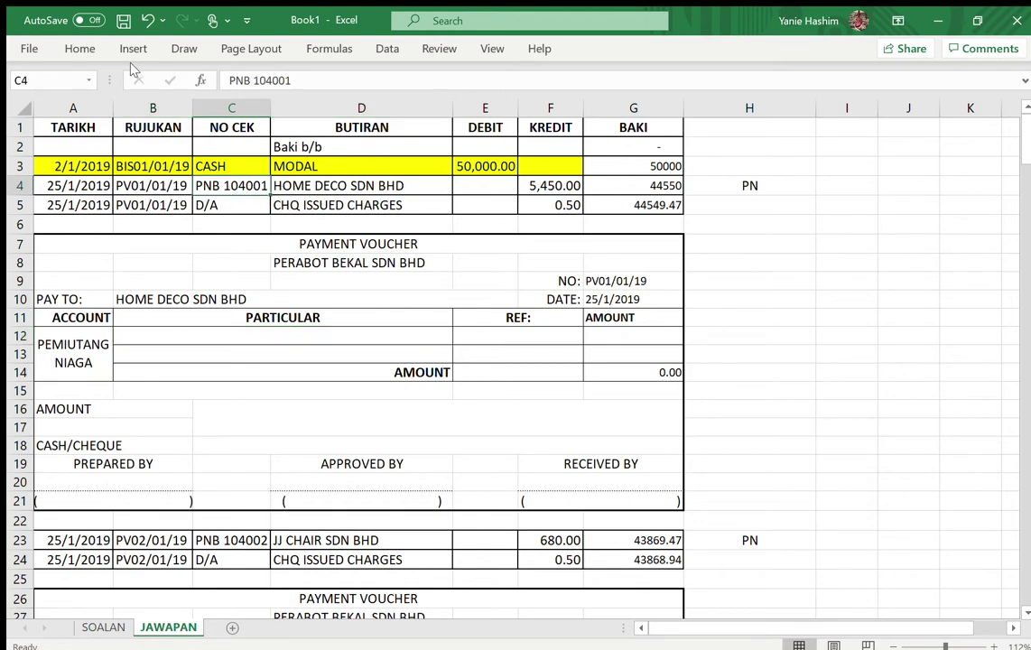
pyautogui.click(99, 626)
pyautogui.scroll(-4, 180, 299)
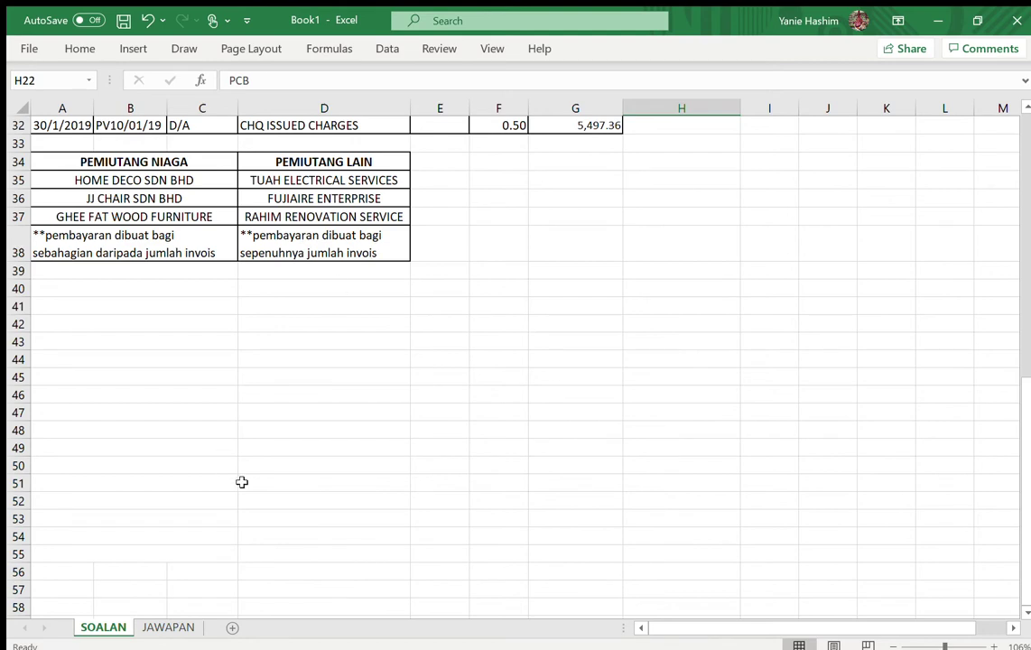
pyautogui.click(161, 628)
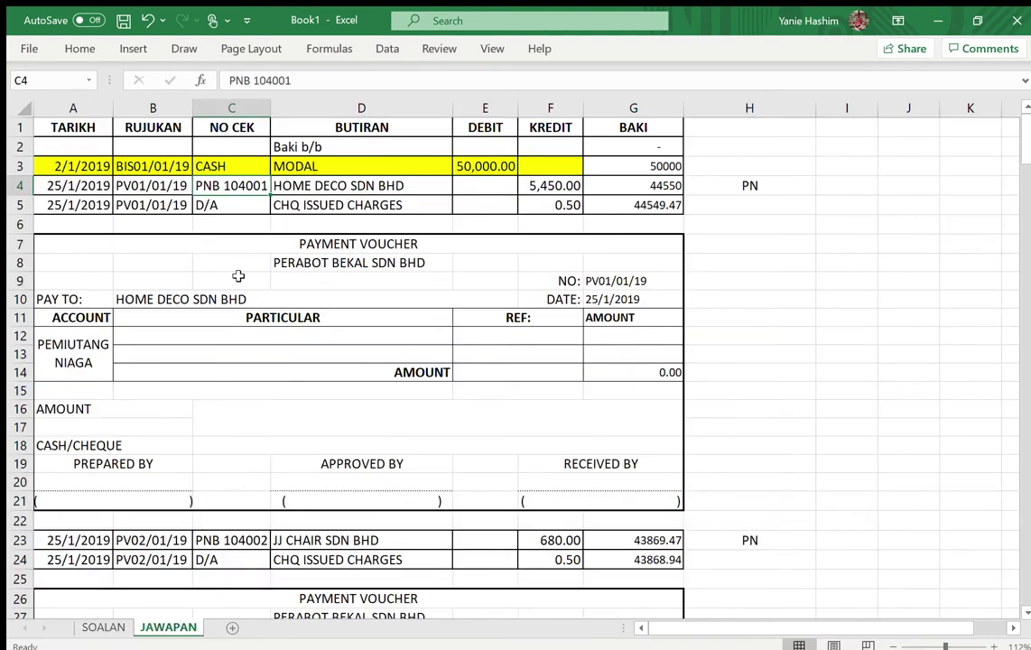
pyautogui.click(176, 336)
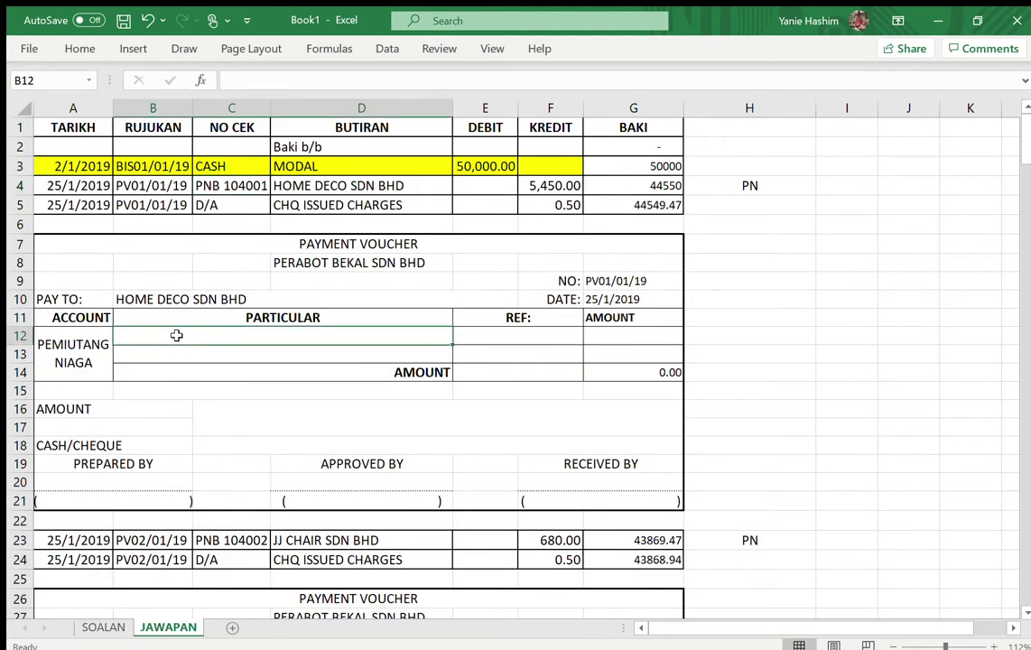
pyautogui.write('MEMBAYAR')
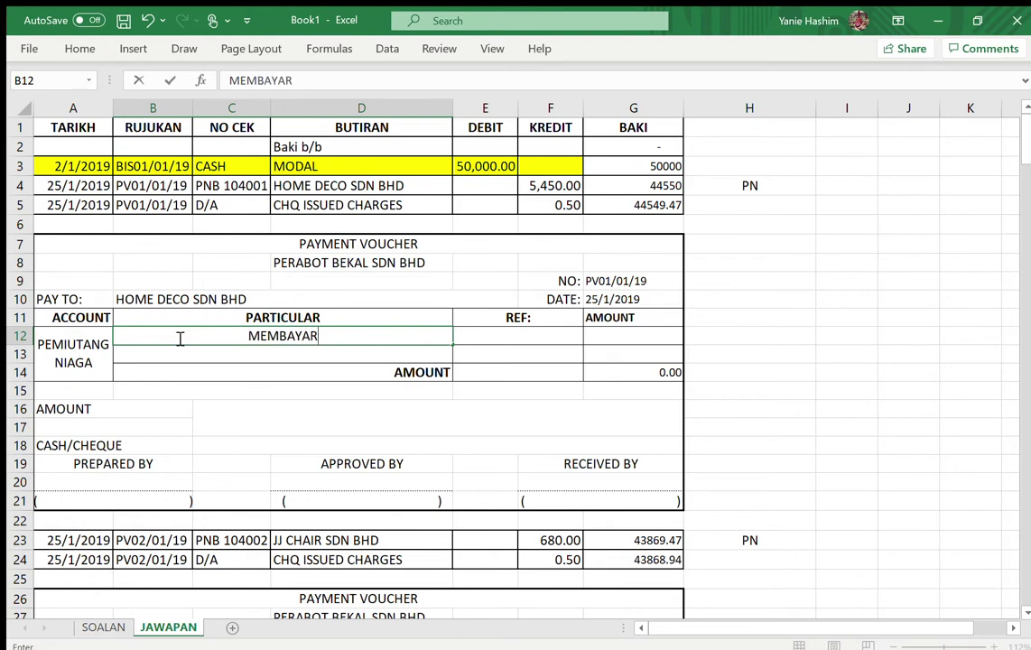
pyautogui.write(' SEBAHAG')
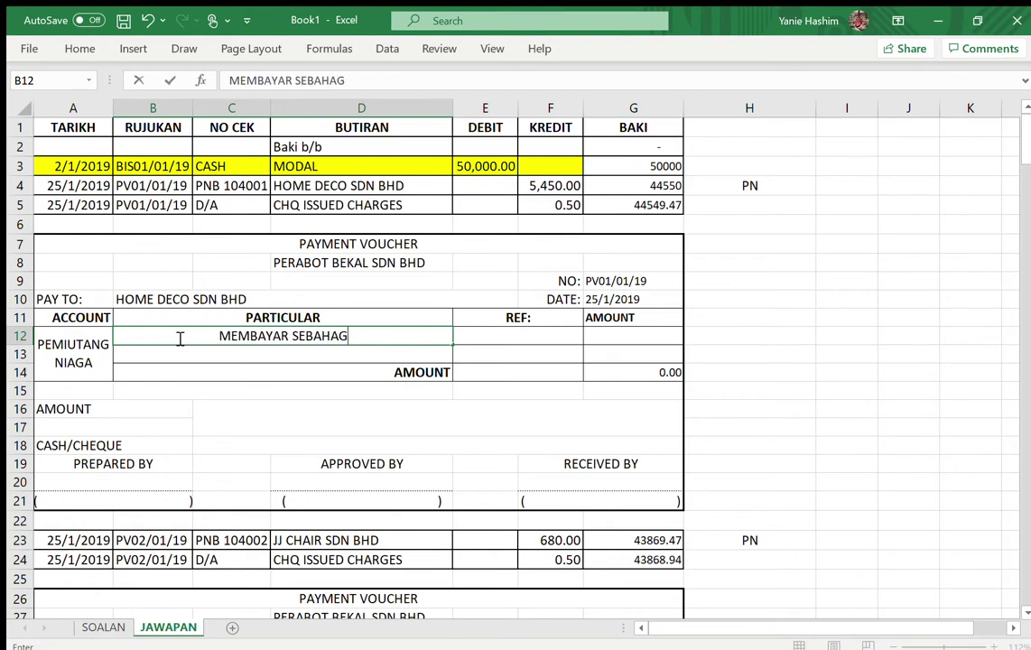
pyautogui.write('IAN INVOI')
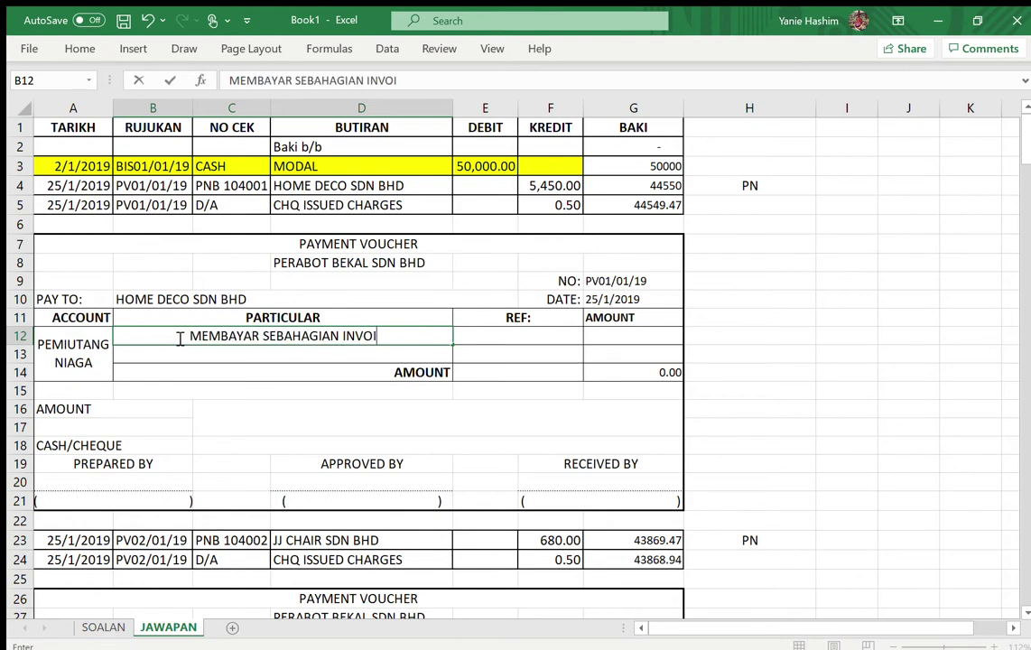
pyautogui.write('S')
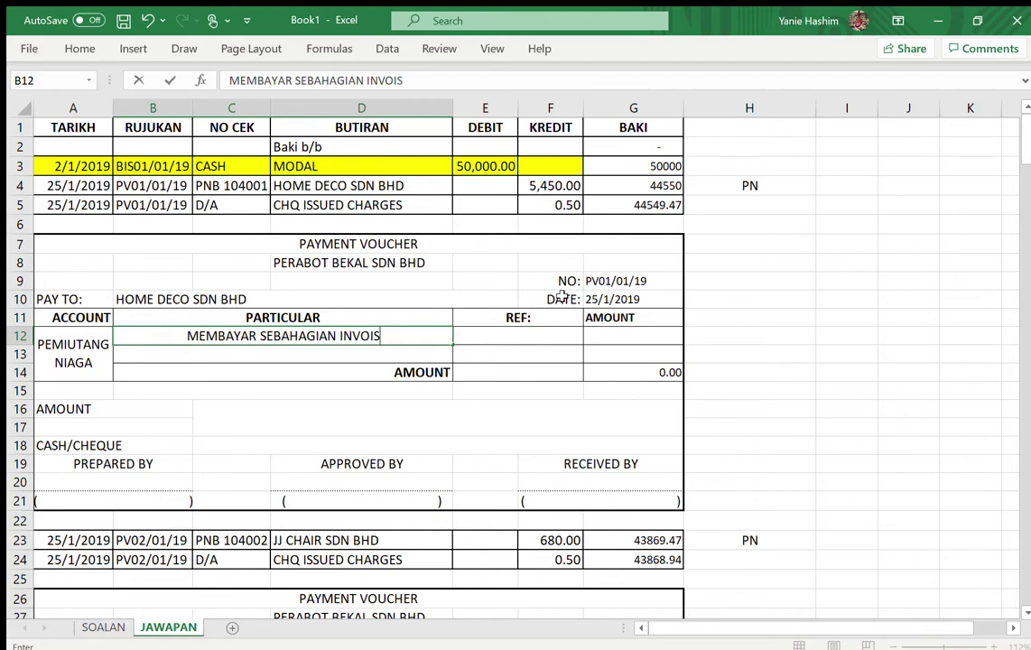
pyautogui.click(526, 334)
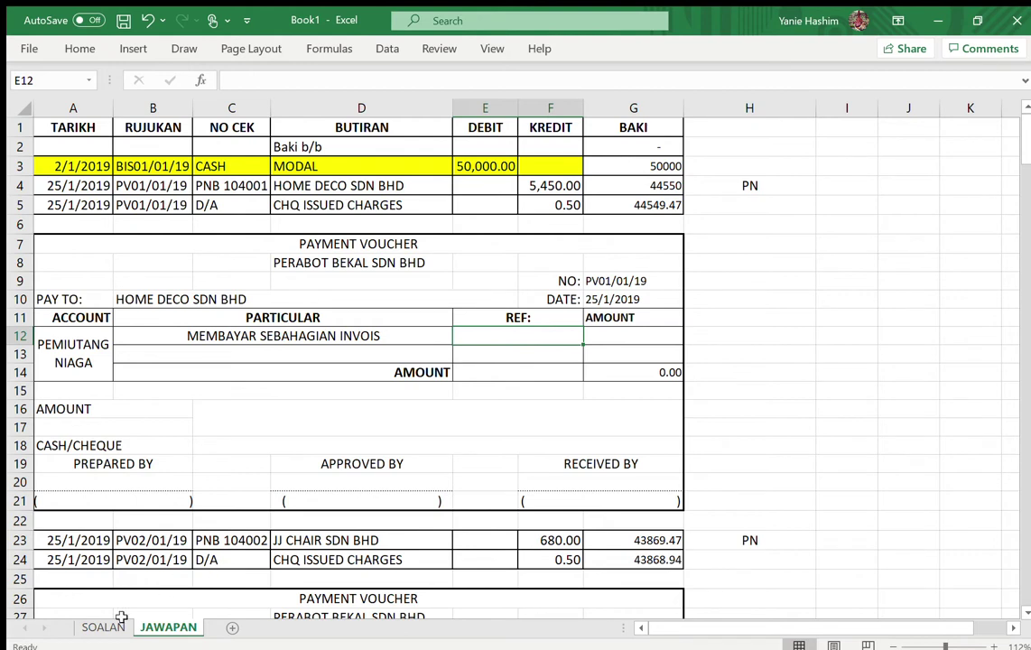
# Recheck the creditor notes on the SOALAN sheet and enter 5450 as the partial invoice payment amount in G12
pyautogui.click(149, 618)
pyautogui.click(103, 626)
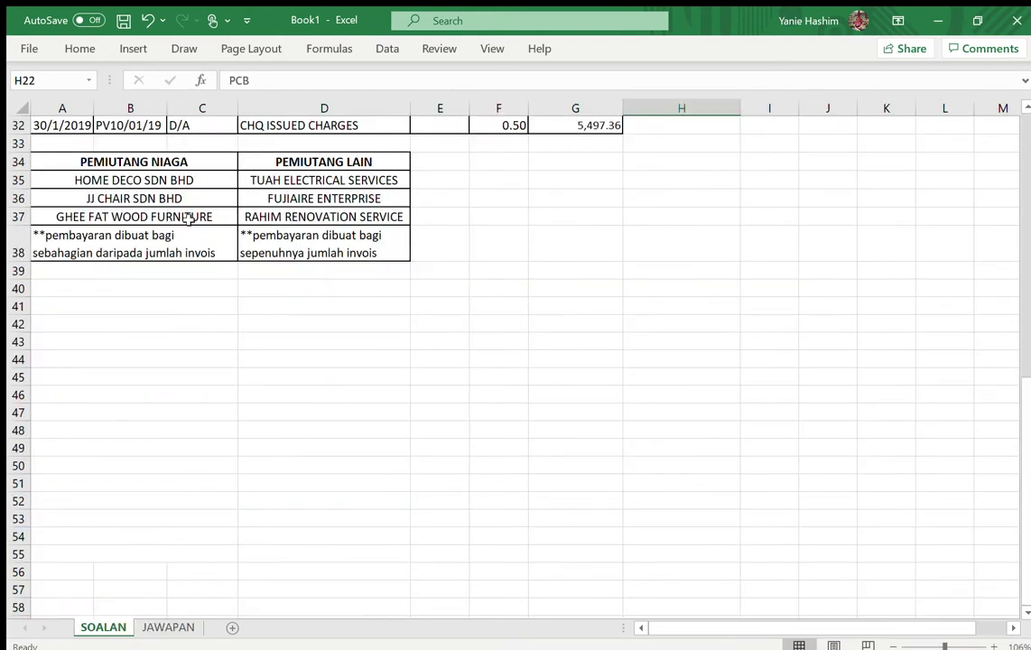
pyautogui.click(166, 624)
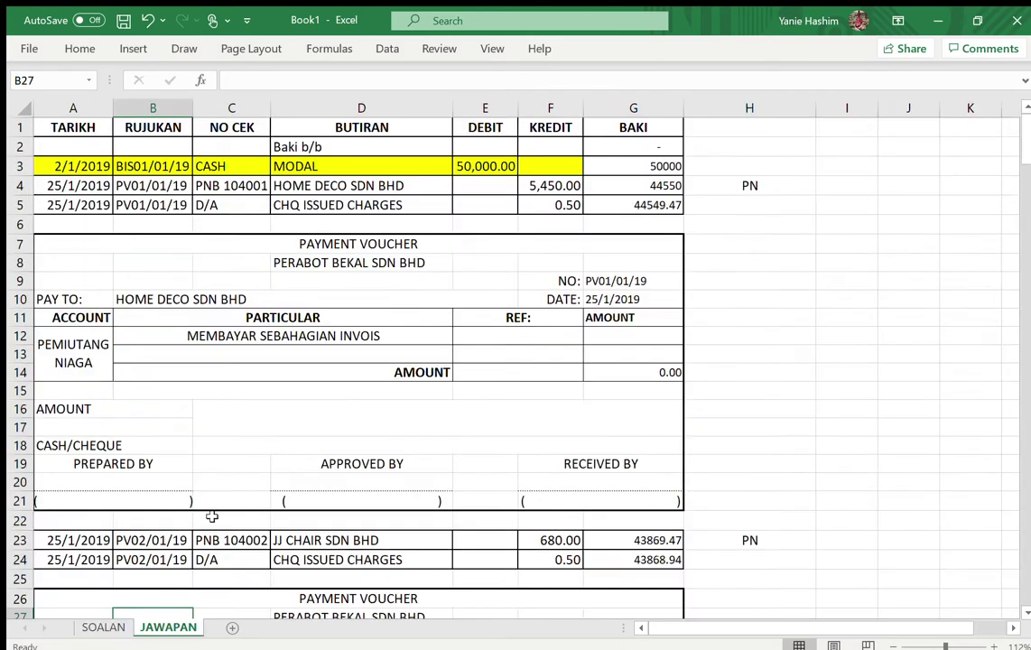
pyautogui.click(524, 336)
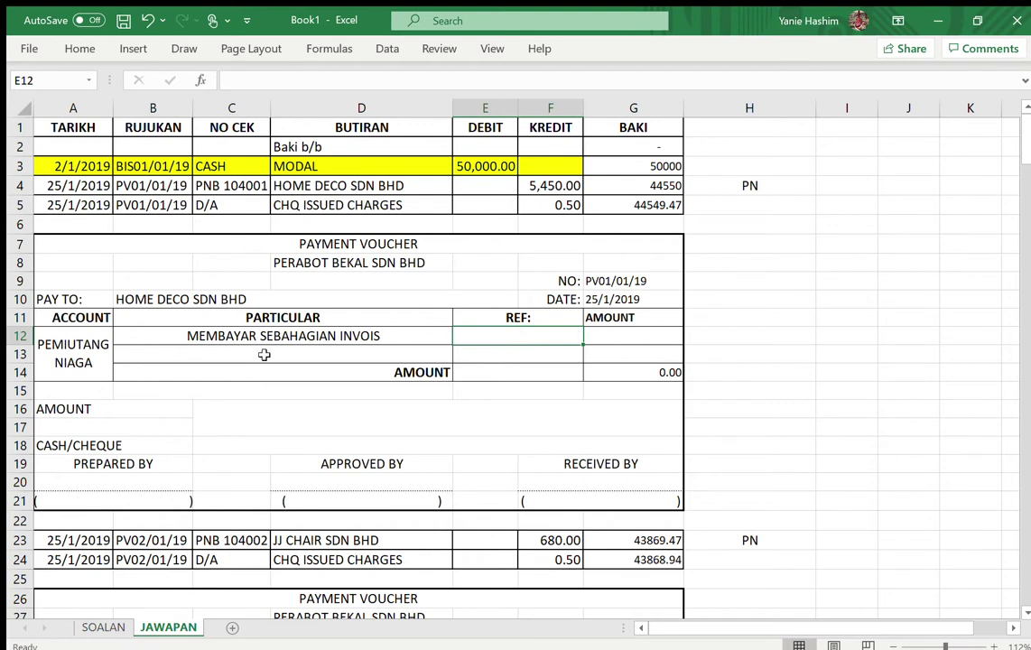
pyautogui.click(615, 335)
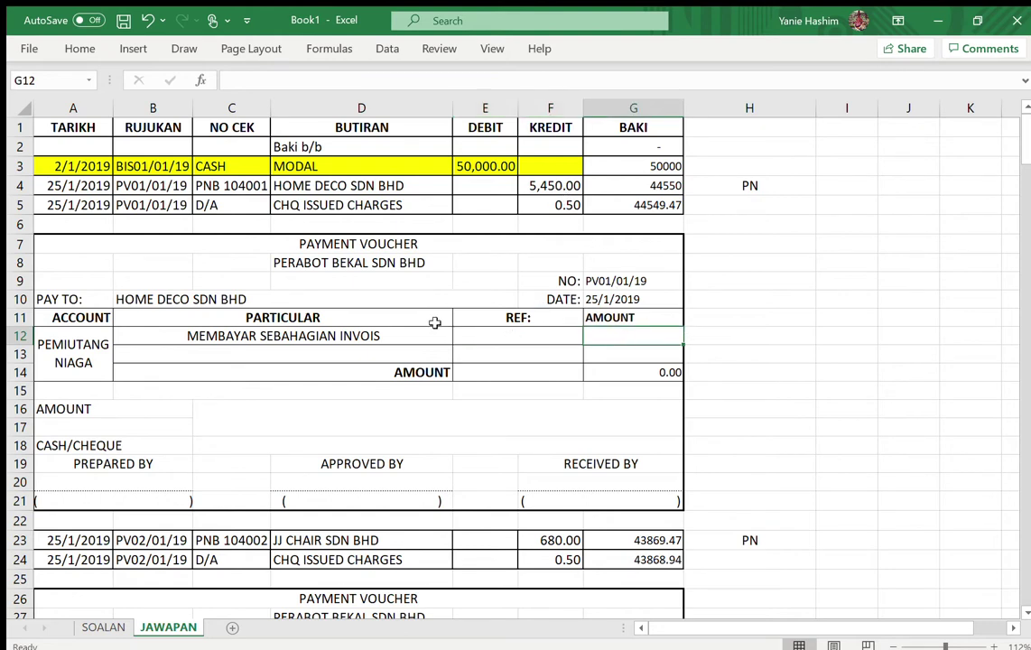
pyautogui.write('5450')
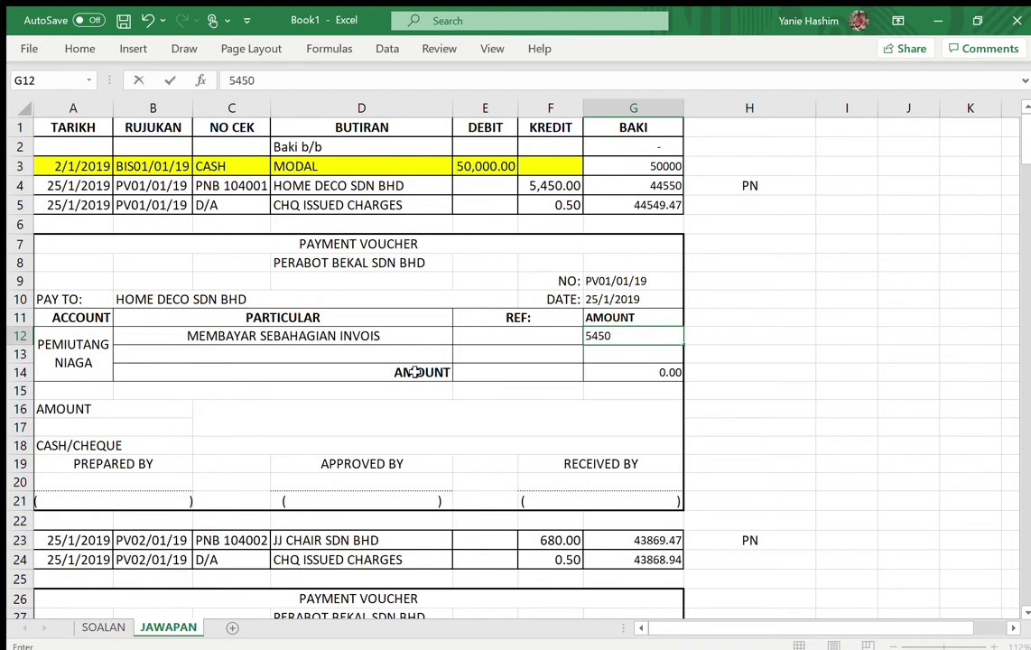
pyautogui.press('Return')
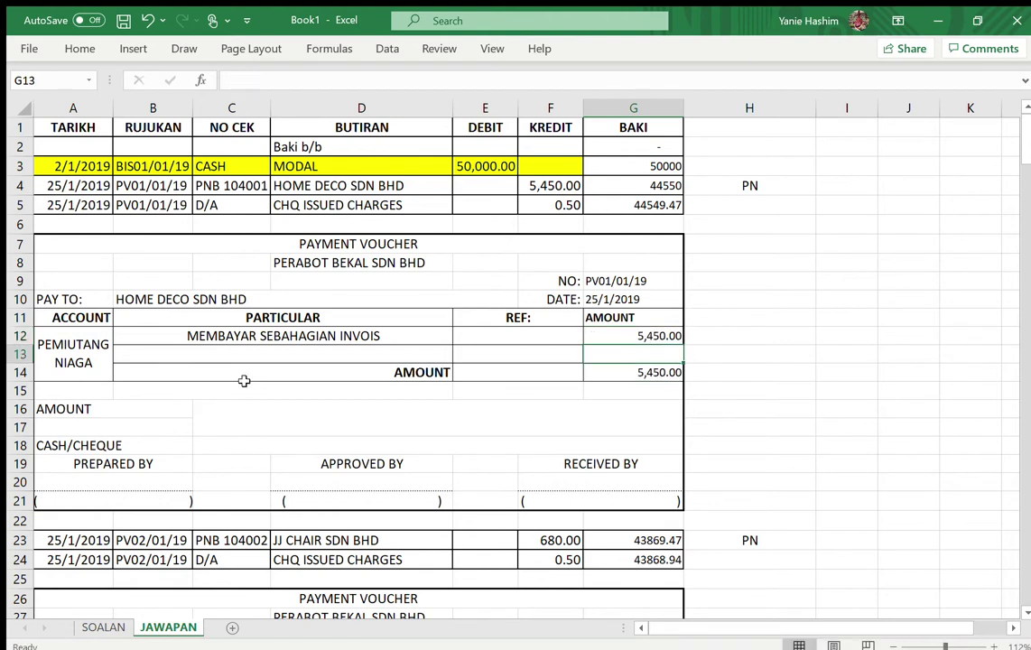
# Enter KENAAN BANK as the first voucher's second particular in B13, with an amount of 0.5 in G13
pyautogui.click(181, 354)
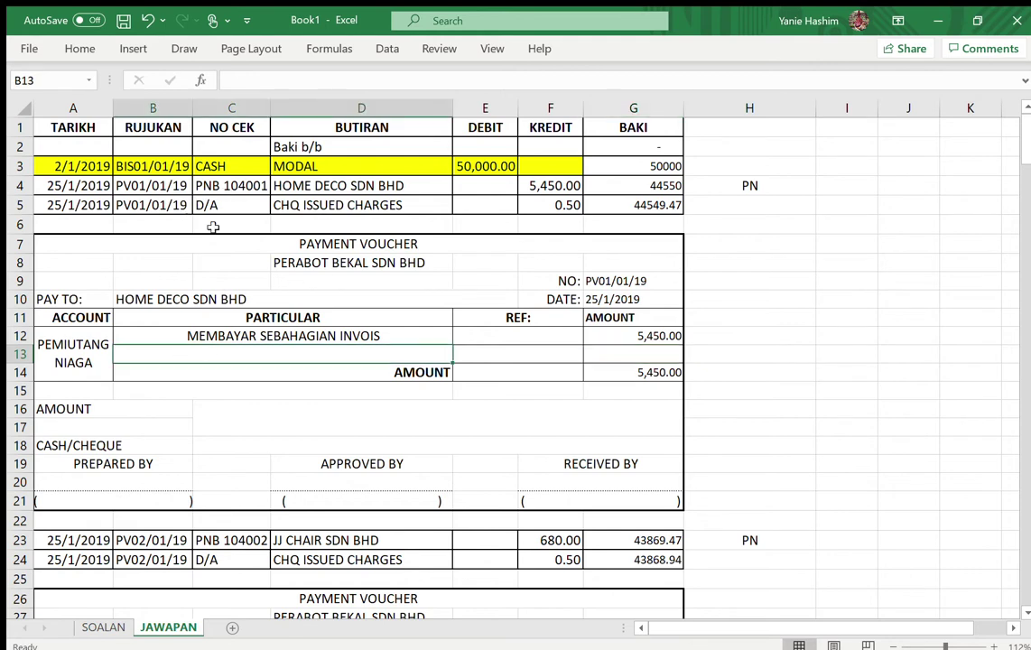
pyautogui.write('KENAAN BANK')
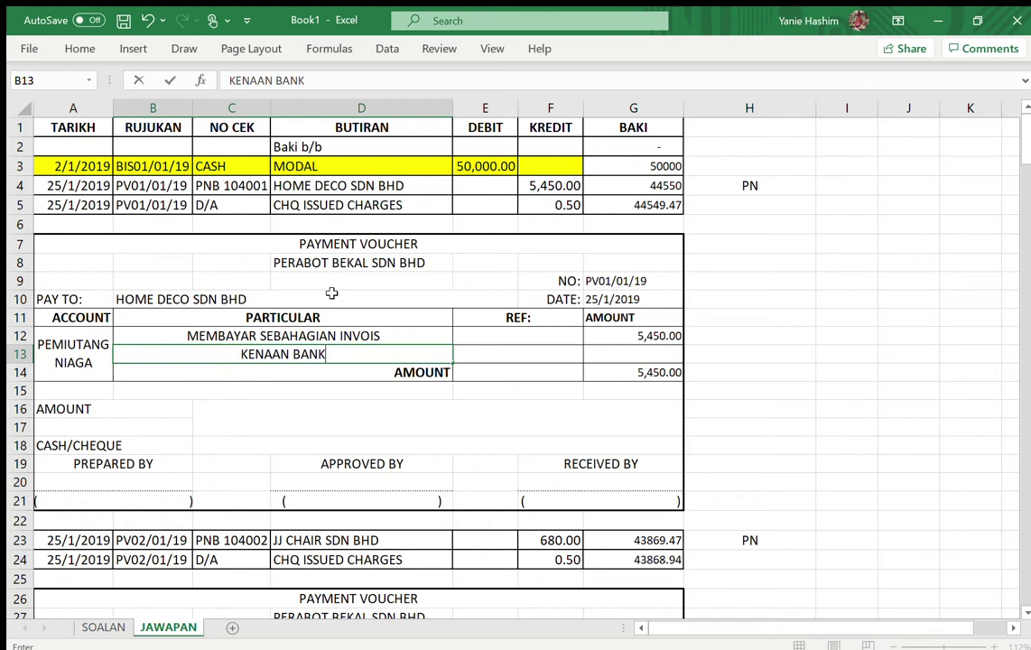
pyautogui.press('Tab')
pyautogui.press('Tab')
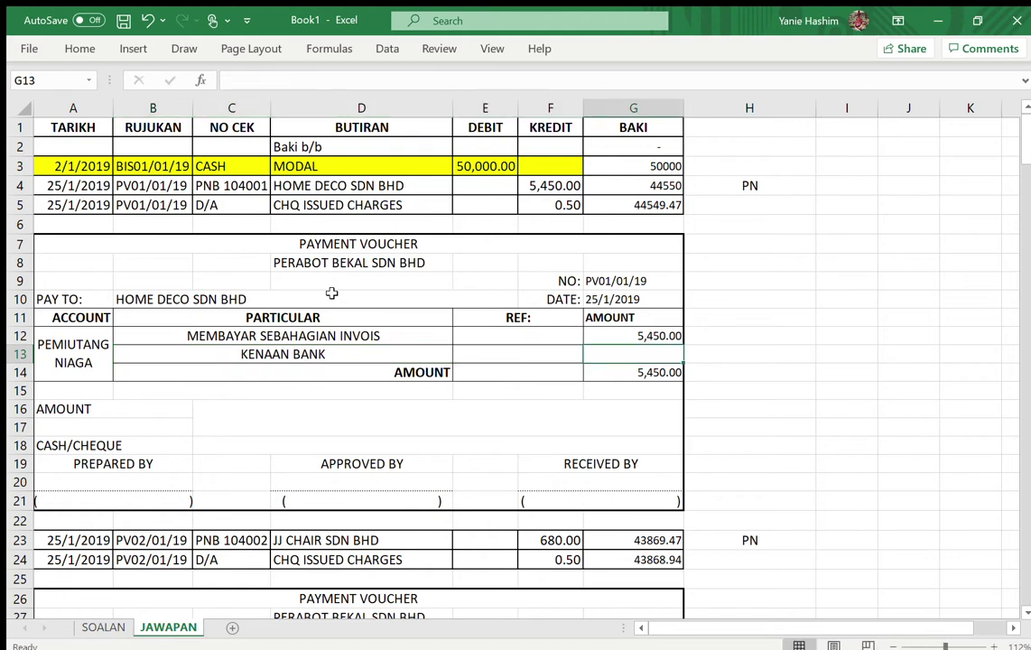
pyautogui.press('Left')
pyautogui.press('Right')
pyautogui.write('.5')
pyautogui.press('Return')
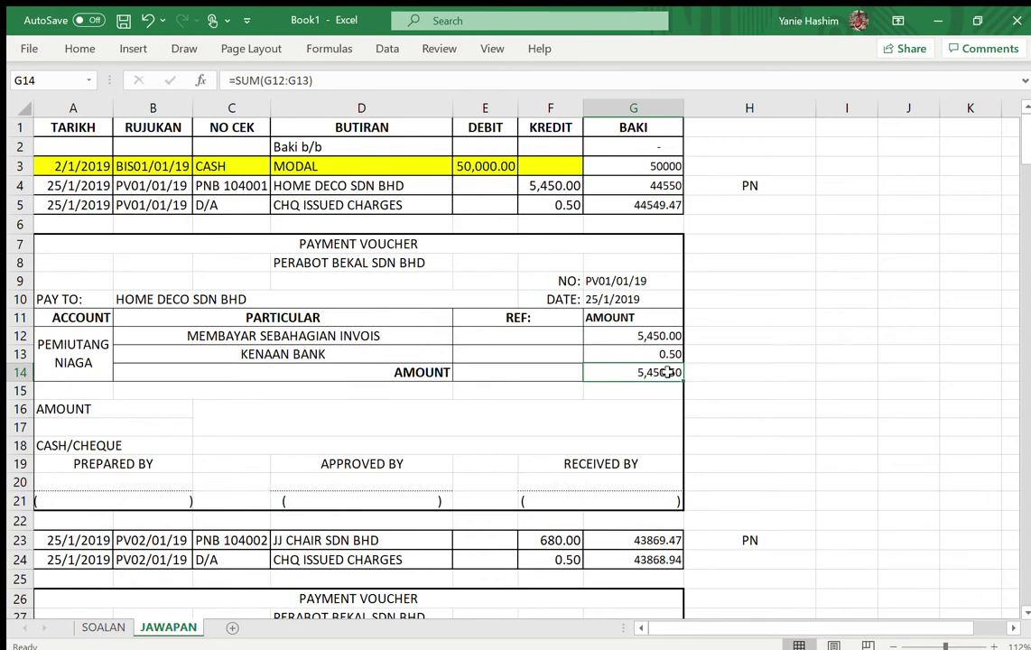
# Bold the first voucher's total in G14 and copy its formatting to totals G33, G52, G71, G90, G109, G128, G148, G169 and G188
pyautogui.click(80, 49)
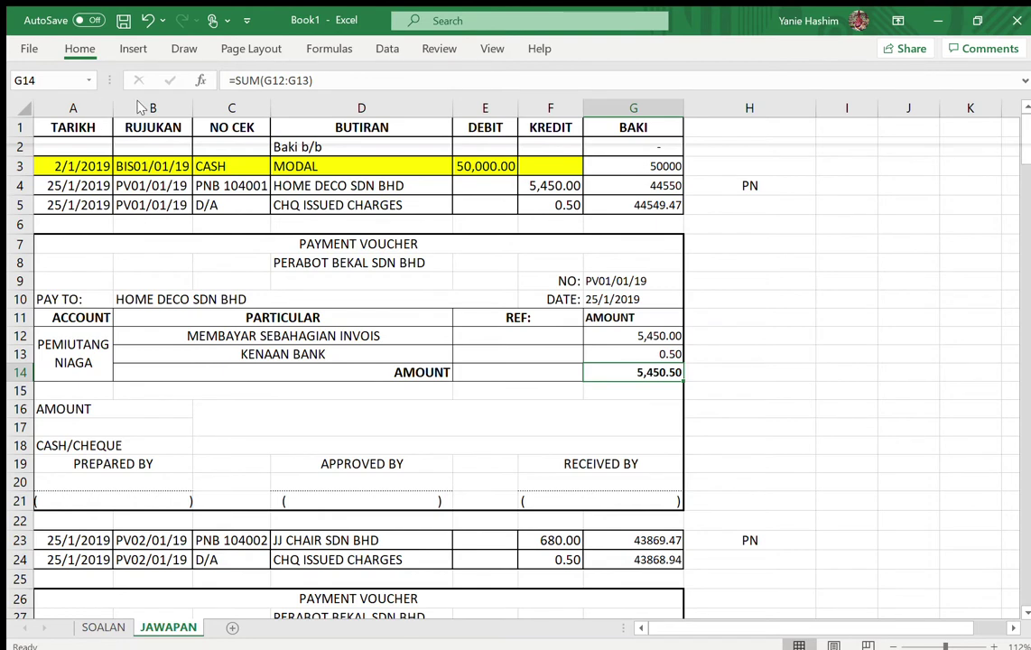
pyautogui.hotkey('ctrl', 'c')
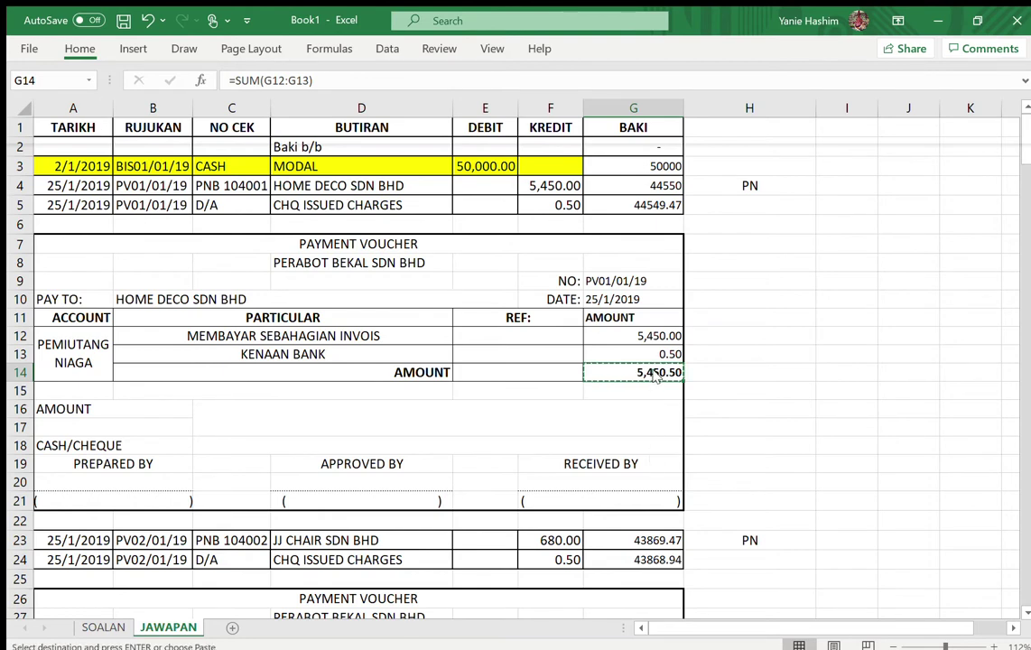
pyautogui.scroll(-6, 458, 328)
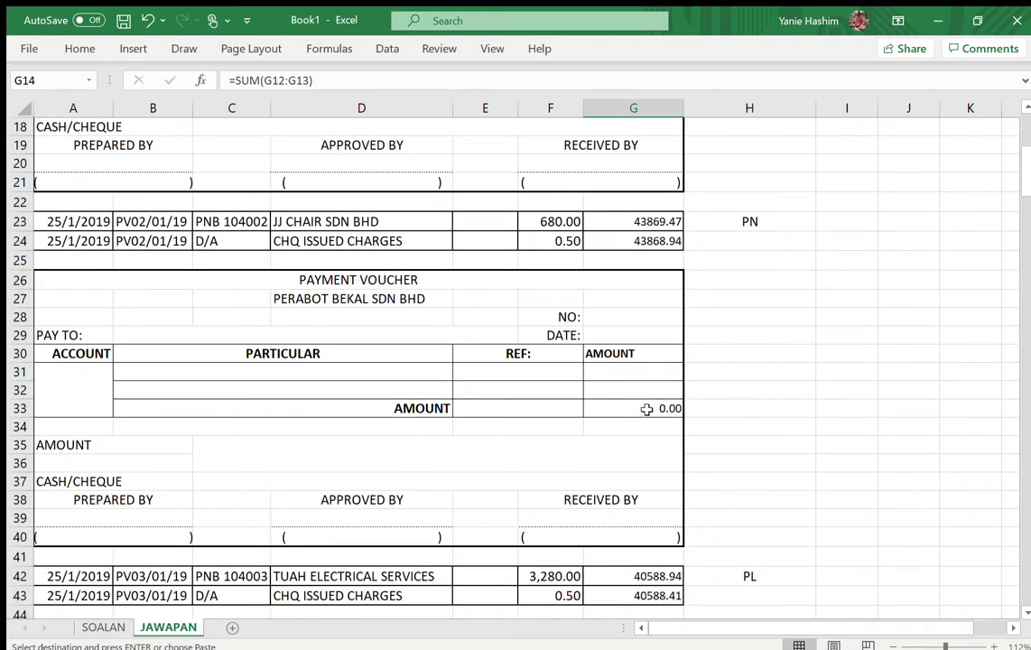
pyautogui.scroll(-4, 578, 267)
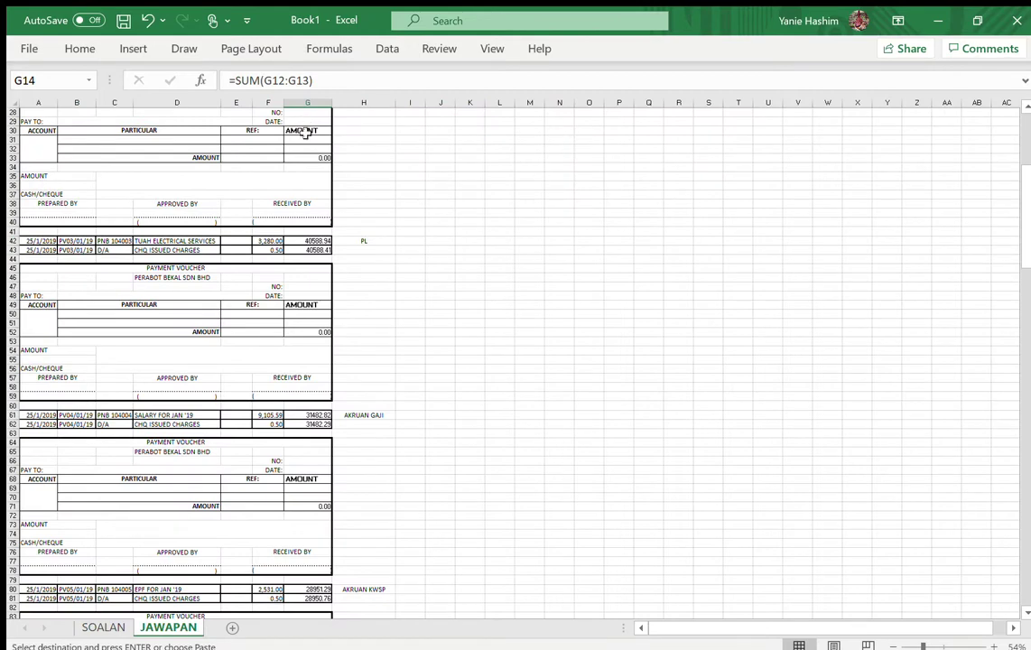
pyautogui.click(306, 157)
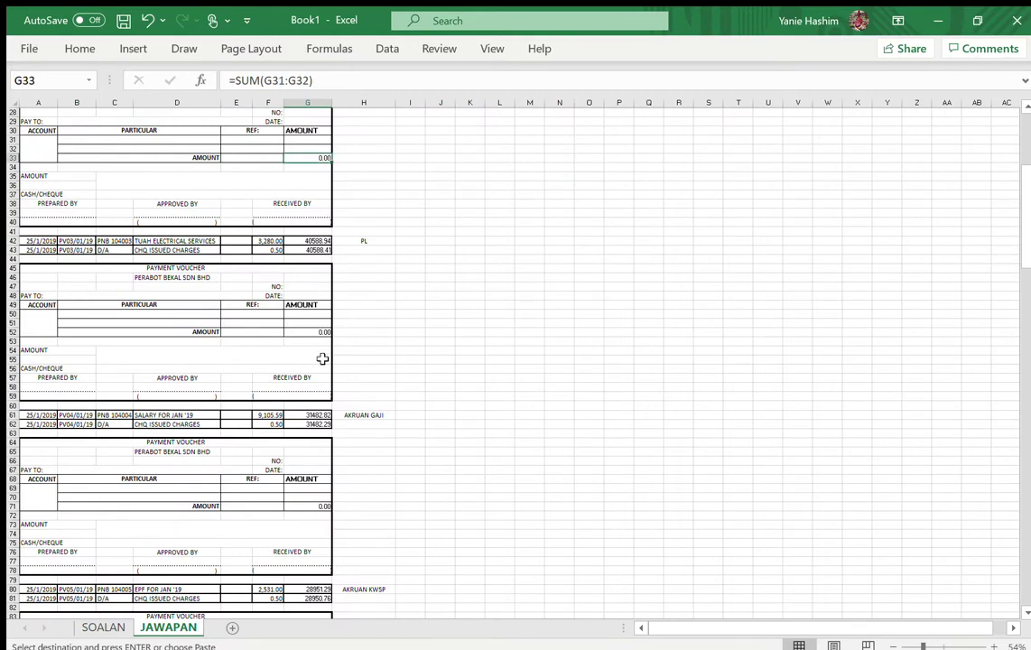
pyautogui.keyDown('ctrl'); pyautogui.click(312, 332); pyautogui.keyUp('ctrl')
pyautogui.keyDown('ctrl'); pyautogui.click(307, 506); pyautogui.keyUp('ctrl')
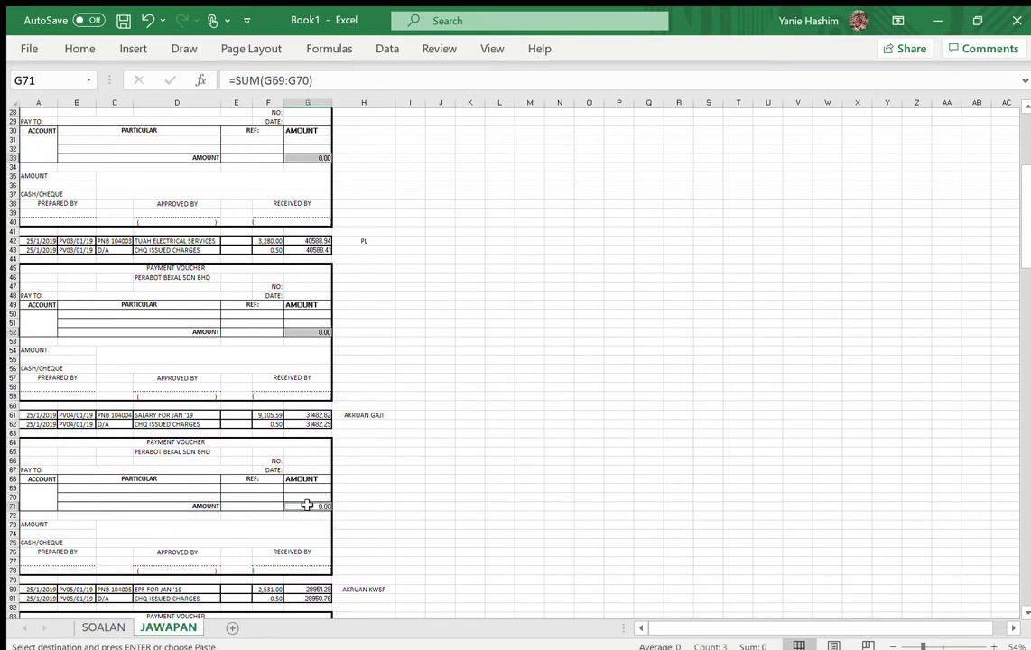
pyautogui.scroll(-17, 406, 438)
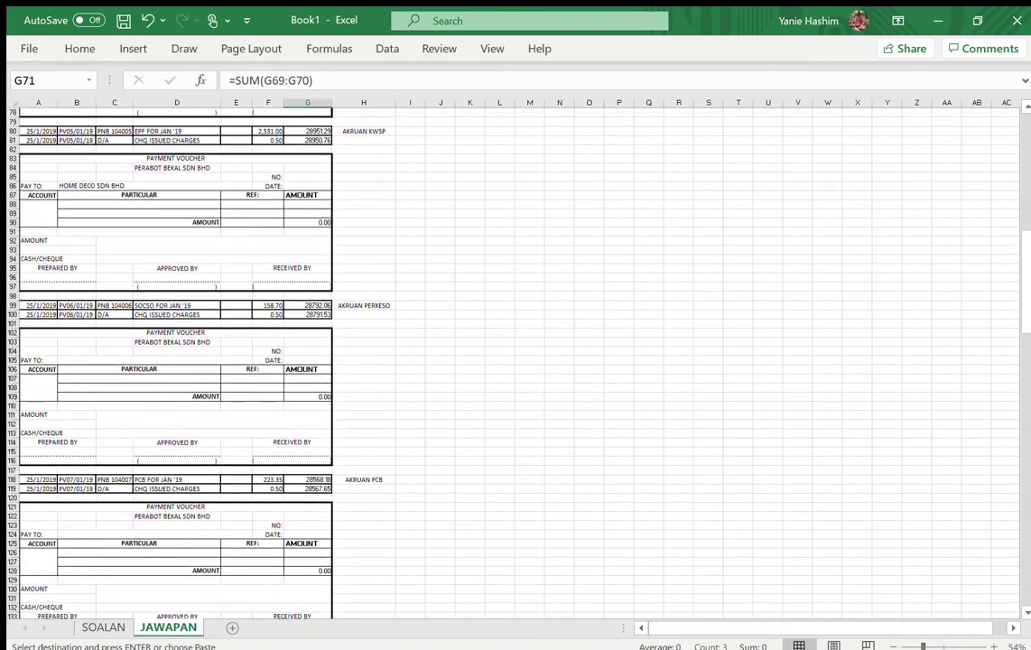
pyautogui.keyDown('ctrl'); pyautogui.click(316, 222); pyautogui.keyUp('ctrl')
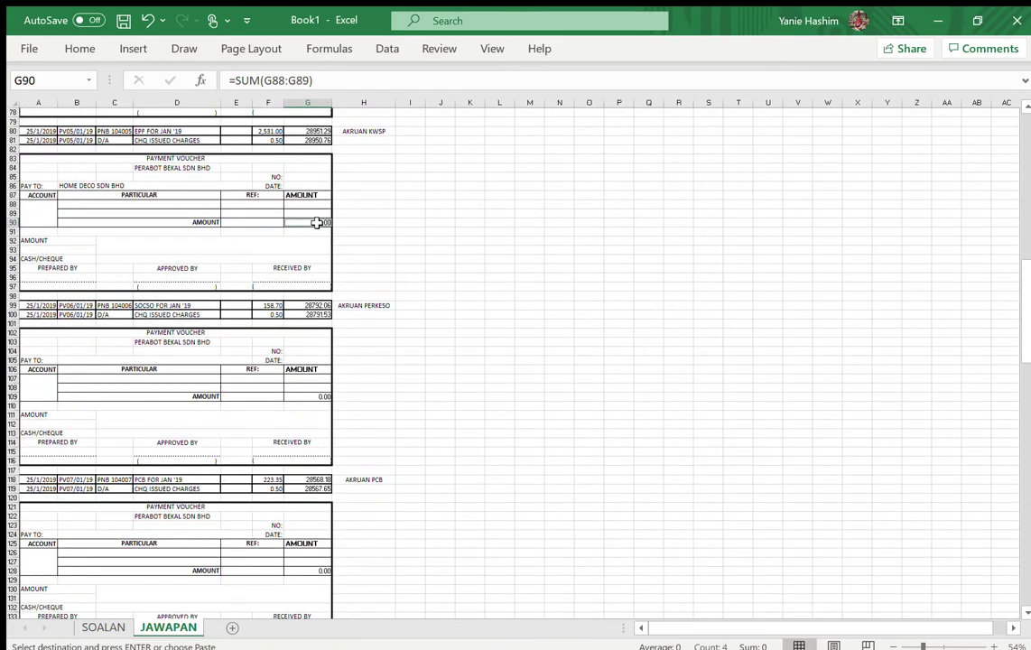
pyautogui.keyDown('ctrl'); pyautogui.click(308, 395); pyautogui.keyUp('ctrl')
pyautogui.keyDown('ctrl'); pyautogui.click(318, 569); pyautogui.keyUp('ctrl')
pyautogui.scroll(-17, 319, 569)
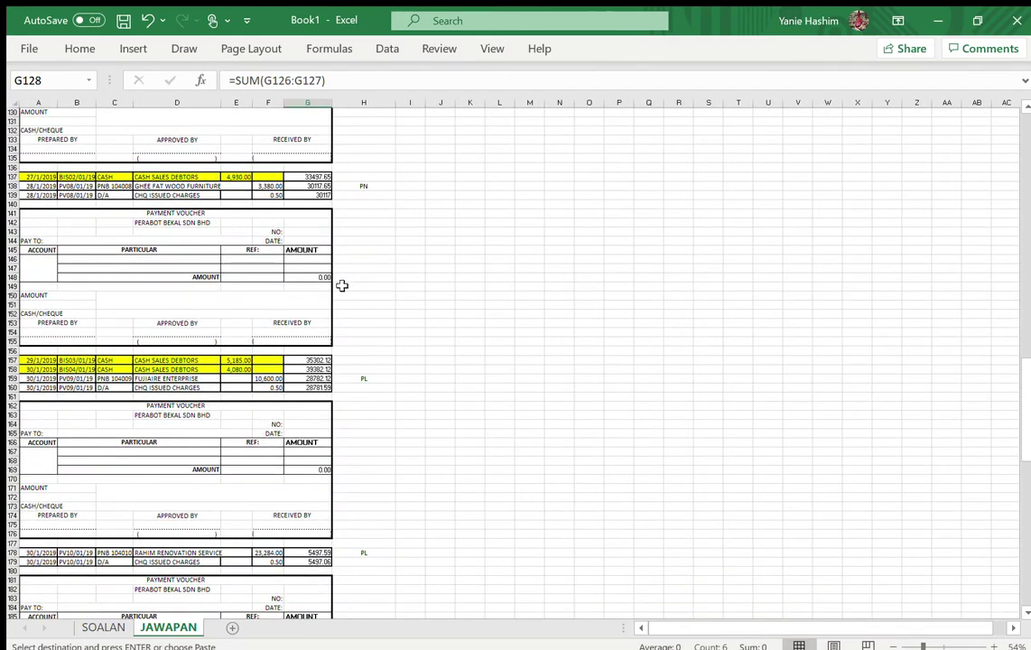
pyautogui.keyDown('ctrl'); pyautogui.click(314, 276); pyautogui.keyUp('ctrl')
pyautogui.keyDown('ctrl'); pyautogui.click(315, 469); pyautogui.keyUp('ctrl')
pyautogui.scroll(-12, 315, 469)
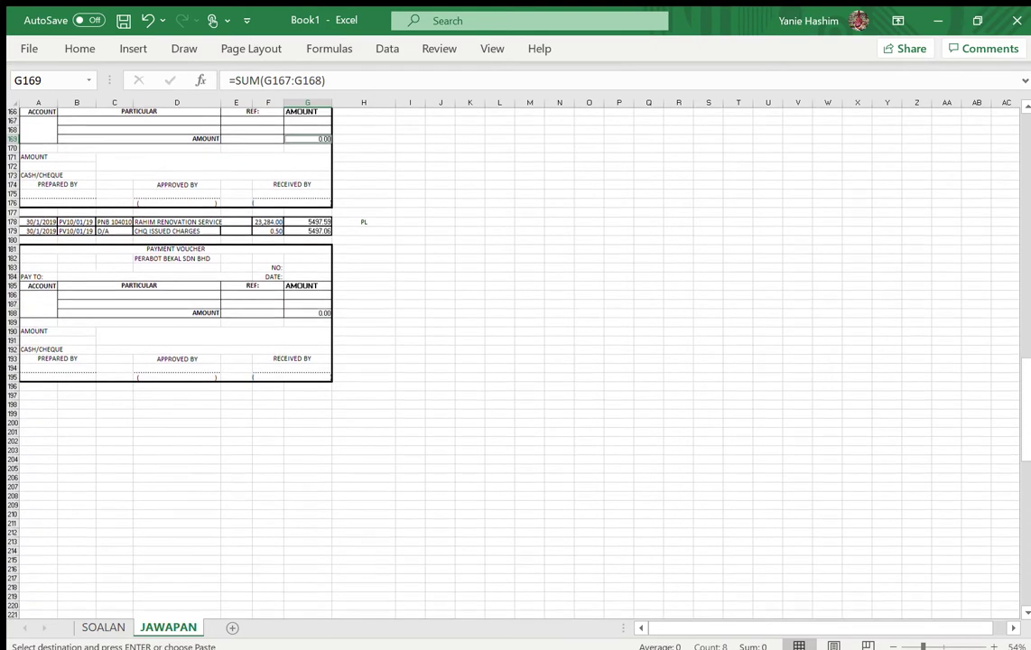
pyautogui.click(317, 312)
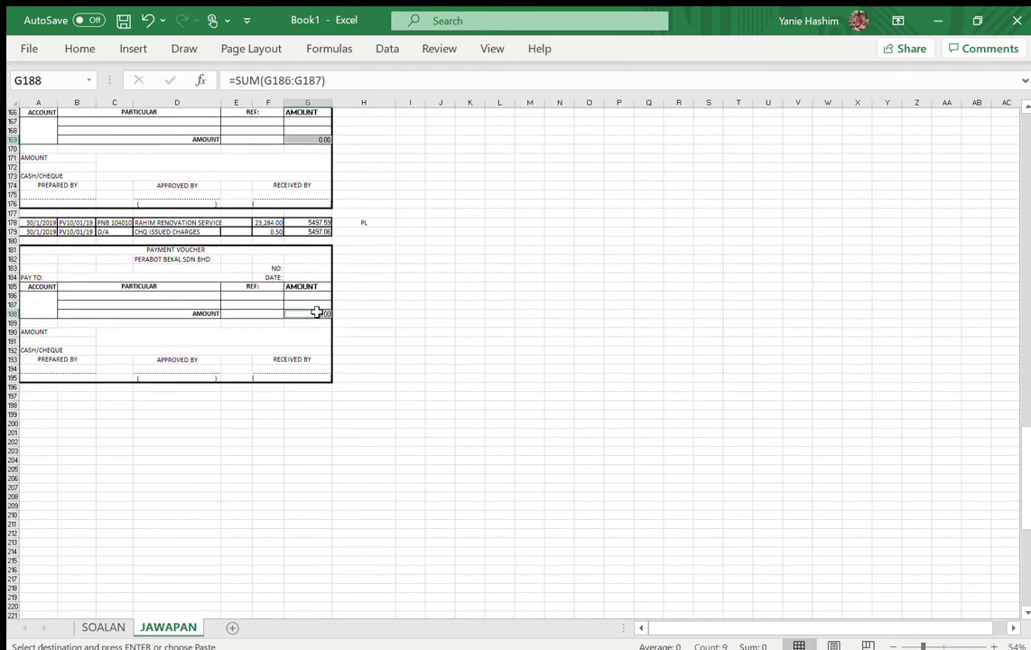
pyautogui.scroll(7, 456, 184)
pyautogui.scroll(20, 512, 362)
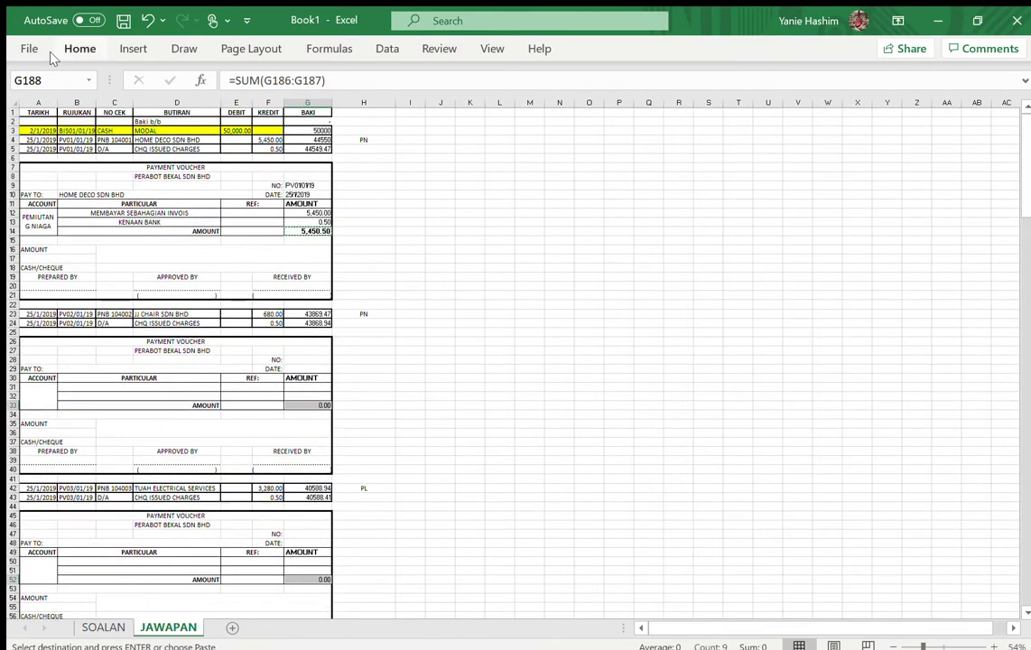
pyautogui.click(78, 49)
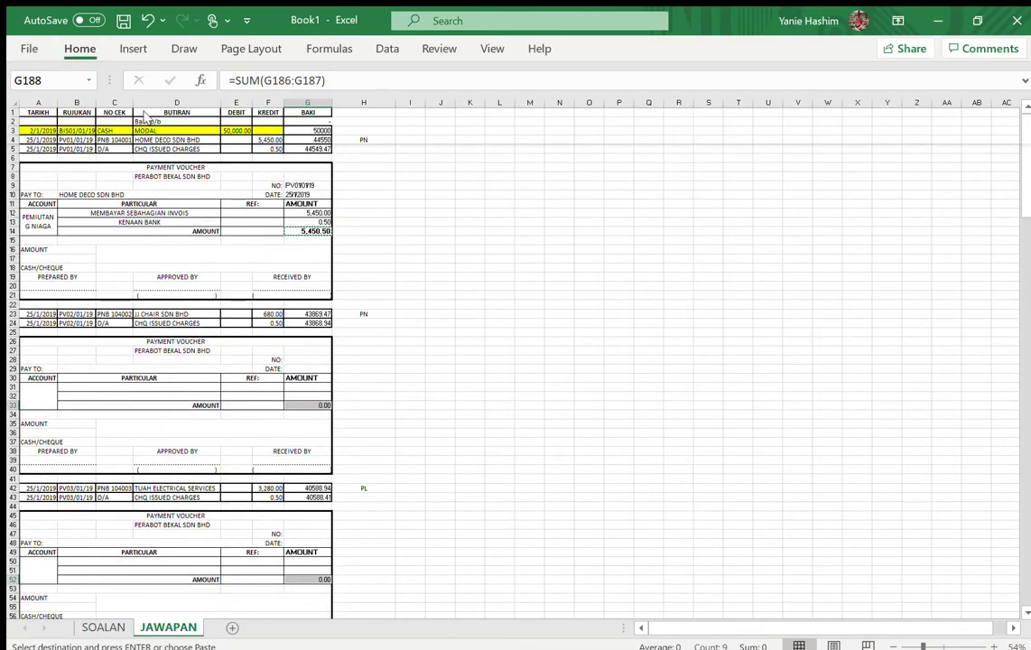
pyautogui.press('Return')
# Enter RINGGIT MALAYSIA LIMA RIBU EMPAT RATUS LIMA PULUH, DAN LIMA PULUH SEN SAHAJA as the first voucher's amount in words in C16
pyautogui.scroll(-4, 636, 351)
pyautogui.scroll(20, 571, 348)
pyautogui.keyDown('ctrl'); pyautogui.scroll(5, 515, 362); pyautogui.keyUp('ctrl')
pyautogui.scroll(17, 515, 361)
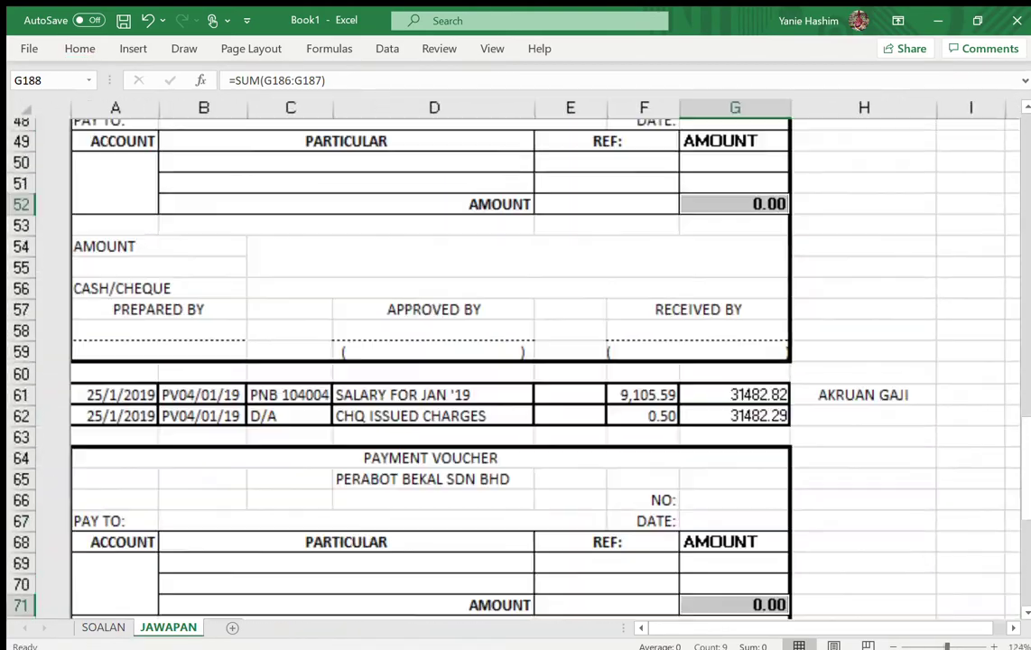
pyautogui.scroll(4, 515, 361)
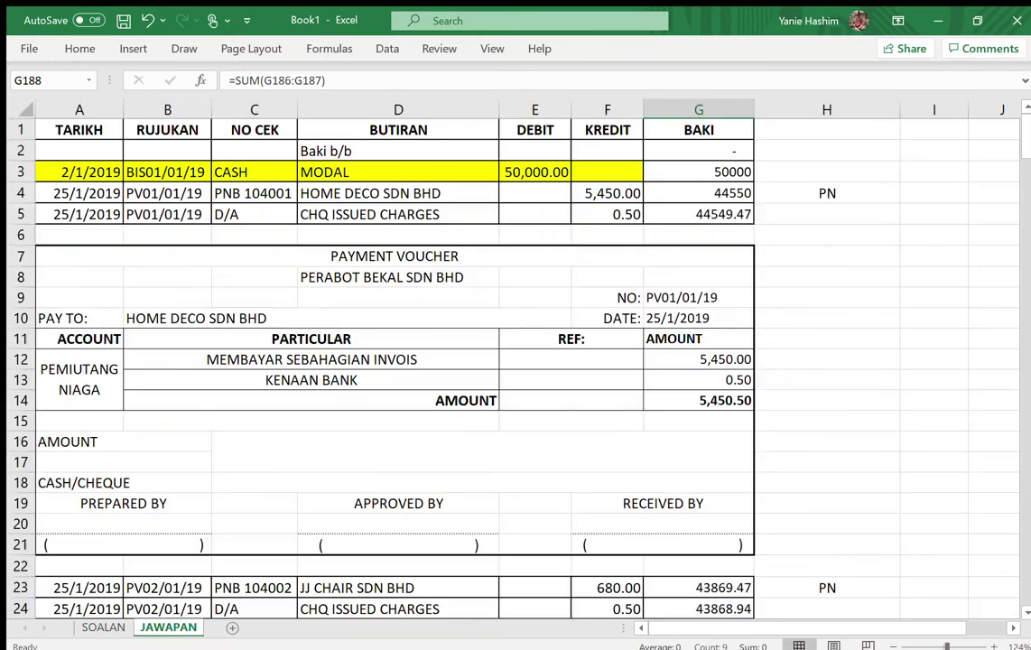
pyautogui.click(711, 403)
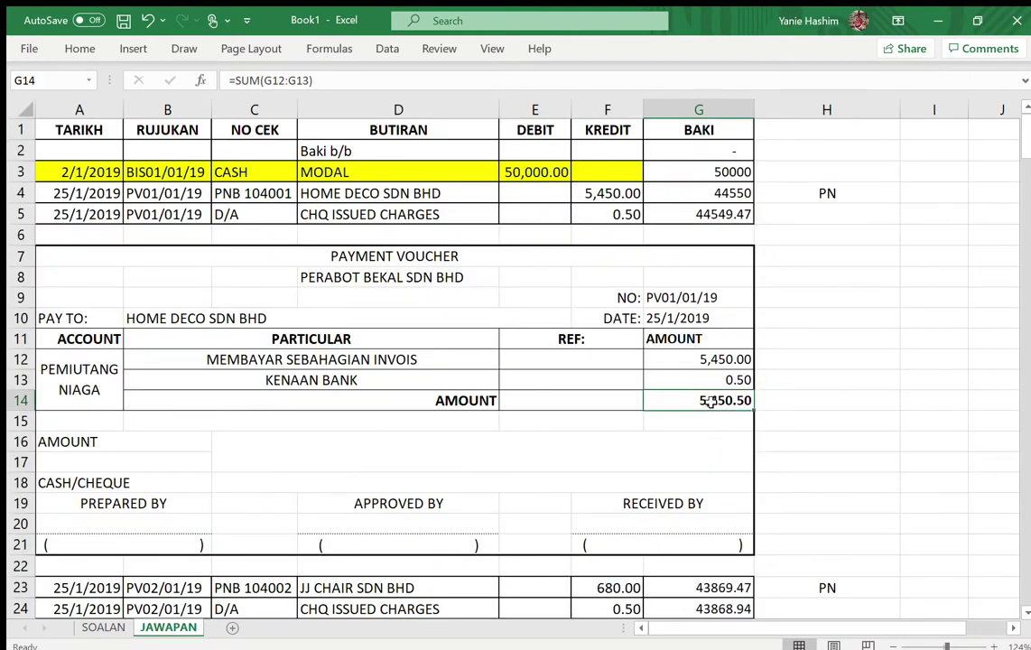
pyautogui.click(256, 437)
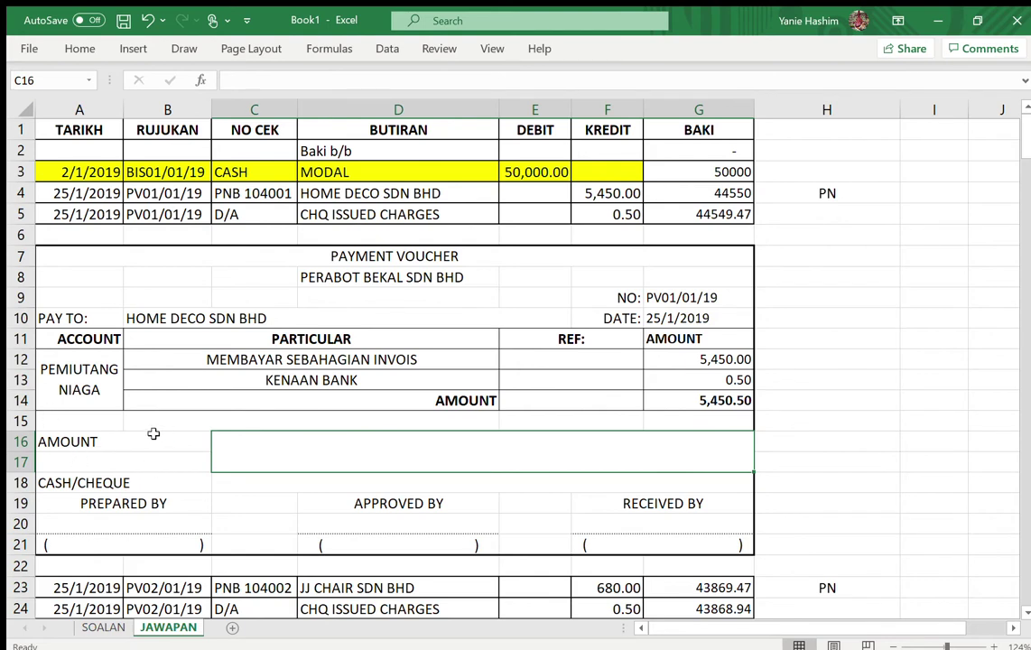
pyautogui.write('L')
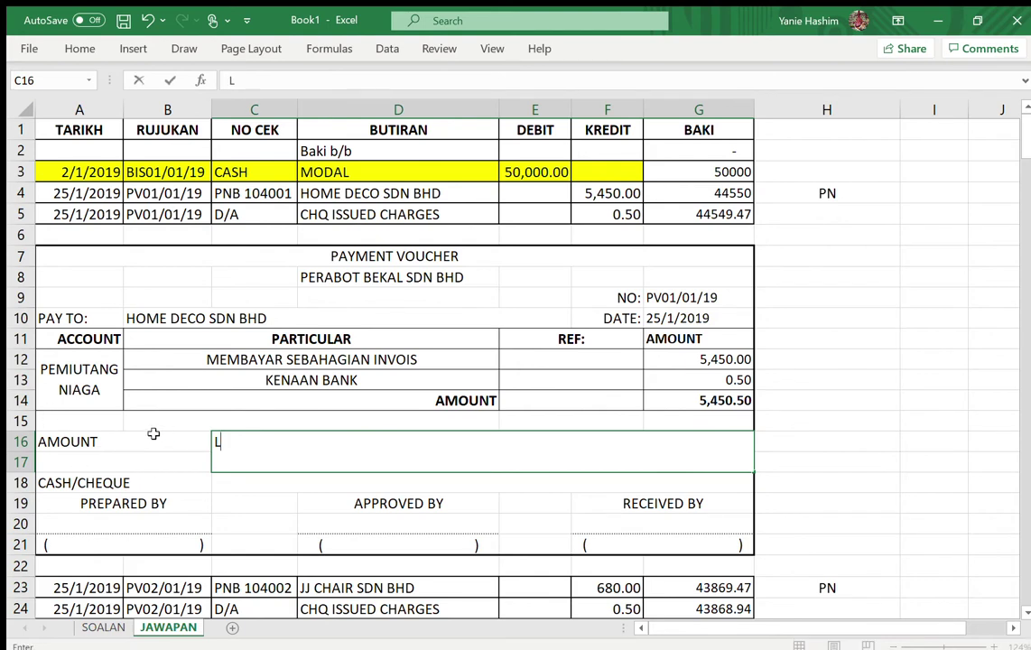
pyautogui.write('IMA RIB')
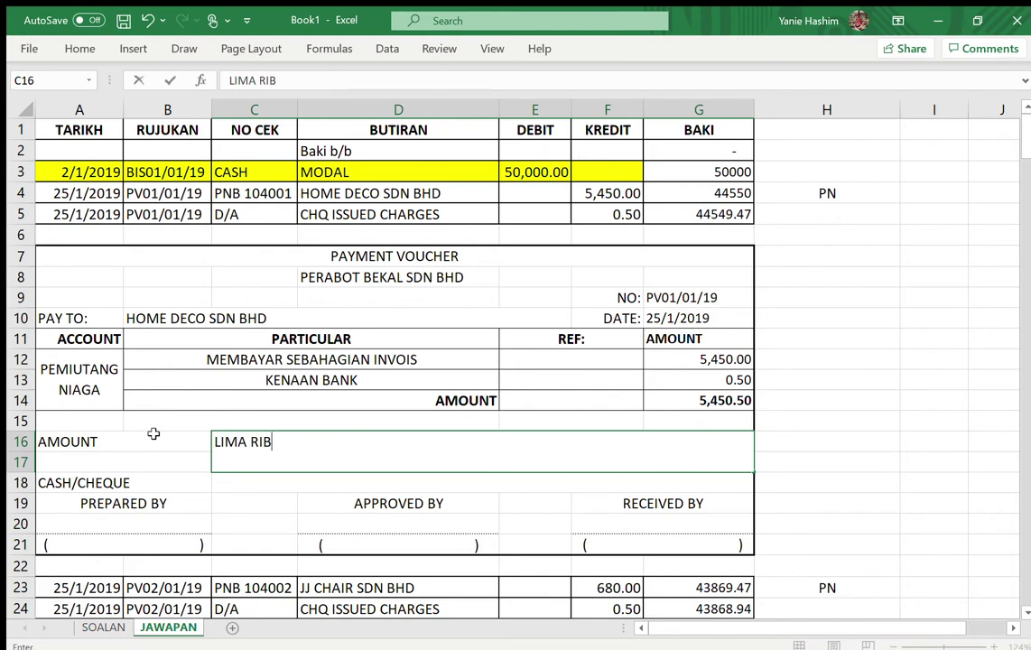
pyautogui.write('U EMPAT RATUS')
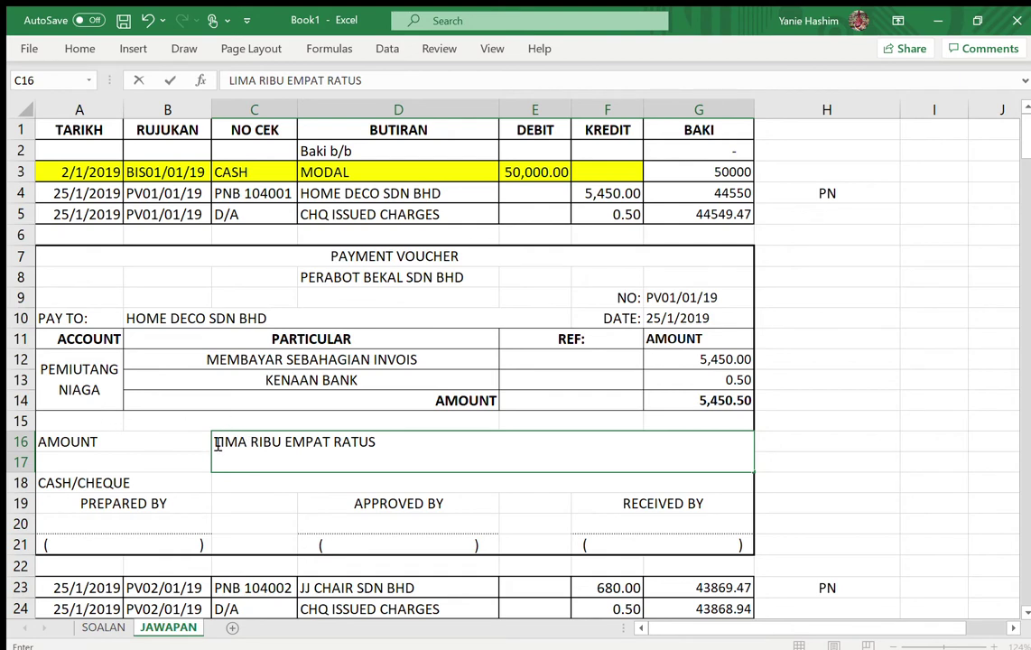
pyautogui.write('RINGGIT')
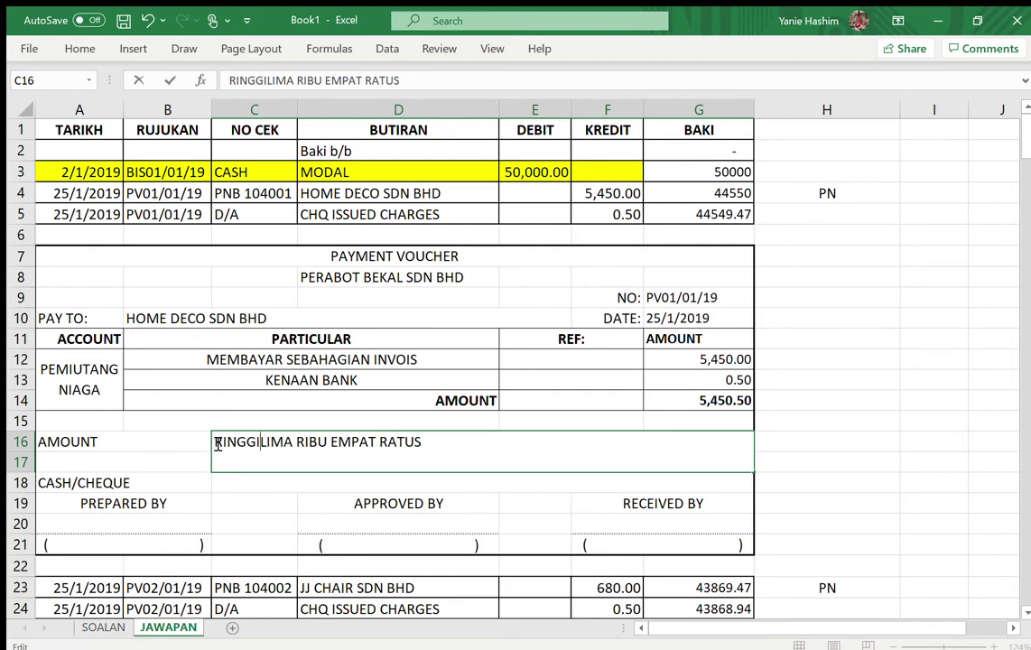
pyautogui.write(' MALAYSIA')
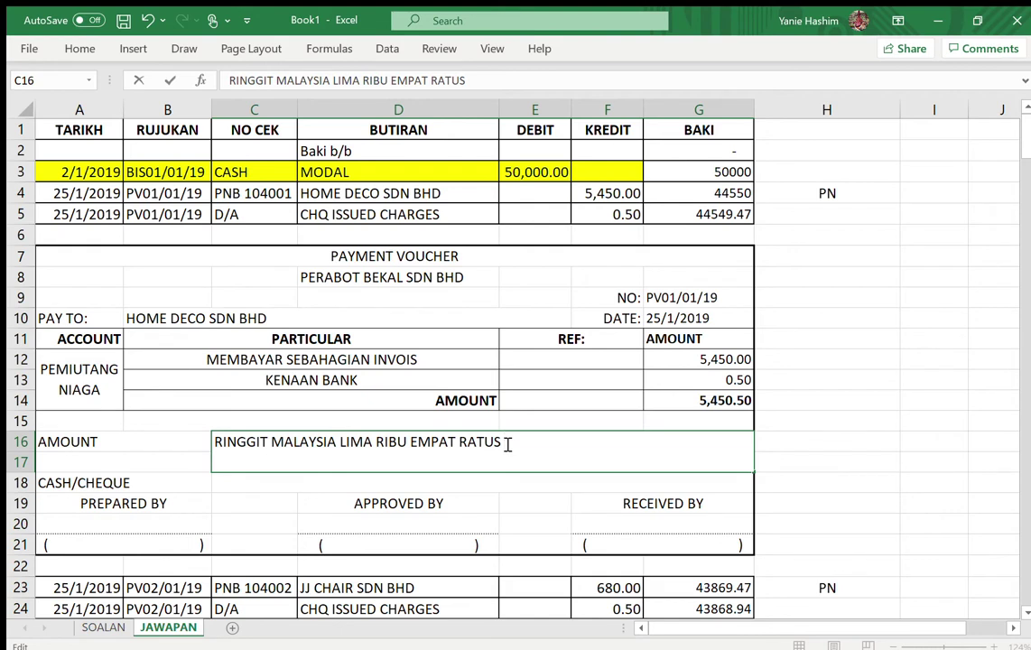
pyautogui.write('MA PULUH,')
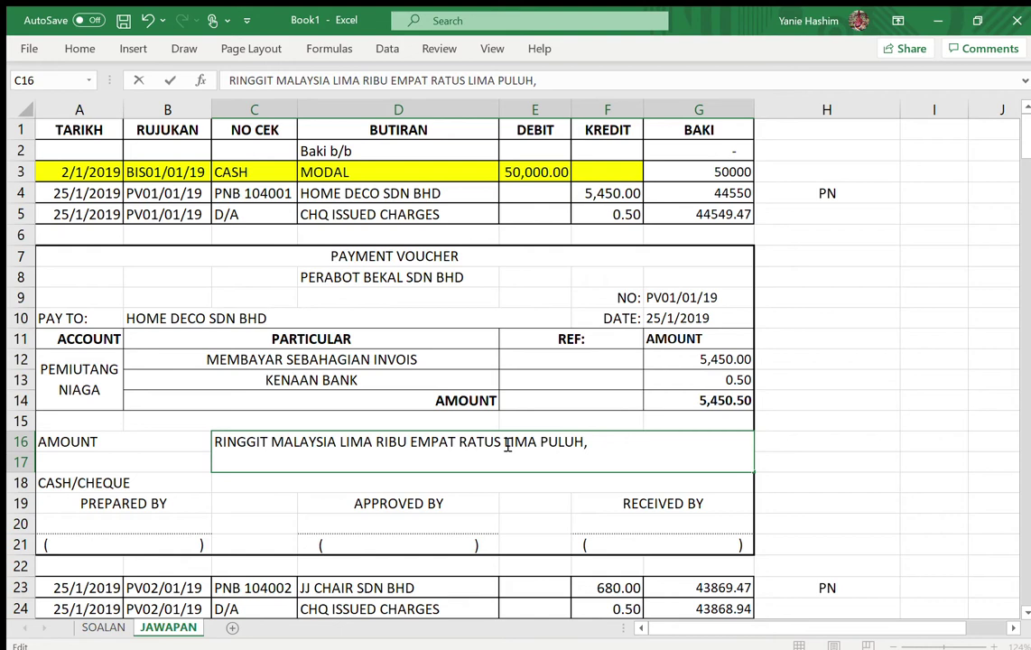
pyautogui.write(' DAN LIM')
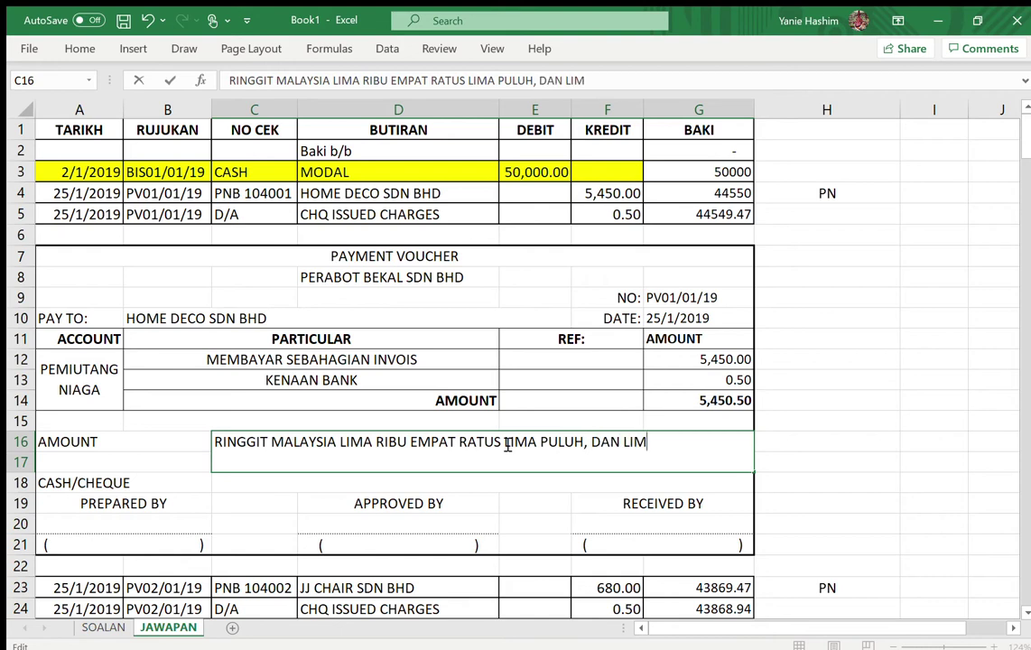
pyautogui.write('A PULUH')
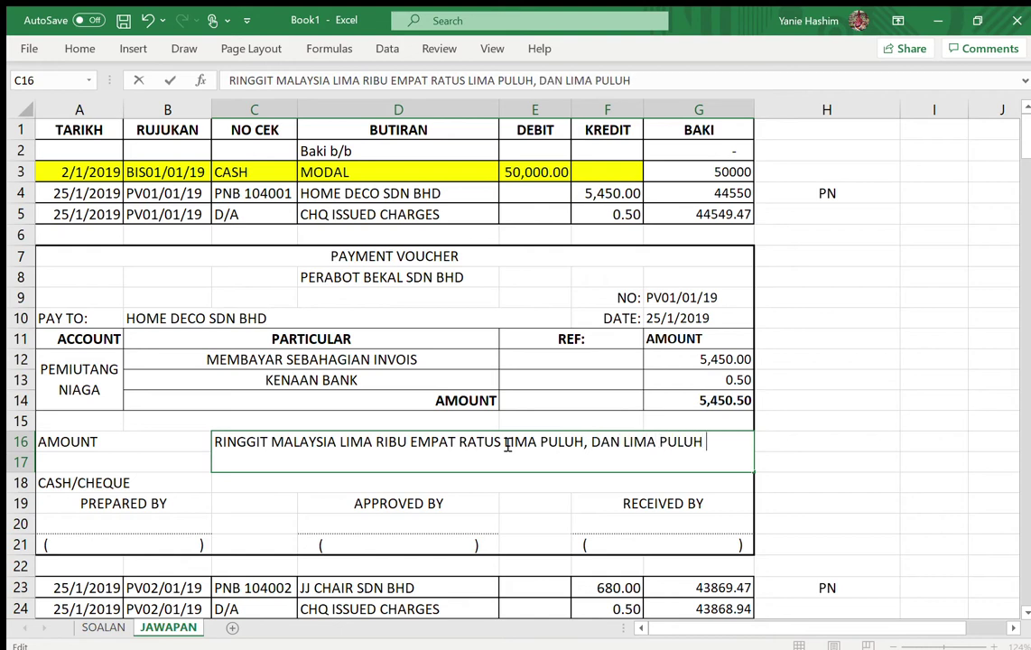
pyautogui.write(' SEN SAHAJA')
pyautogui.press('Return')
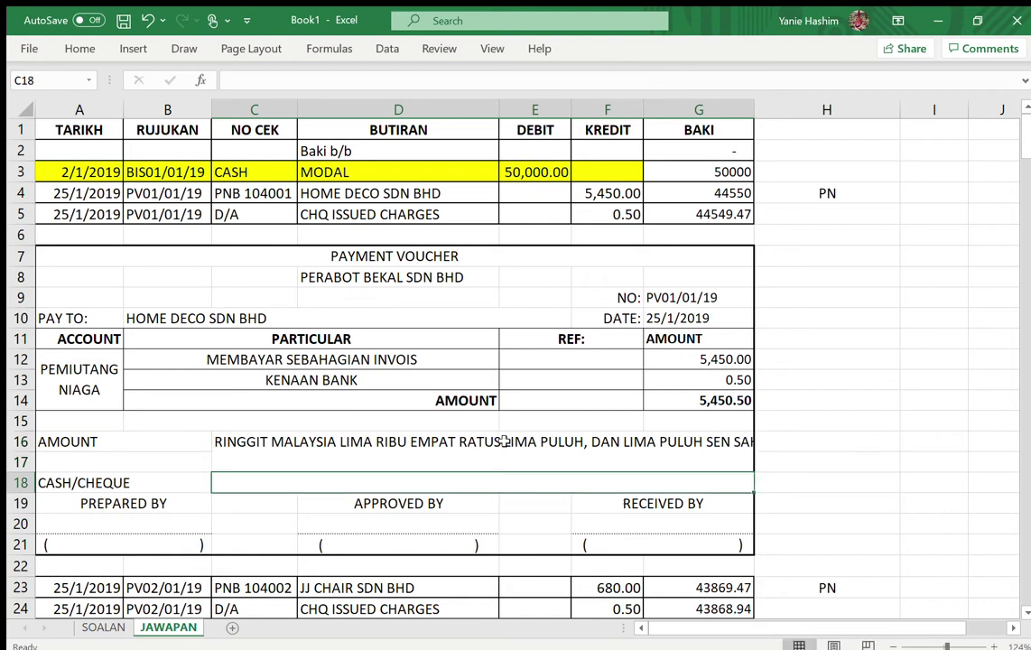
# Wrap the amount-in-words text within the merged cell C16 of the first voucher
pyautogui.click(370, 441)
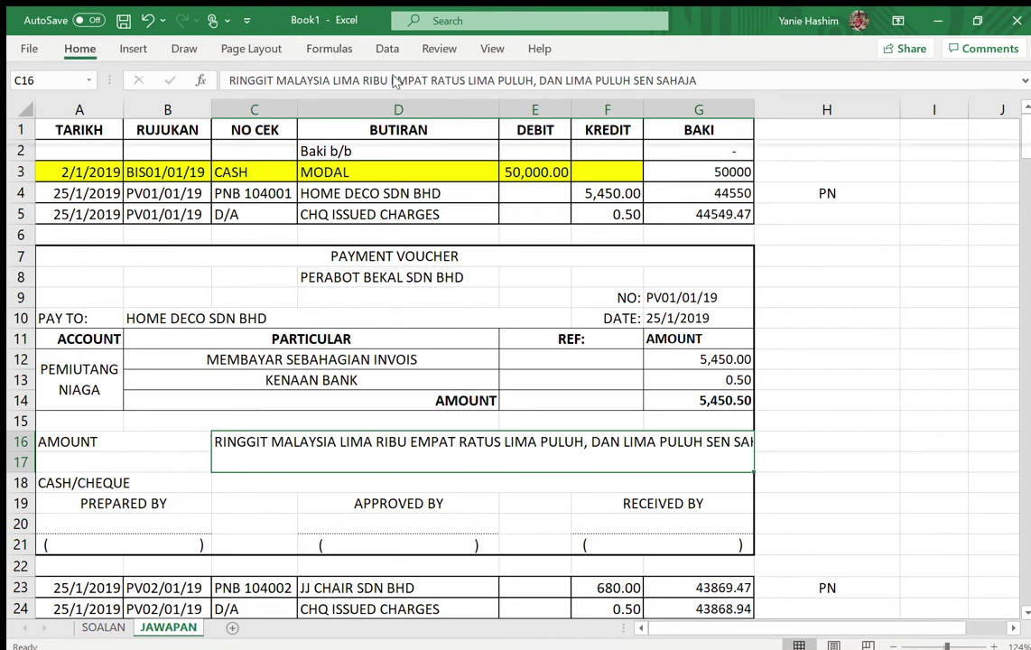
pyautogui.hotkey('alt', 'h')
pyautogui.press('w')
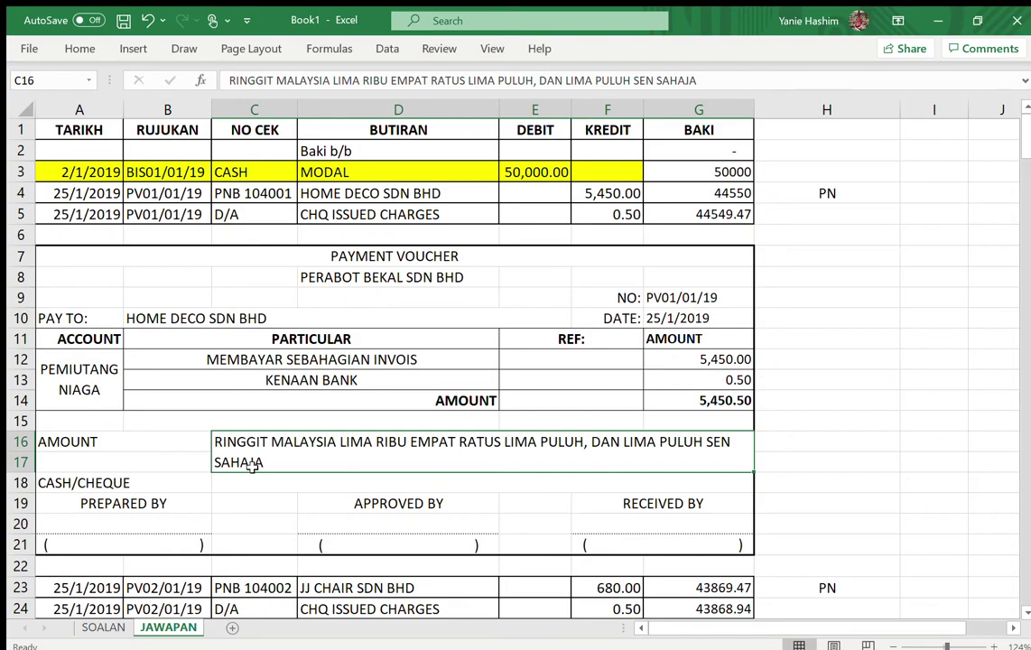
# Apply the text wrapping of C16 to the amount-in-words cells of the nine other vouchers, from C35 down to C190
pyautogui.hotkey('ctrl', 'c')
pyautogui.scroll(-7, 248, 465)
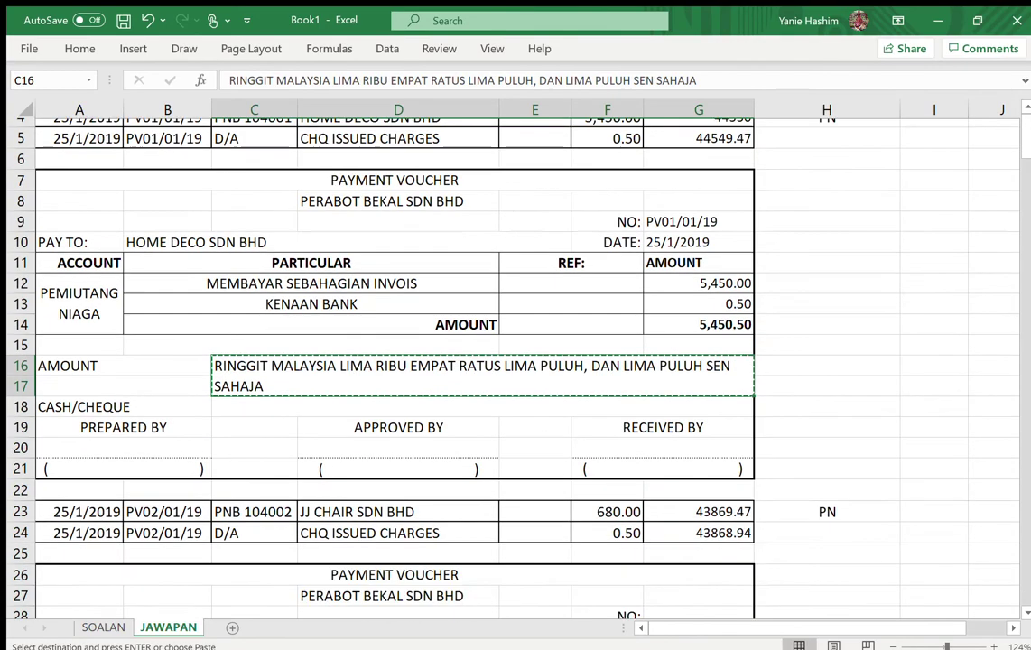
pyautogui.scroll(-1, 369, 559)
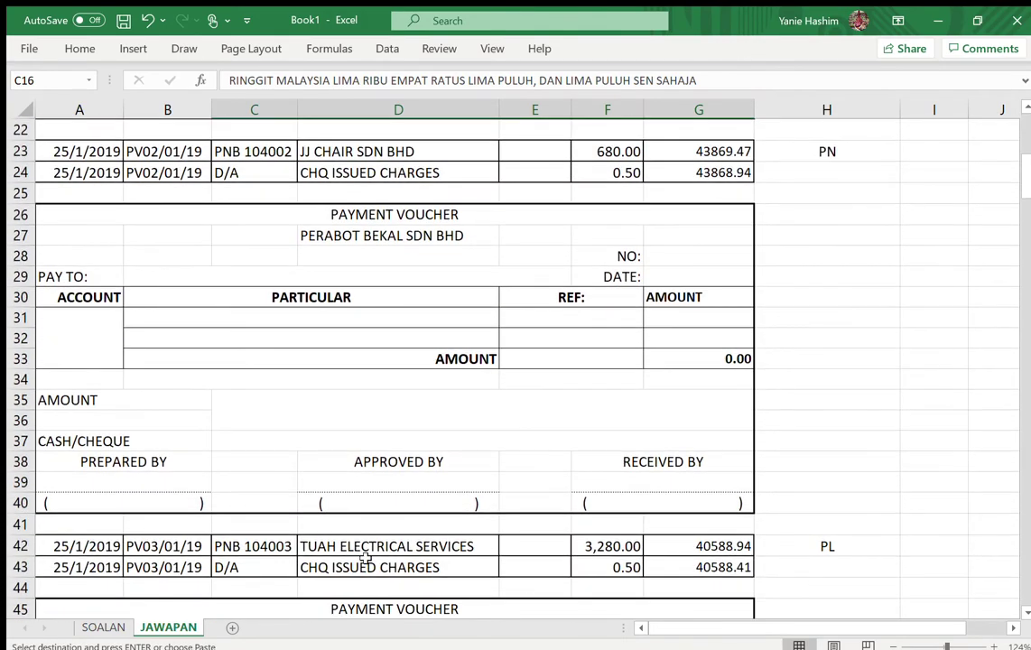
pyautogui.click(278, 413)
pyautogui.scroll(-5, 275, 406)
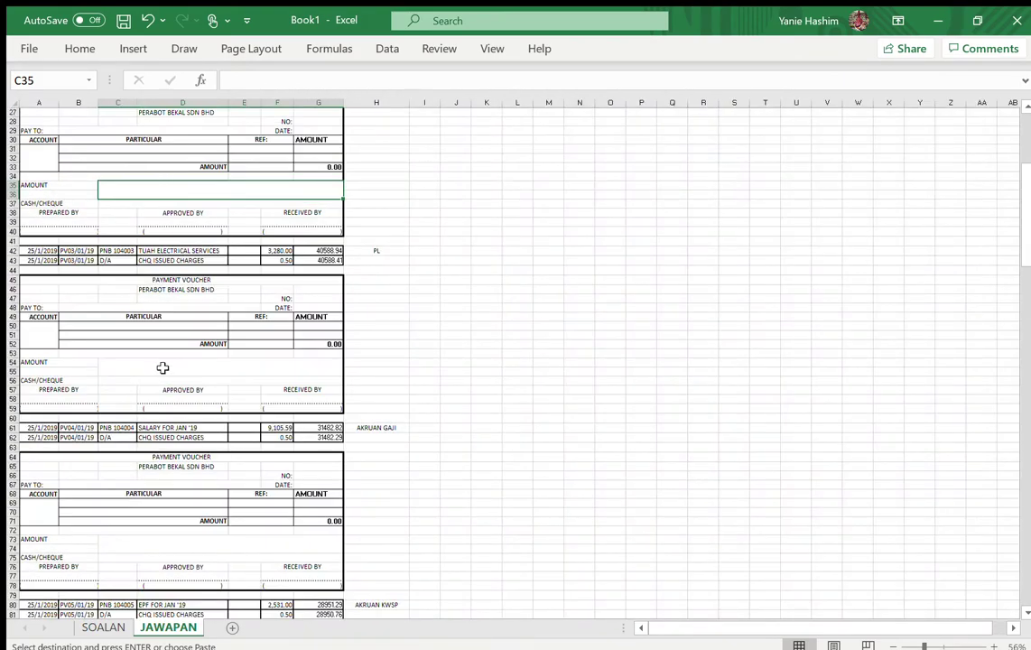
pyautogui.keyDown('ctrl'); pyautogui.click(163, 365); pyautogui.keyUp('ctrl')
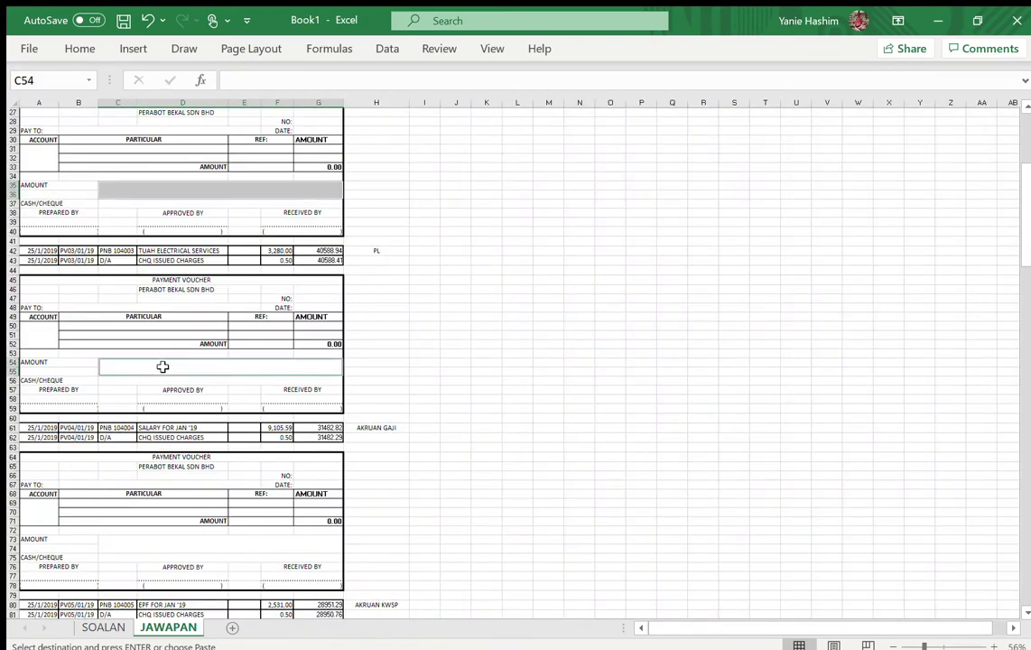
pyautogui.keyDown('ctrl'); pyautogui.click(156, 546); pyautogui.keyUp('ctrl')
pyautogui.scroll(-18, 156, 546)
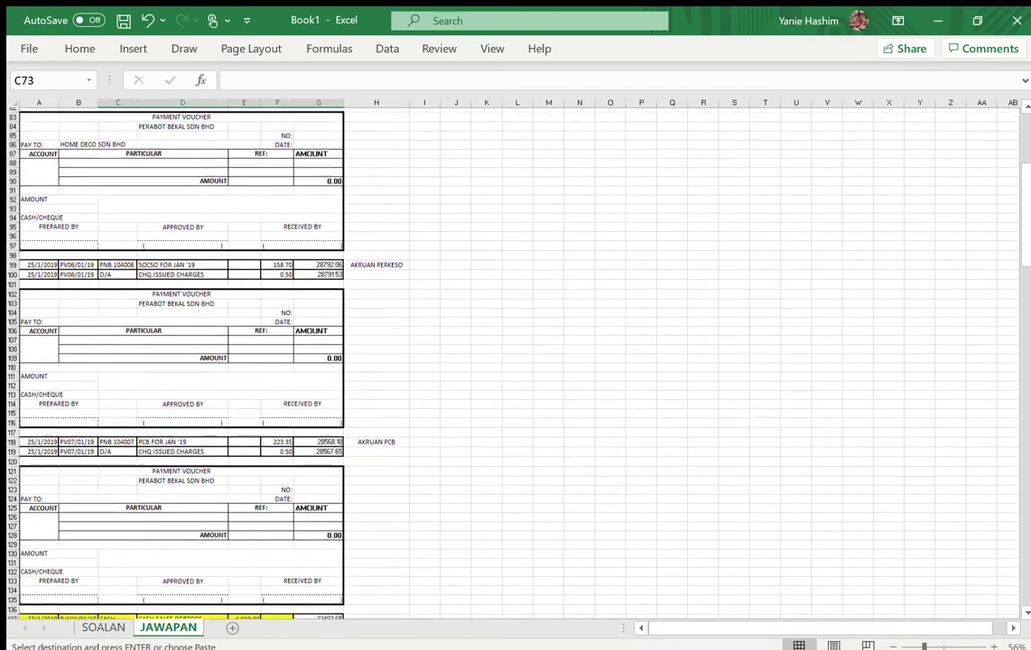
pyautogui.keyDown('ctrl'); pyautogui.click(158, 198); pyautogui.keyUp('ctrl')
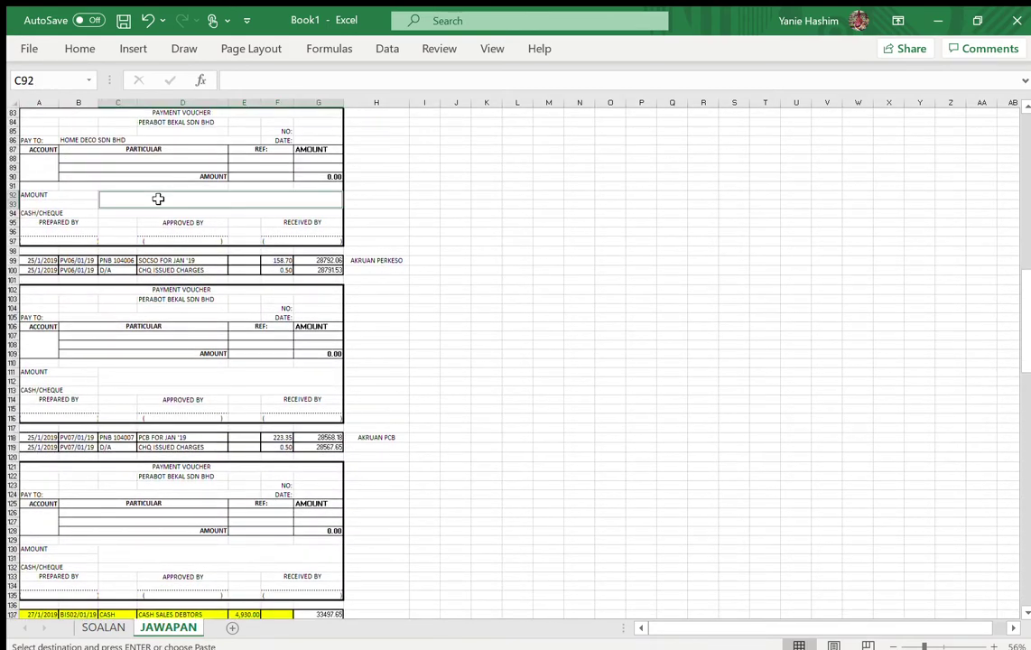
pyautogui.keyDown('ctrl'); pyautogui.click(153, 375); pyautogui.keyUp('ctrl')
pyautogui.keyDown('ctrl'); pyautogui.click(148, 549); pyautogui.keyUp('ctrl')
pyautogui.scroll(-16, 174, 415)
pyautogui.keyDown('ctrl'); pyautogui.click(155, 268); pyautogui.keyUp('ctrl')
pyautogui.keyDown('ctrl'); pyautogui.click(182, 469); pyautogui.keyUp('ctrl')
pyautogui.scroll(-8, 181, 469)
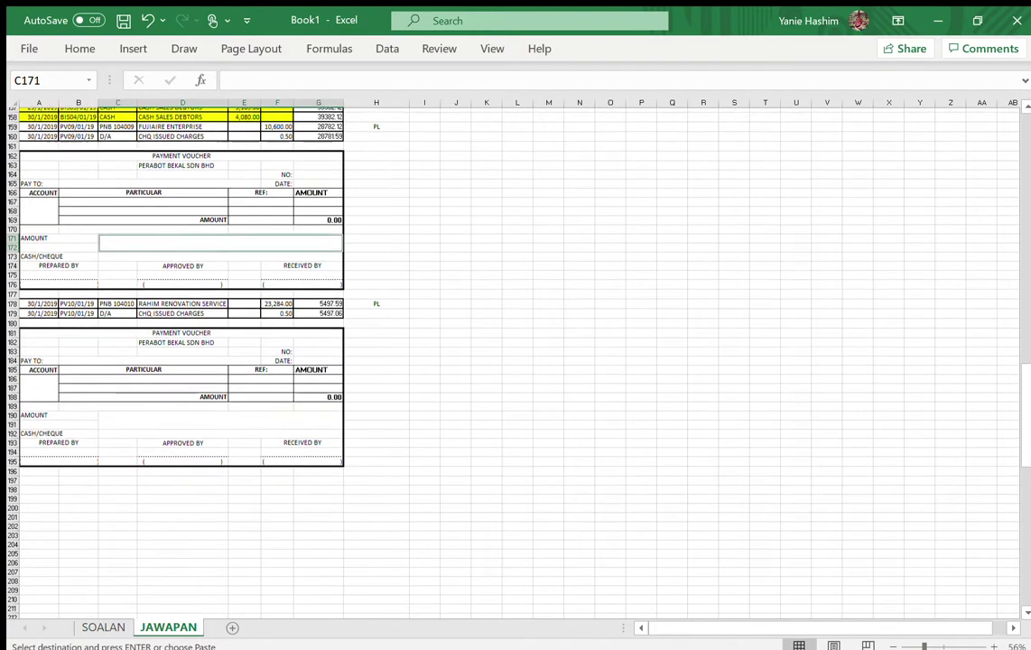
pyautogui.keyDown('ctrl'); pyautogui.click(129, 415); pyautogui.keyUp('ctrl')
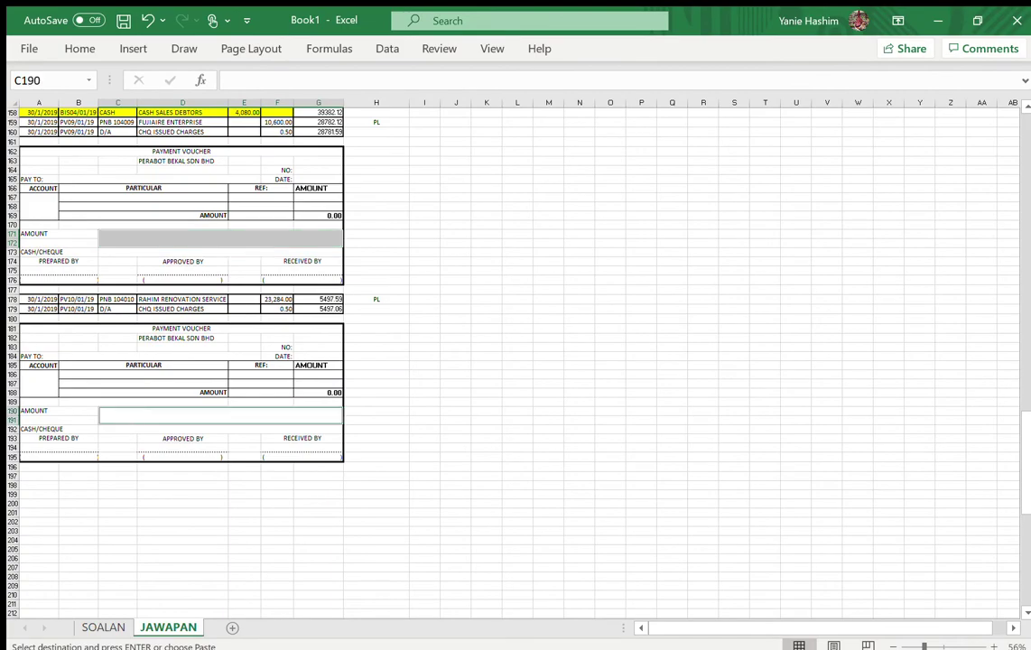
pyautogui.click(79, 48)
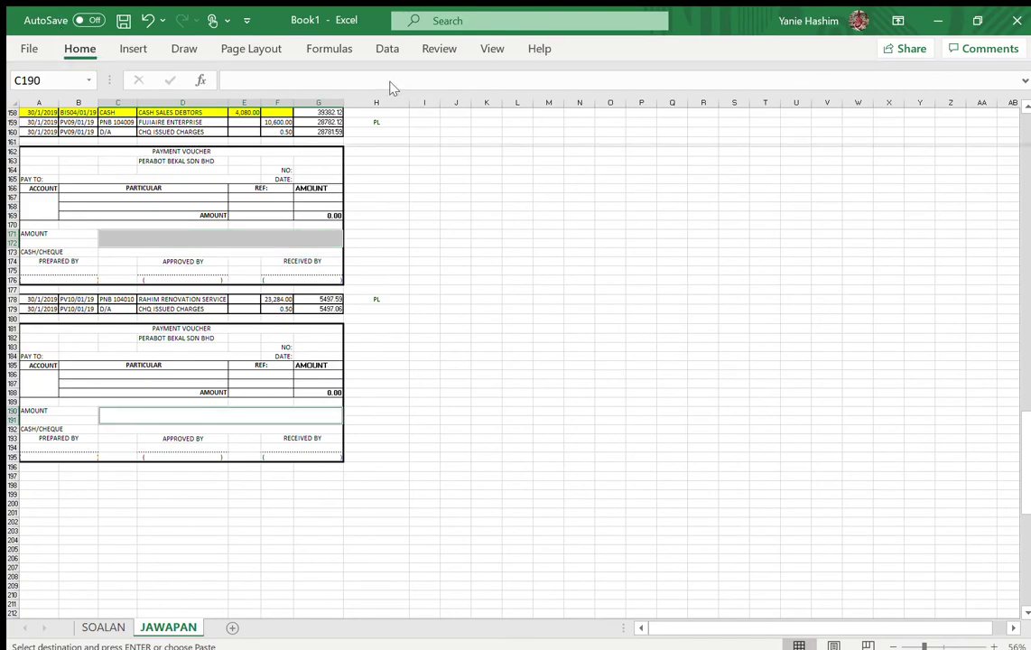
pyautogui.press('Escape')
# Enter PNB104001 as the first voucher's cash/cheque reference in C18
pyautogui.scroll(6, 514, 361)
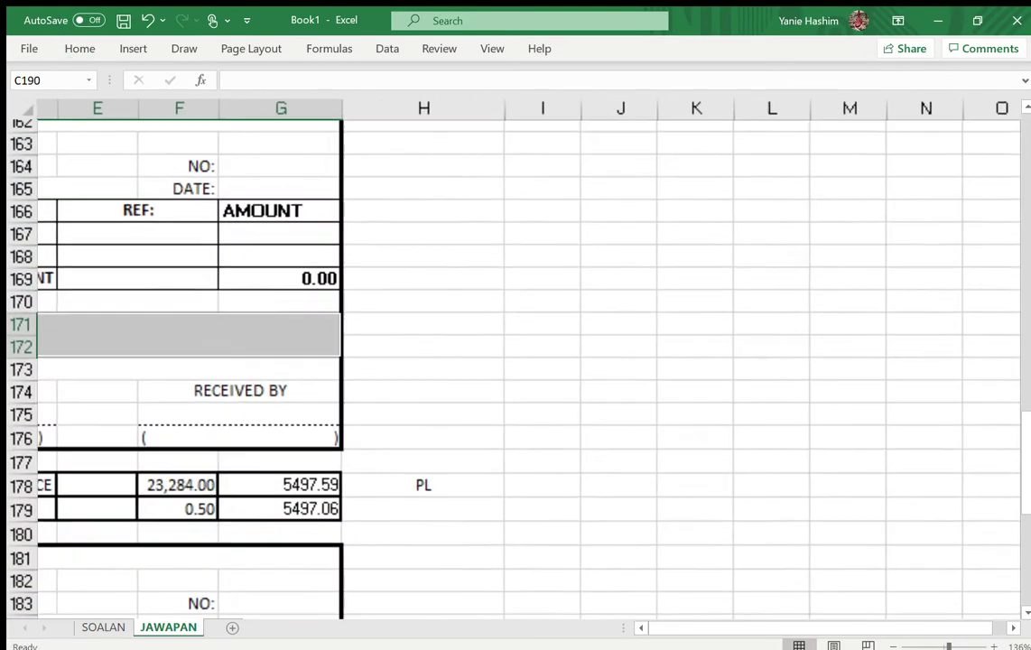
pyautogui.scroll(20, 515, 361)
pyautogui.scroll(20, 514, 361)
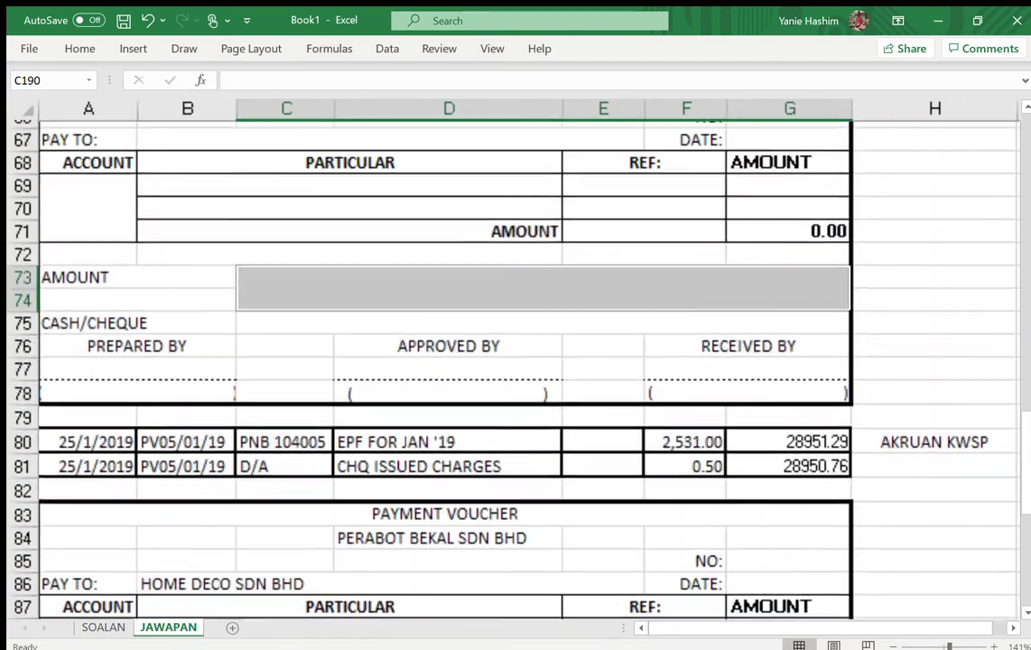
pyautogui.scroll(7, 514, 361)
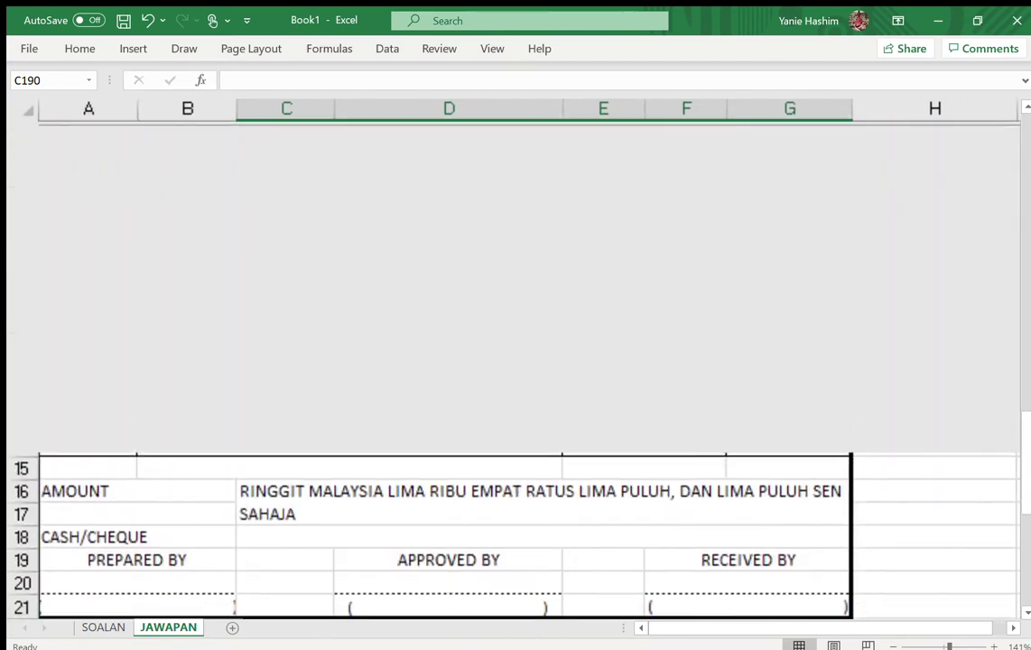
pyautogui.scroll(-2, 515, 361)
pyautogui.scroll(2, 514, 361)
pyautogui.scroll(-1, 514, 361)
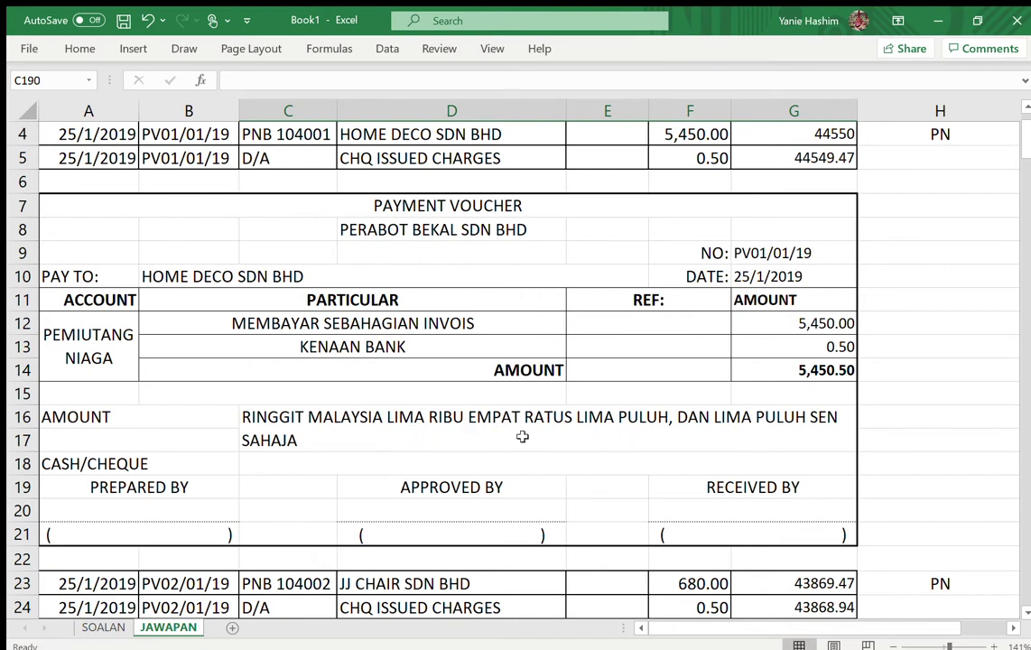
pyautogui.click(297, 470)
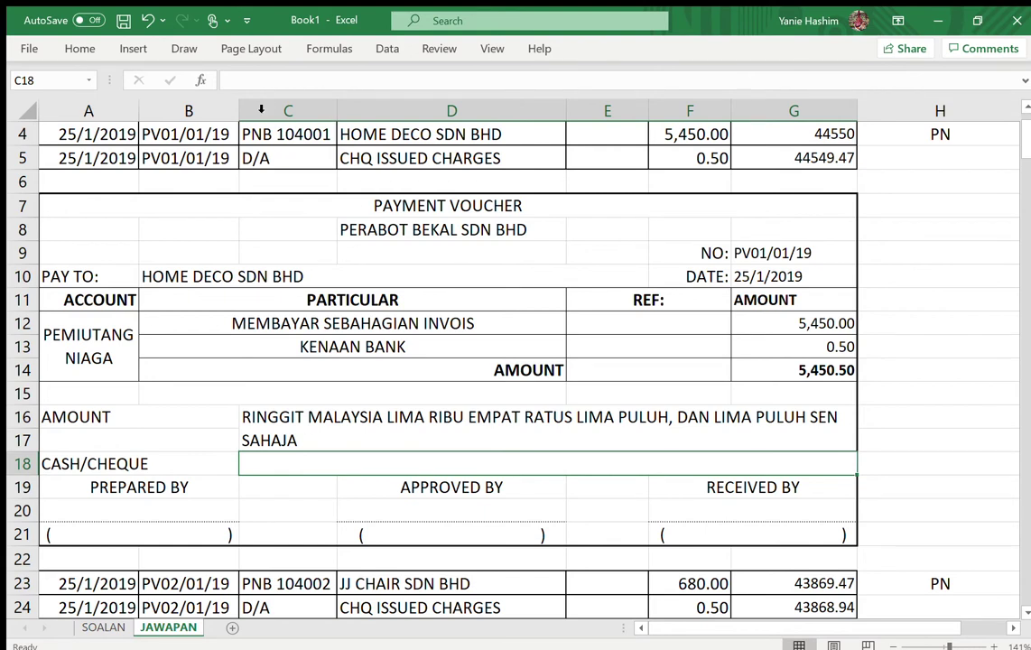
pyautogui.write('PNB10')
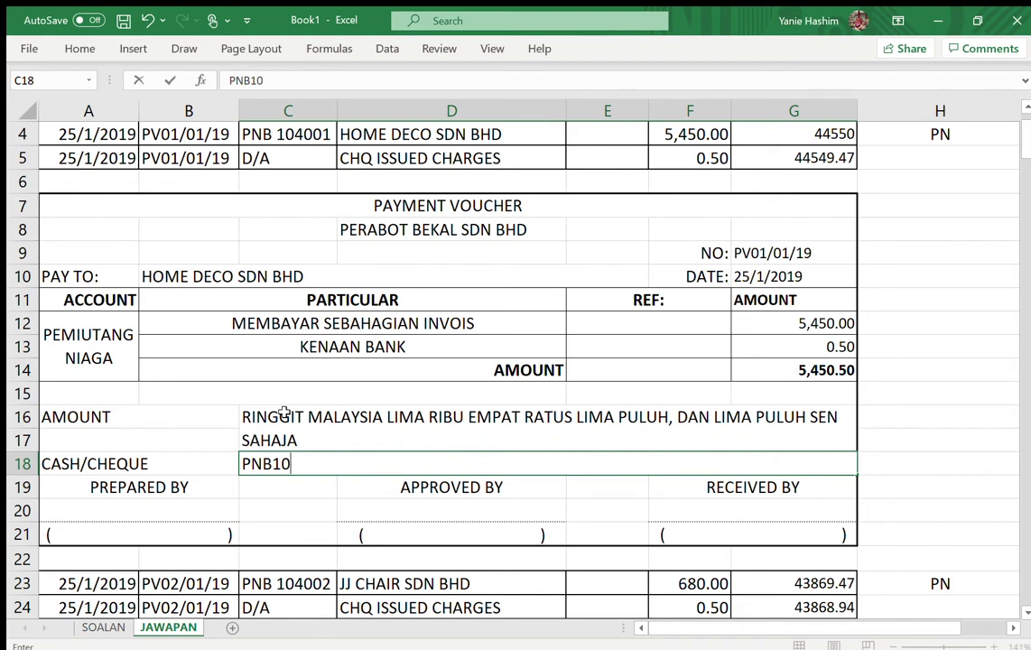
pyautogui.write('4001')
pyautogui.press('Return')
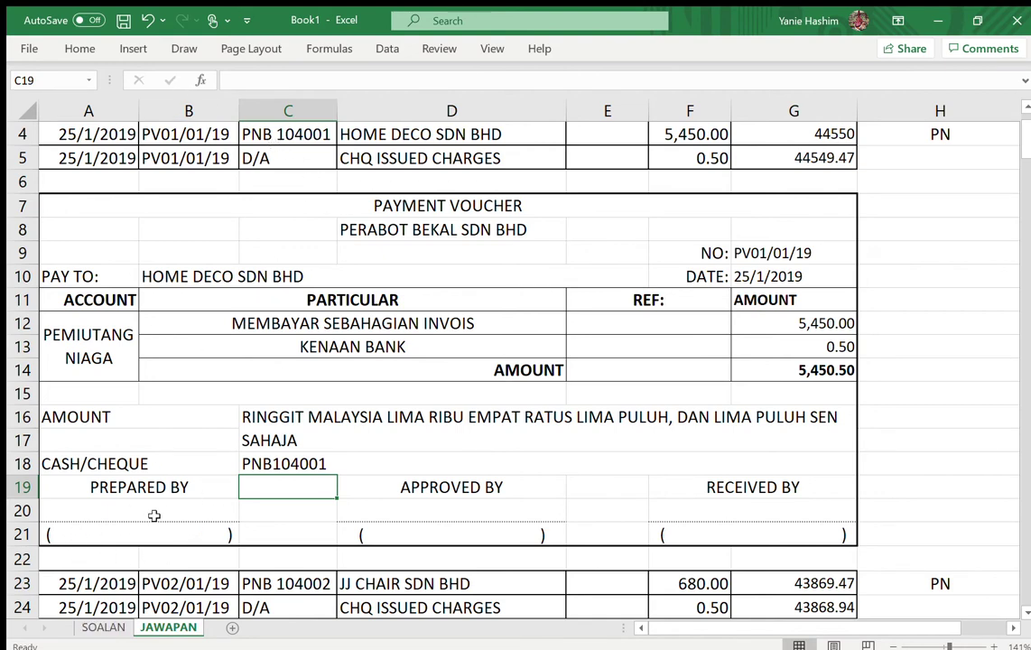
# Review the instructions and the bank control book on the SOALAN sheet, returning to the JAWAPAN sheet
pyautogui.click(104, 628)
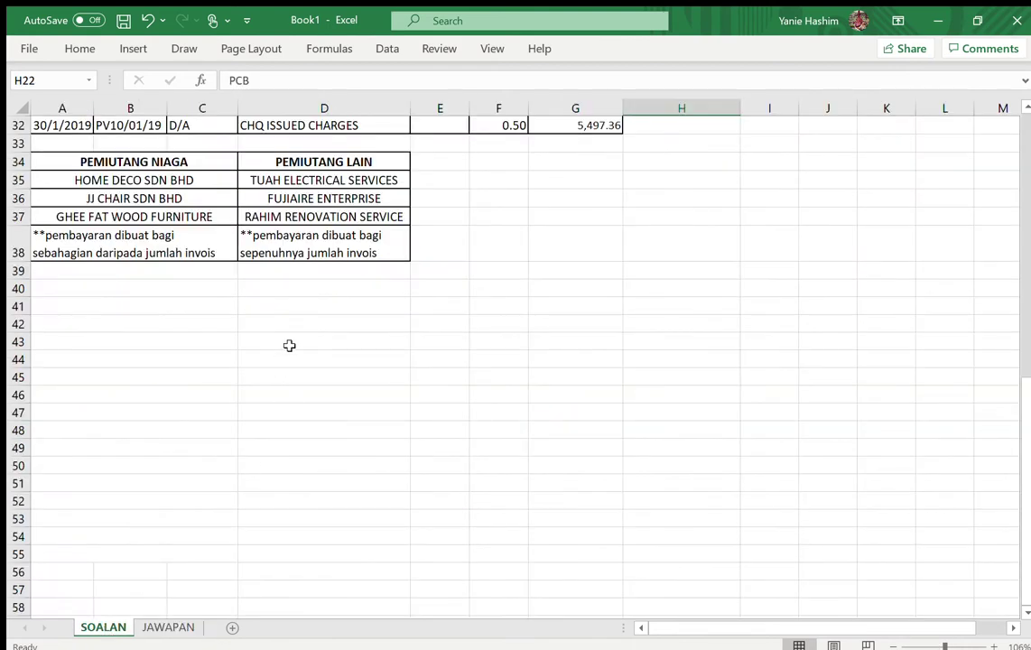
pyautogui.scroll(10, 324, 361)
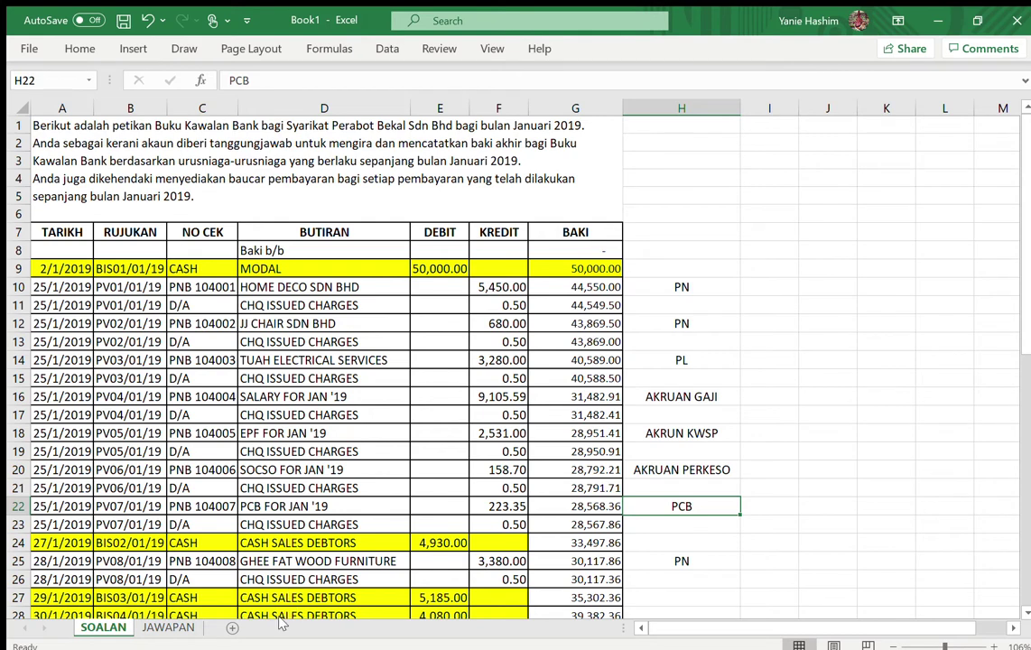
pyautogui.click(172, 627)
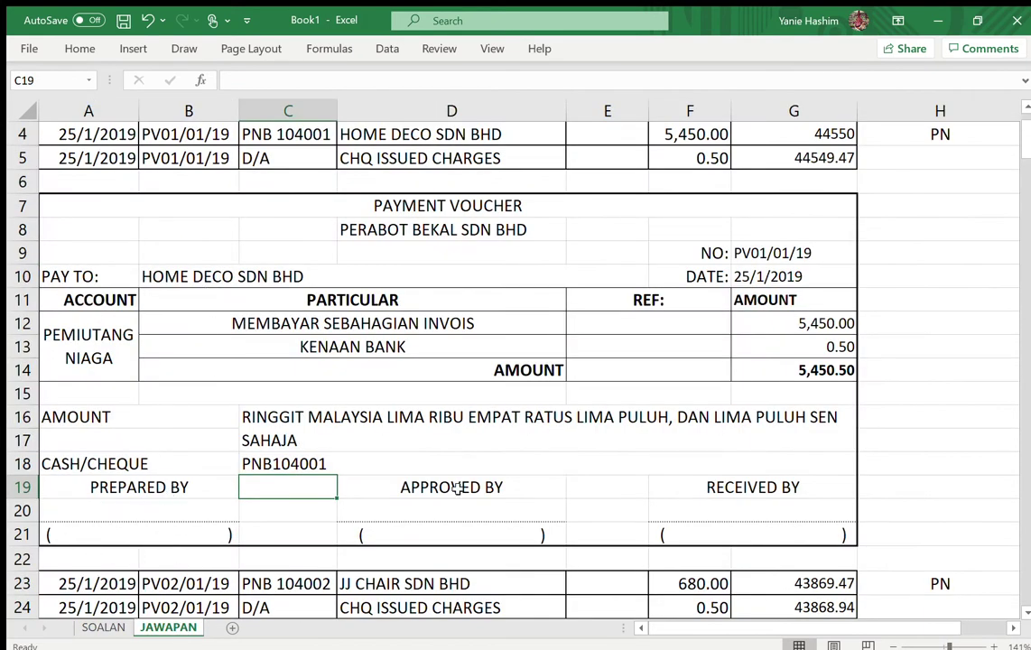
pyautogui.click(117, 628)
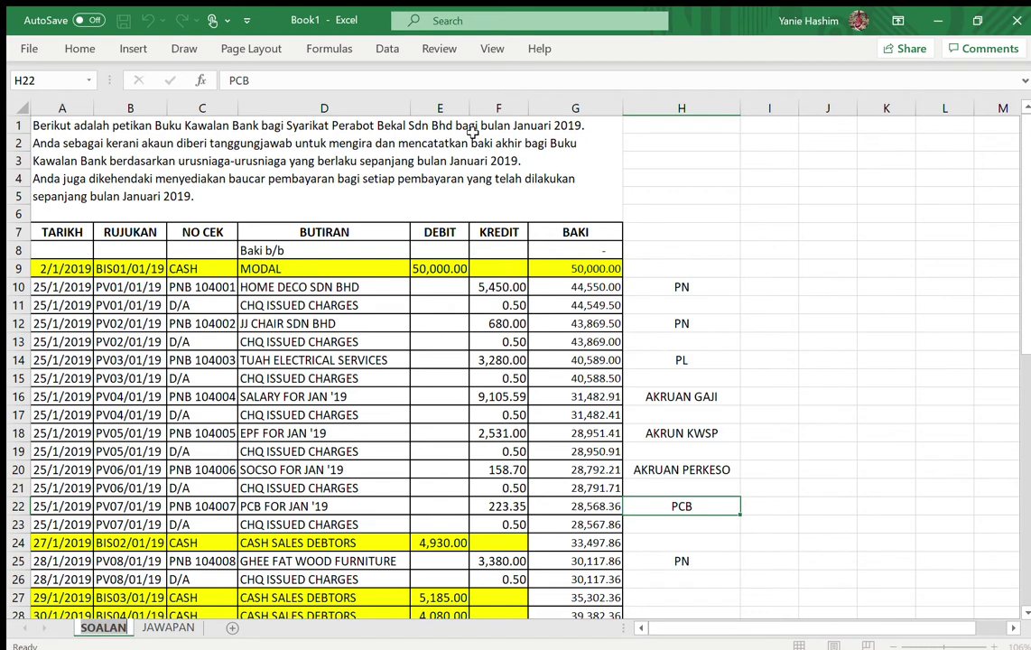
pyautogui.click(168, 628)
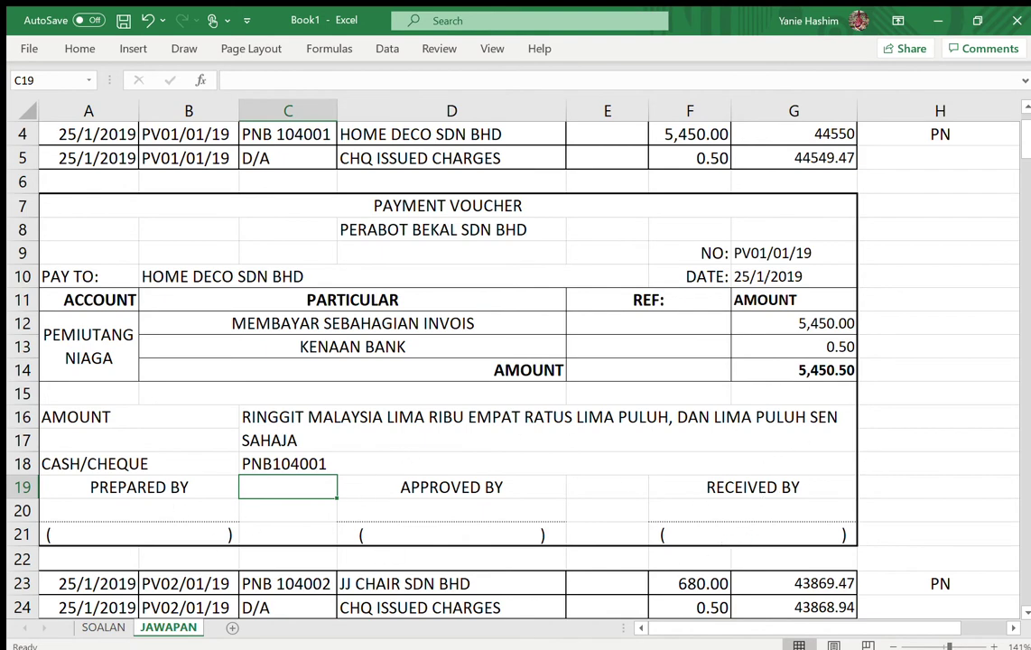
# Link the second voucher's number in G28 to the reference in B23 and its date in G29 to A23
pyautogui.scroll(-4, 530, 432)
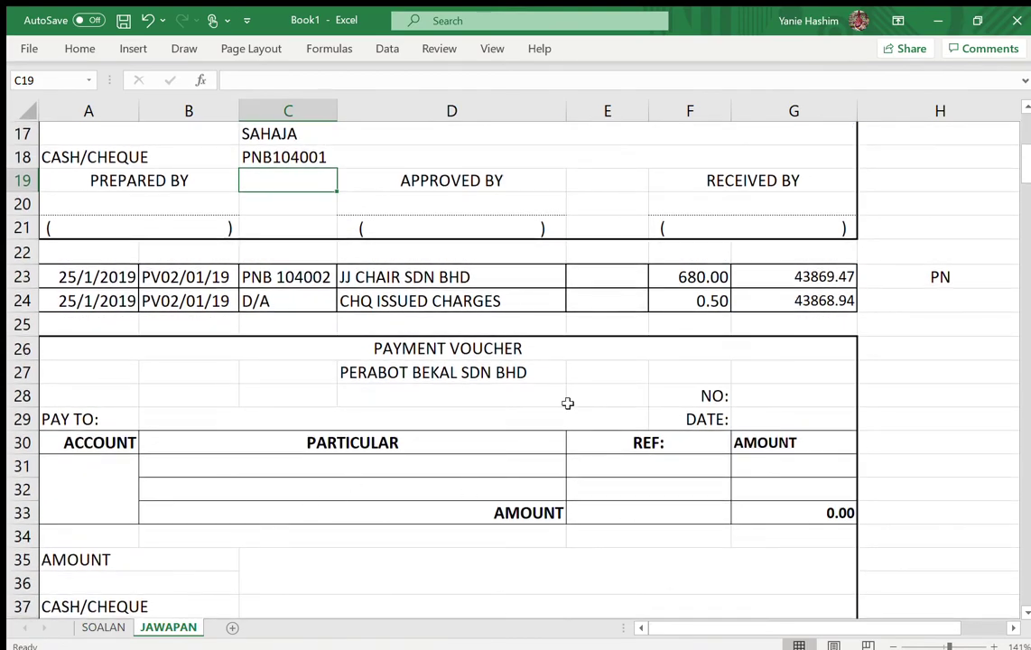
pyautogui.scroll(-4, 607, 301)
pyautogui.scroll(3, 606, 301)
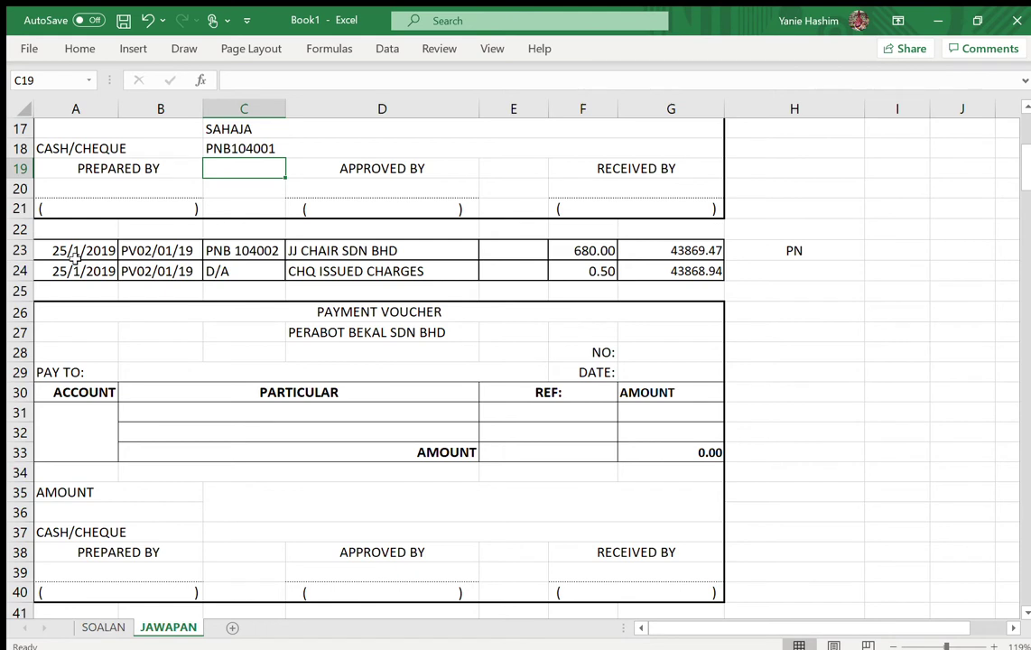
pyautogui.click(645, 357)
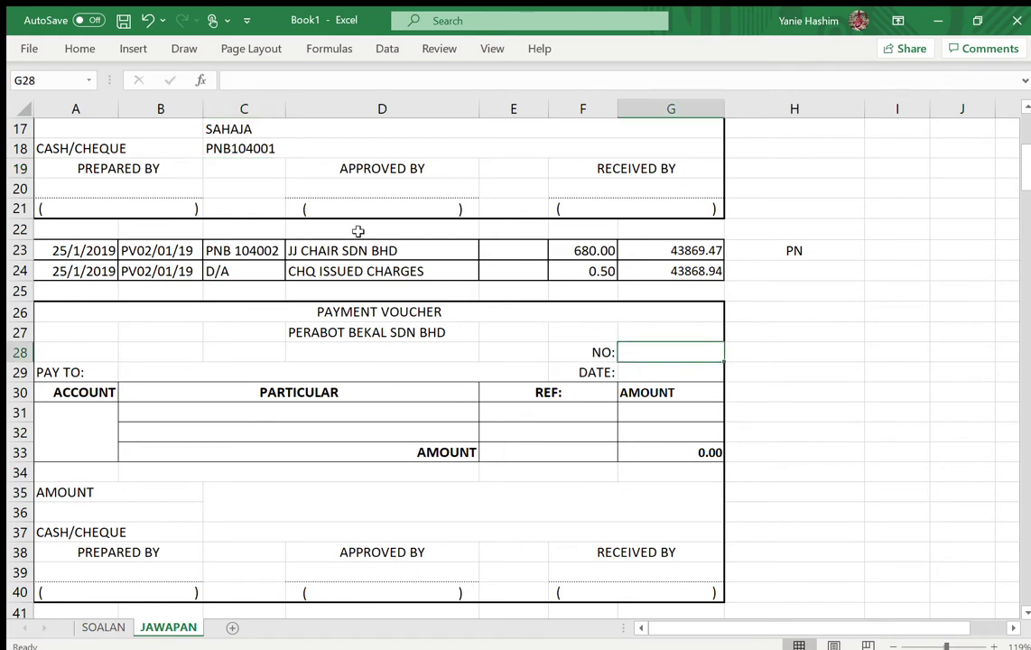
pyautogui.write('P')
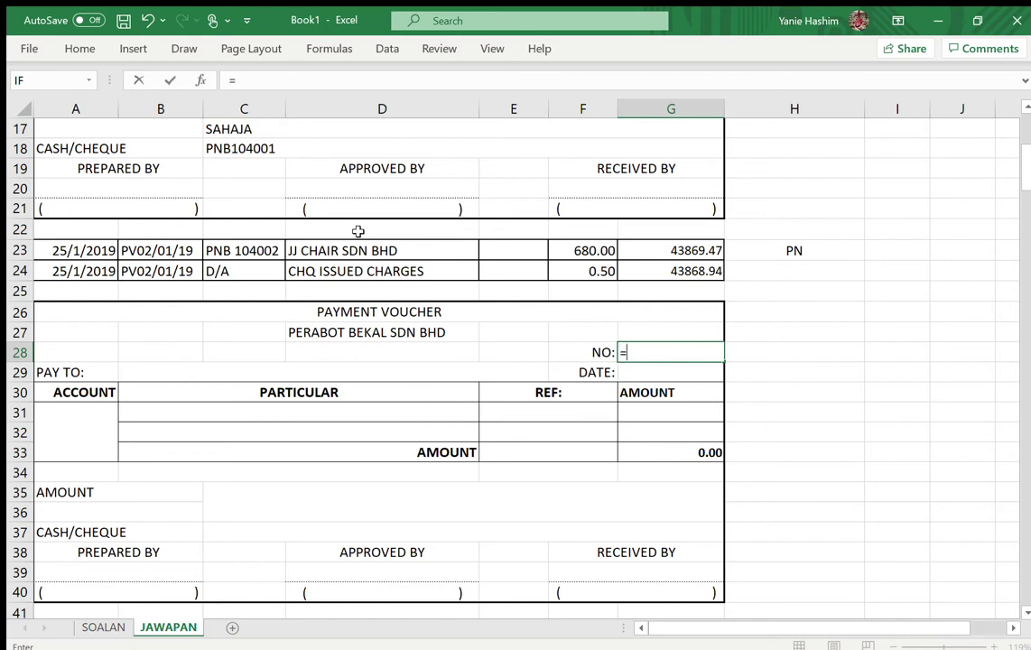
pyautogui.click(149, 249)
pyautogui.press('Return')
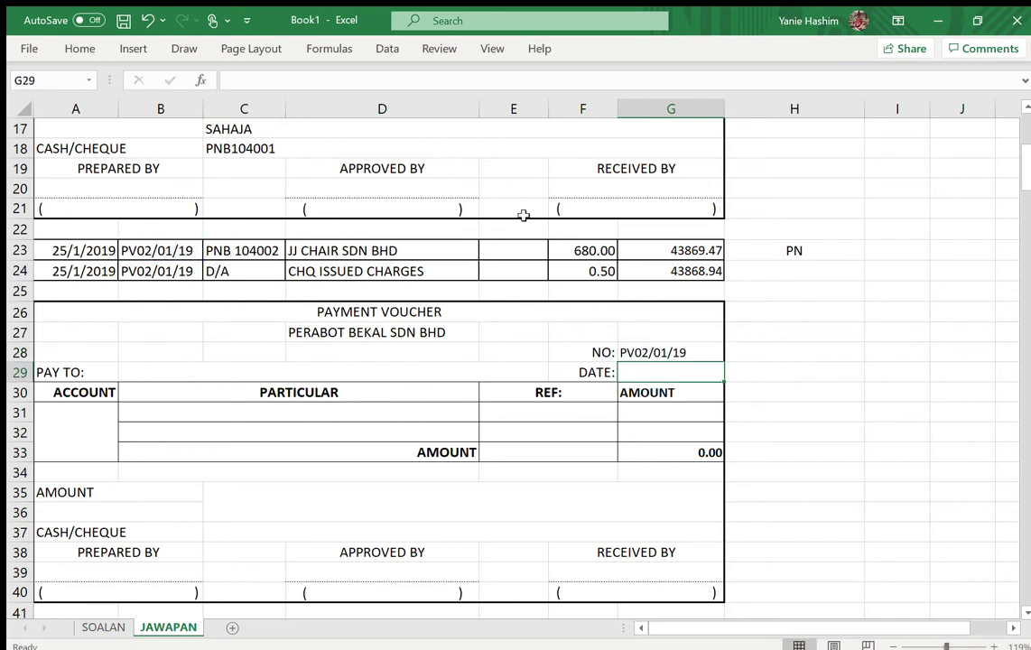
pyautogui.write('=')
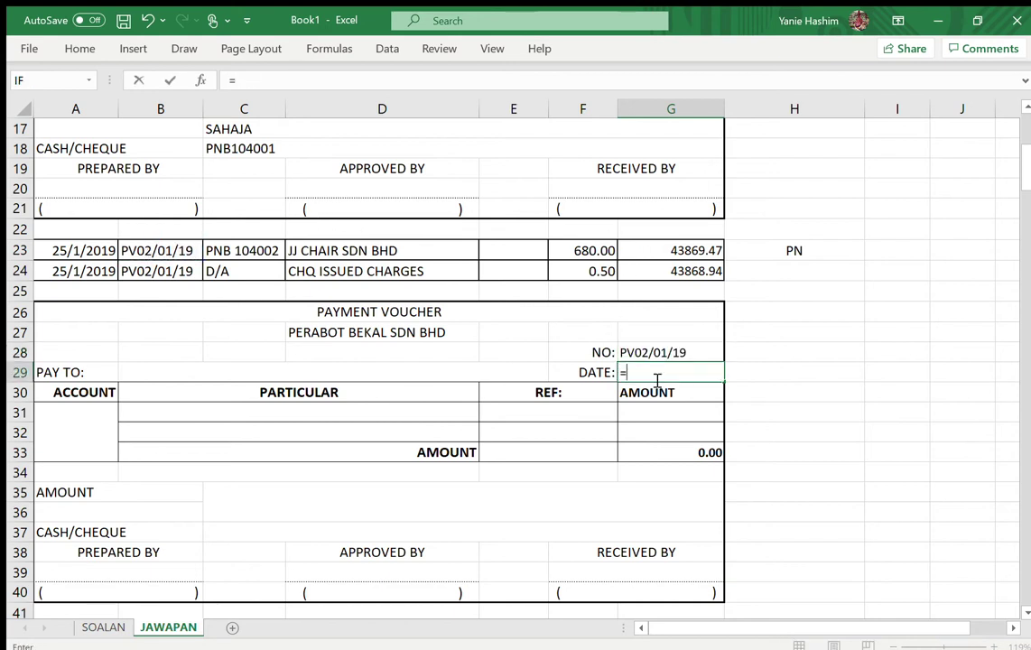
pyautogui.click(102, 257)
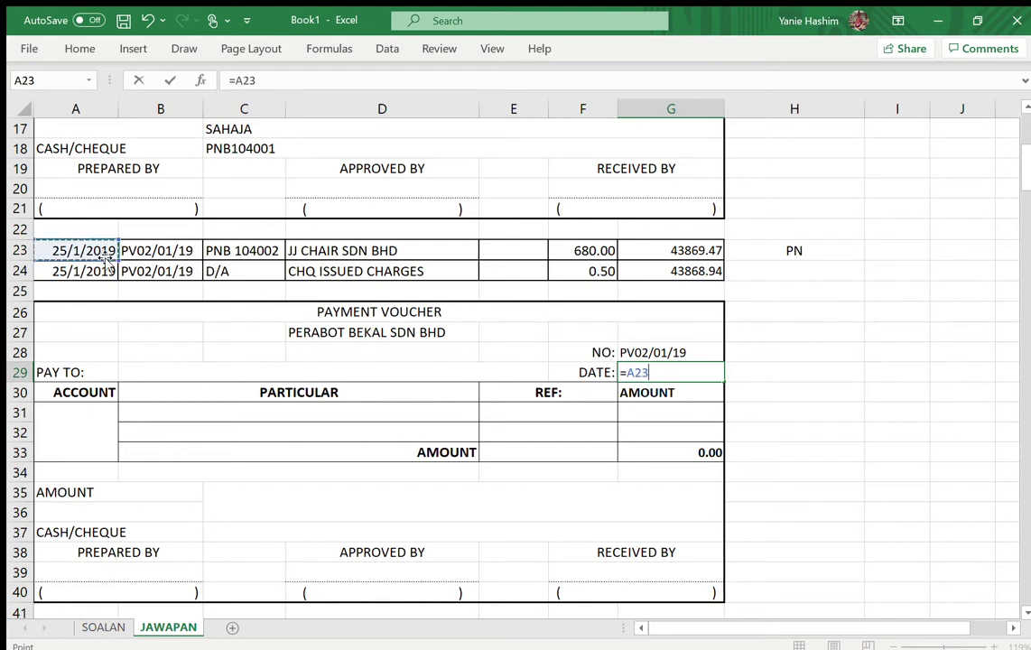
pyautogui.press('Return')
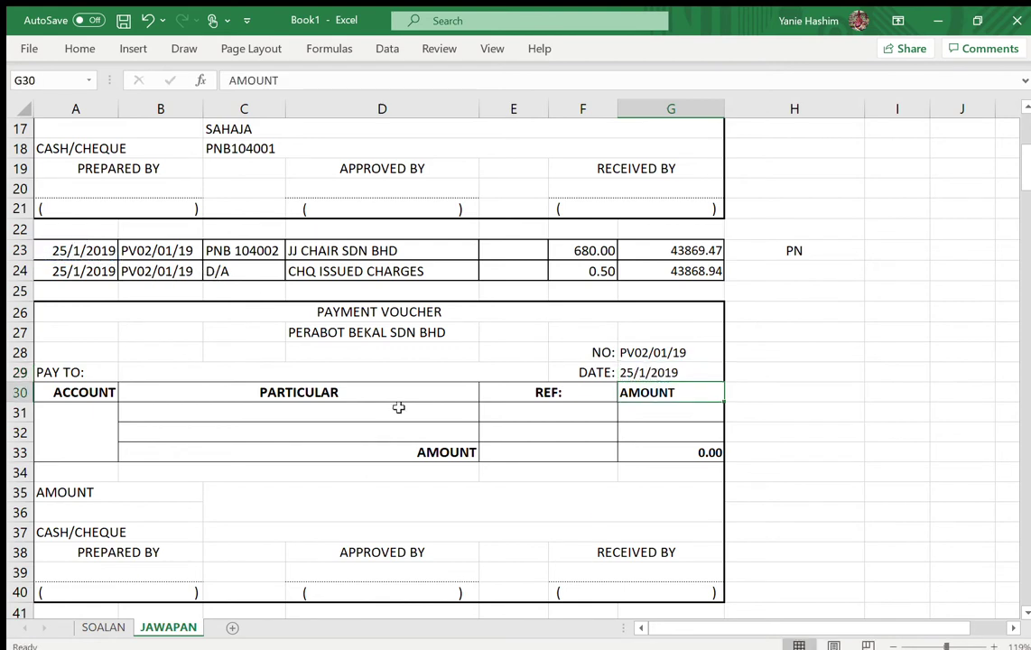
# Enter PEMIUTANG NIAGA as the second voucher's account in the merged cell A31
pyautogui.click(92, 419)
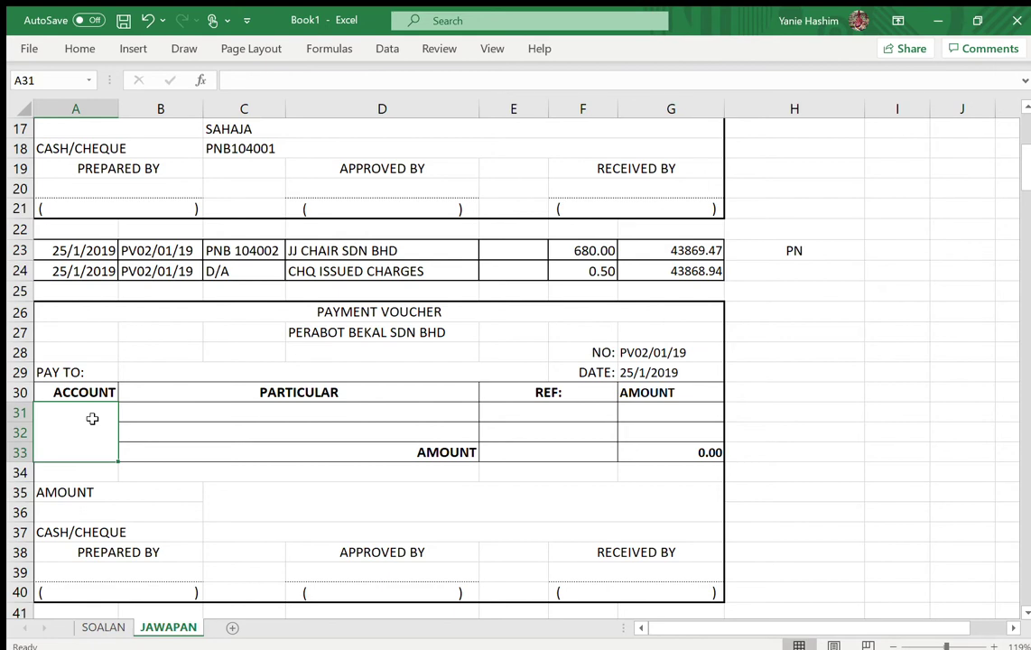
pyautogui.write('PEMIUT')
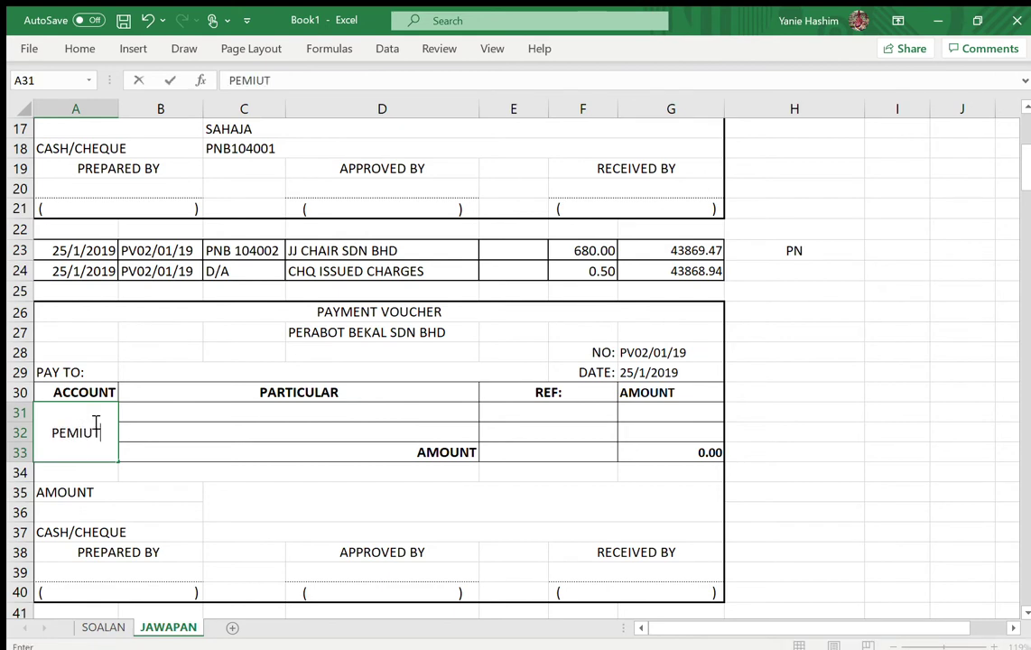
pyautogui.write('ANG NIAGA')
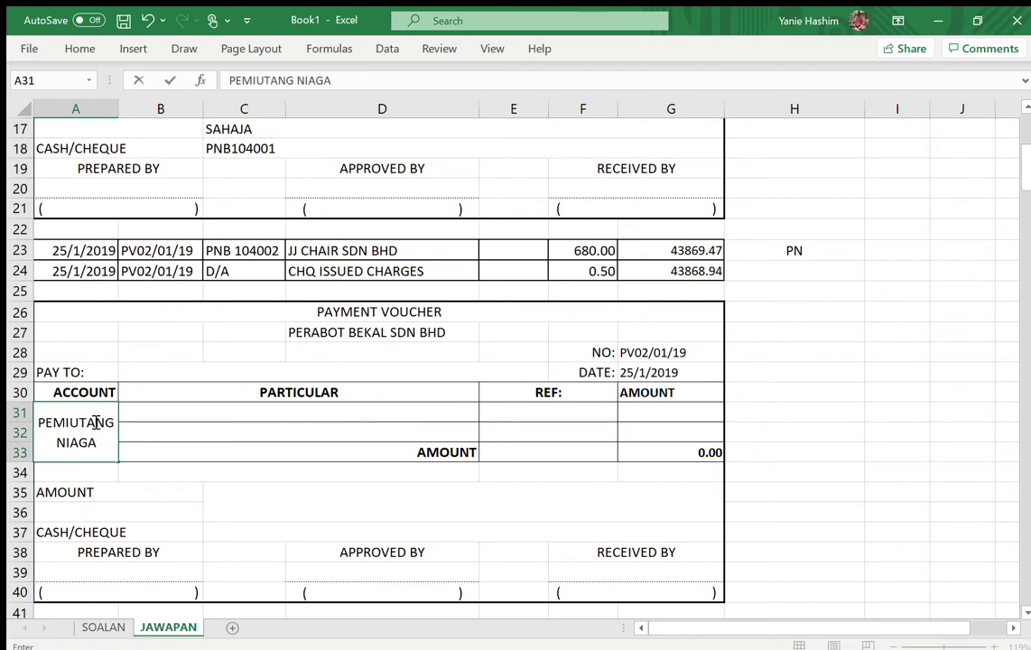
# Enter MEMBAYAR SEBAHAGIAN INVOIS as the second voucher's first particular in B31
pyautogui.click(184, 420)
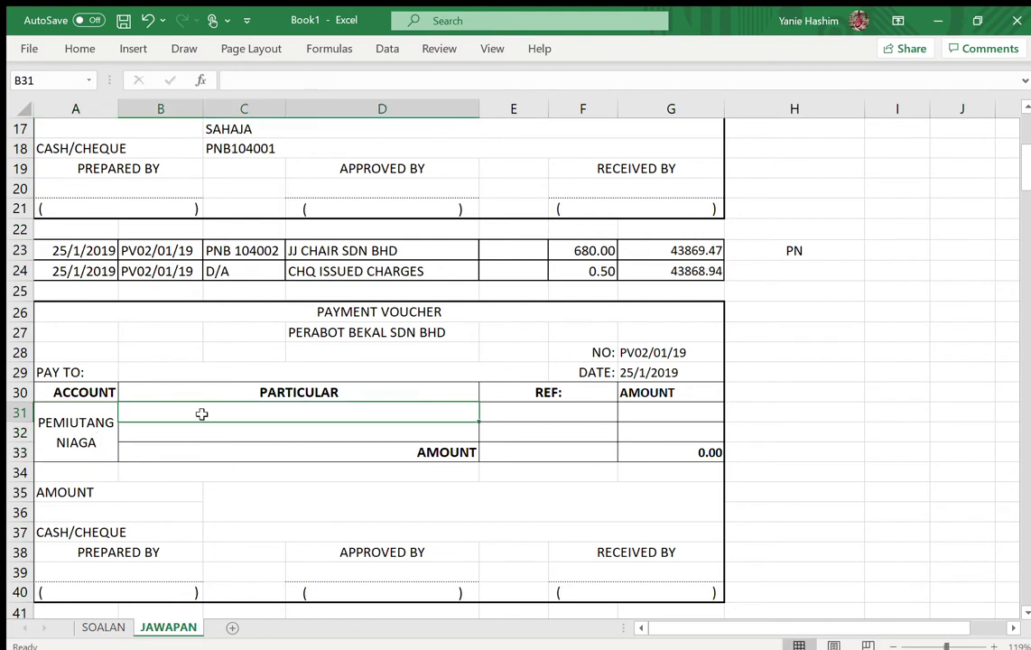
pyautogui.write('MEMBAY')
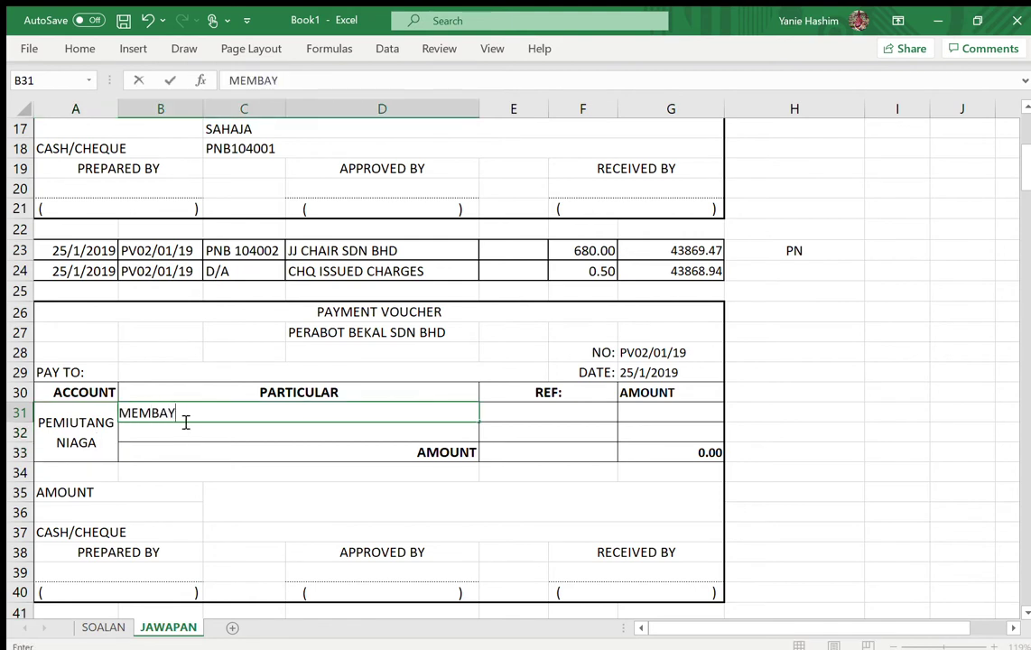
pyautogui.write('AR SEBAHA')
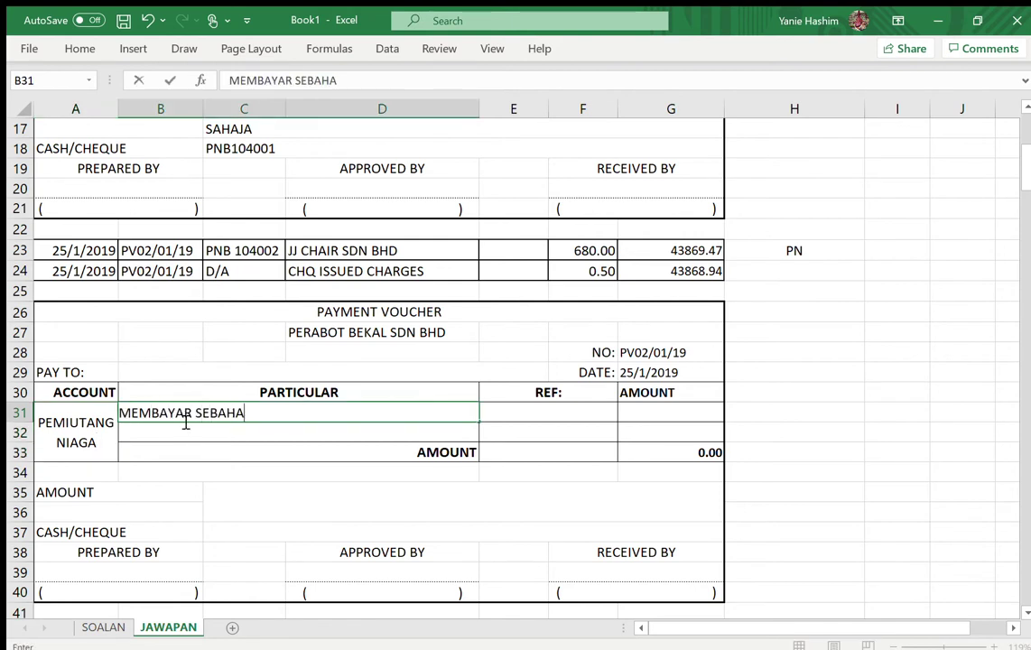
pyautogui.write('GIAN INV')
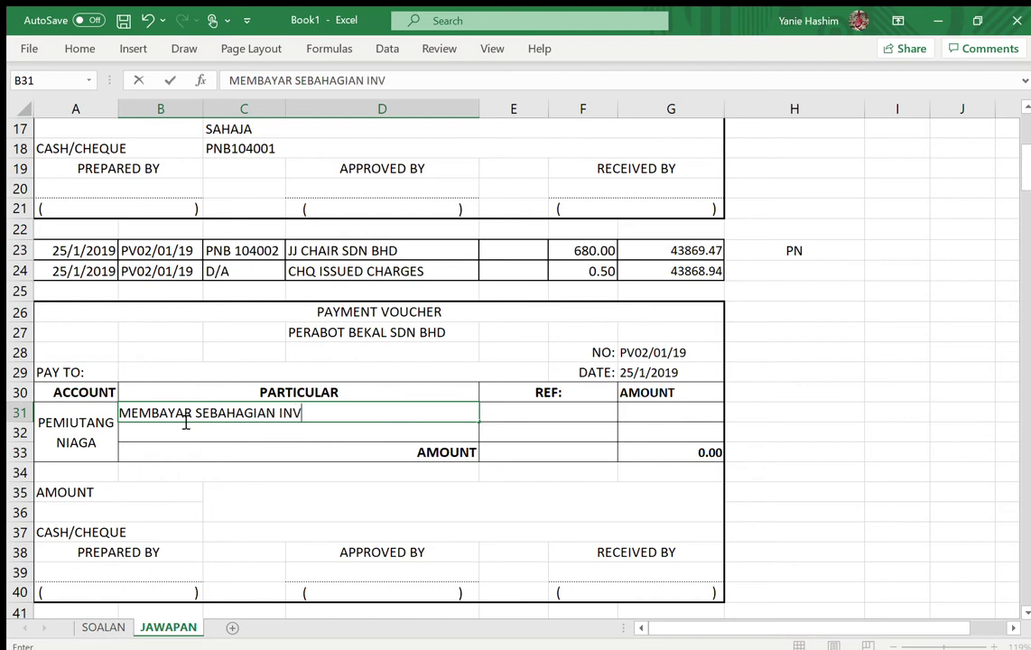
pyautogui.write('OIS')
pyautogui.press('Return')
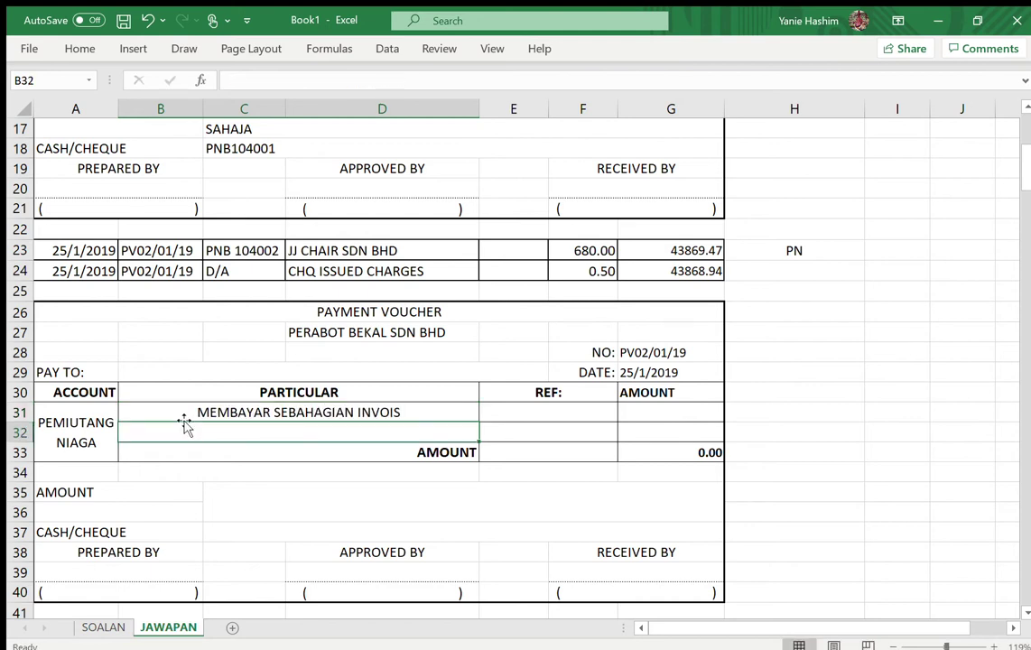
# Link the second voucher's first amount in G31 to the JJ CHAIR SDN BHD payment in F23
pyautogui.click(681, 407)
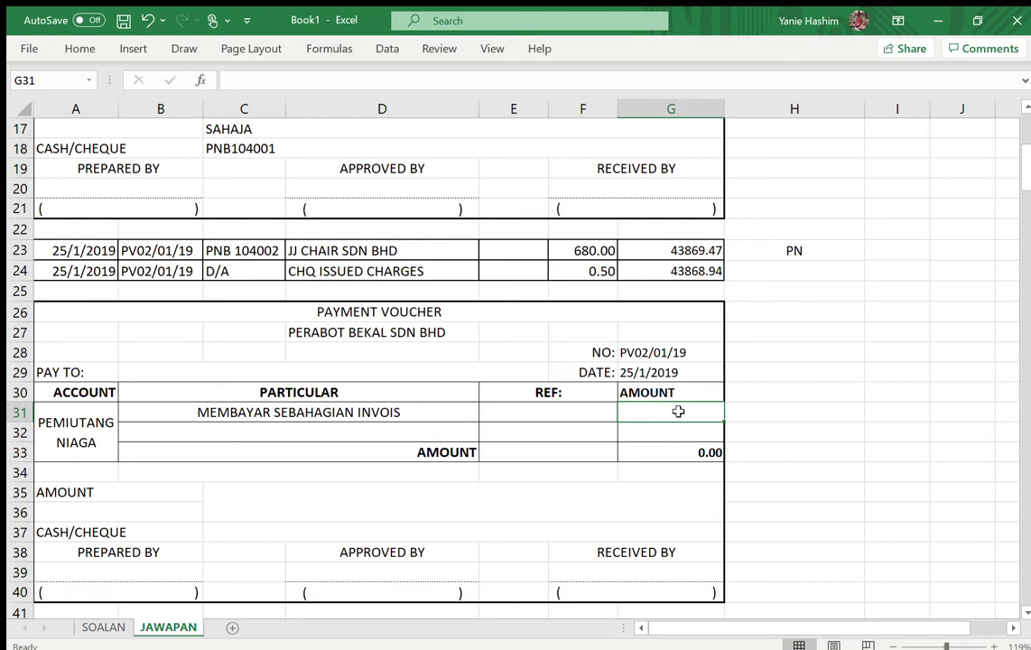
pyautogui.write('=')
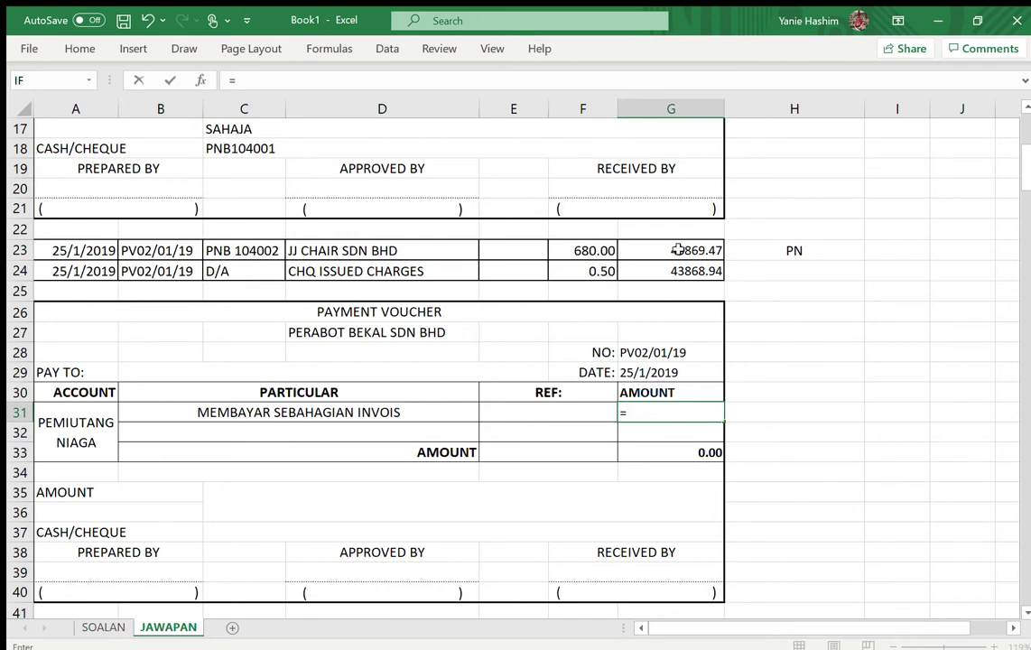
pyautogui.click(569, 251)
pyautogui.press('Return')
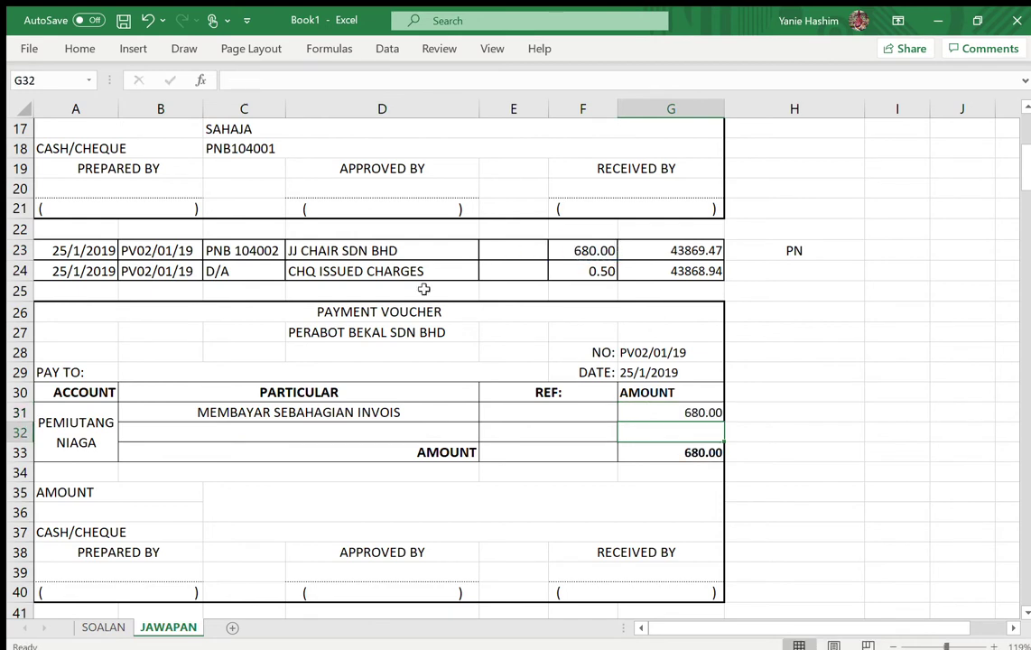
# Enter KENAAN BANK as the second voucher's particular in B32 and link its amount in G32 to F24
pyautogui.click(292, 429)
pyautogui.write('KENAAN BANK')
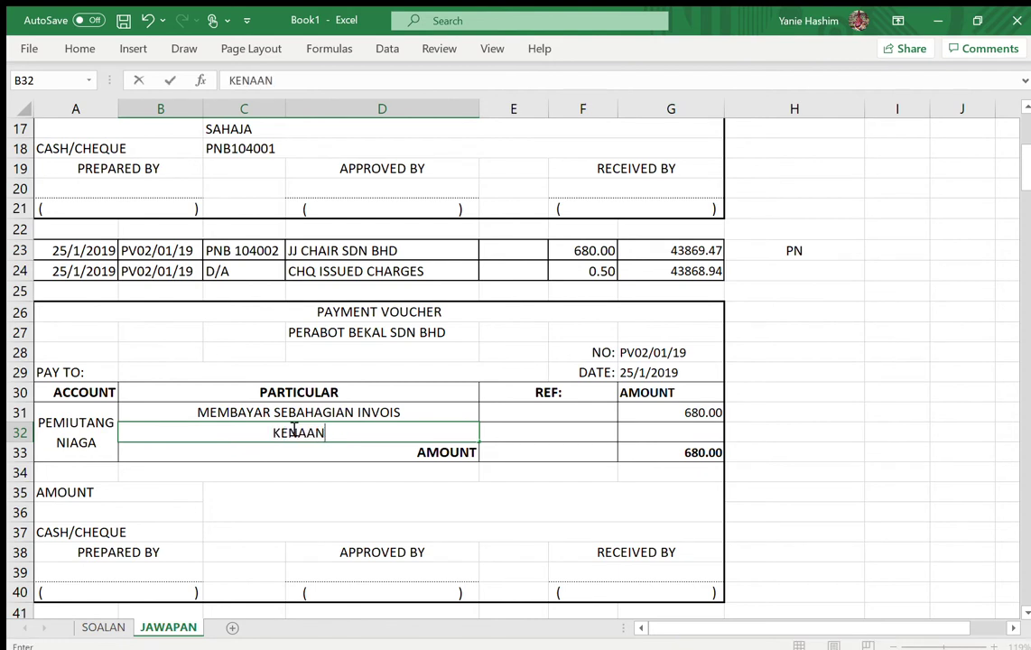
pyautogui.click(647, 438)
pyautogui.write('=')
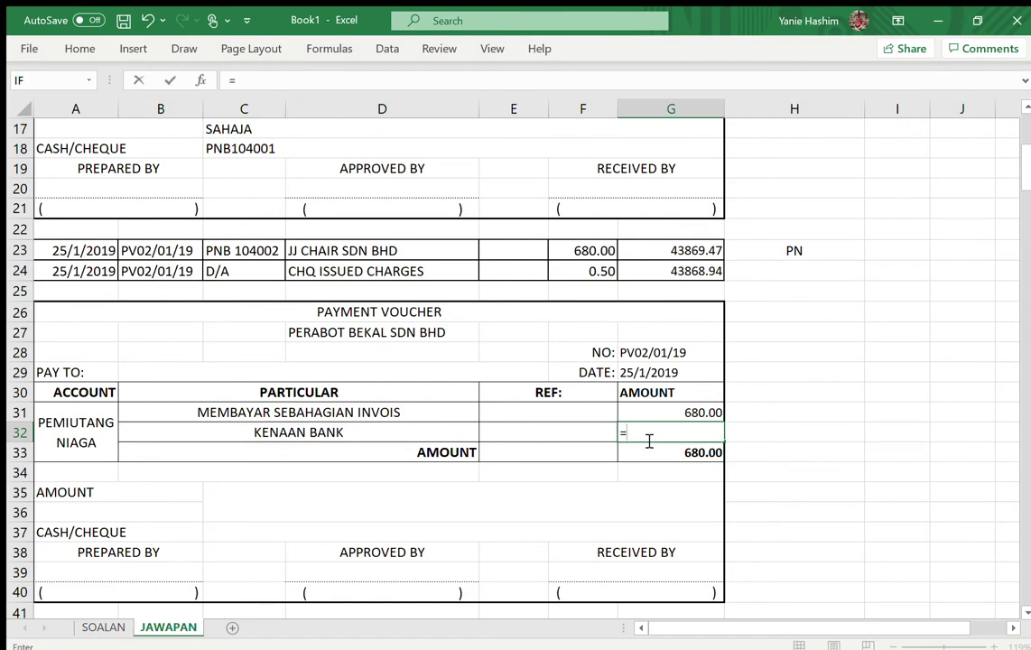
pyautogui.click(591, 272)
pyautogui.press('Return')
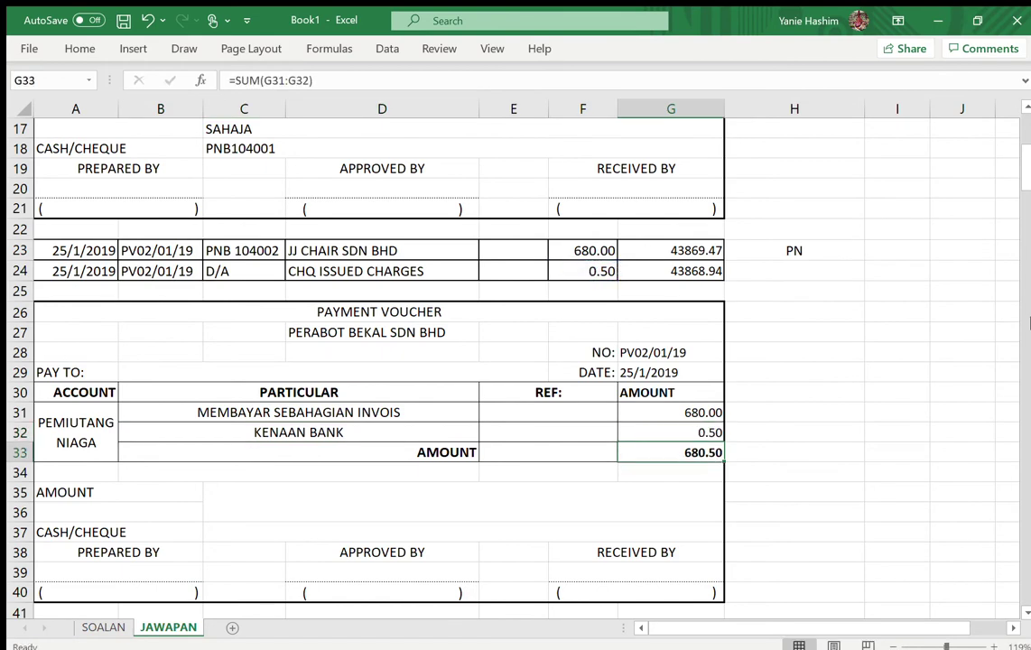
pyautogui.scroll(-3, 1020, 172)
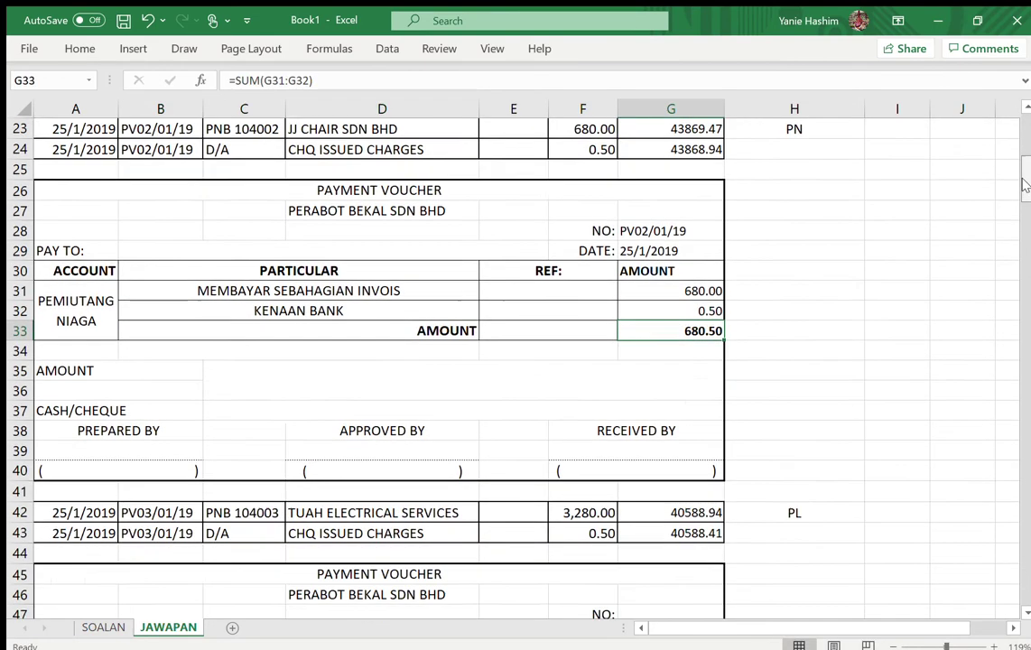
pyautogui.click(250, 341)
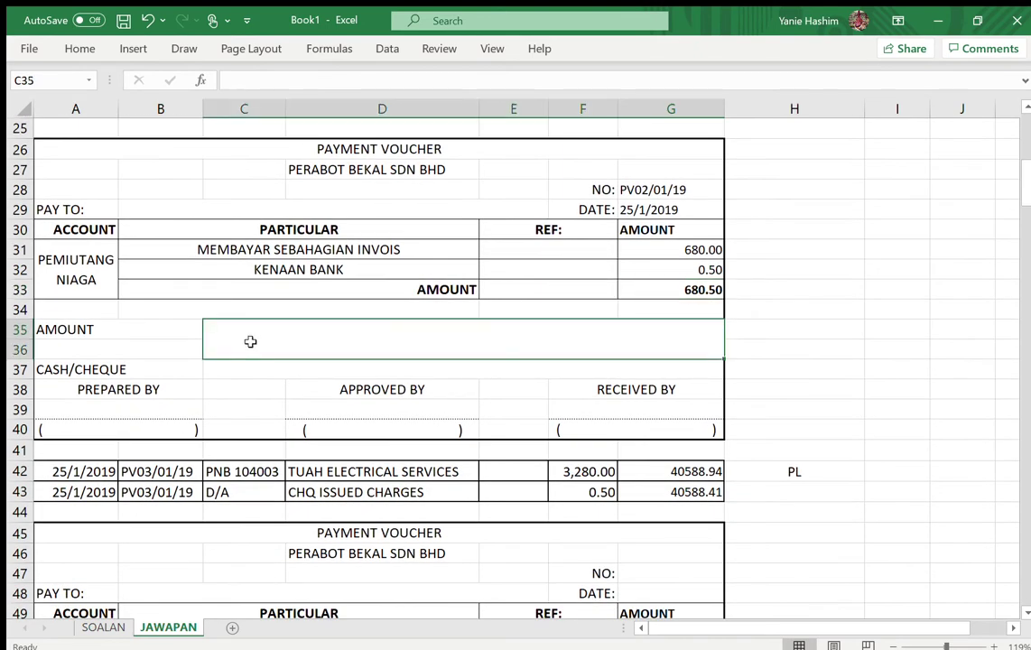
pyautogui.write('RING')
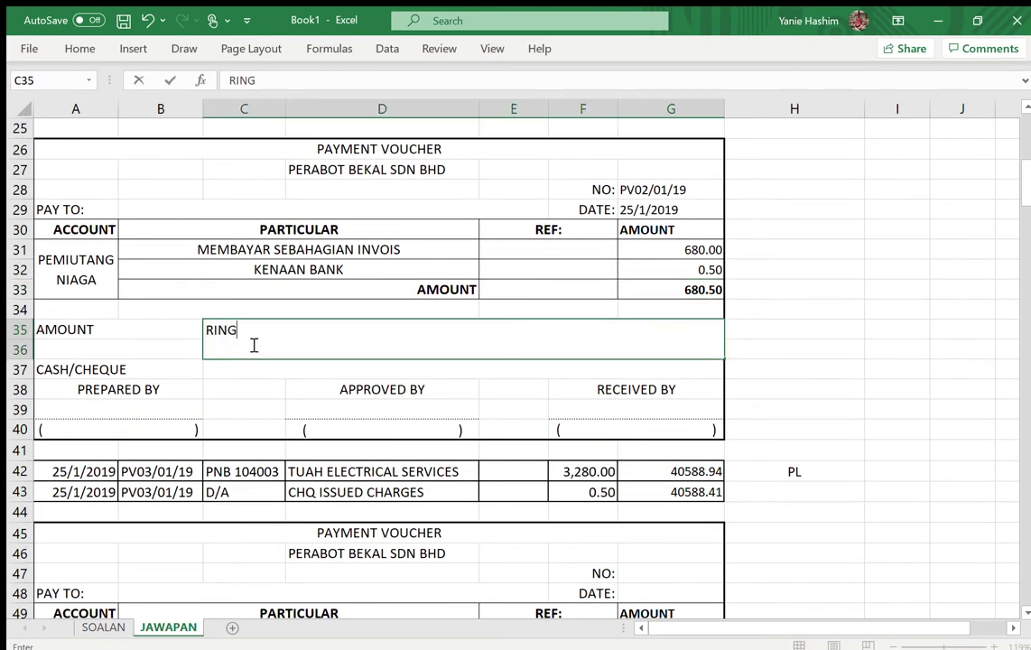
pyautogui.write('G')
pyautogui.write('IT MALAYSIA')
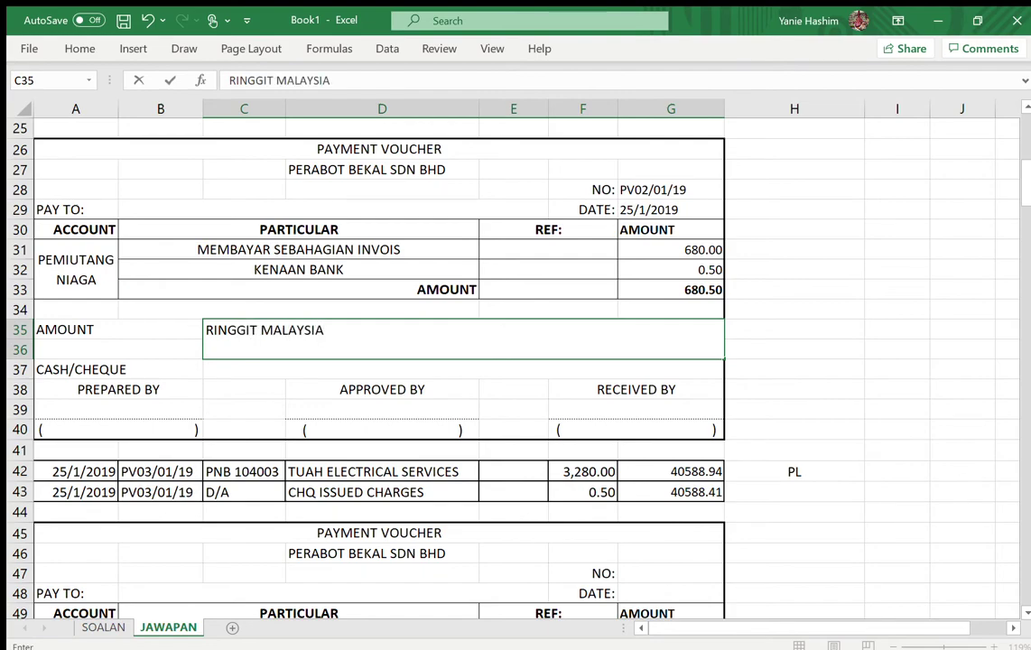
pyautogui.scroll(1, 462, 334)
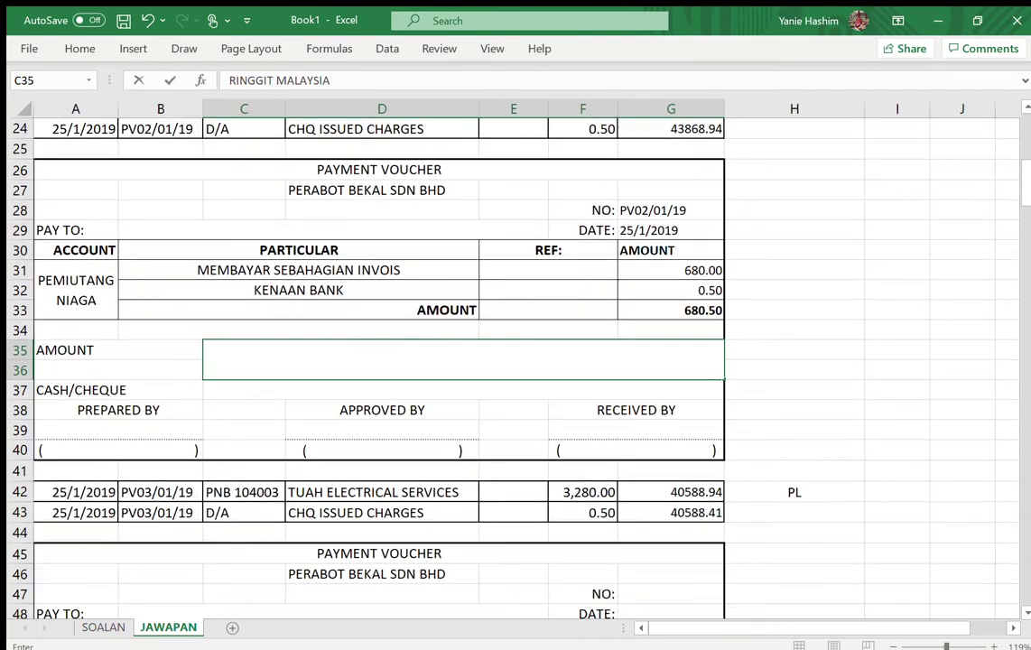
pyautogui.press('Escape')
# Write RINGGIT MALAYSIA ENAM RATUS LAPAN PULUH SAHAJA as the second voucher's amount in words in C35
pyautogui.keyDown('ctrl'); pyautogui.scroll(-3, 515, 361); pyautogui.keyUp('ctrl')
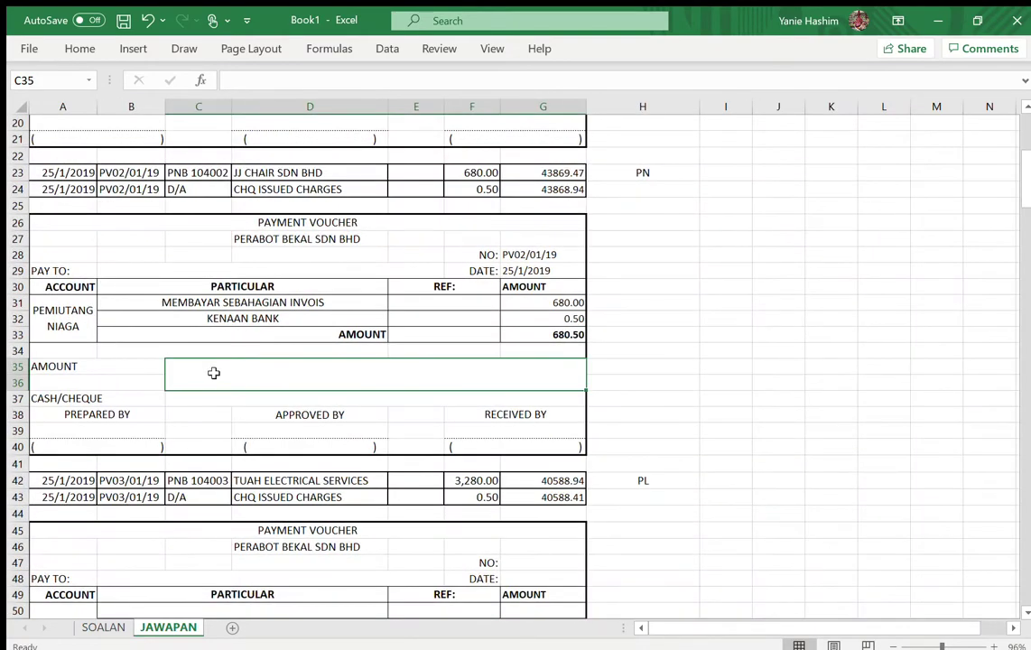
pyautogui.write('RINGG')
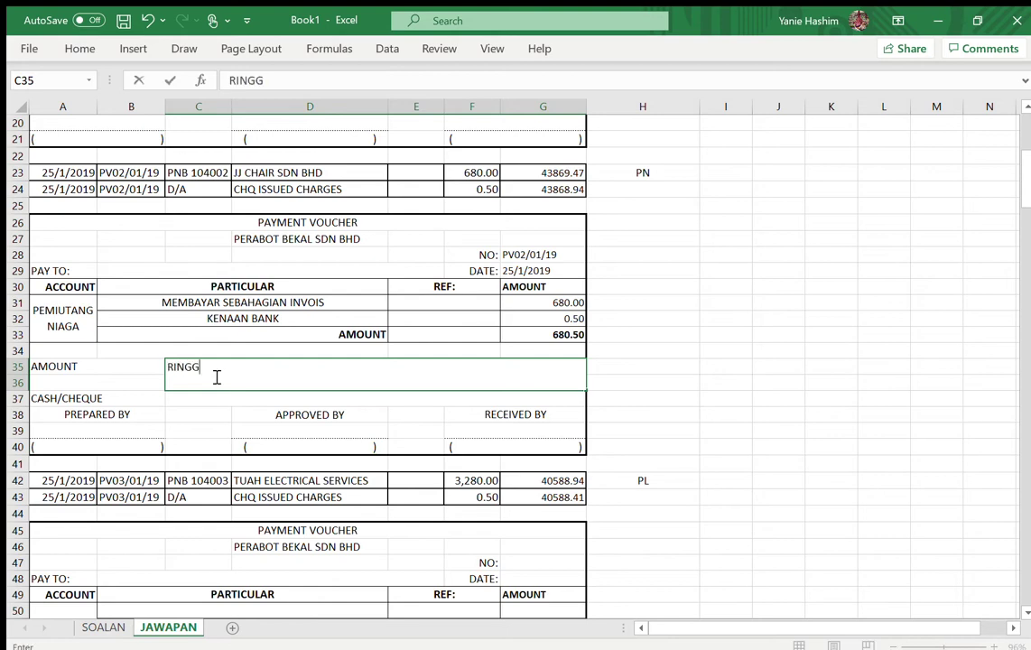
pyautogui.write('IT MAA')
pyautogui.write('ASY')
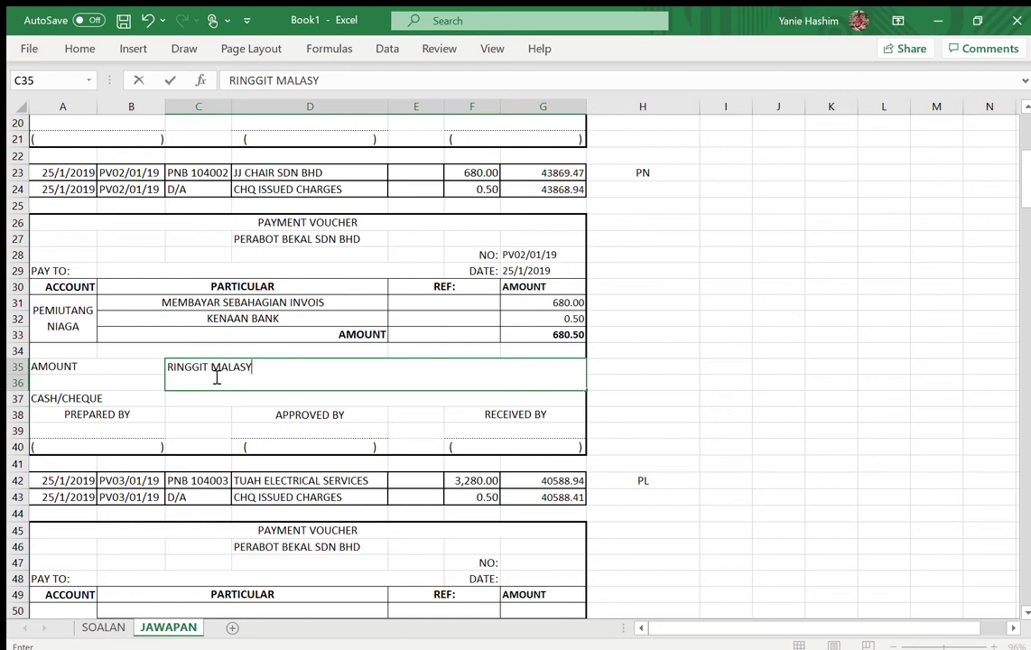
pyautogui.press('BackSpace')
pyautogui.press('BackSpace')
pyautogui.write('YSIA ENAM')
pyautogui.press('BackSpace')
pyautogui.write('NA')
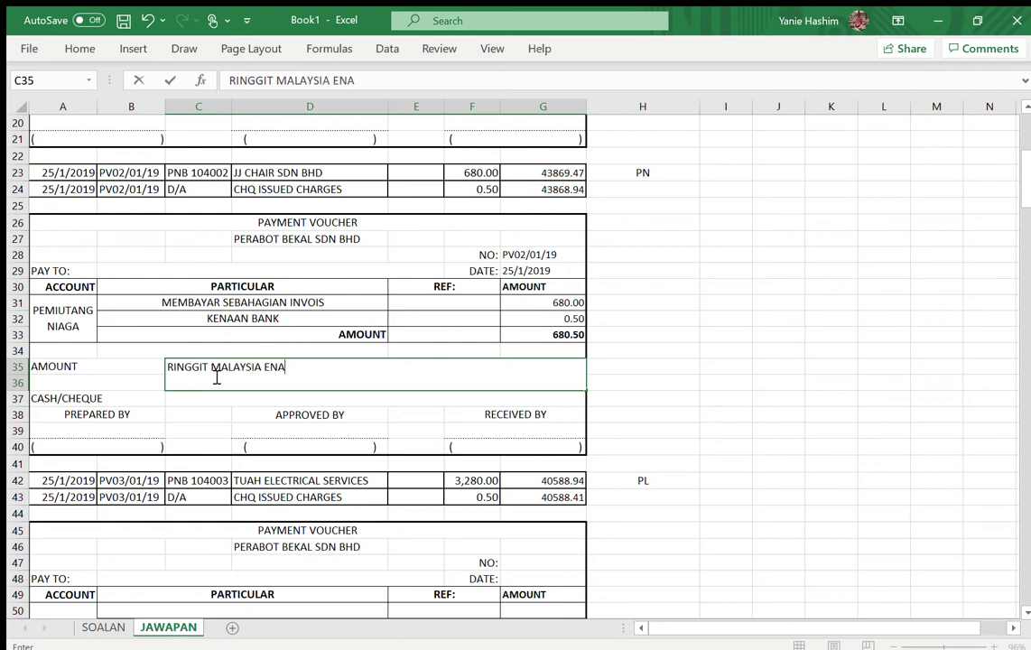
pyautogui.write('M RATUS LAPN')
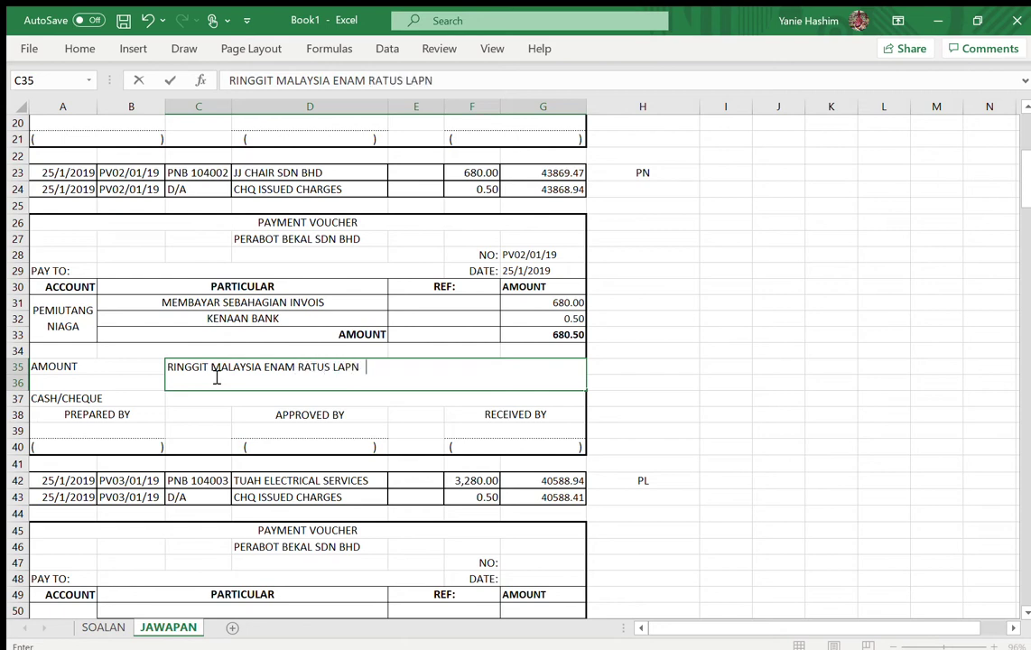
pyautogui.press('BackSpace')
pyautogui.write('AN PULUH SAHAJA')
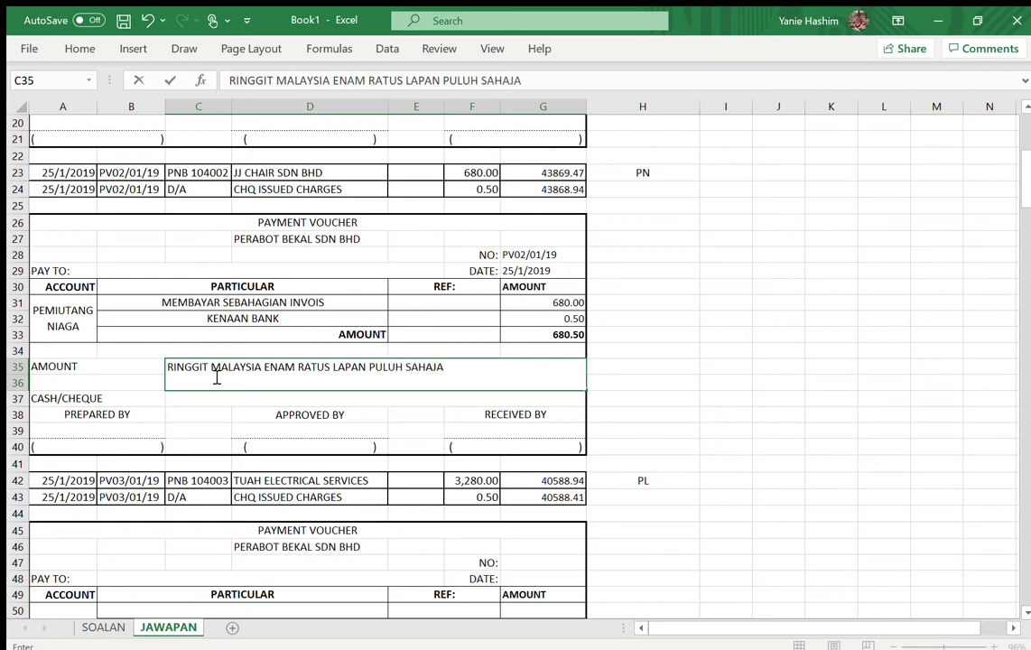
# Insert ", DAN LIMA PULUH SEN" before SAHAJA in the second voucher's amount in words
pyautogui.press('Left')
pyautogui.press('Right')
pyautogui.doubleClick(406, 370)
pyautogui.write(', DAN LIMA PULUH SEN')
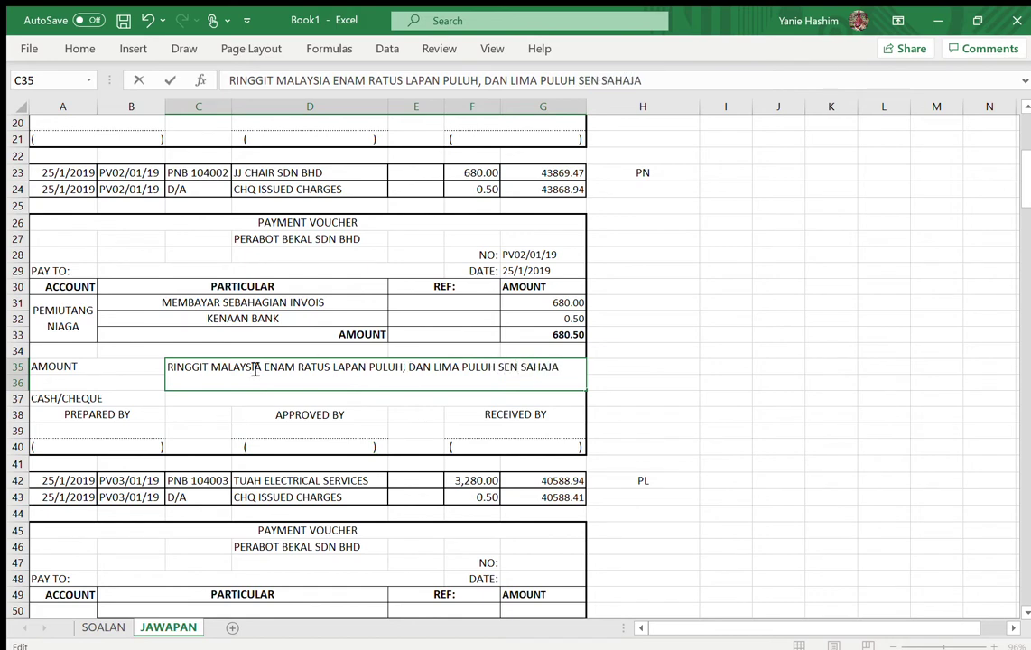
# Link the second voucher's cash/cheque reference in C37 to the cheque number in C23
pyautogui.click(196, 395)
pyautogui.write('=')
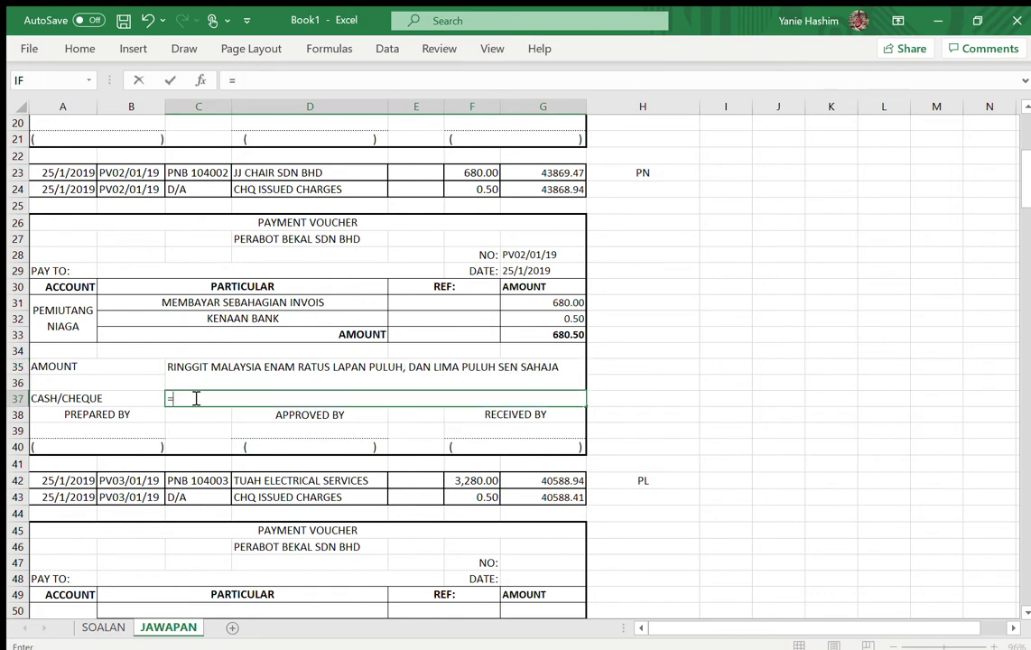
pyautogui.click(196, 172)
pyautogui.press('Return')
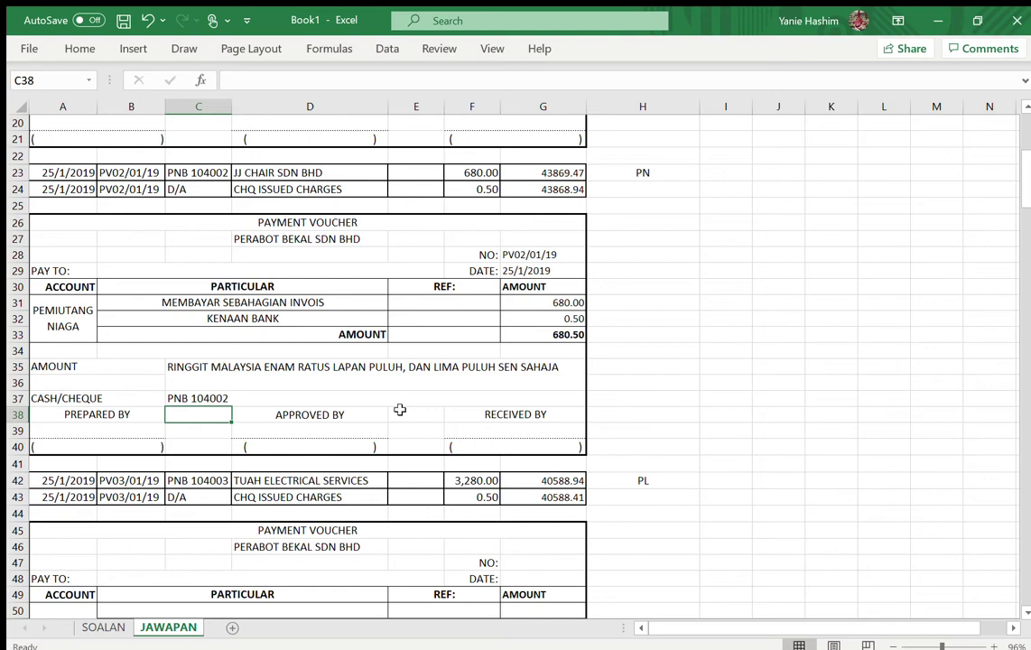
# Link the third voucher's number in G47 to the reference in B42 and its date in G48 to A42
pyautogui.scroll(-5, 539, 334)
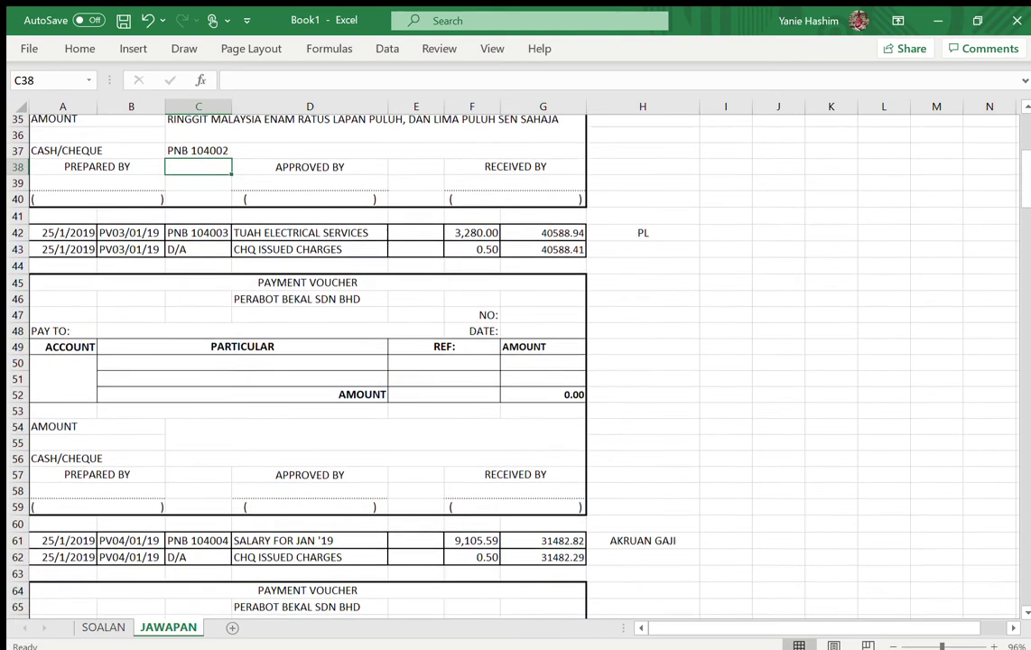
pyautogui.click(522, 319)
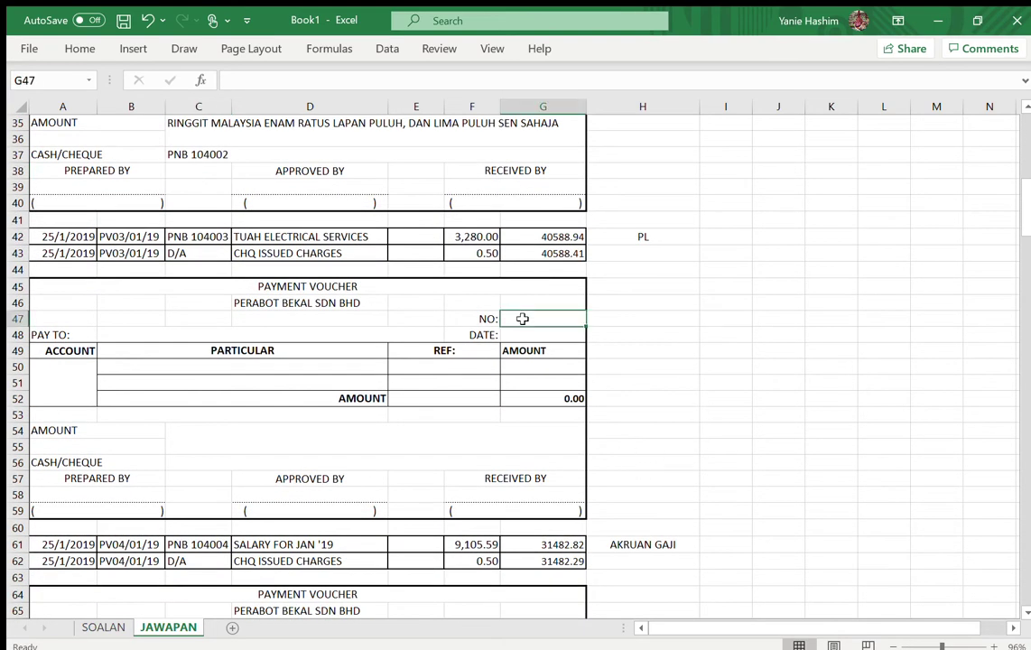
pyautogui.write('=')
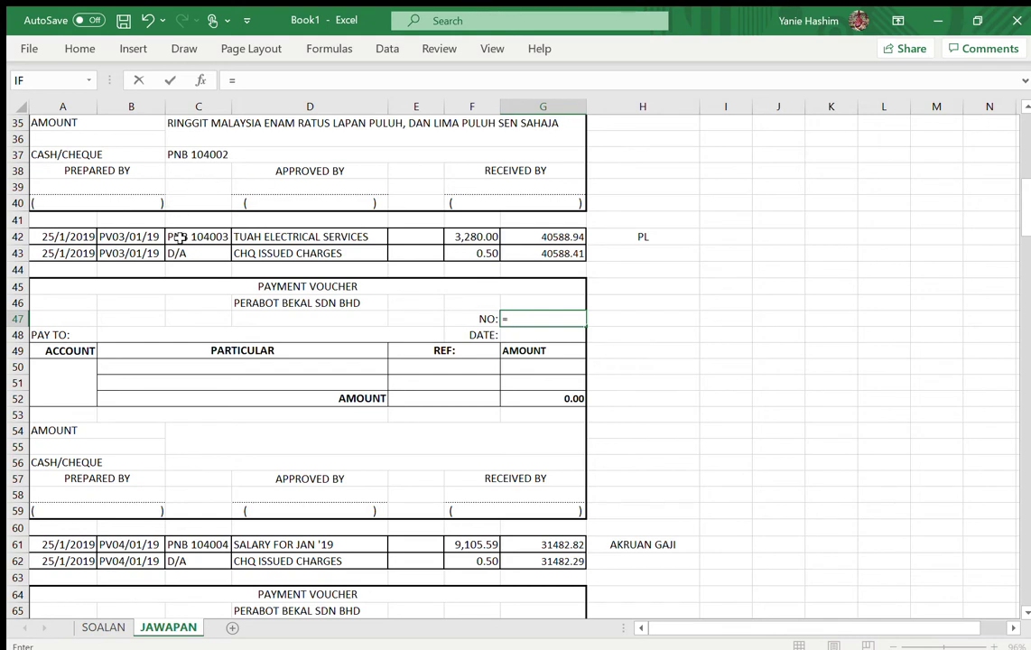
pyautogui.click(110, 237)
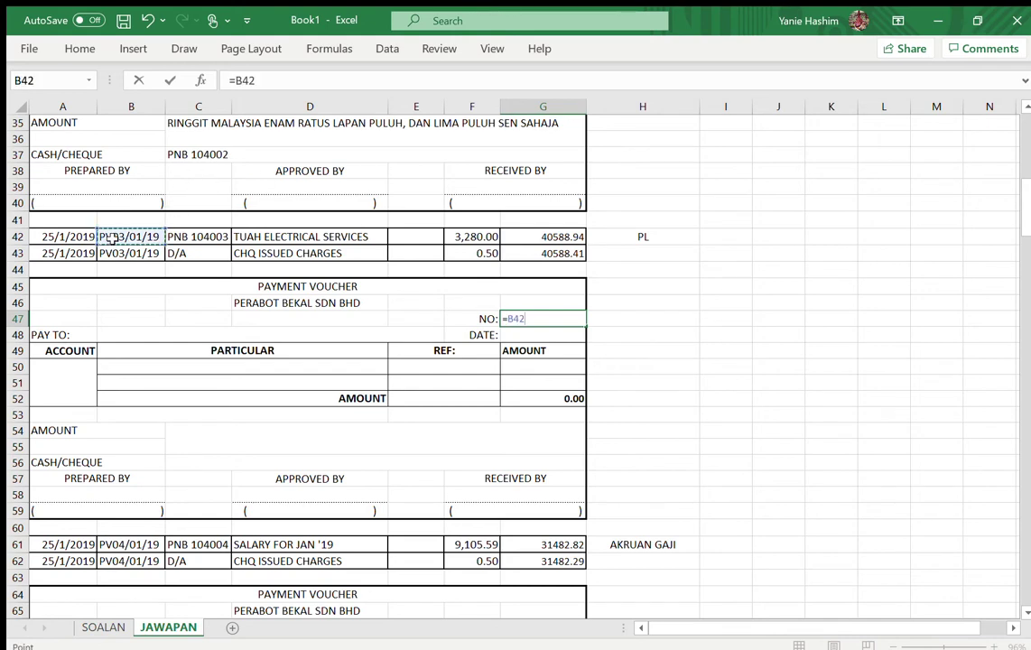
pyautogui.press('Return')
pyautogui.write('=')
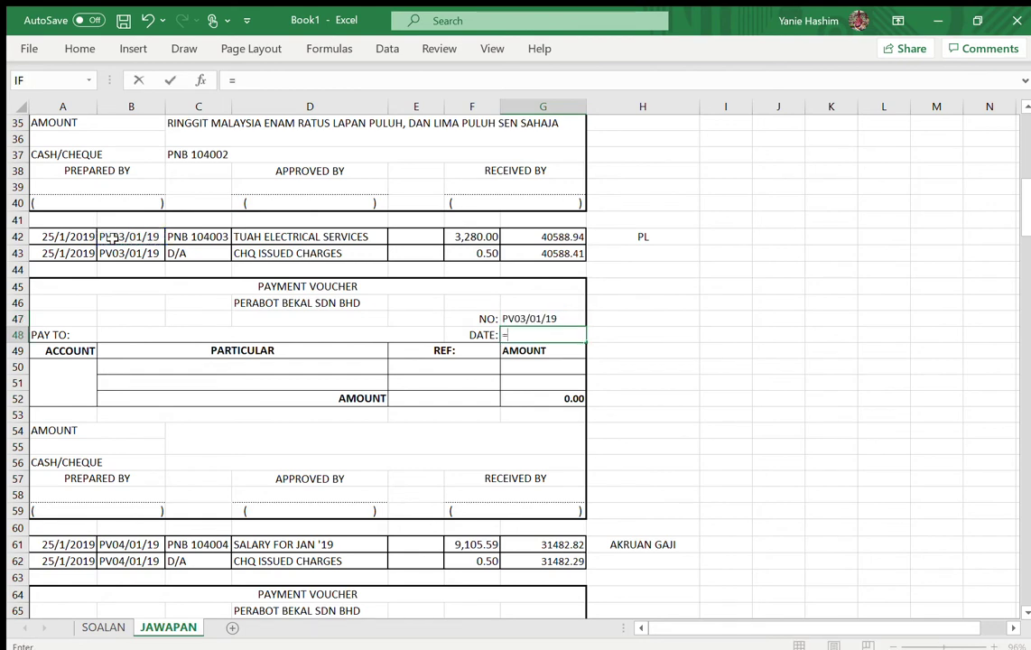
pyautogui.click(60, 237)
pyautogui.press('Return')
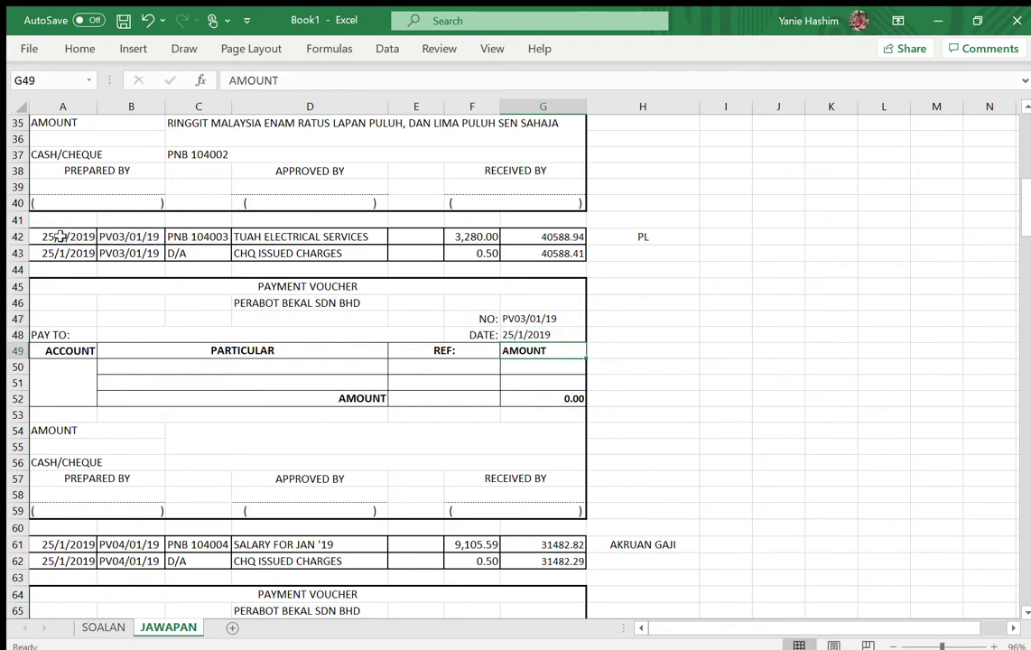
# Link the third voucher's payee in B48 to TUAH ELECTRICAL SERVICES in D42
pyautogui.click(138, 332)
pyautogui.write('=')
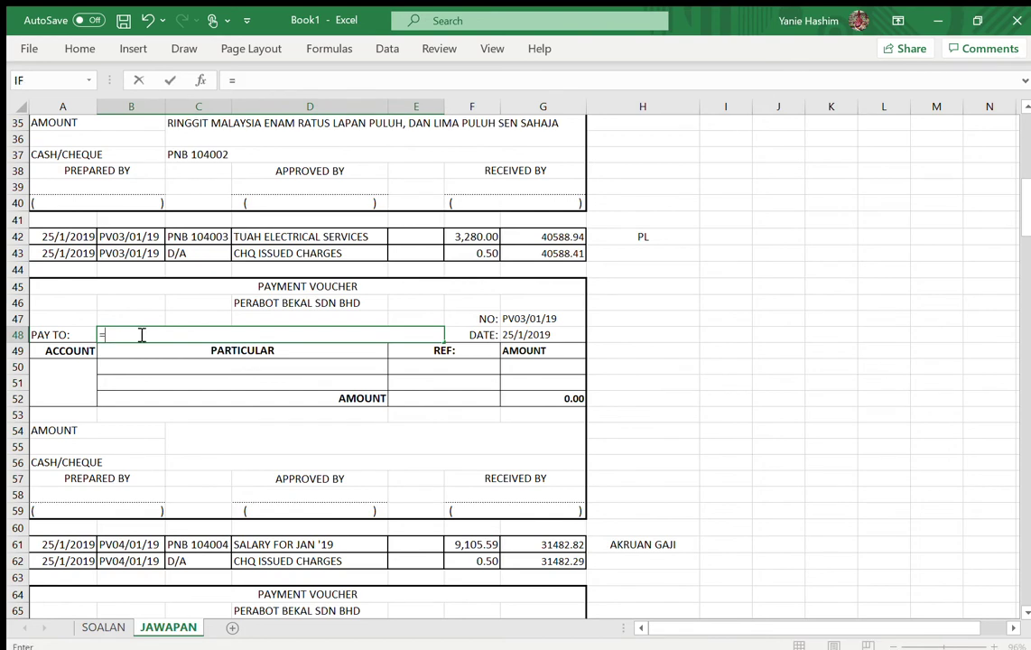
pyautogui.click(278, 239)
pyautogui.press('Return')
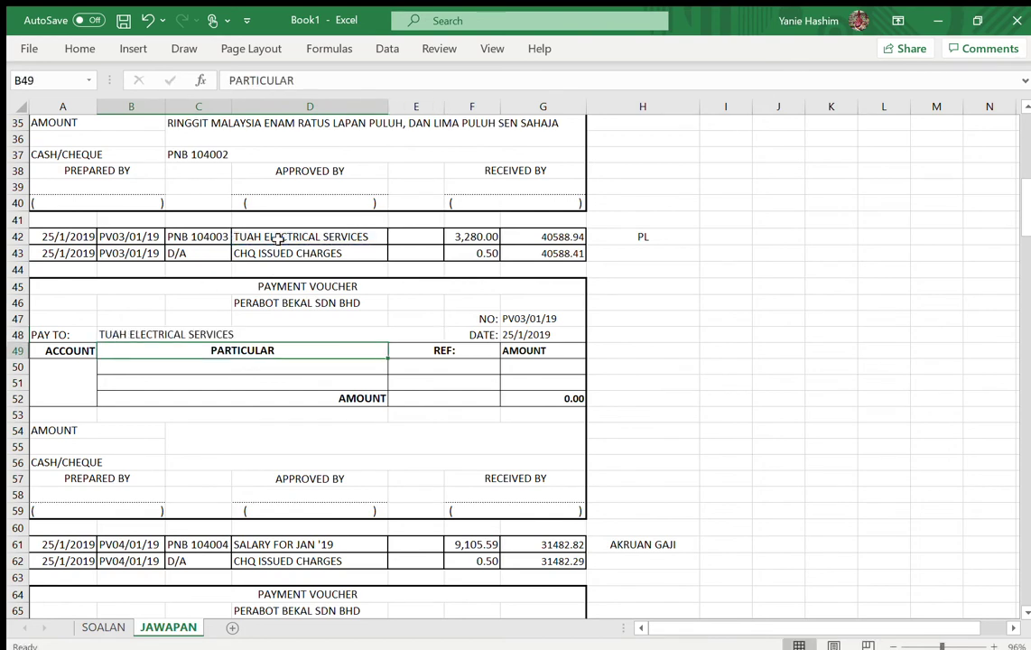
# Enter PEMIUTANG LAIN as the third voucher's account in A50 and MEMBAYAR as its first particular in B50
pyautogui.click(73, 368)
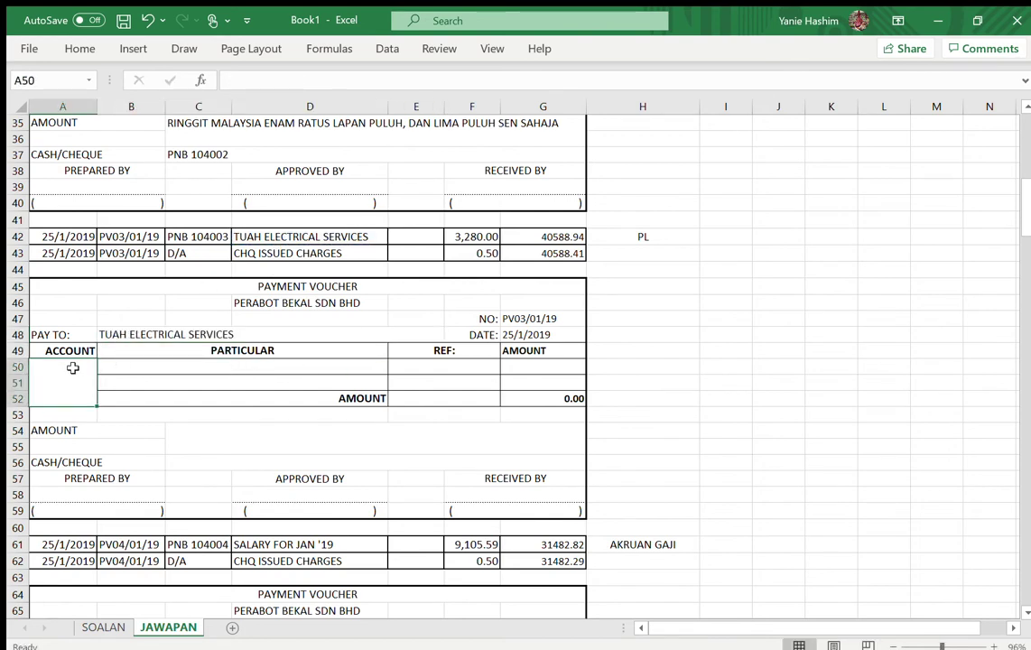
pyautogui.write('PEMIUTANG LAIN')
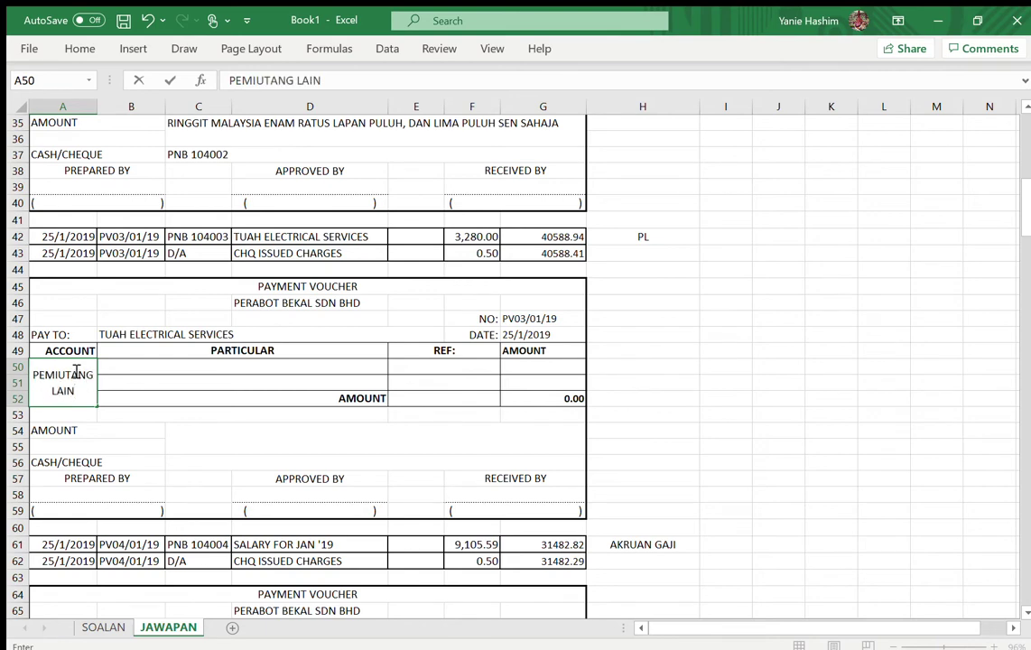
pyautogui.click(216, 367)
pyautogui.write('MEMBAYAR')
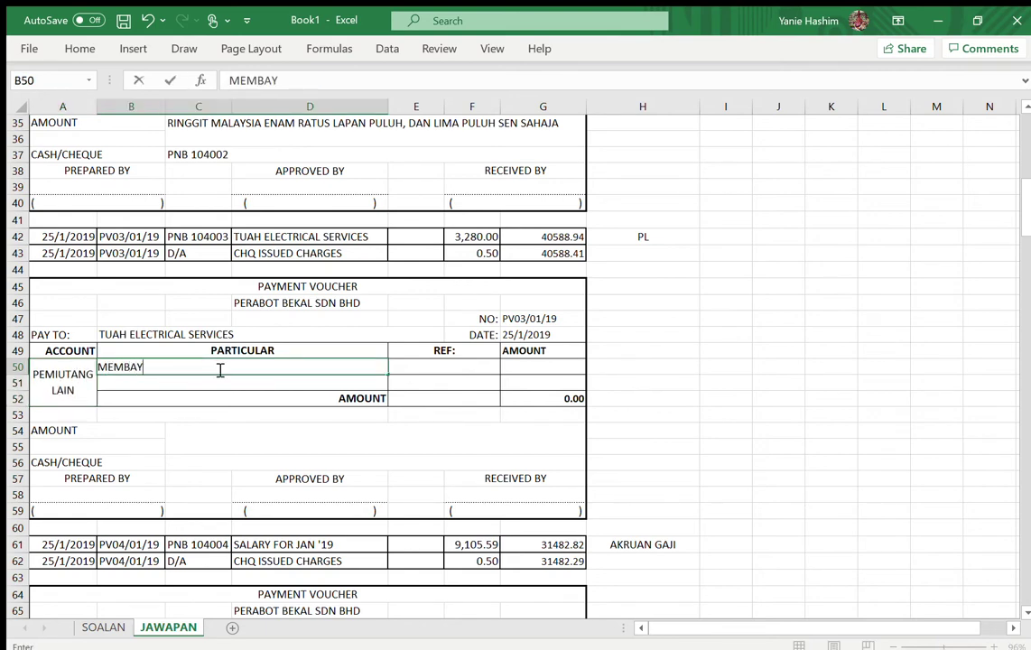
# Check the creditor lists and their payment notes on the SOALAN sheet and return to the JAWAPAN sheet
pyautogui.click(101, 626)
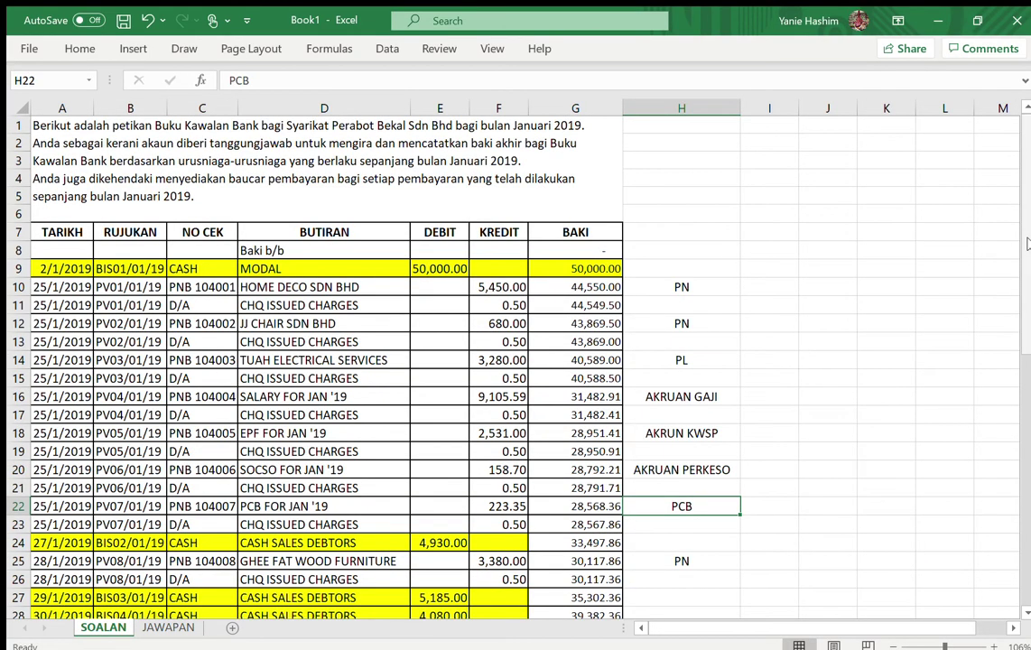
pyautogui.scroll(-4, 1023, 255)
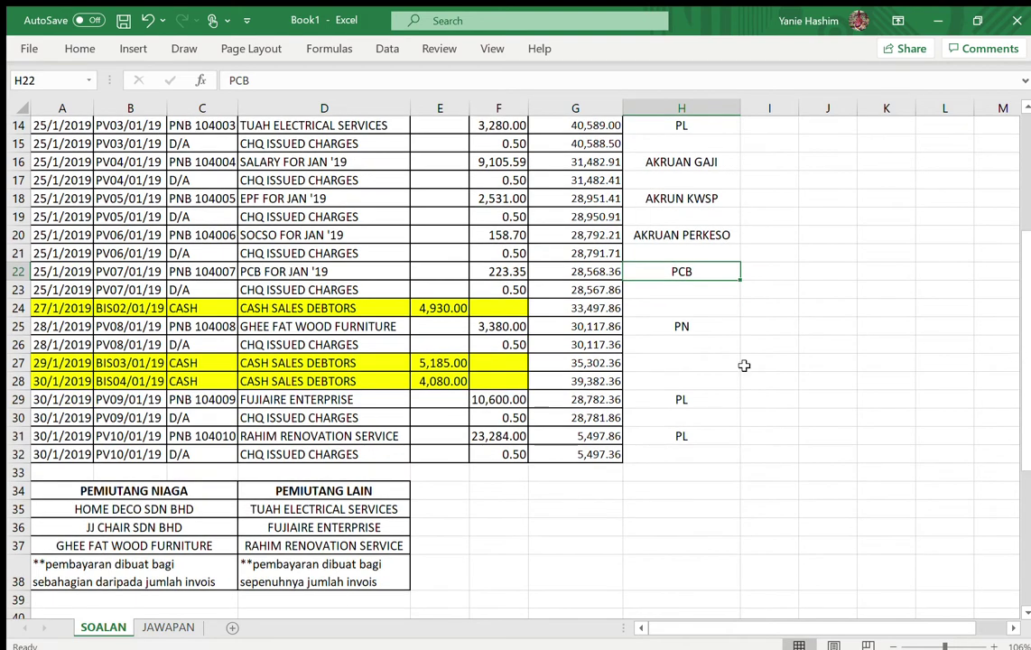
pyautogui.click(170, 625)
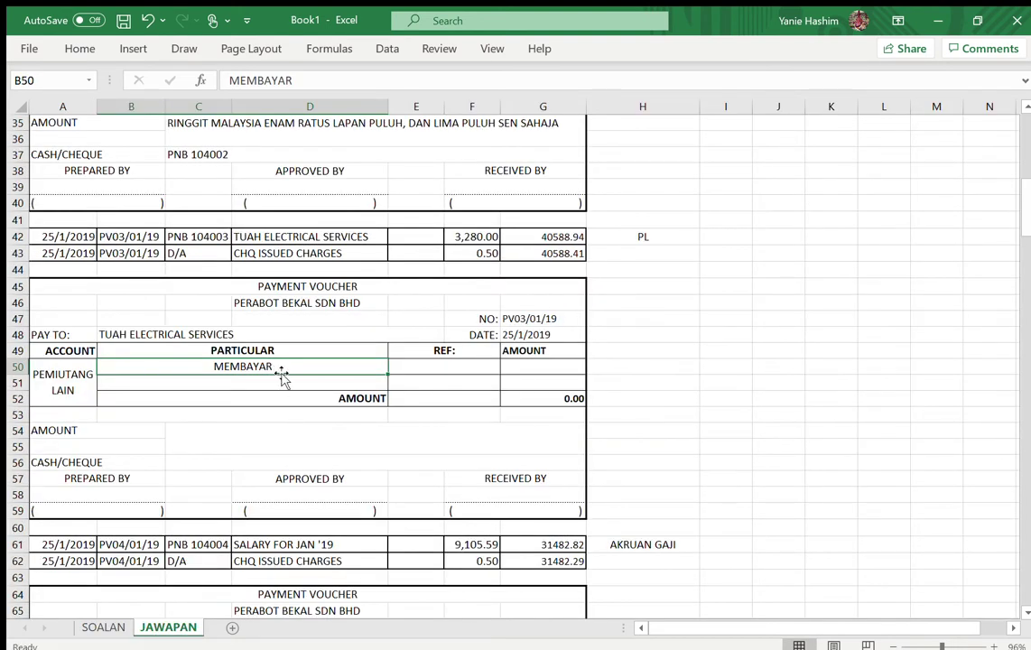
# Replace the third voucher's first particular in B50 with MENJELASKAN INVOIS
pyautogui.write('MENJELA')
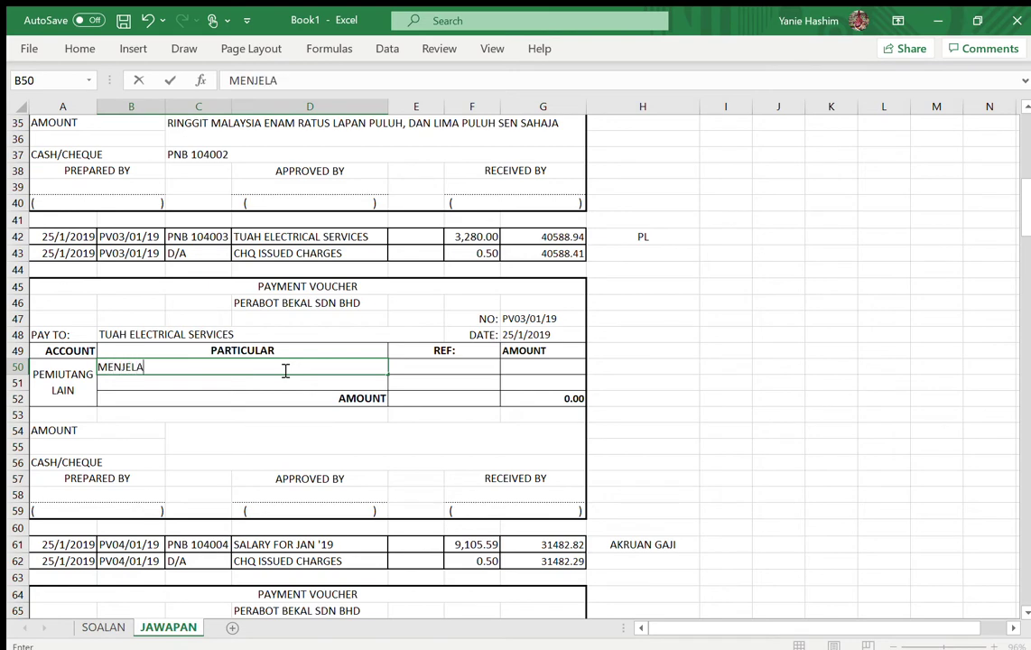
pyautogui.write('SKAN INBOIS')
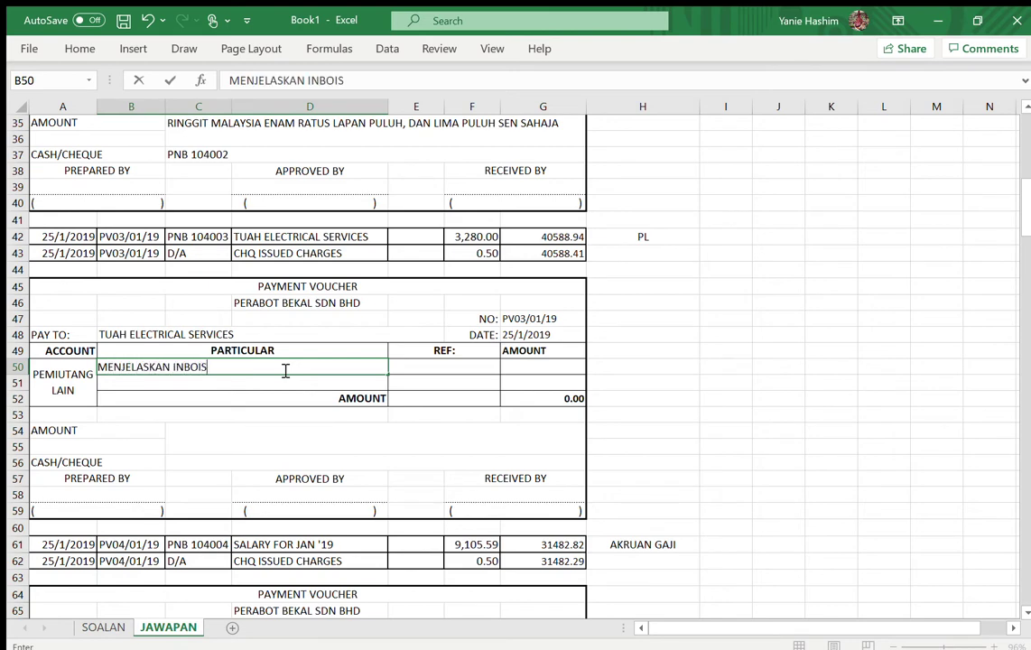
pyautogui.press('BackSpace')
pyautogui.press('BackSpace')
pyautogui.press('BackSpace')
pyautogui.press('BackSpace')
pyautogui.write('VOIS')
# Link the third voucher's invoice amount in G50 to the TUAH ELECTRICAL SERVICES credit in F42
pyautogui.press('Tab')
pyautogui.press('Tab')
pyautogui.hotkey('shift', 'Tab')
pyautogui.press('Tab')
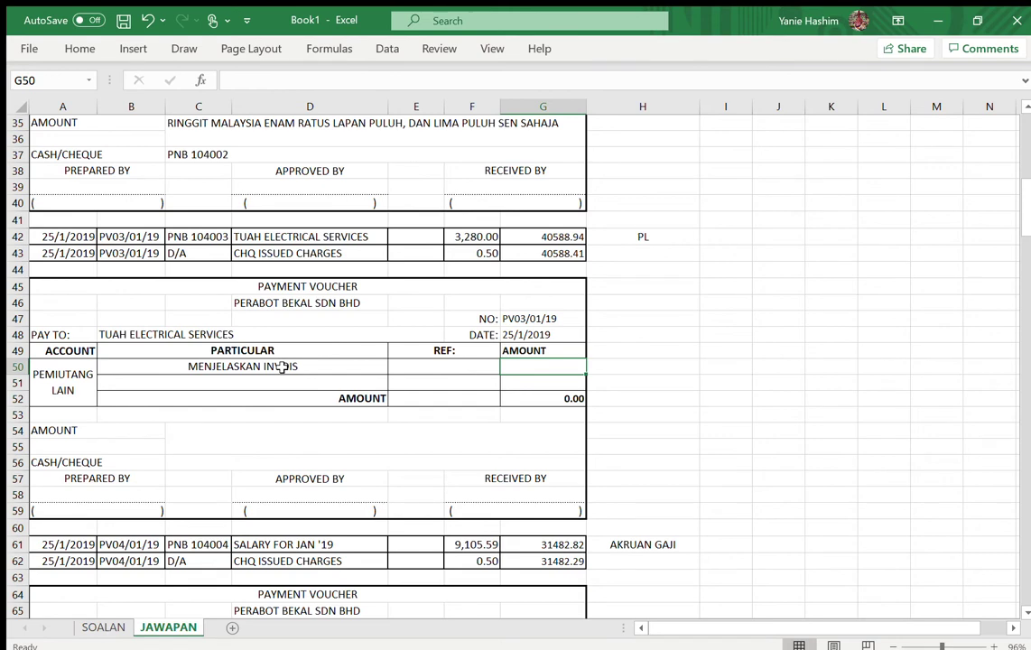
pyautogui.write('=')
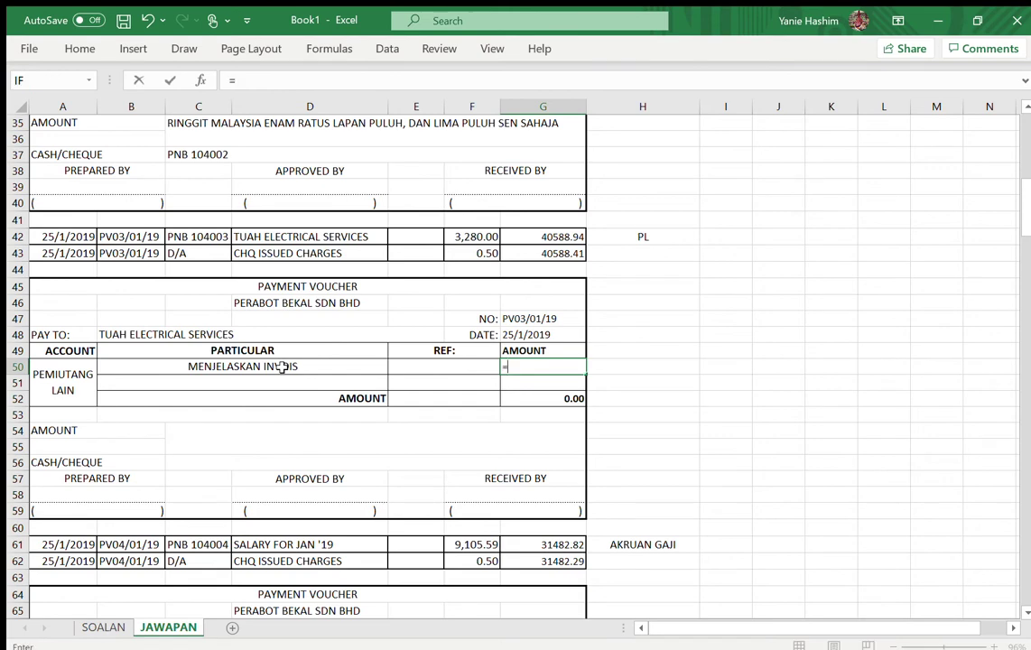
pyautogui.click(477, 237)
pyautogui.press('Return')
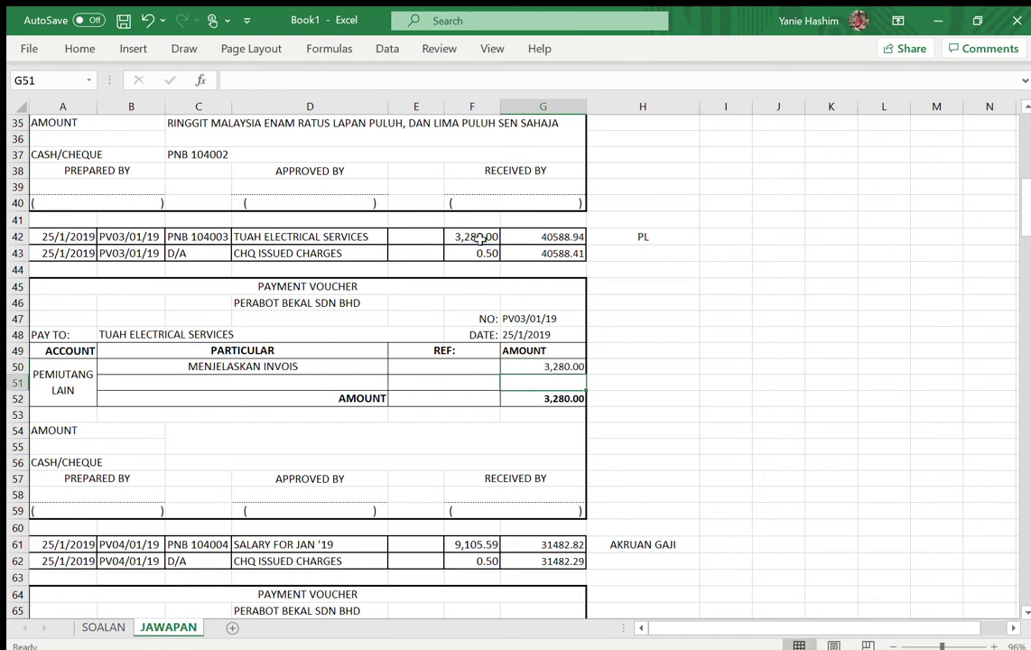
# Enter KENAAN BANK as the second particular in B51 and link its amount in G51 to the cheque charge in F43
pyautogui.click(213, 383)
pyautogui.write('KENAAN BANK')
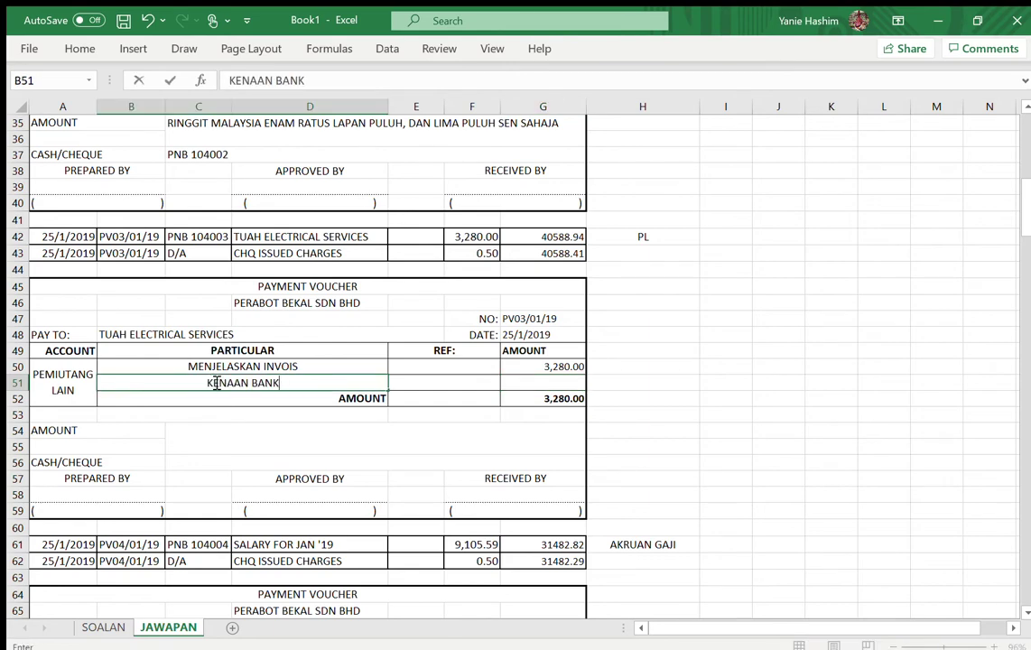
pyautogui.press('Tab')
pyautogui.press('Tab')
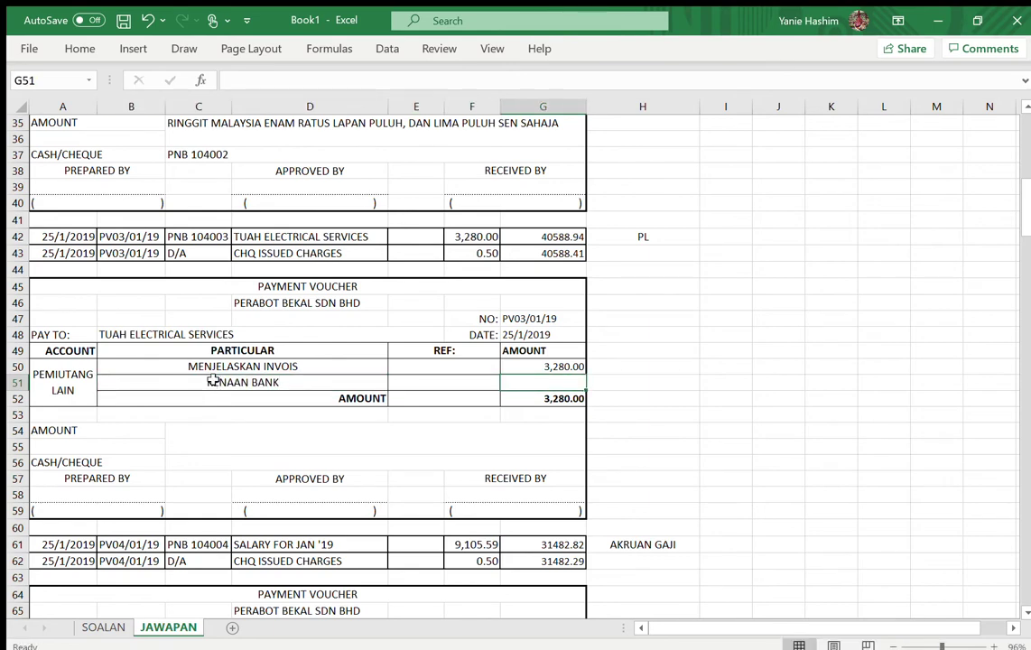
pyautogui.write('-')
pyautogui.press('BackSpace')
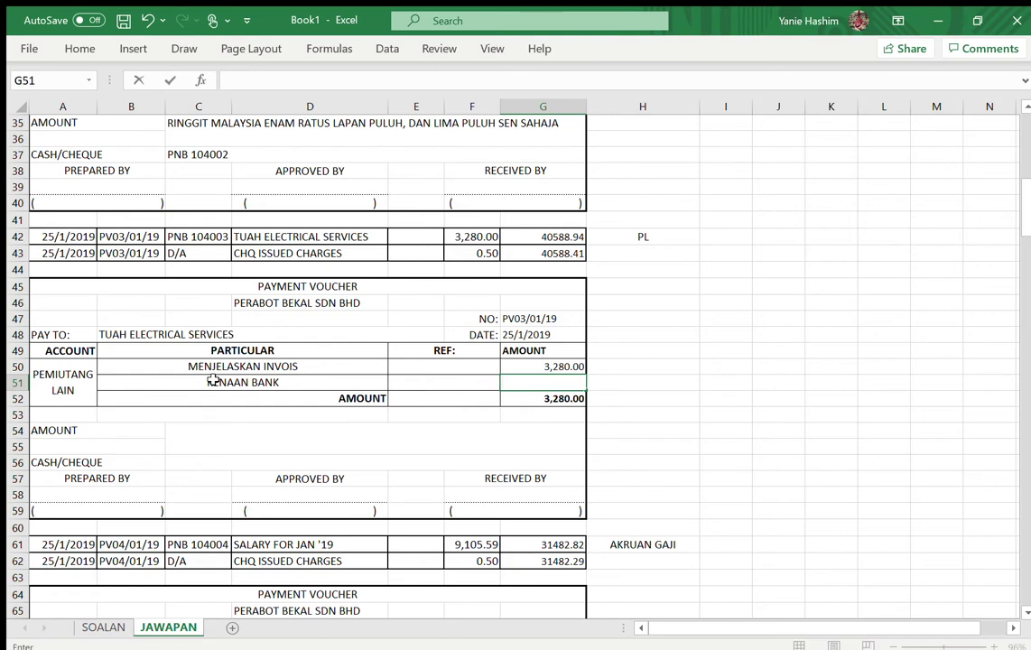
pyautogui.write('=')
pyautogui.click(481, 253)
pyautogui.press('Return')
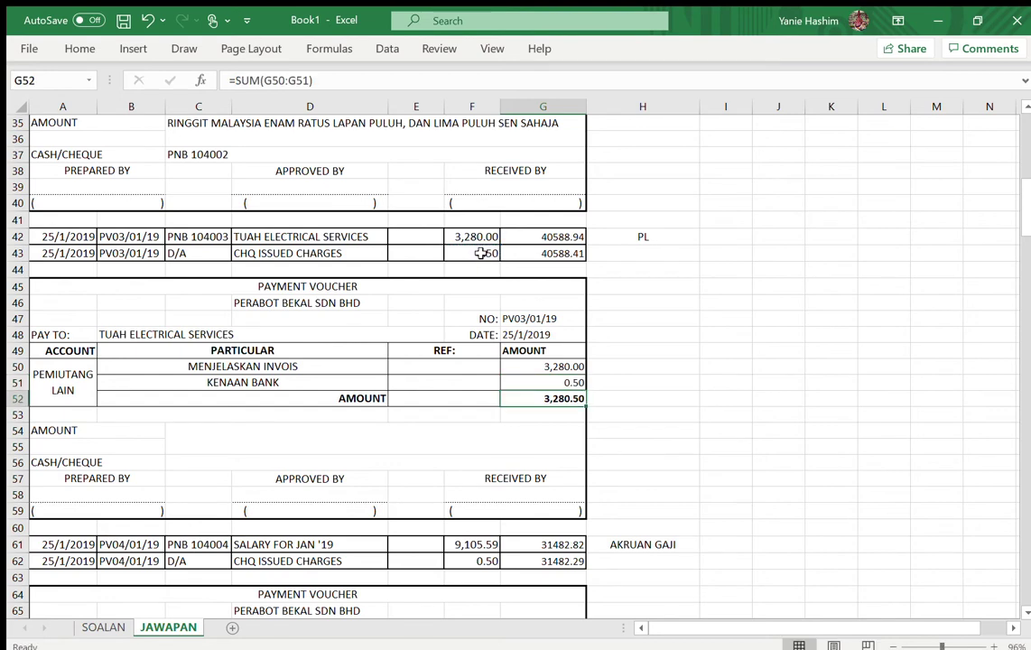
# Enter RINGGIT MALAYSIA TIGA RIBU DUA RATUS LAPAN PULUH DAN LIMA PULUH SEN SAHAJA as the third voucher's amount in words in C54
pyautogui.click(185, 437)
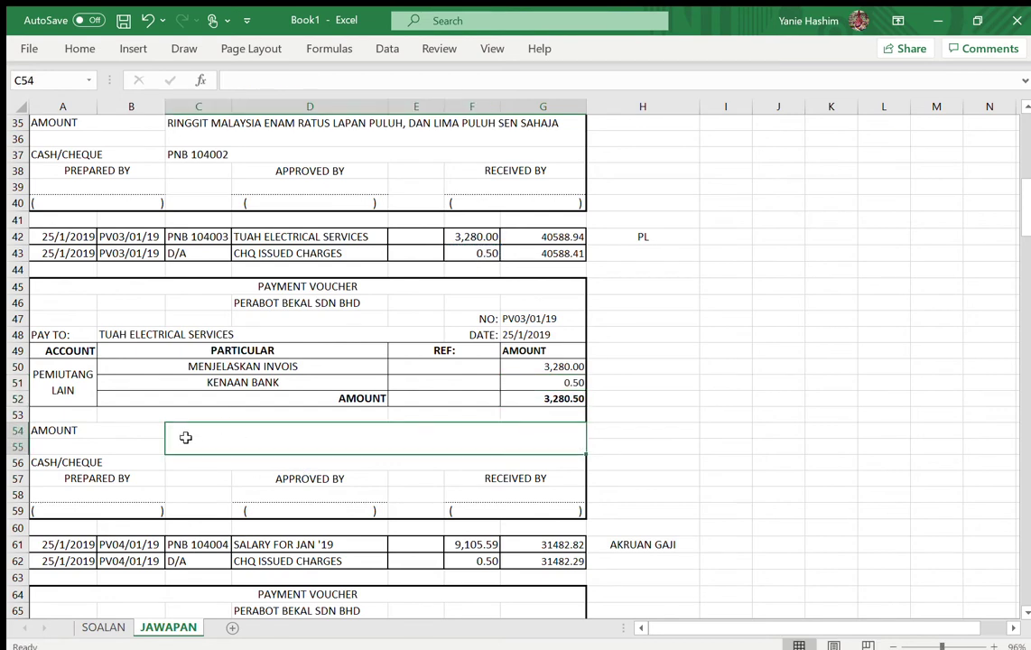
pyautogui.write('RI')
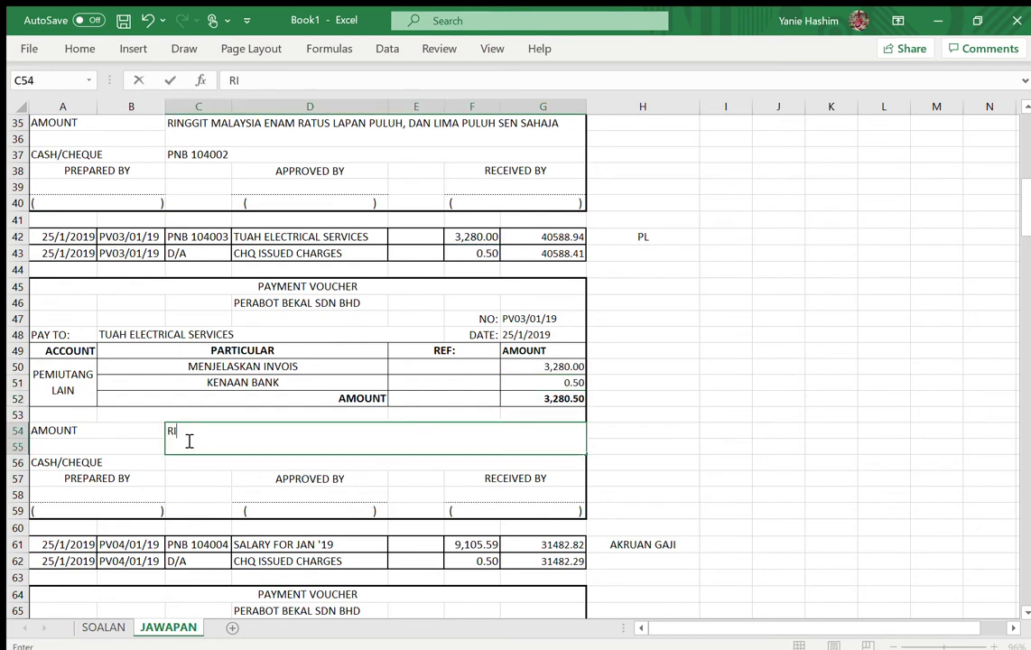
pyautogui.write('NGGIT MALAYSIA')
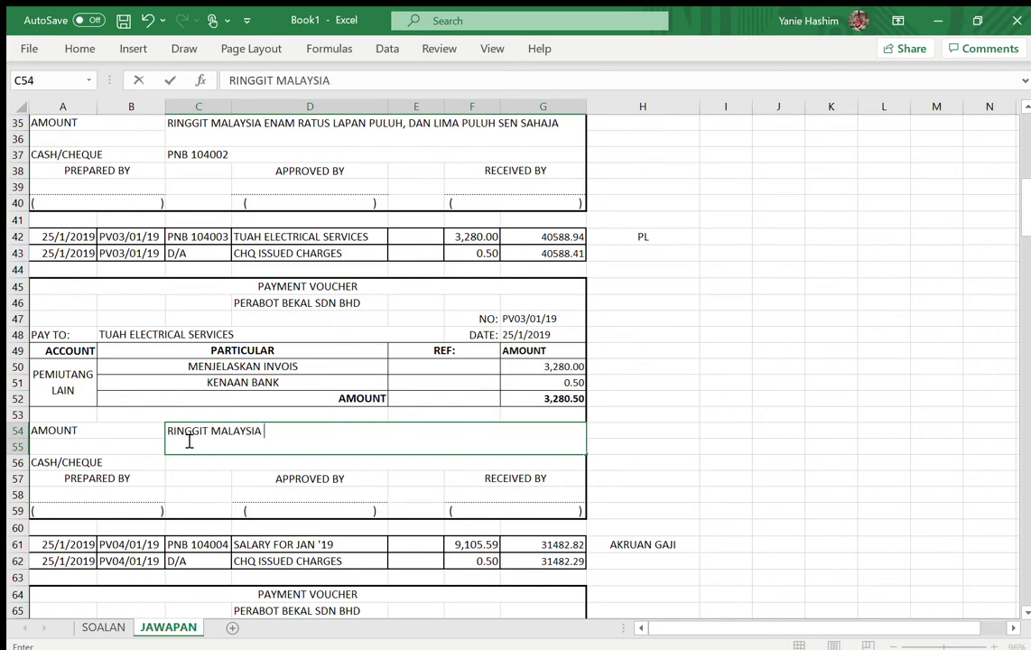
pyautogui.write(' TIGA RIBU')
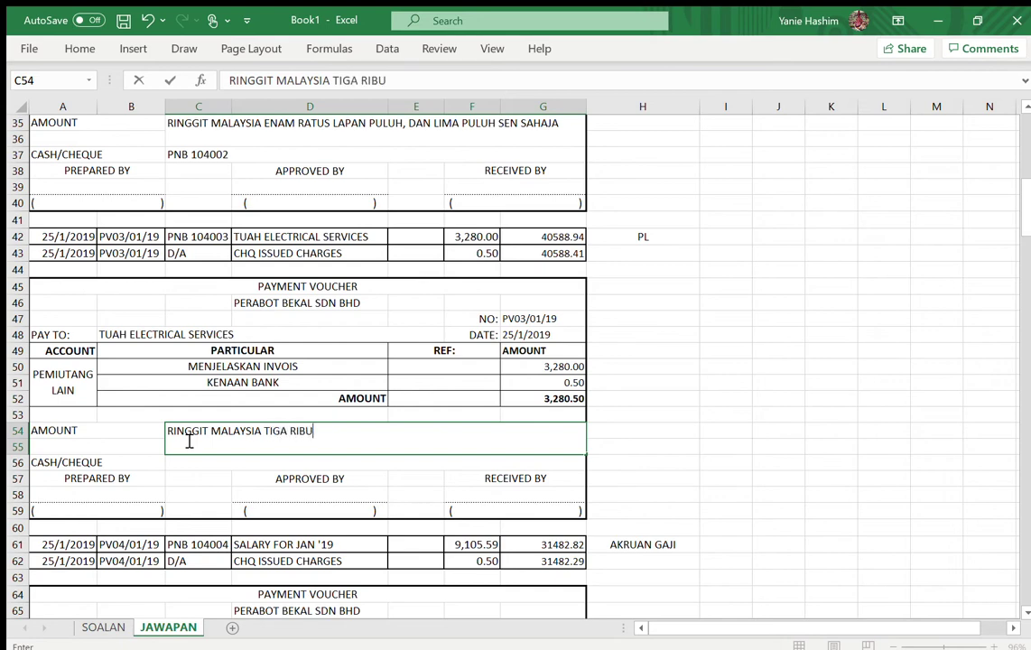
pyautogui.write(' DUA RA')
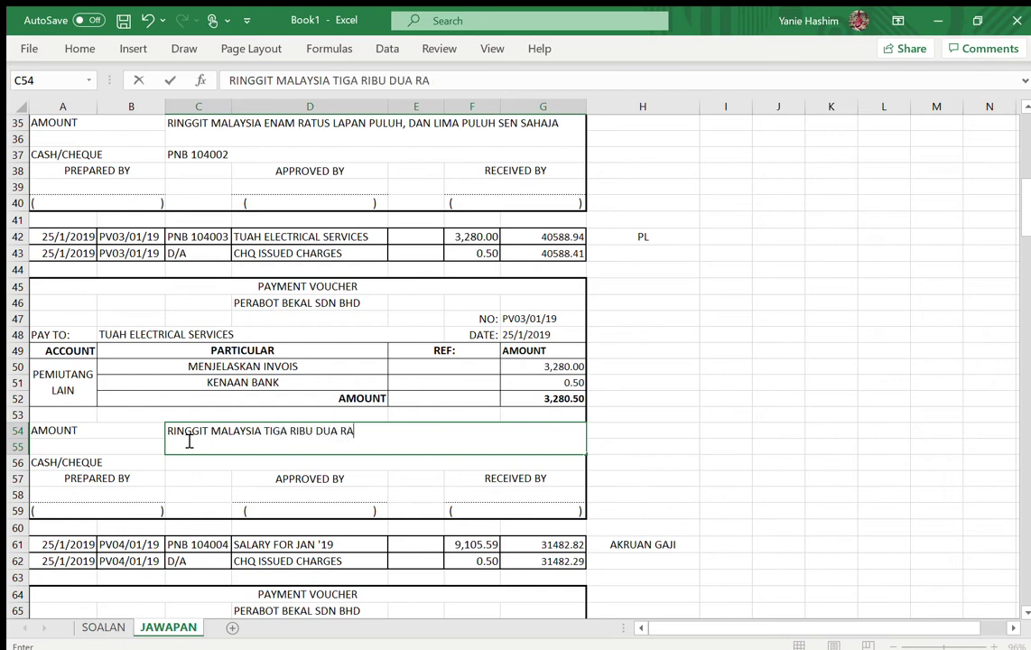
pyautogui.write('TUS LAPAN PULUH DAN LIMA PULUH SEN SAHAJA')
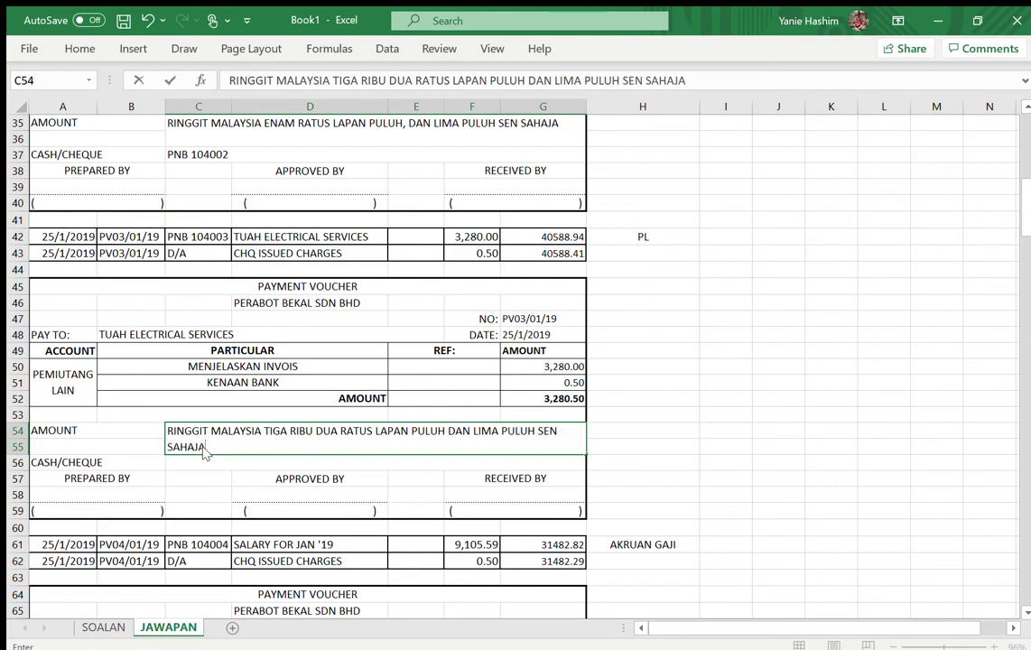
# Link the third voucher's cash/cheque reference in C56 to the cheque number in C42
pyautogui.click(205, 466)
pyautogui.write('=')
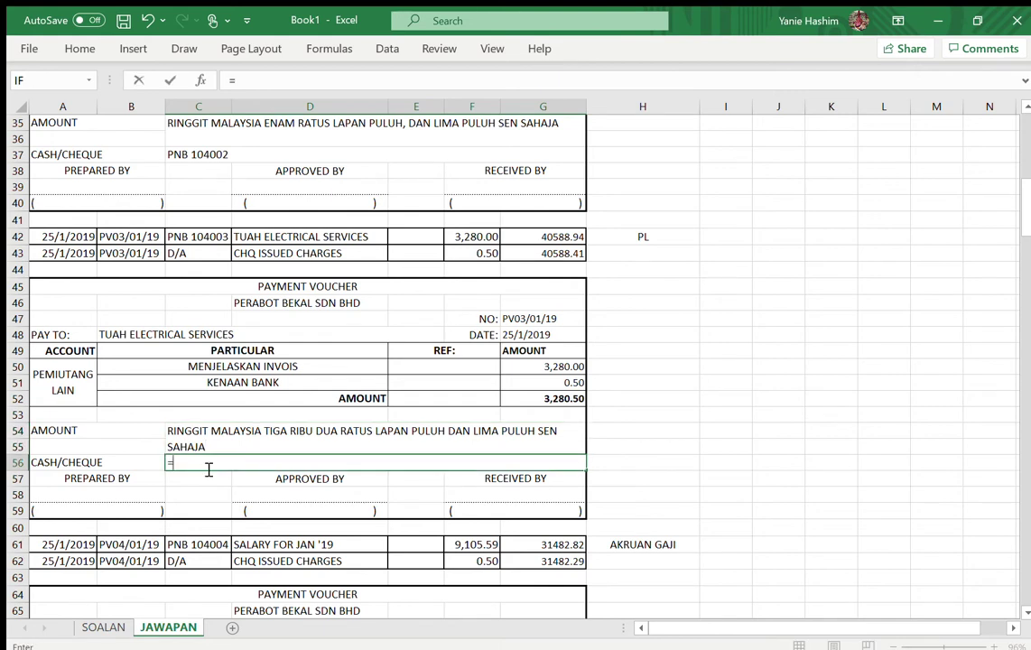
pyautogui.click(197, 238)
pyautogui.press('Return')
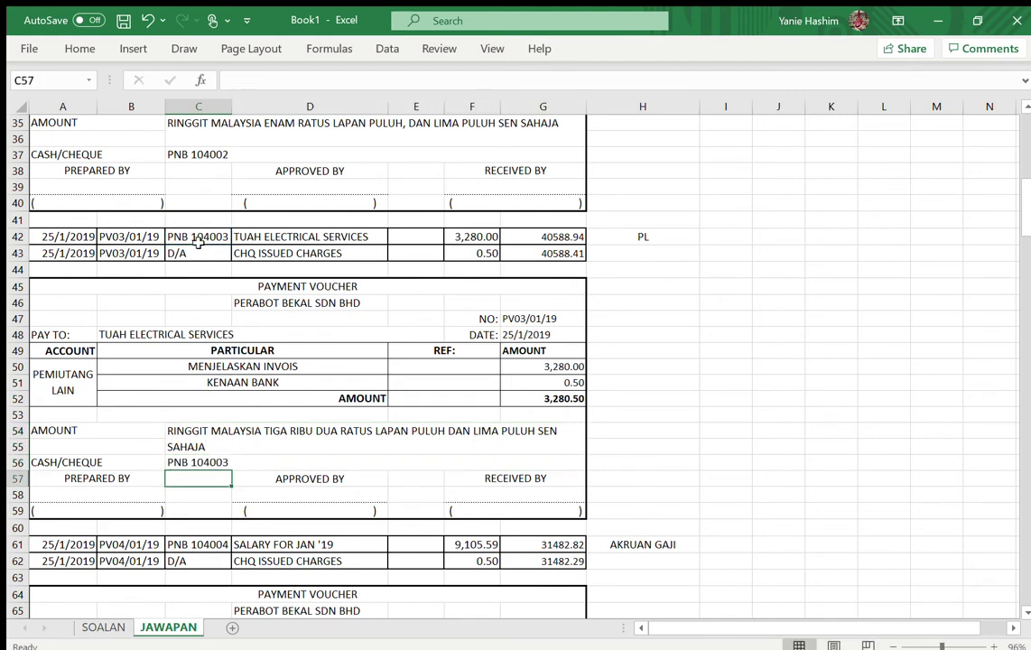
# Link the fourth voucher's payee in B67 to SALARY FOR JAN '19 in D61
pyautogui.scroll(-5, 700, 444)
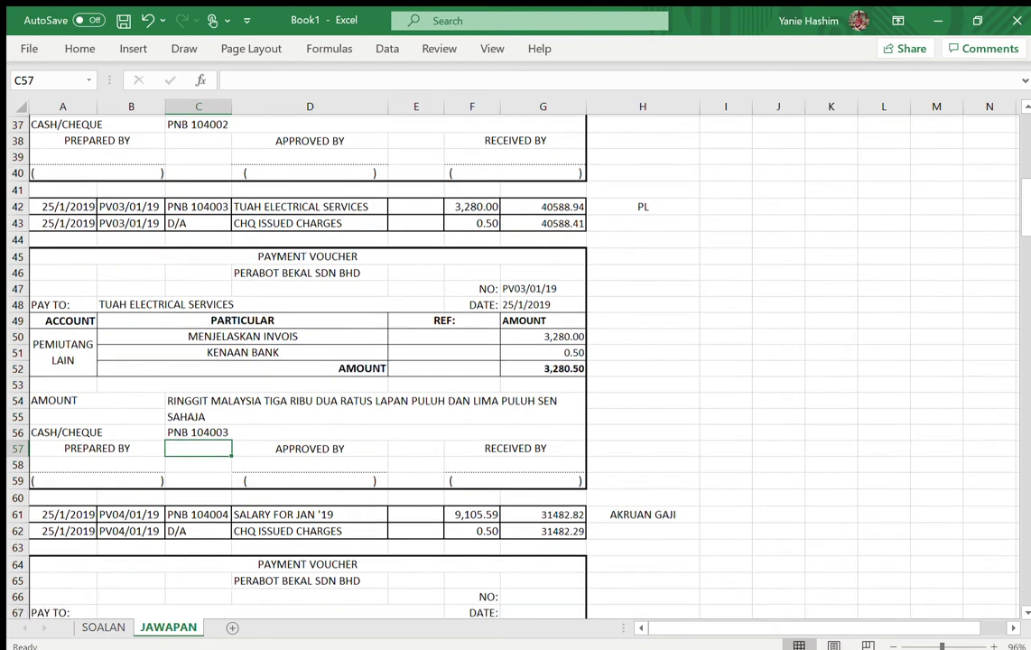
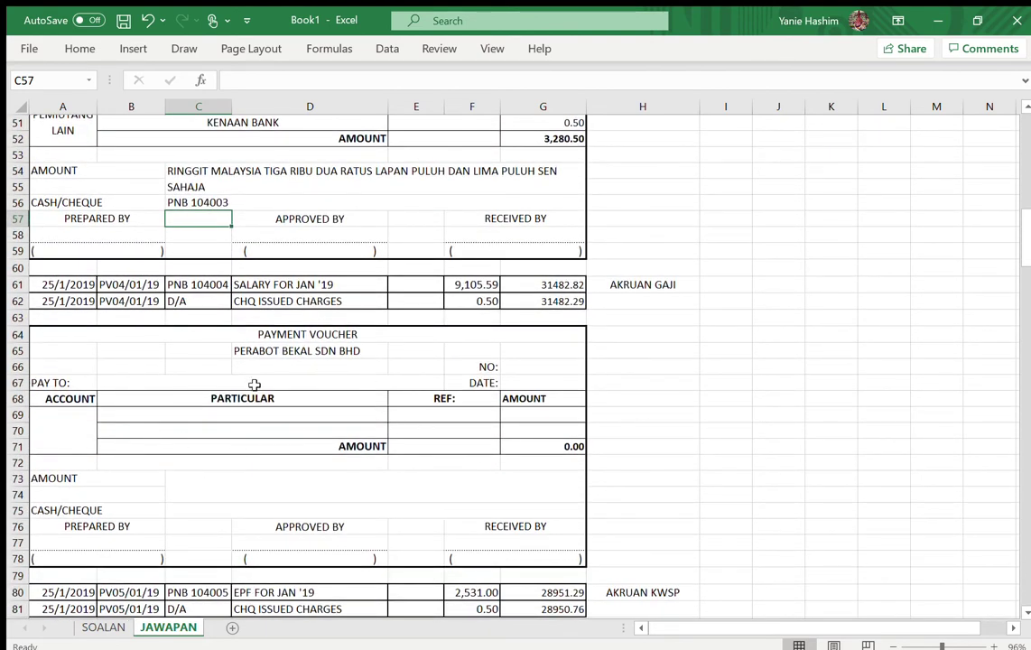
pyautogui.click(117, 384)
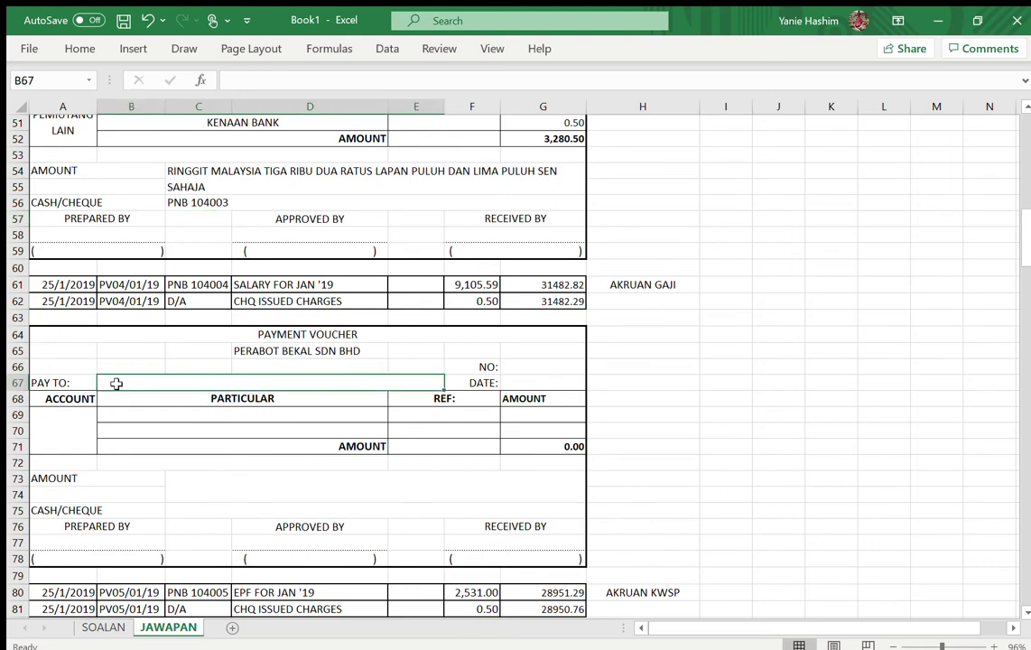
pyautogui.write('=')
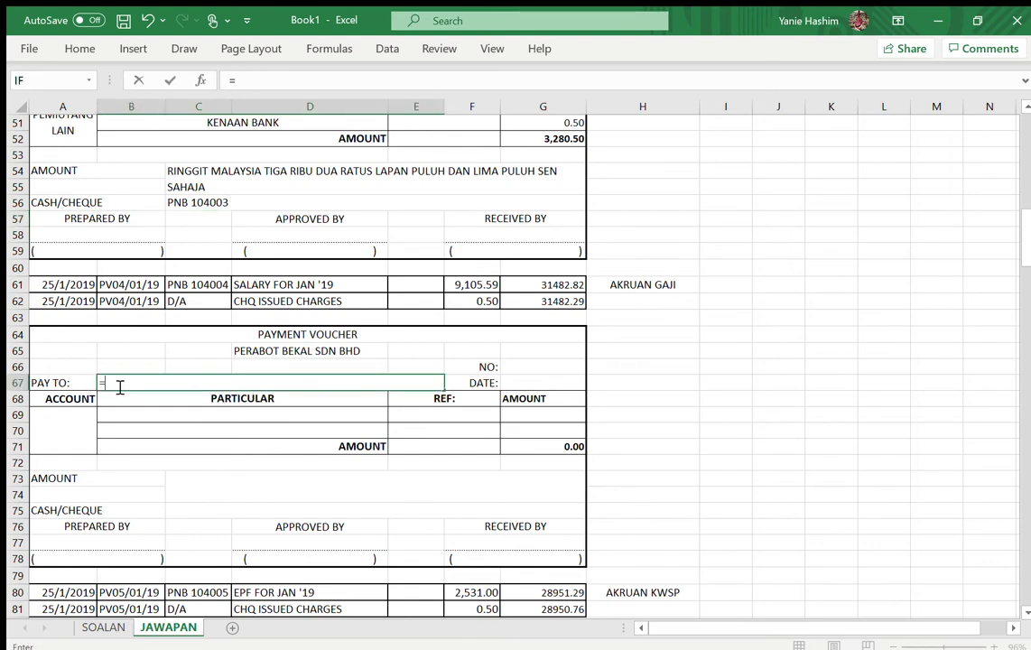
pyautogui.click(251, 285)
pyautogui.press('Return')
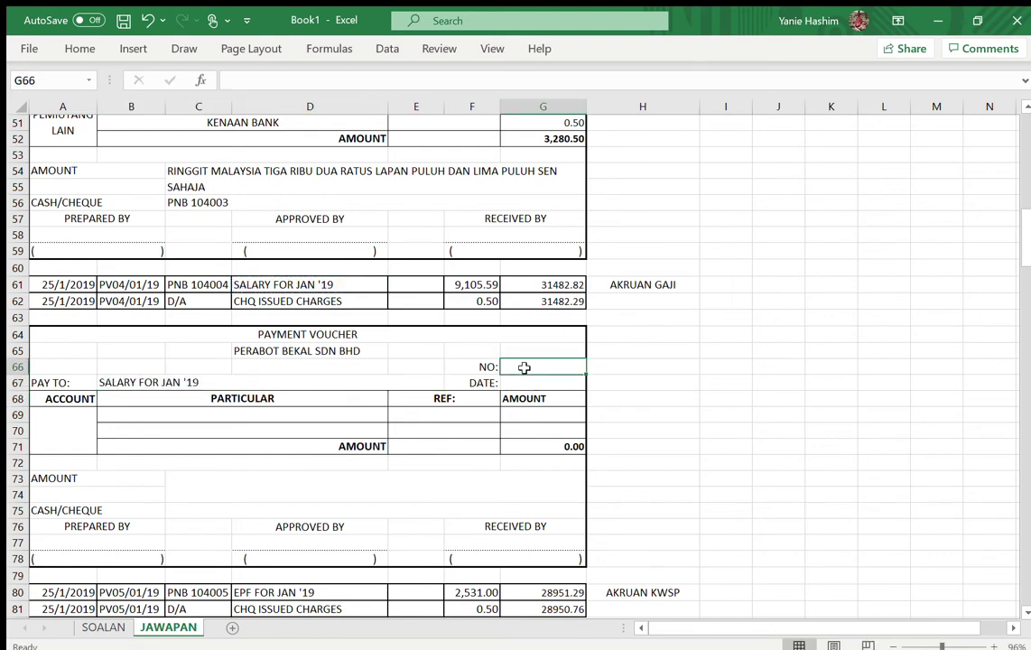
# Link the fourth voucher's number in G66 to the reference in B61 and its date in G67 to A61
pyautogui.write('=')
pyautogui.click(120, 286)
pyautogui.press('Return')
pyautogui.write('=')
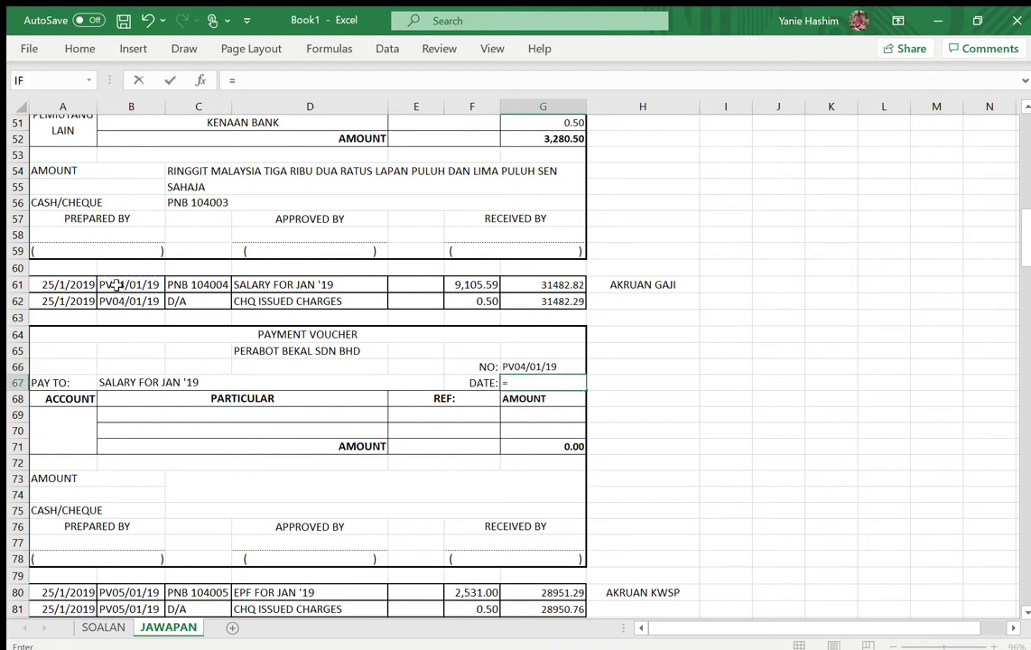
pyautogui.click(56, 284)
pyautogui.press('Return')
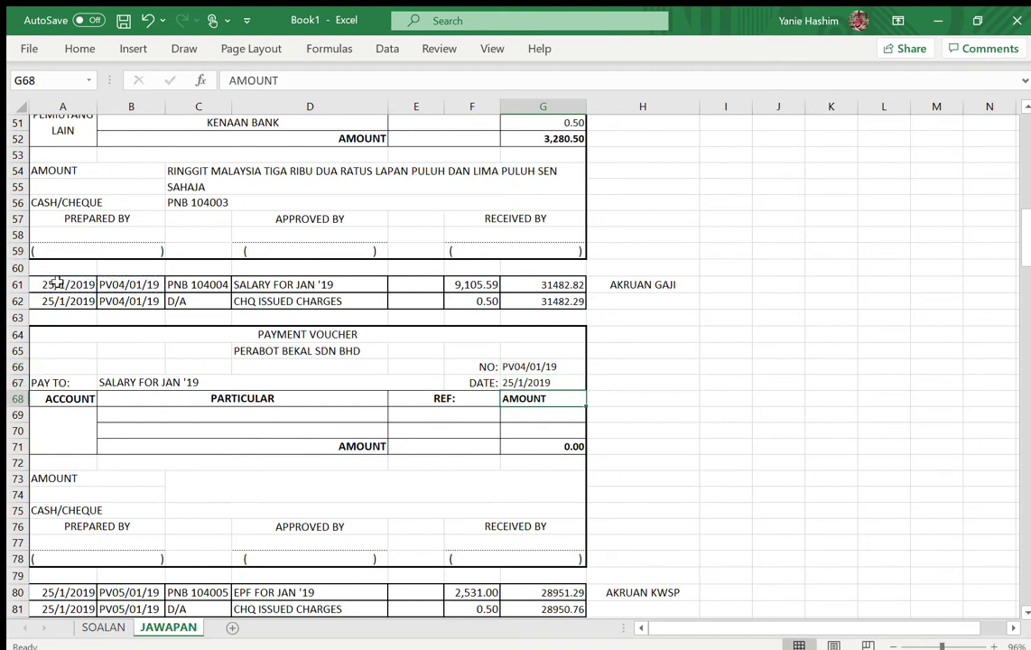
# Enter MEMBAYA as the fourth voucher's first particular in B69
pyautogui.click(161, 416)
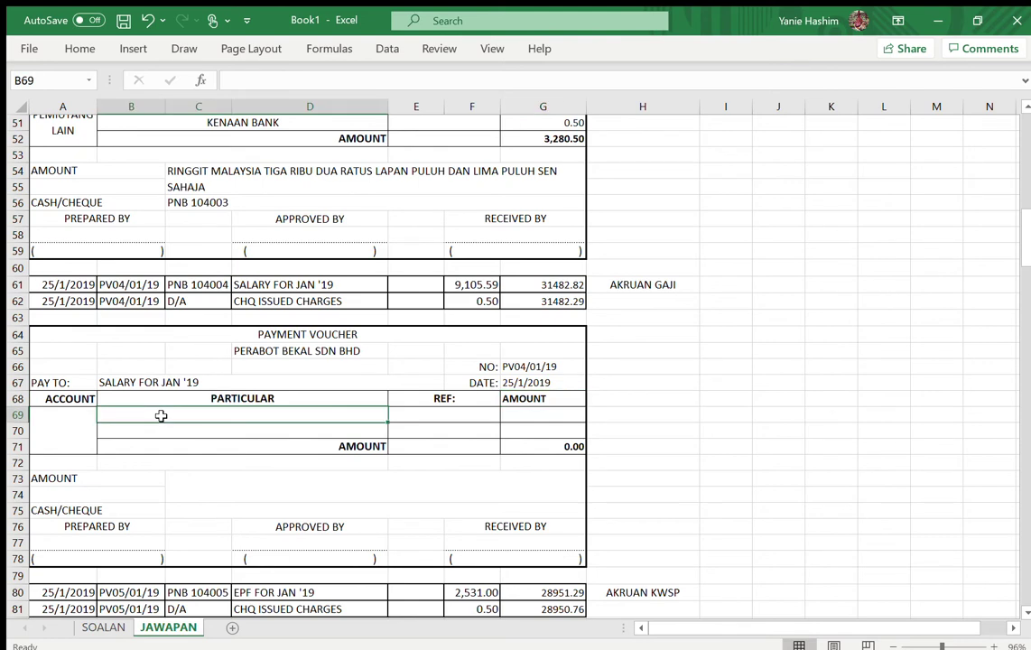
pyautogui.write('=')
pyautogui.press('BackSpace')
pyautogui.write('MEMBAYA')
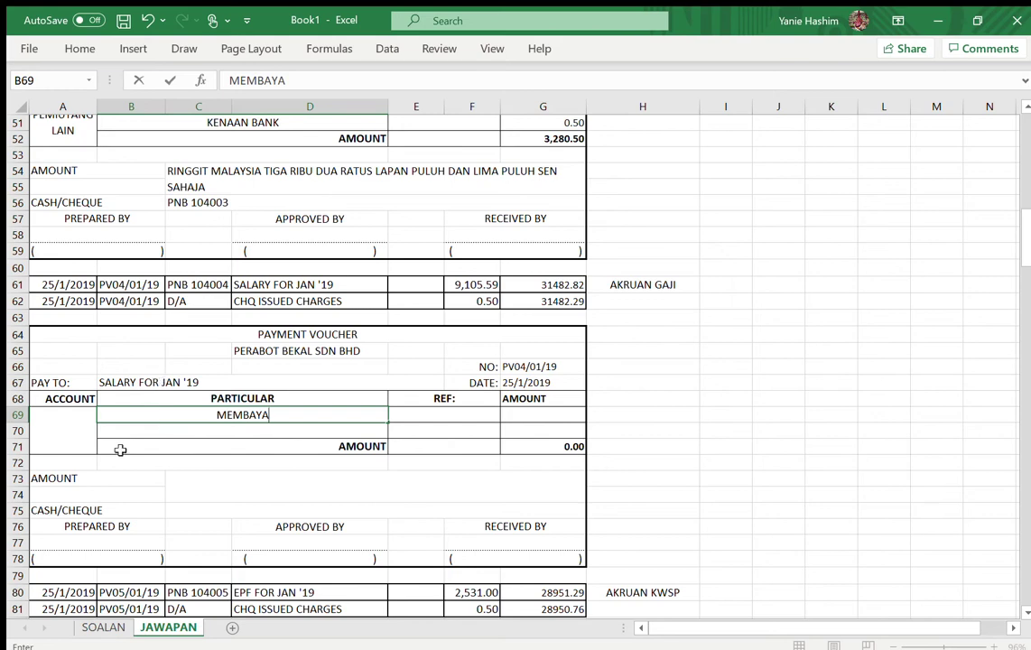
# Replace the fourth voucher's payee in B67 with GAJI
pyautogui.click(123, 382)
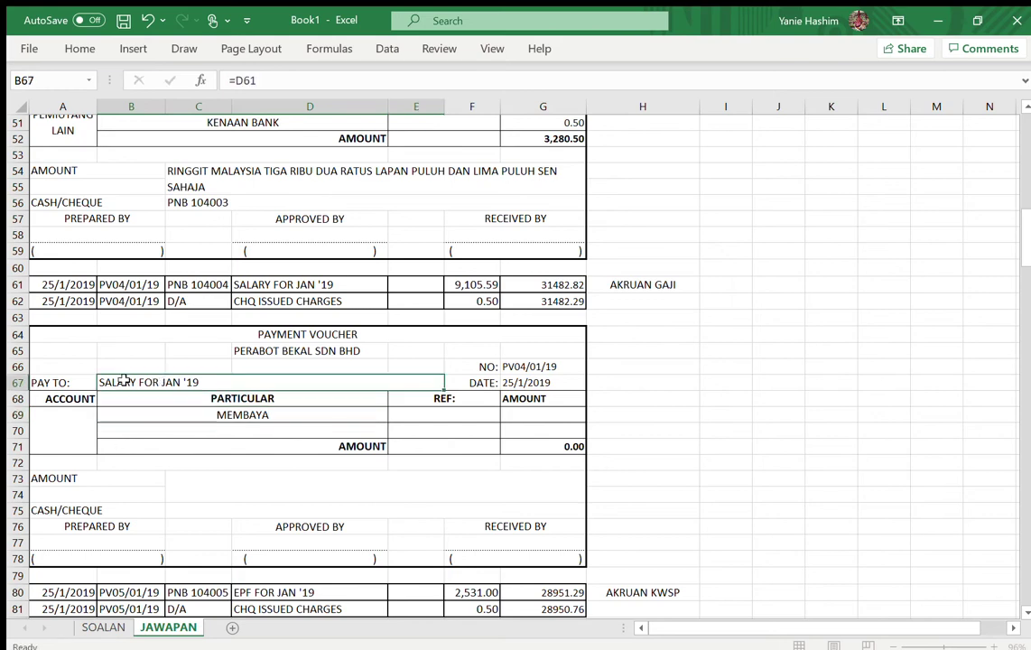
pyautogui.write('GA')
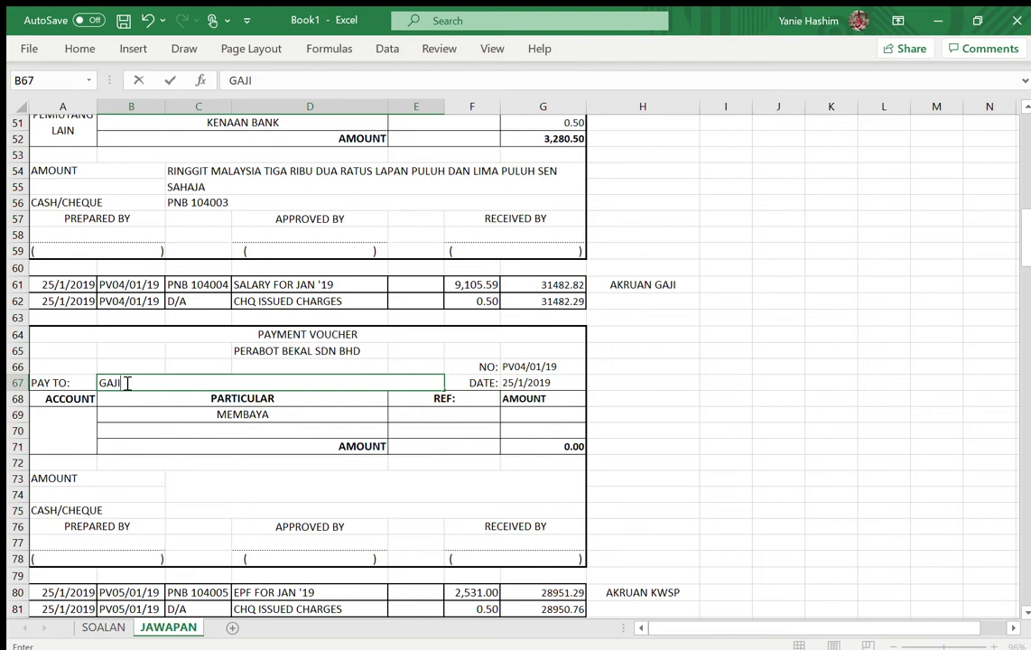
pyautogui.write('JI')
pyautogui.click(292, 413)
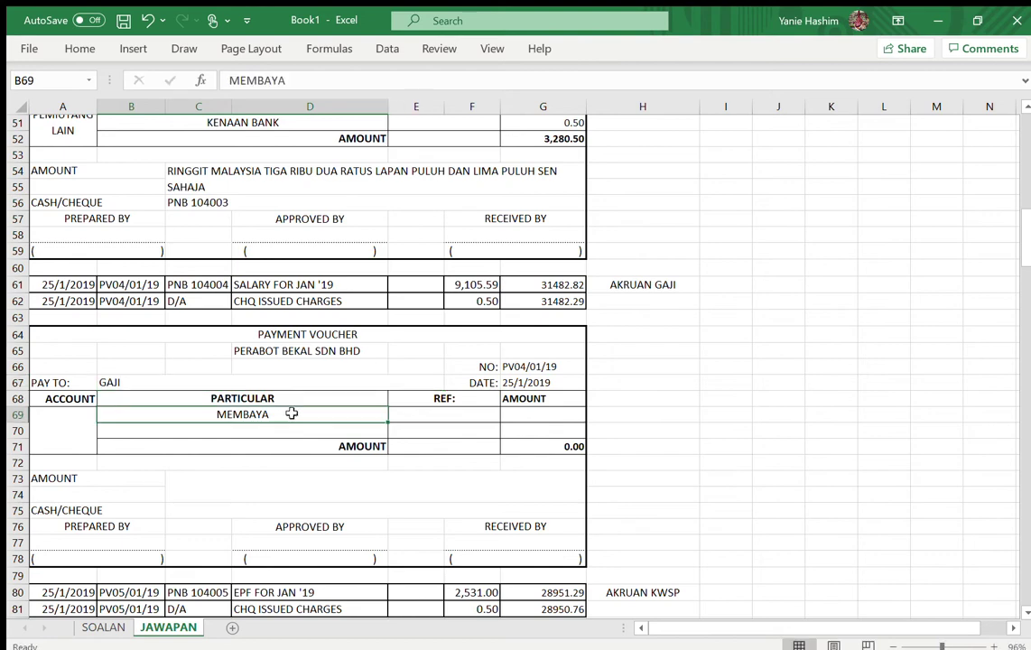
# Enter MEMBAYAR GAJI JAN'2019 as the fourth voucher's first particular in B69
pyautogui.write('MEMN')
pyautogui.press('BackSpace')
pyautogui.write('BAYAR GAJI')
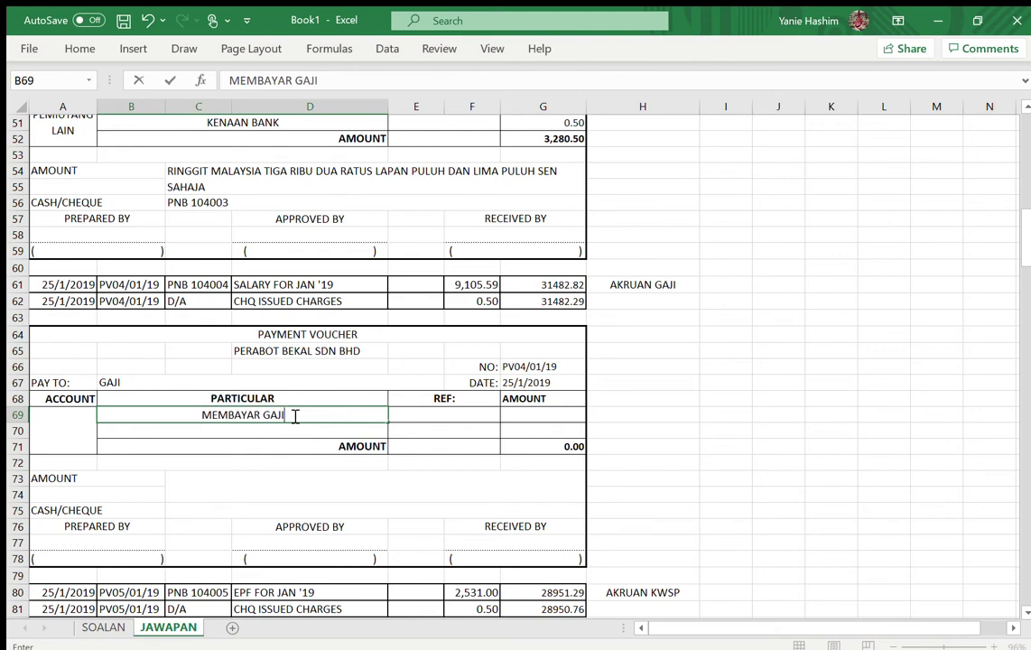
pyautogui.write("'")
pyautogui.press('BackSpace')
pyautogui.write('JAN')
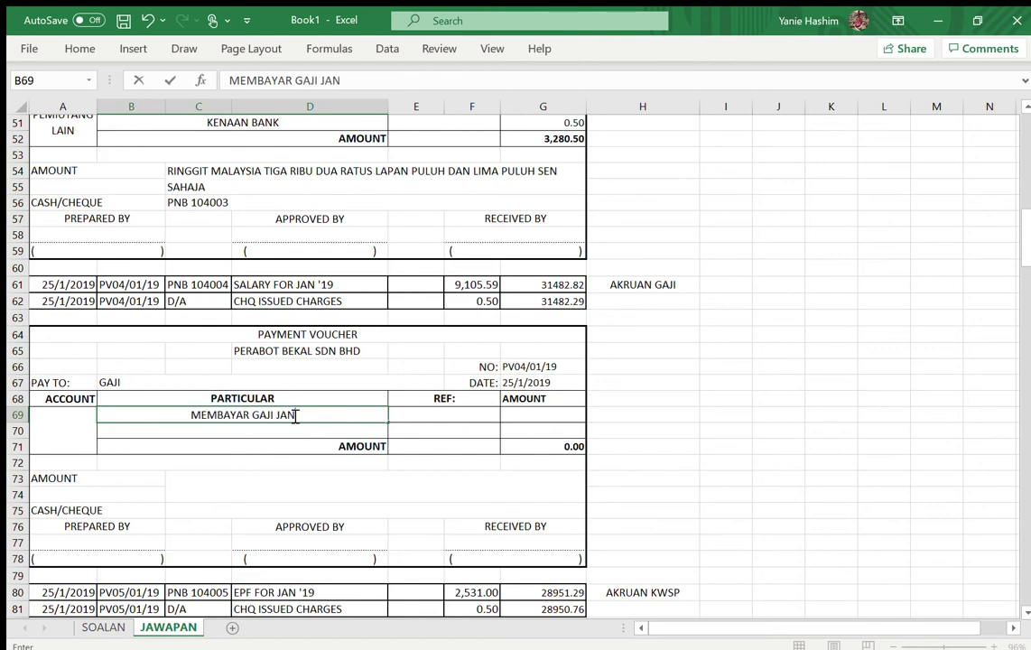
pyautogui.write("'2019")
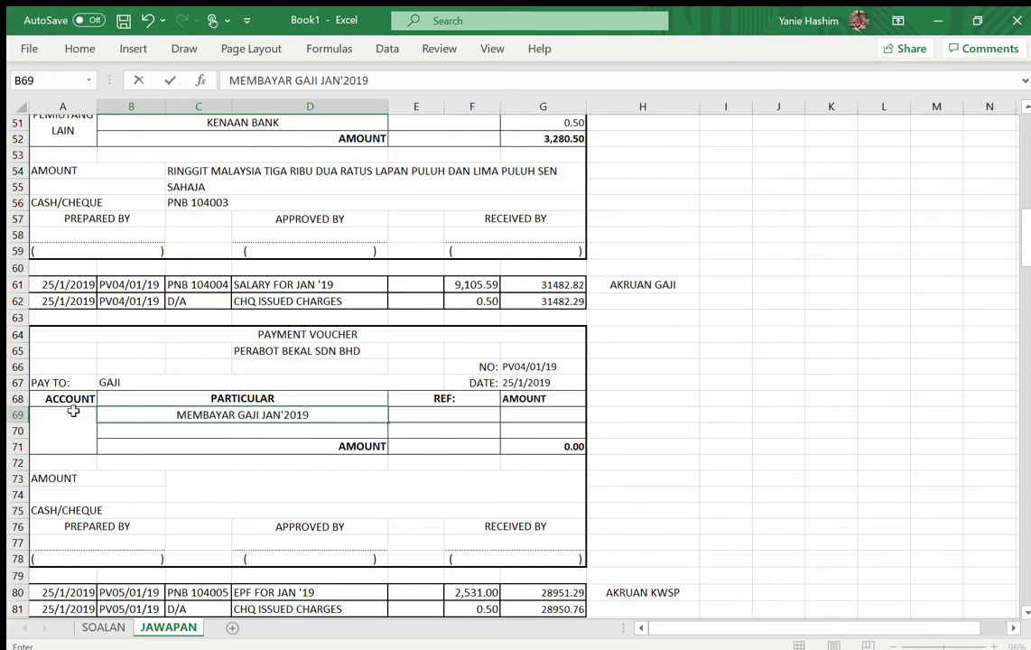
# Enter AKRUAN GAJI as the fourth voucher's account in A69 and link its first amount in G69 to F61
pyautogui.click(51, 417)
pyautogui.write('AKRUAN GAJI')
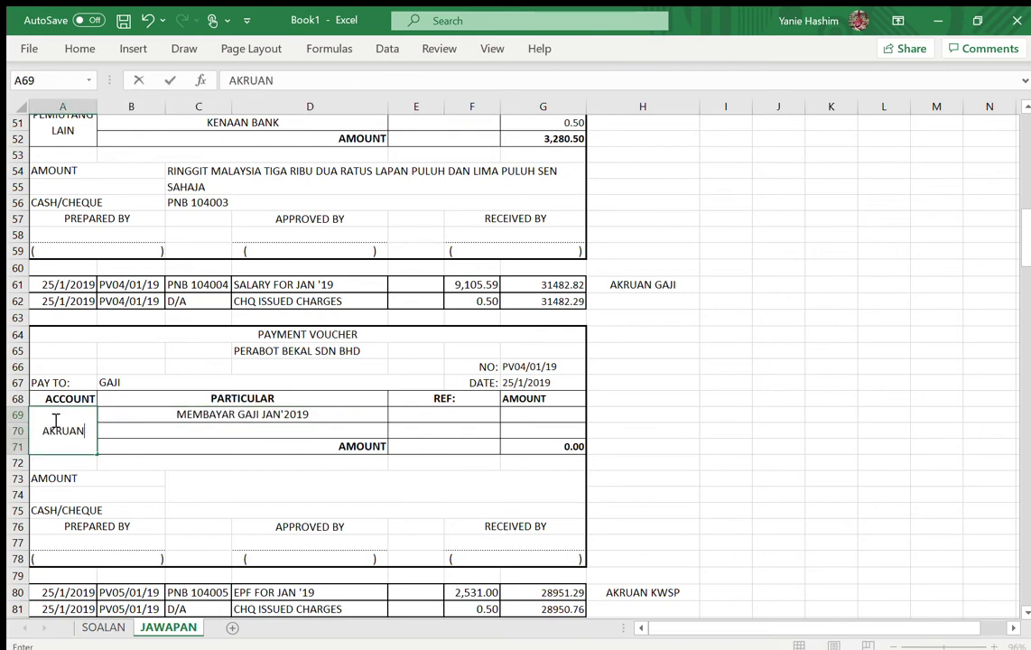
pyautogui.click(528, 414)
pyautogui.write('=')
pyautogui.click(476, 284)
pyautogui.press('Return')
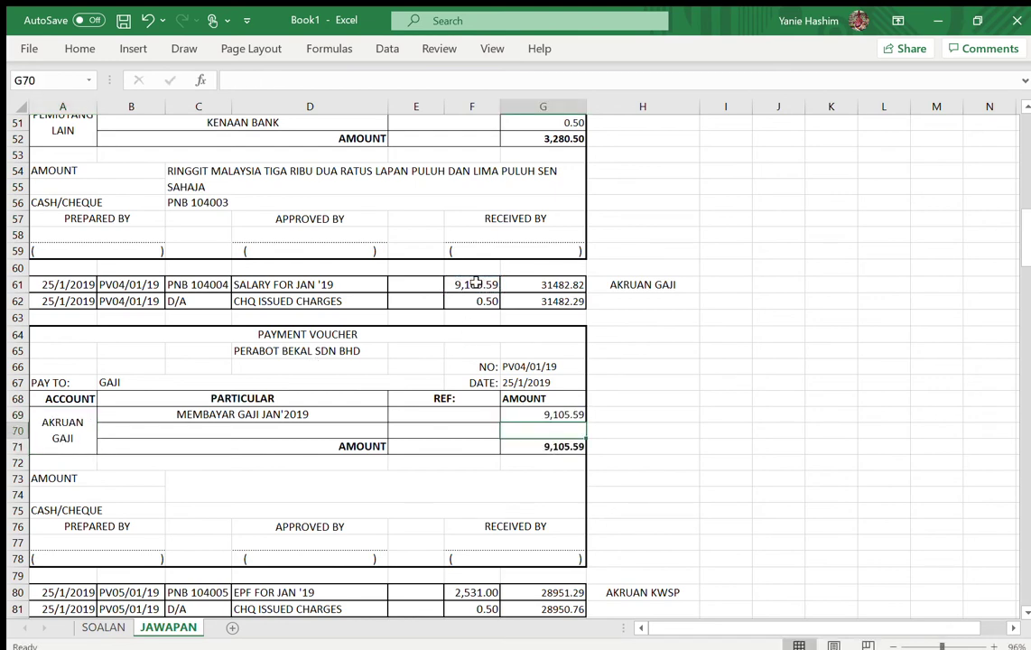
# Enter KENAAN BANK as the fourth voucher's second particular in B70
pyautogui.click(259, 428)
pyautogui.write('KENAA')
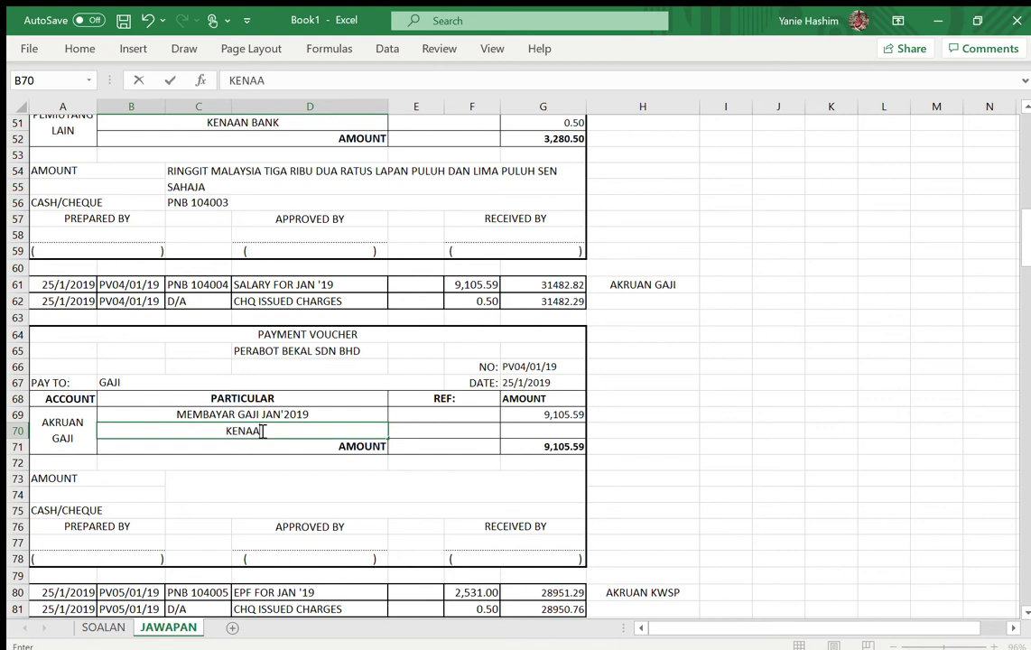
pyautogui.write('NBANK')
pyautogui.click(255, 431)
pyautogui.click(544, 432)
pyautogui.press('Down')
pyautogui.press('Delete')
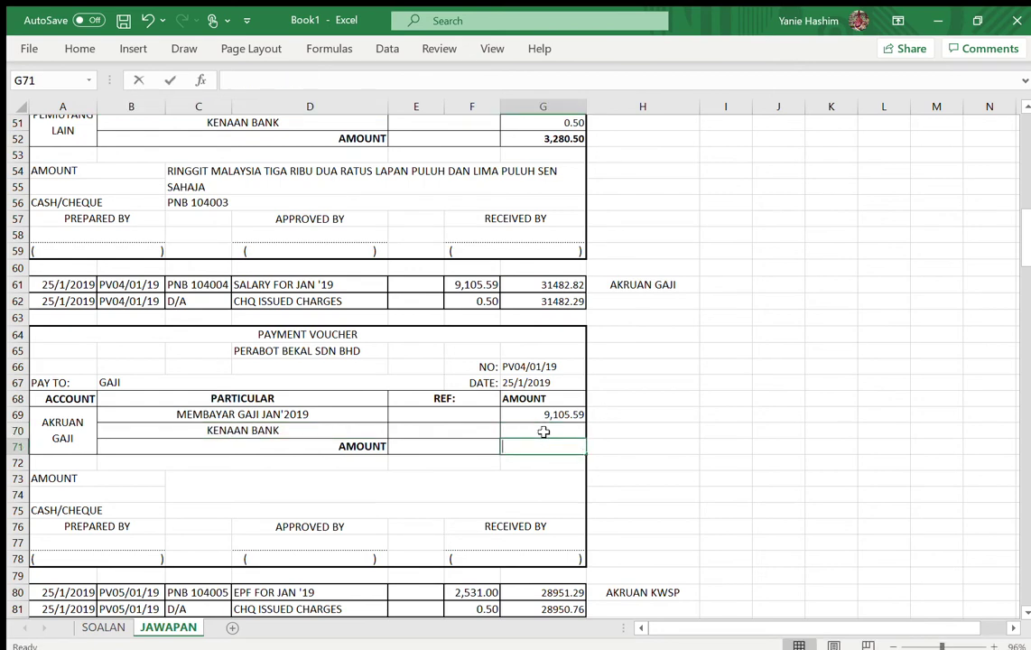
pyautogui.write('=')
pyautogui.press('Escape')
pyautogui.click(725, 463)
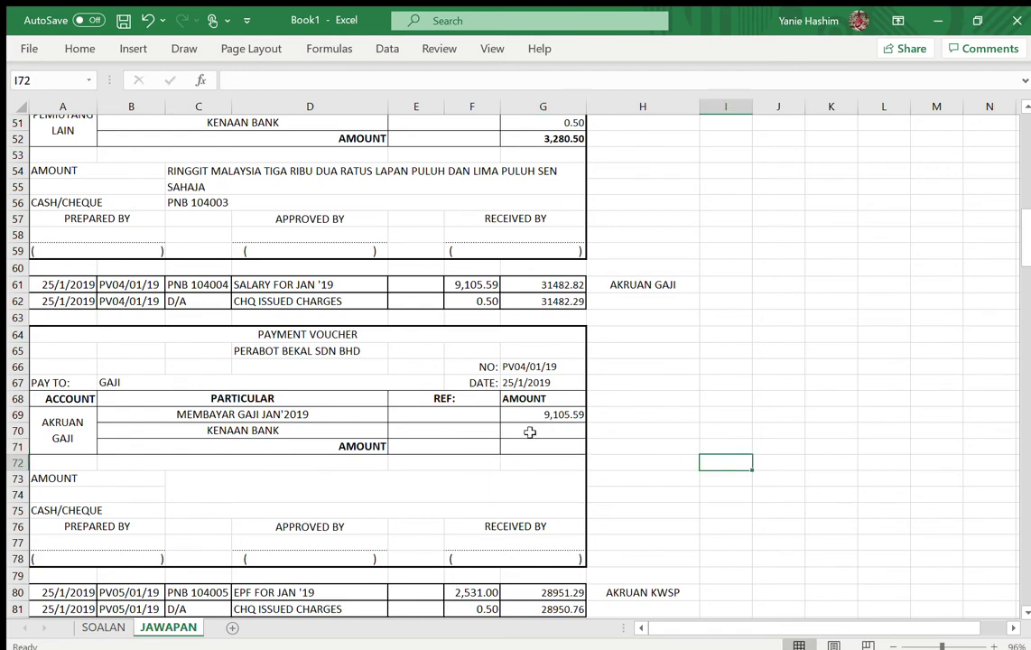
pyautogui.hotkey('ctrl', 'z')
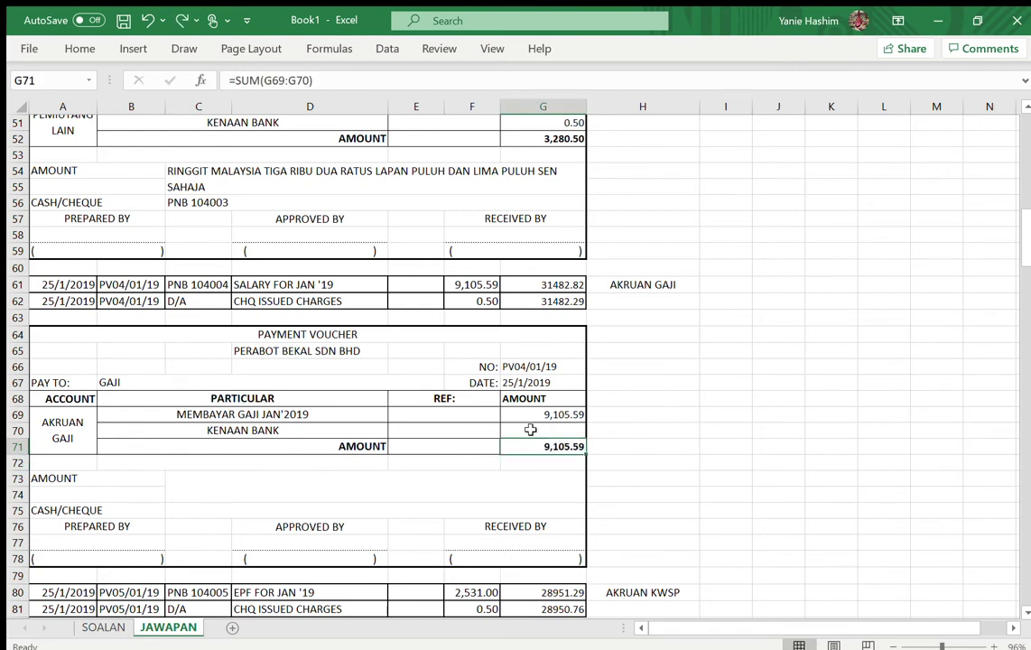
# Link the fourth voucher's bank charge amount in G70 to F62
pyautogui.click(530, 430)
pyautogui.write('=')
pyautogui.click(476, 303)
pyautogui.press('Return')
# Link the fifth voucher's number in G85 to the reference in B80 and its date in G86 to A80
pyautogui.moveTo(1026, 193); pyautogui.dragTo(1028, 255)
pyautogui.click(521, 432)
pyautogui.write('=')
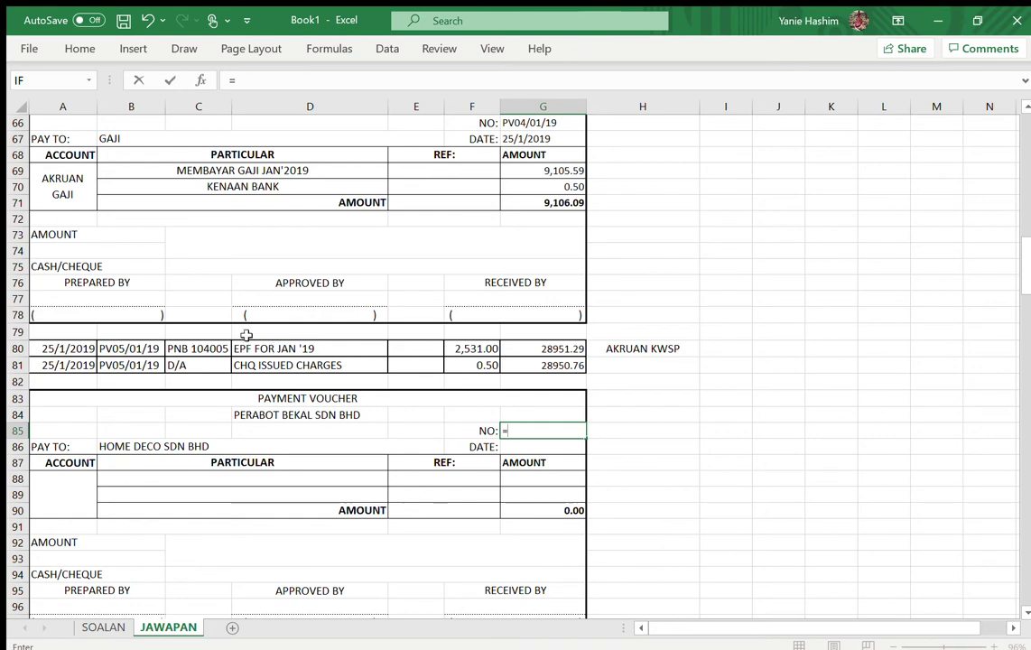
pyautogui.click(129, 350)
pyautogui.press('Return')
pyautogui.write('=')
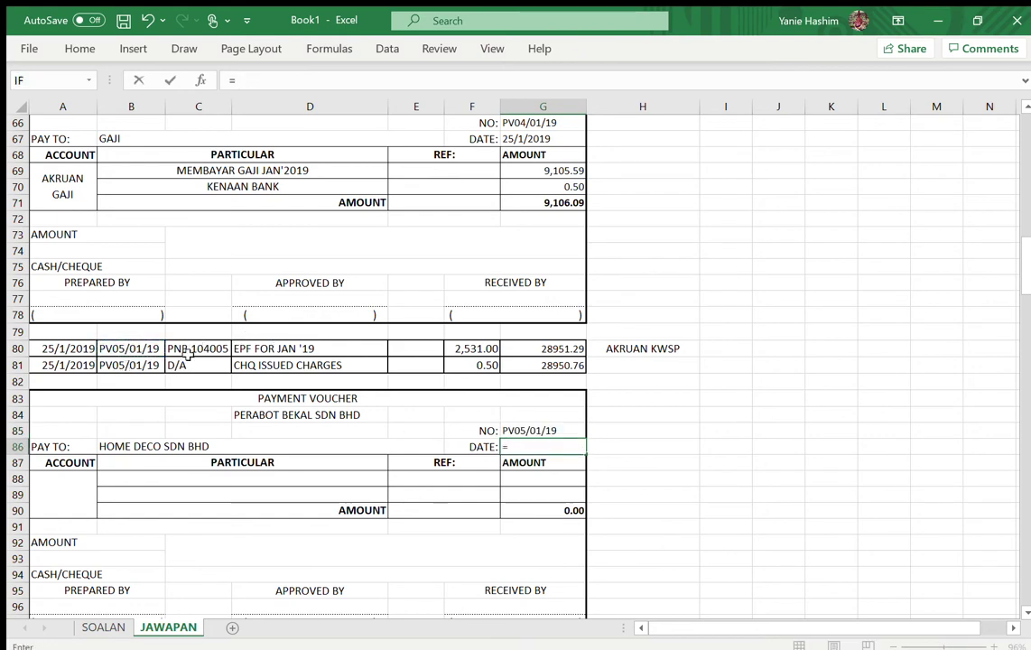
pyautogui.click(91, 353)
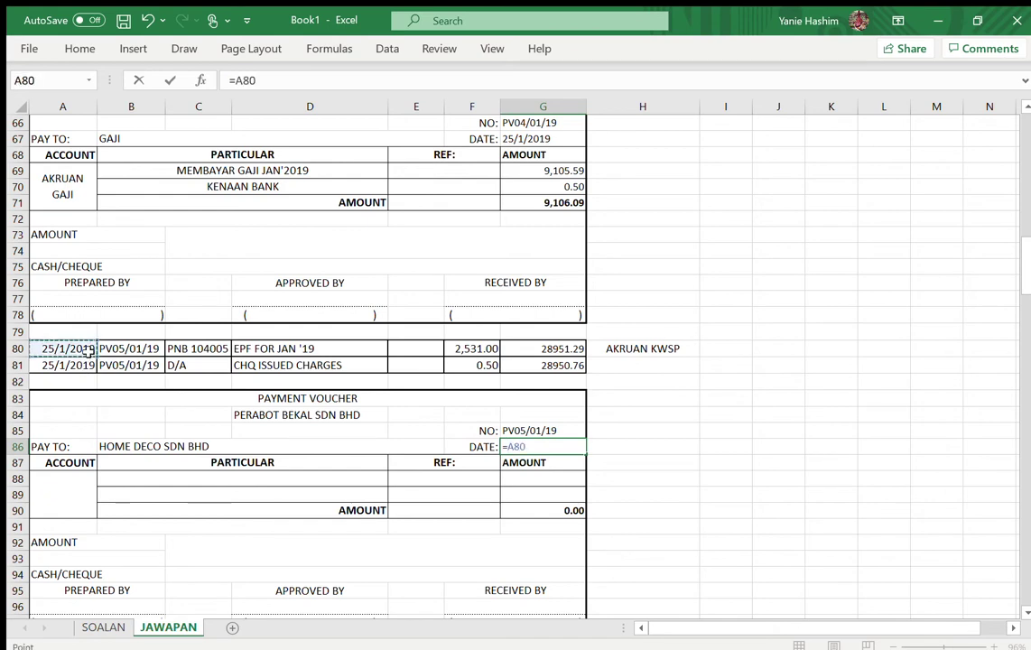
pyautogui.press('Return')
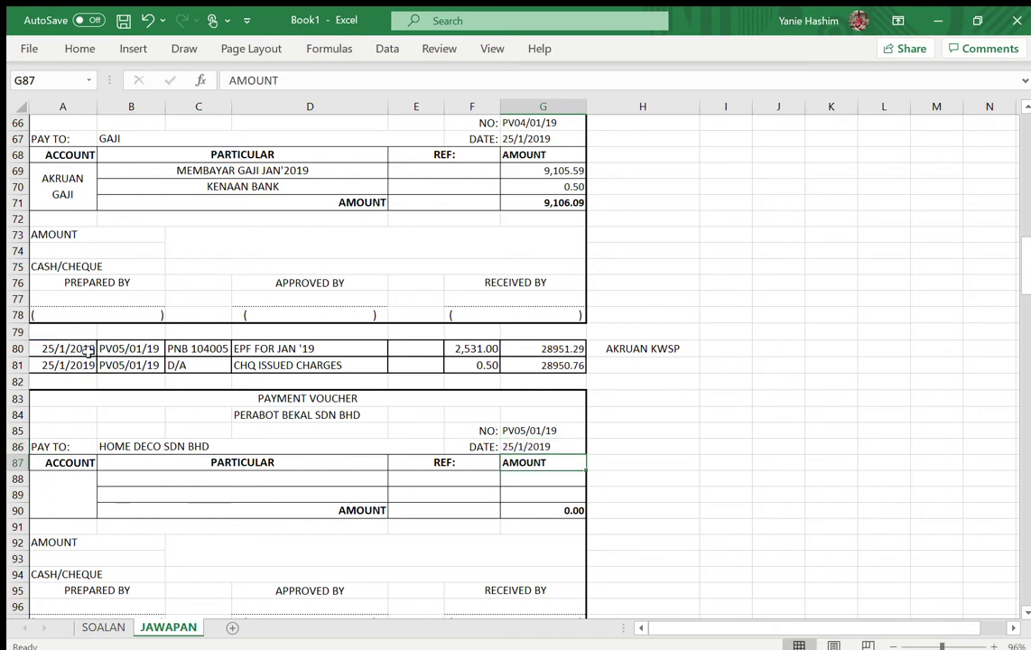
# Replace the fifth voucher's payee in B86 with KWSP and enter AKRUAN KWSP as its account in A88
pyautogui.click(133, 451)
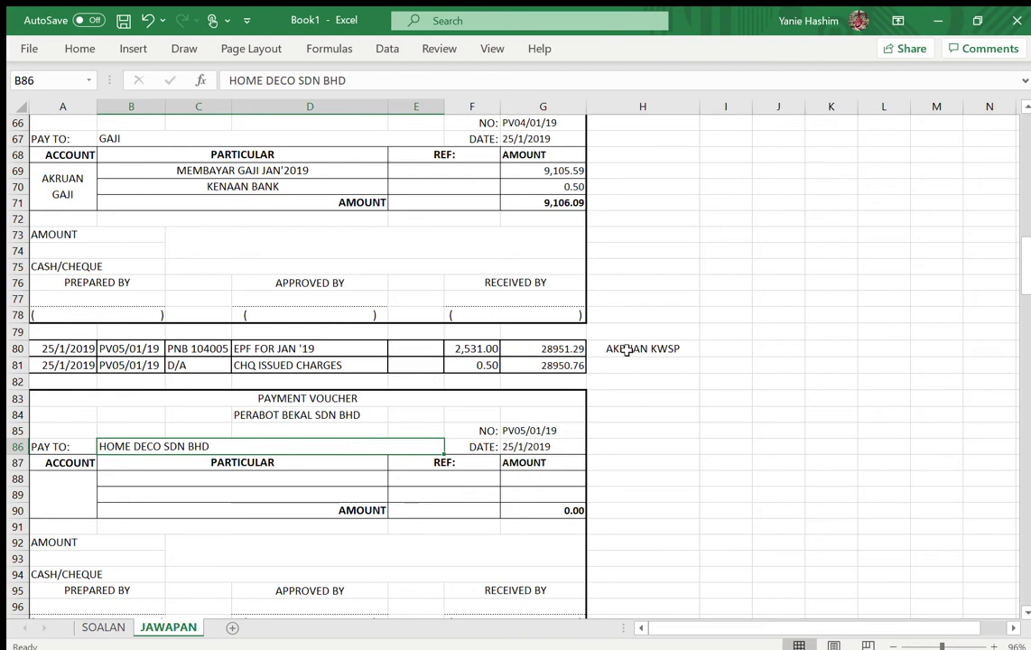
pyautogui.write('KWS')
pyautogui.press('BackSpace')
pyautogui.write('W')
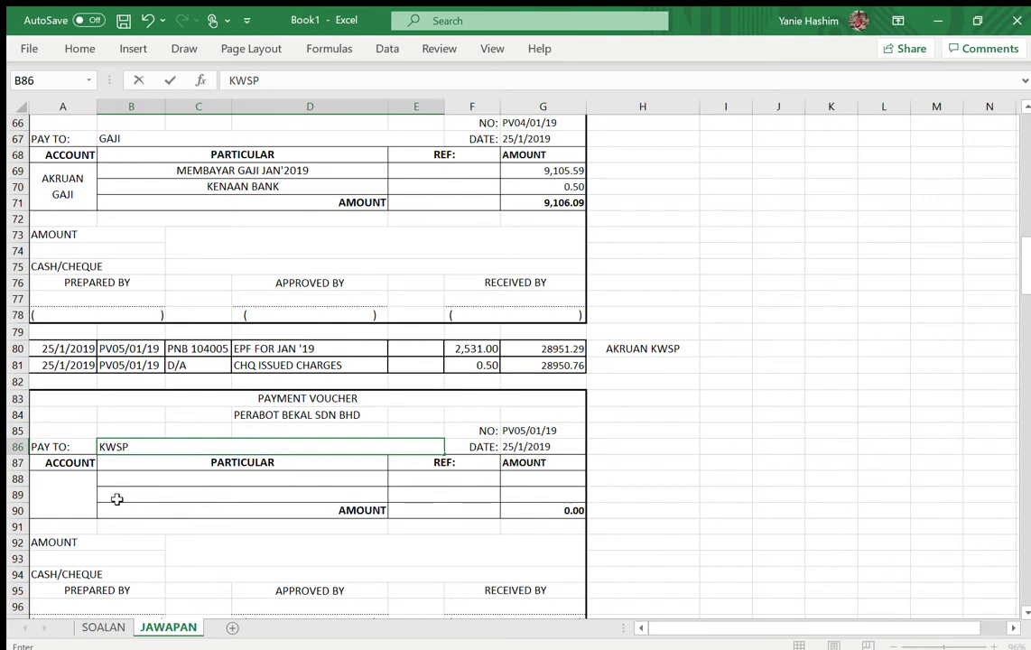
pyautogui.click(74, 491)
pyautogui.write('AKRUAN')
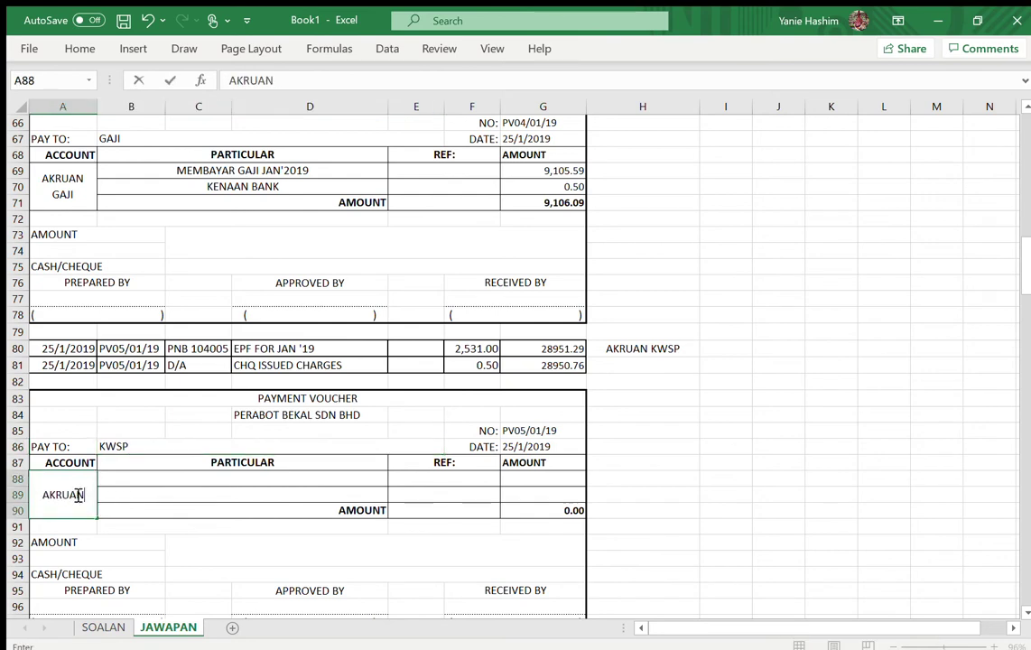
pyautogui.write(' KWSP')
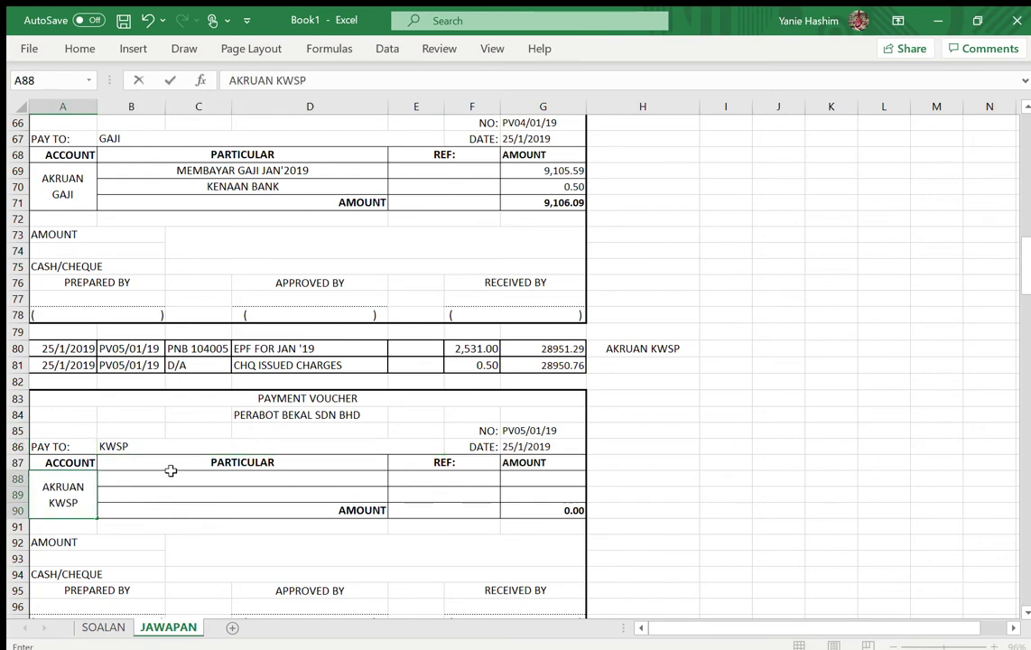
# Enter KWSP JAN'2019 as the fifth voucher's first particular in B88 and link its amount in G88 to F80
pyautogui.click(175, 478)
pyautogui.write('KW')
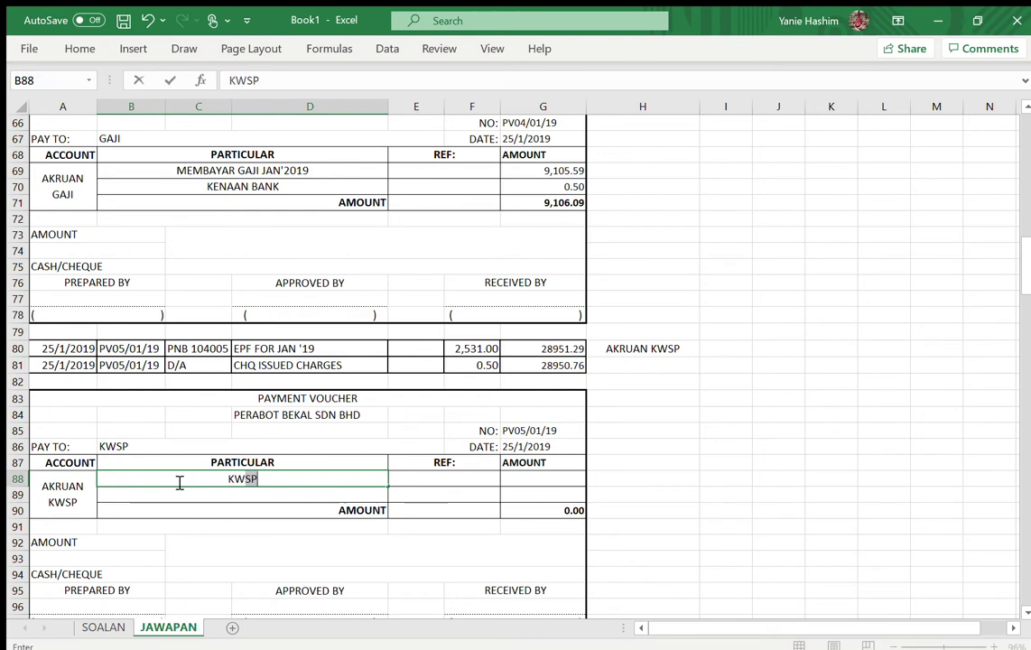
pyautogui.write("SP JAN'2019")
pyautogui.press('Tab')
pyautogui.press('Tab')
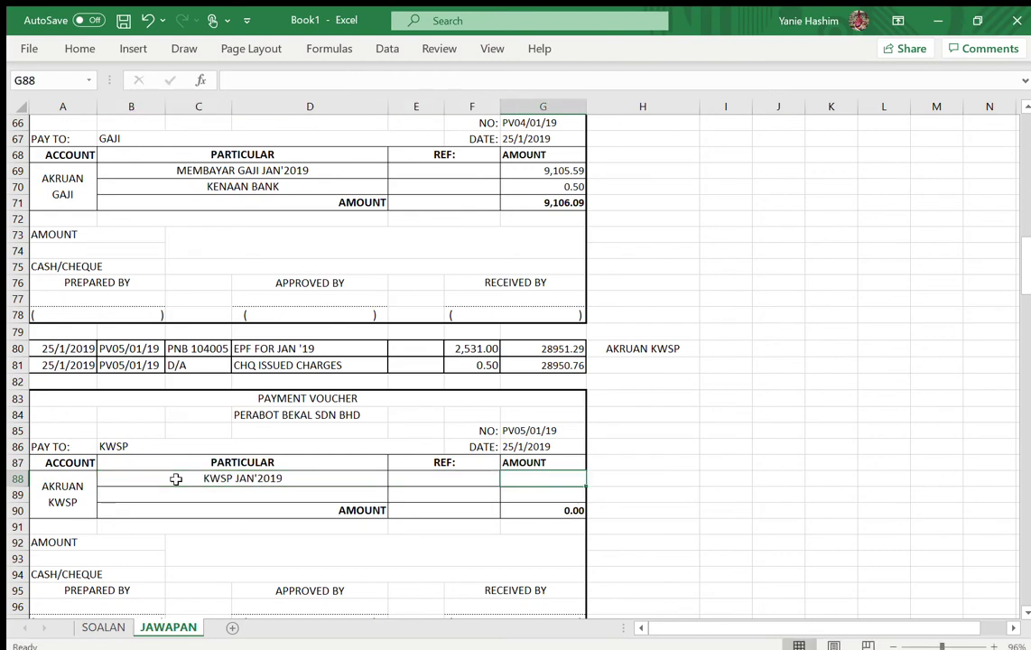
pyautogui.write('=')
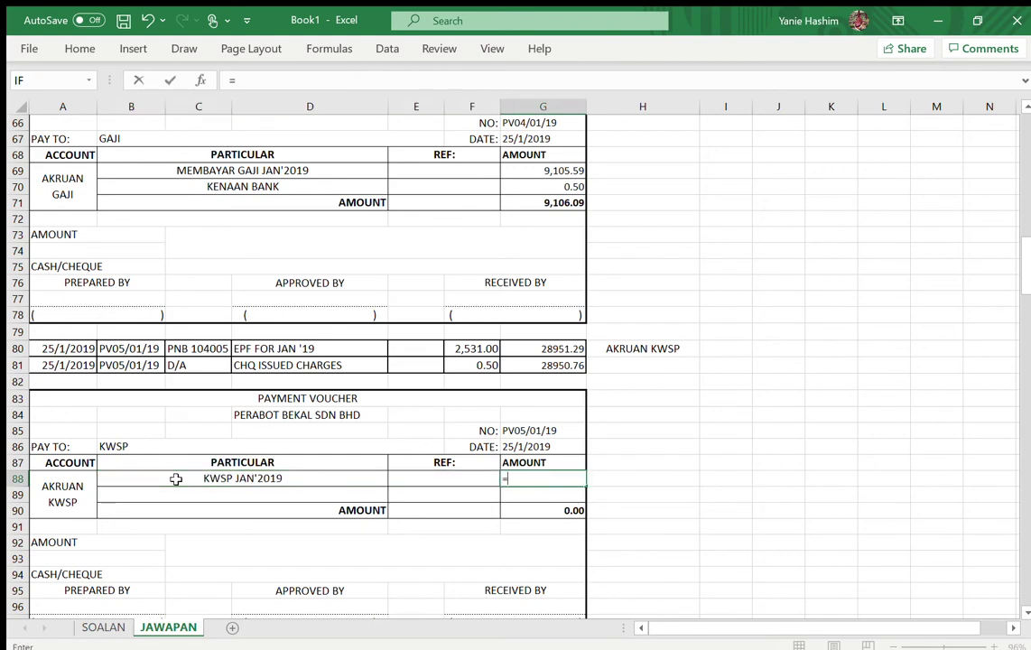
pyautogui.click(462, 348)
pyautogui.press('Return')
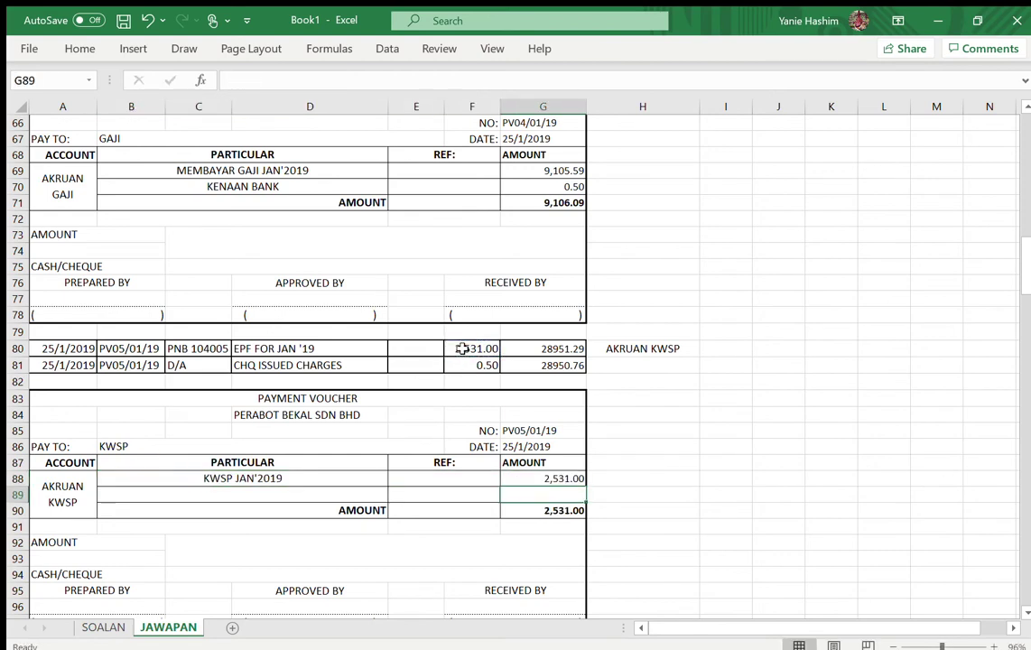
# Copy the fourth voucher's KENAAN BANK row, B70:G70, to row 89 of the fifth voucher
pyautogui.click(300, 489)
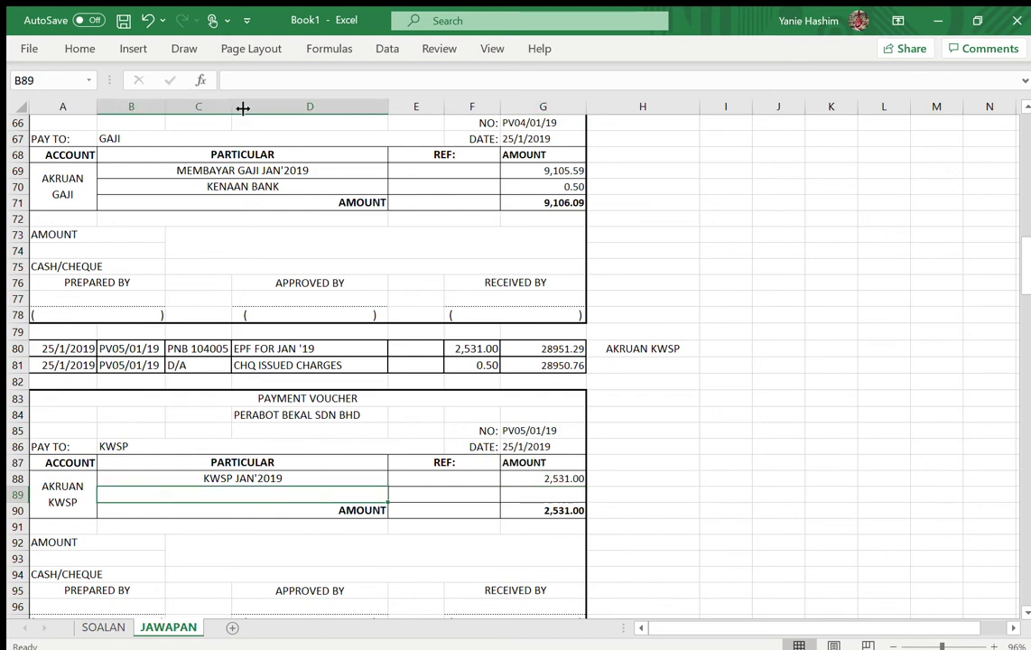
pyautogui.moveTo(191, 181); pyautogui.dragTo(556, 184)
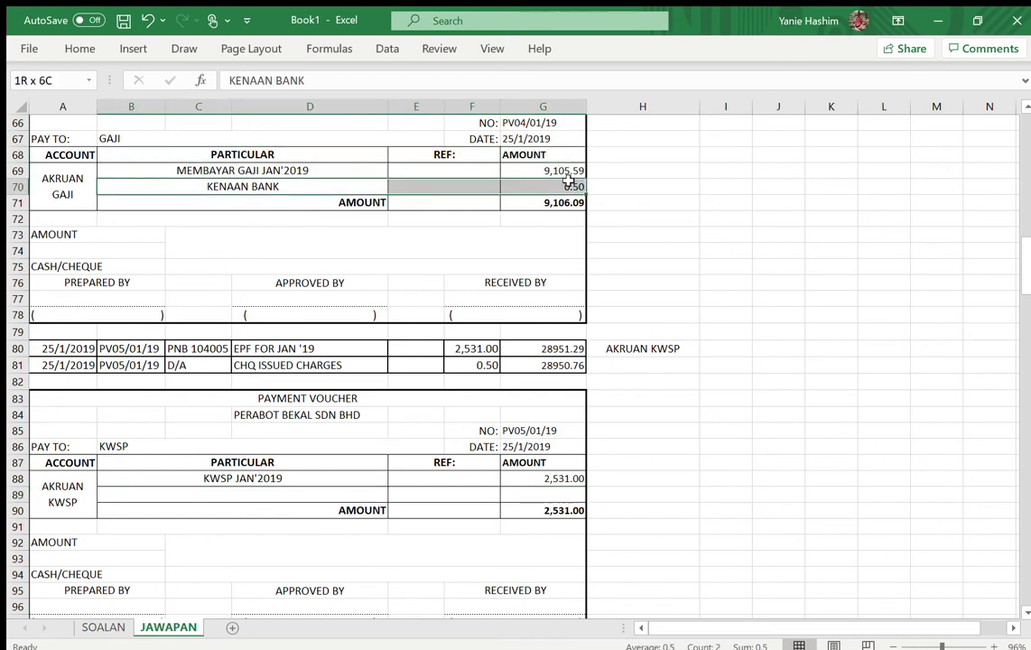
pyautogui.hotkey('ctrl', 'c')
pyautogui.click(238, 490)
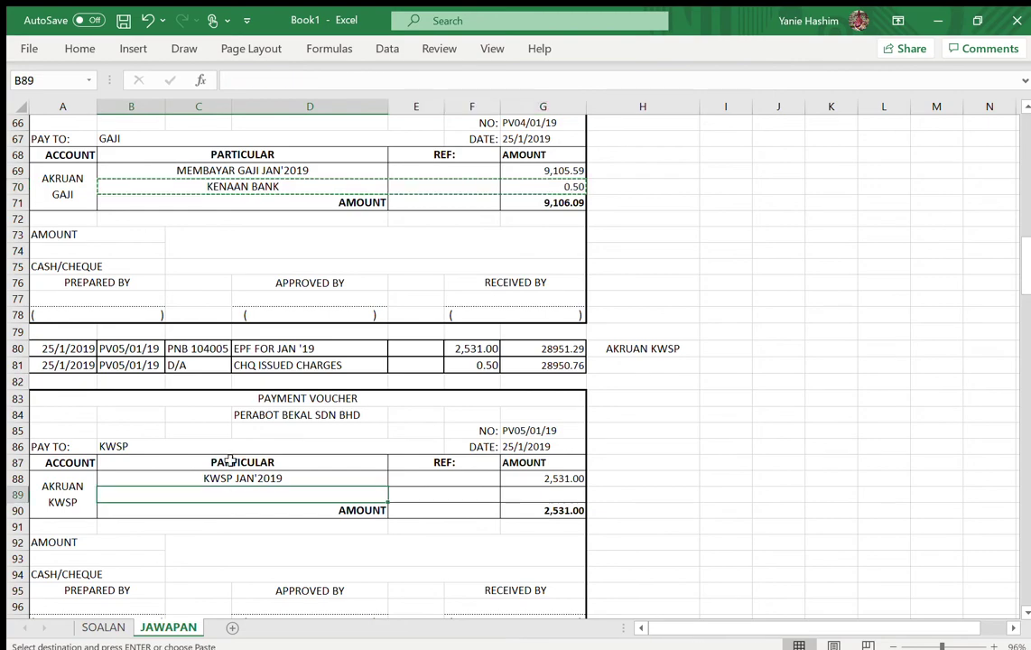
pyautogui.hotkey('ctrl', 'v')
pyautogui.scroll(-4, 231, 460)
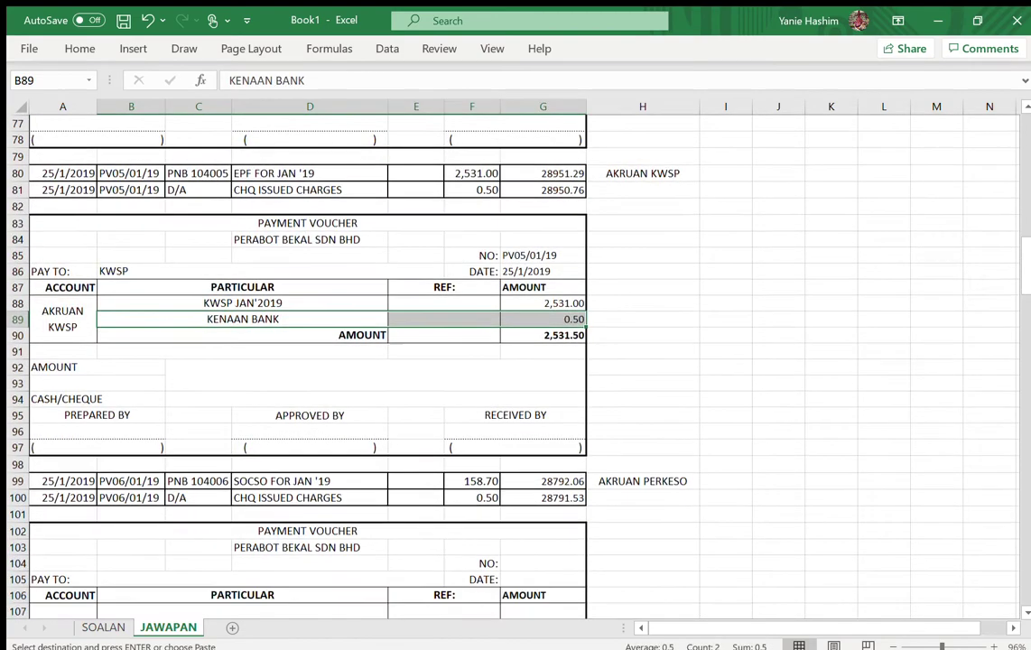
pyautogui.scroll(3, 230, 460)
pyautogui.scroll(1, 205, 244)
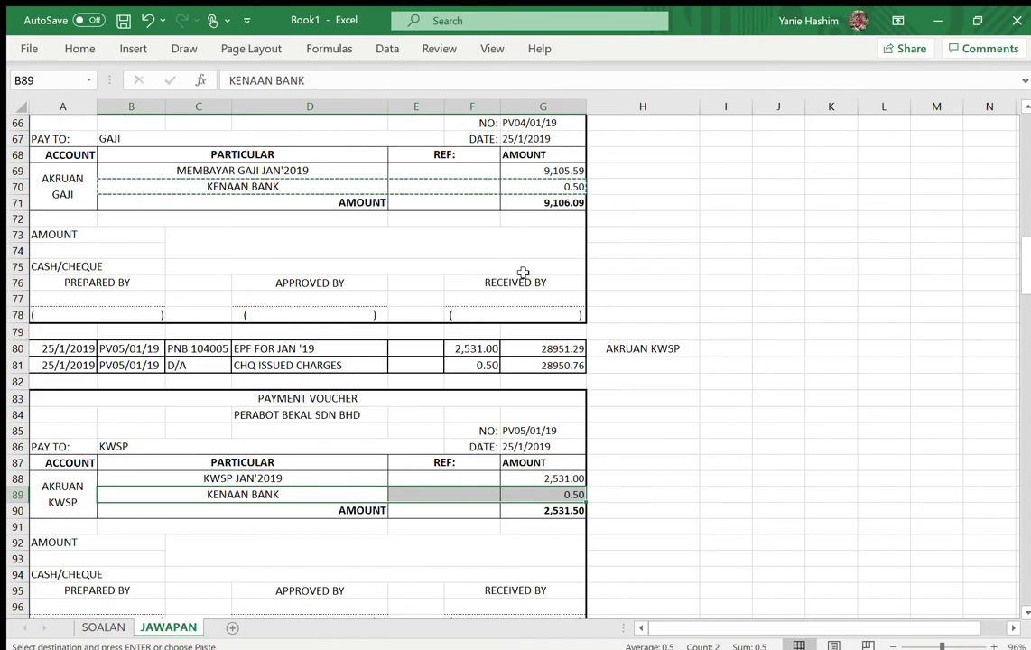
# Enter PERKESO as the sixth voucher's payee in B105
pyautogui.scroll(-7, 523, 272)
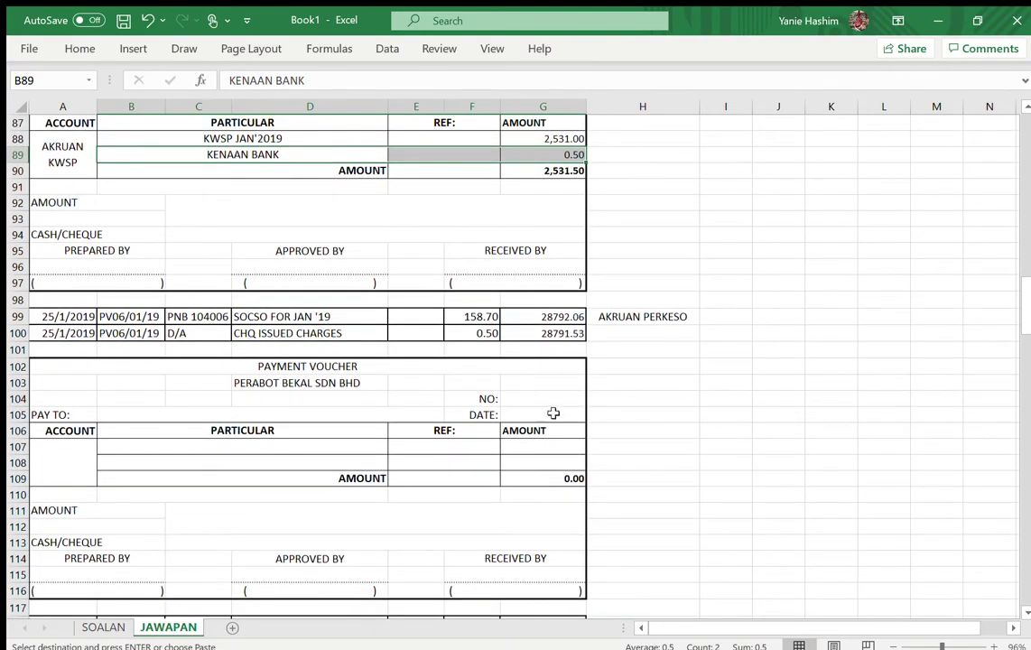
pyautogui.click(191, 415)
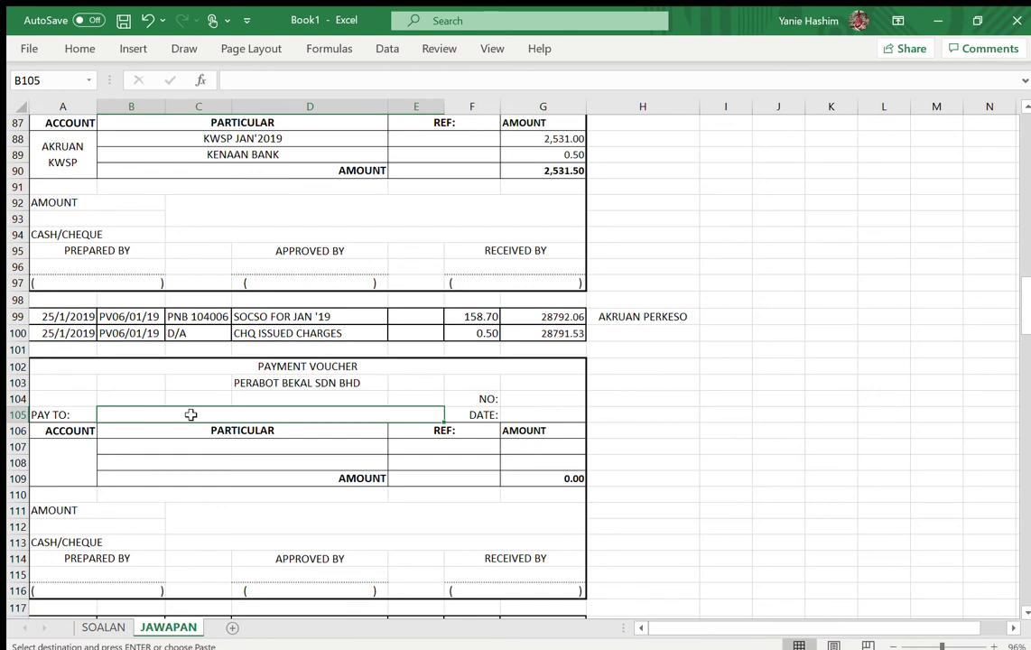
pyautogui.write('PERKESO')
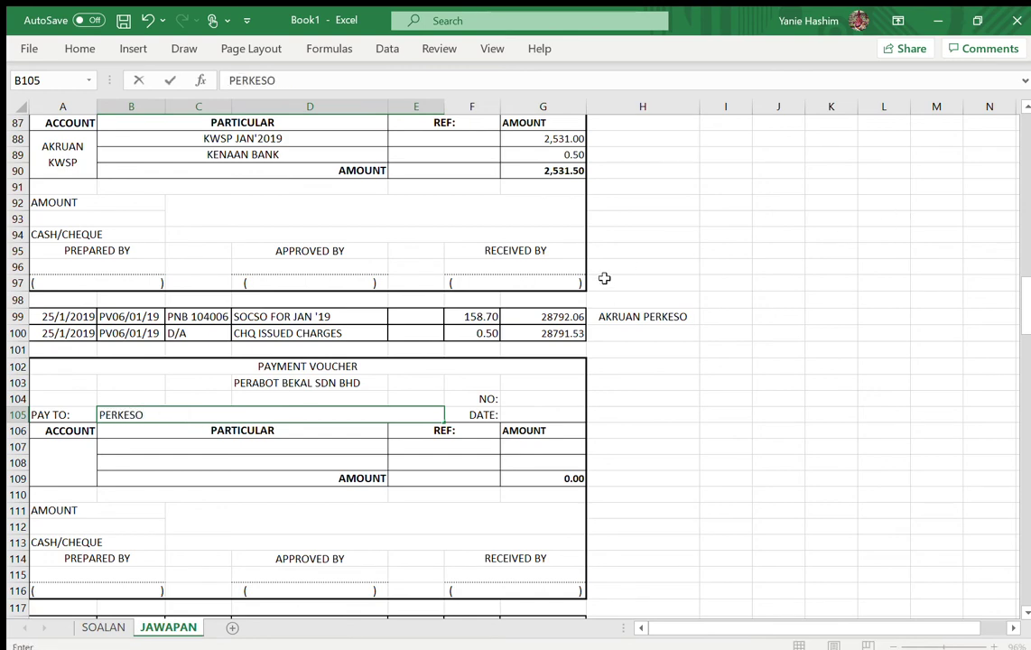
pyautogui.press('Tab')
# Link the sixth voucher's number in G104 to the reference in B99 and its date in G105 to A99
pyautogui.click(540, 398)
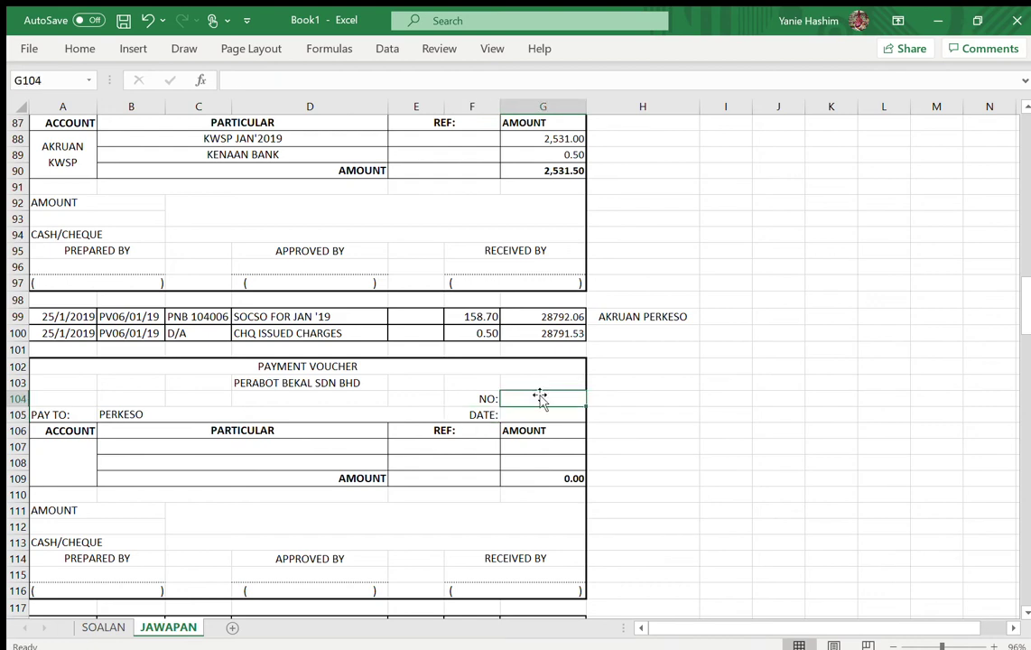
pyautogui.write('=')
pyautogui.click(144, 320)
pyautogui.press('Return')
pyautogui.write('=')
pyautogui.click(71, 317)
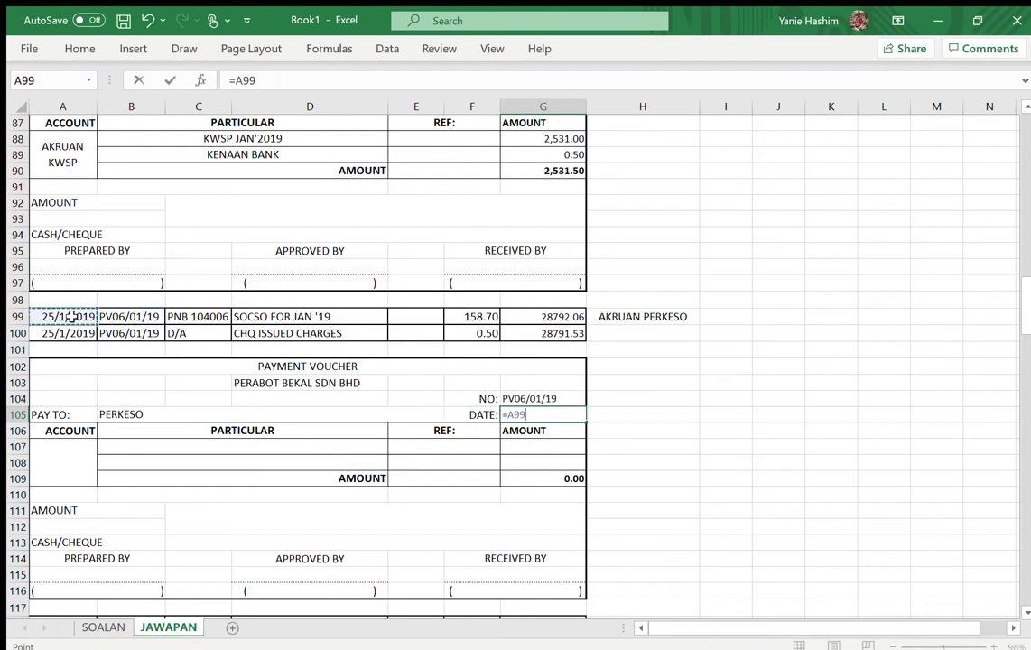
pyautogui.press('Return')
# Enter AKRUAN PERKESO as the sixth voucher's account in A107
pyautogui.click(52, 461)
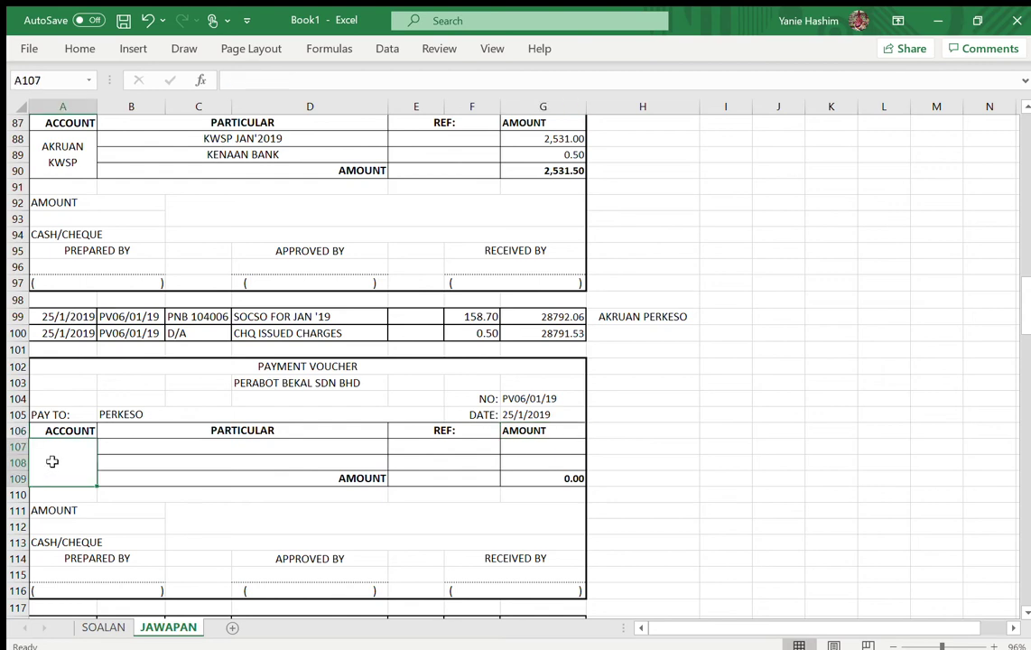
pyautogui.write('AKRUAN PE')
pyautogui.write('RKSE')
pyautogui.press('BackSpace')
pyautogui.press('BackSpace')
pyautogui.write('ESO')
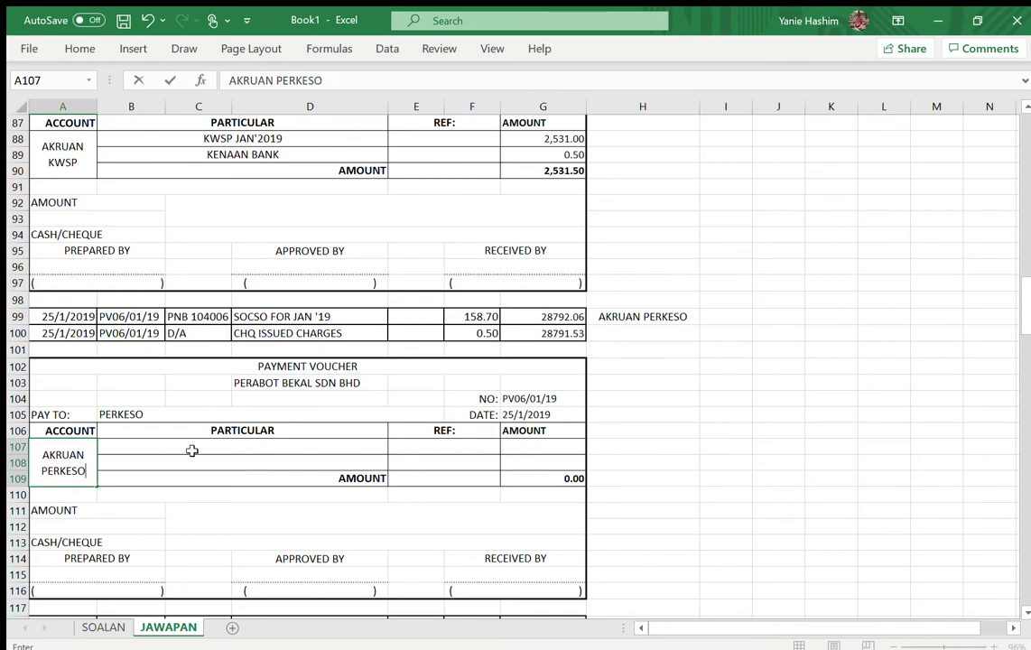
# Enter MEMBAYAR PERKESO JAN'2019 as the sixth voucher's particular in B107 and link its amount in G107 to F99
pyautogui.click(192, 451)
pyautogui.write('=')
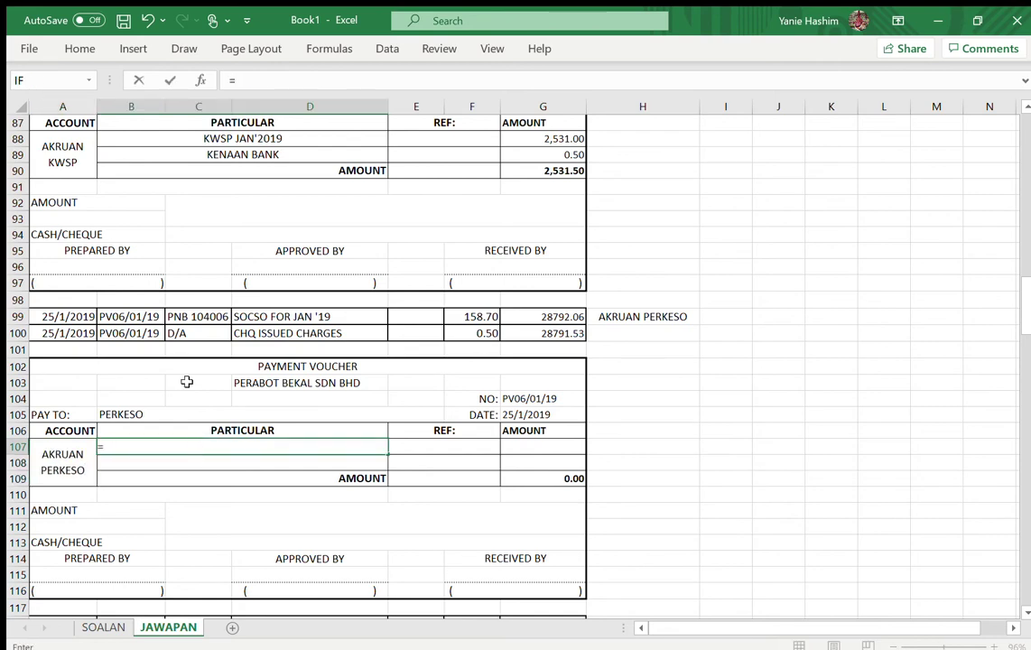
pyautogui.press('BackSpace')
pyautogui.write('MEMBAYA')
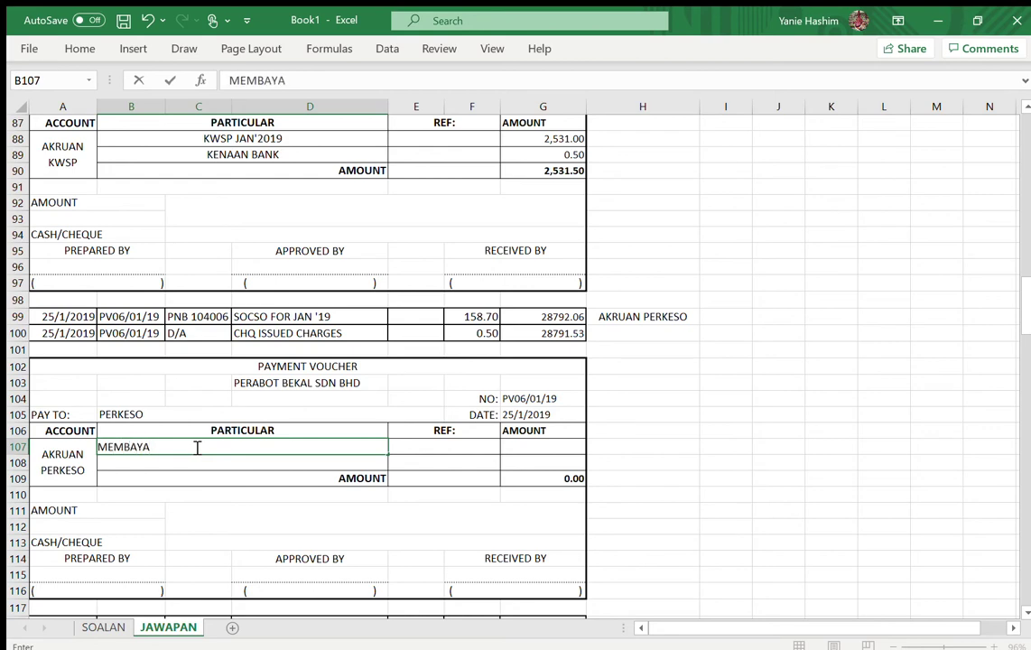
pyautogui.write("R PERKESO JAN'2019")
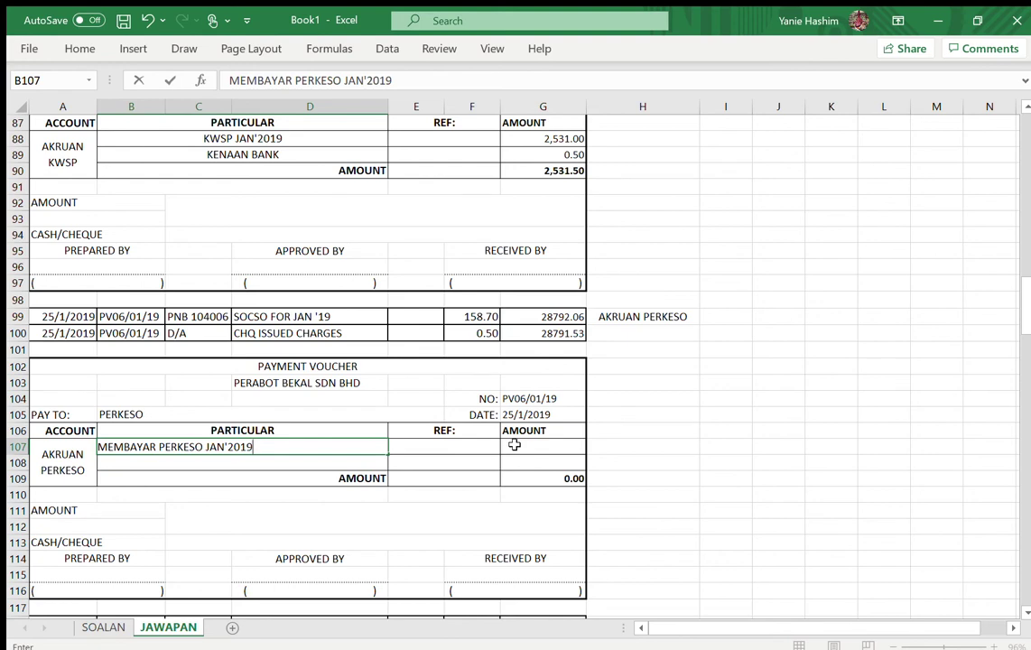
pyautogui.click(514, 445)
pyautogui.write('=')
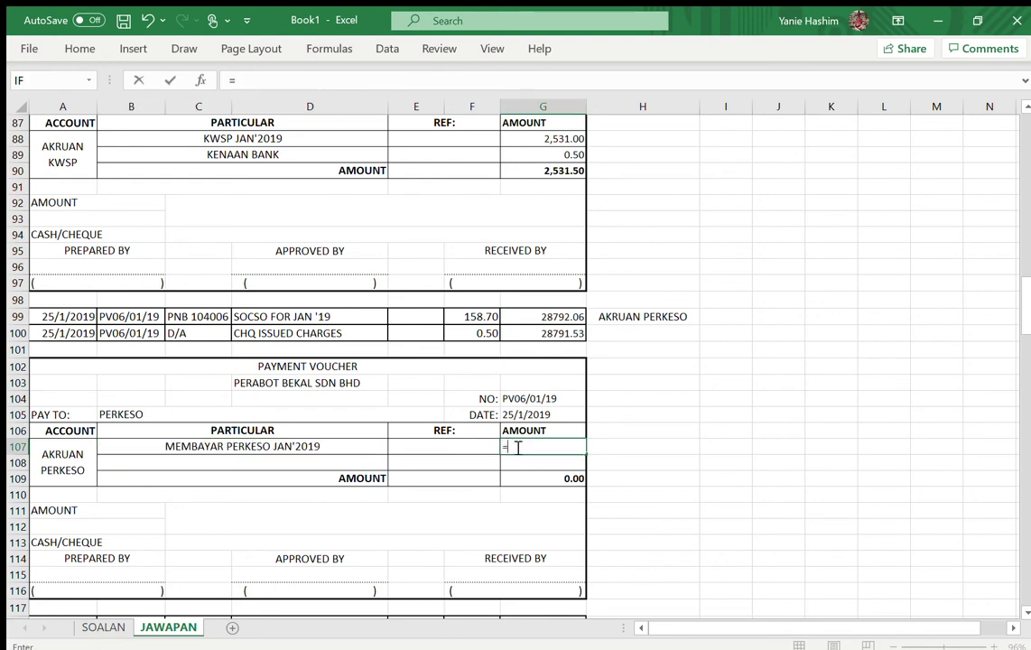
pyautogui.click(473, 318)
pyautogui.press('Return')
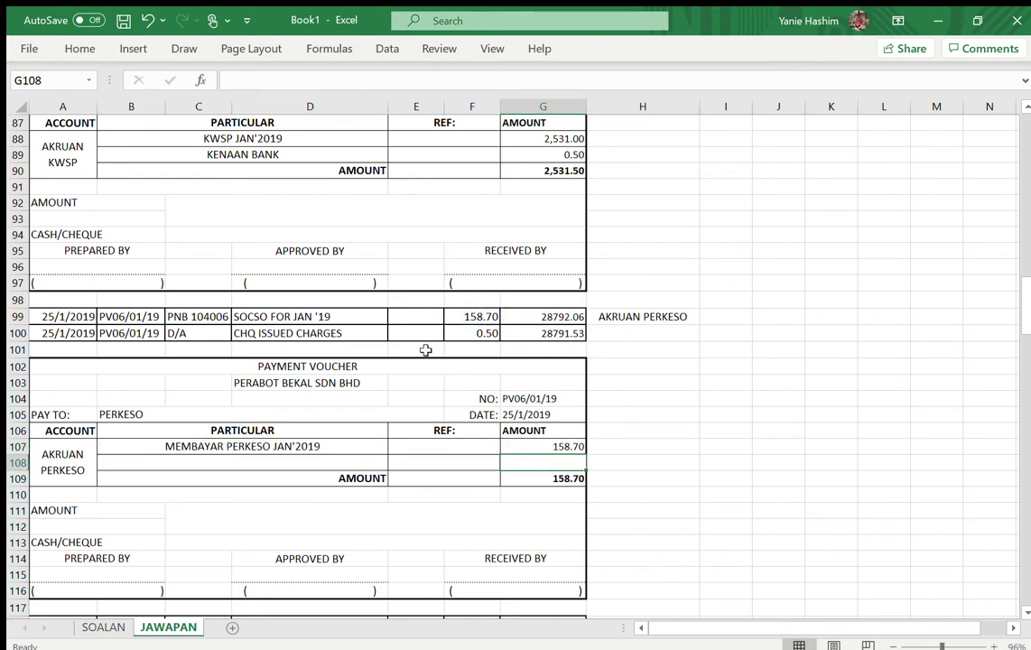
# Copy the fifth voucher's KENAAN BANK row, B89:G89, to row 108 of the sixth voucher
pyautogui.click(231, 461)
pyautogui.moveTo(126, 154); pyautogui.dragTo(573, 155)
pyautogui.hotkey('ctrl', 'c')
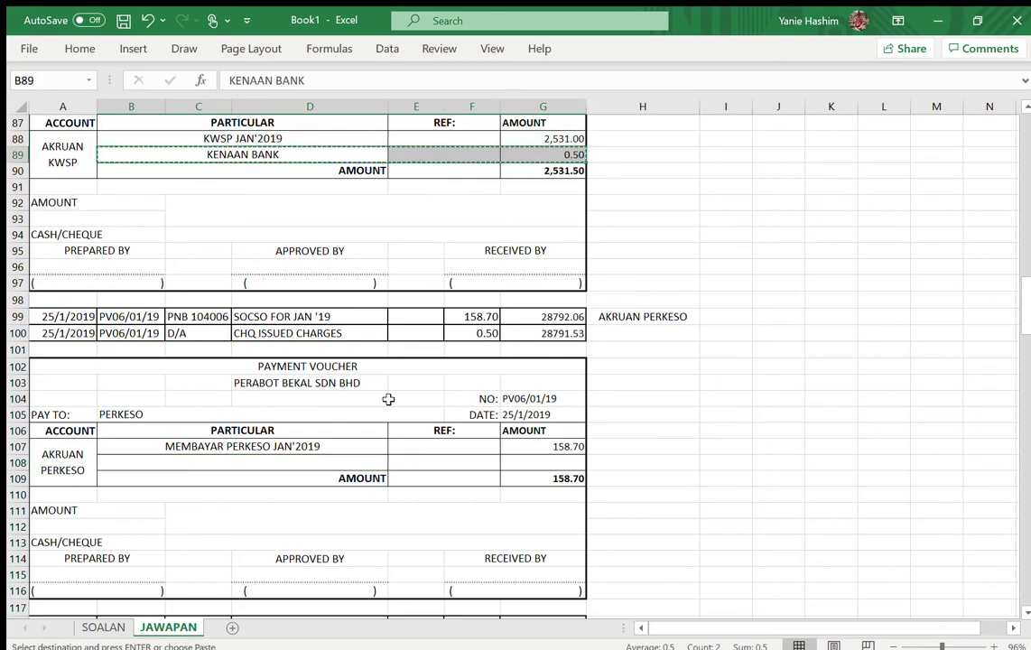
pyautogui.click(203, 464)
pyautogui.hotkey('ctrl', 'v')
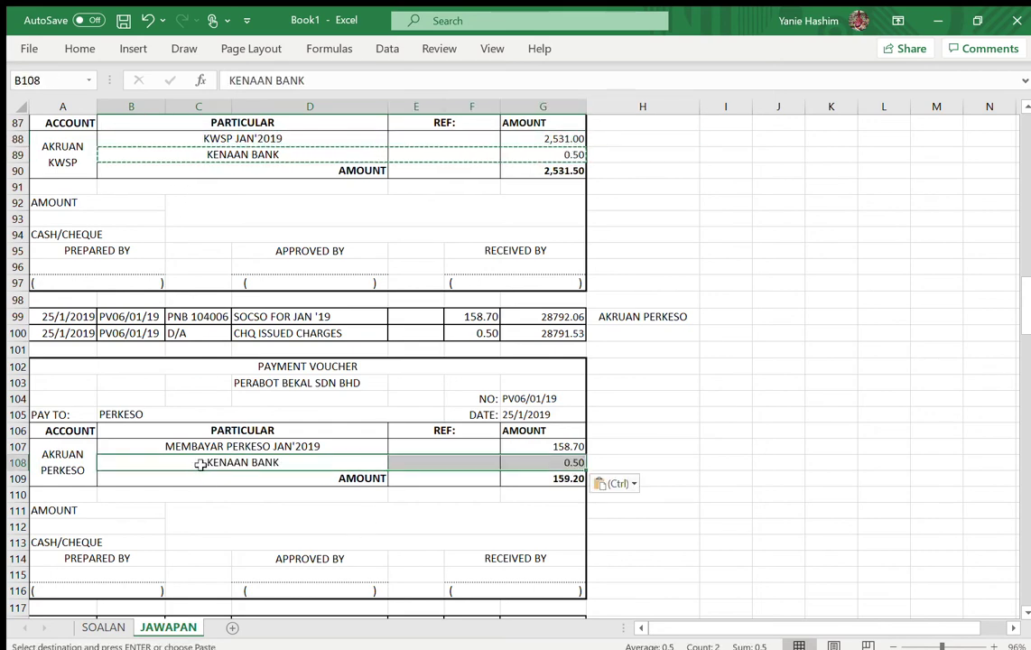
# Enter LEMBAGA HASIL DALAM NEGERI (LHDN) as the seventh voucher's payee in B124
pyautogui.scroll(-4, 207, 472)
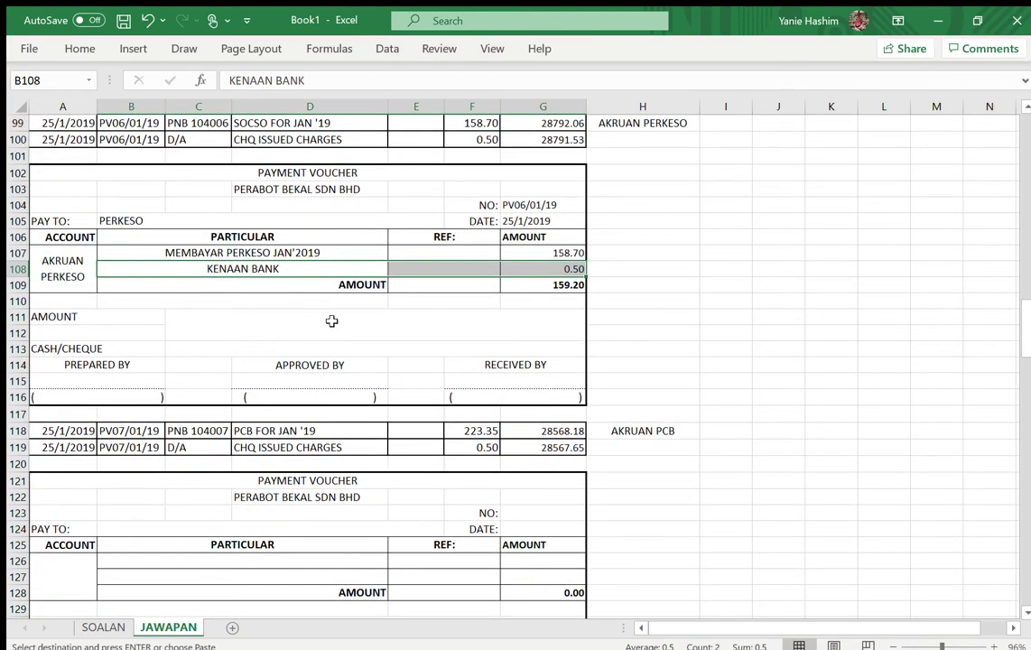
pyautogui.scroll(-4, 91, 343)
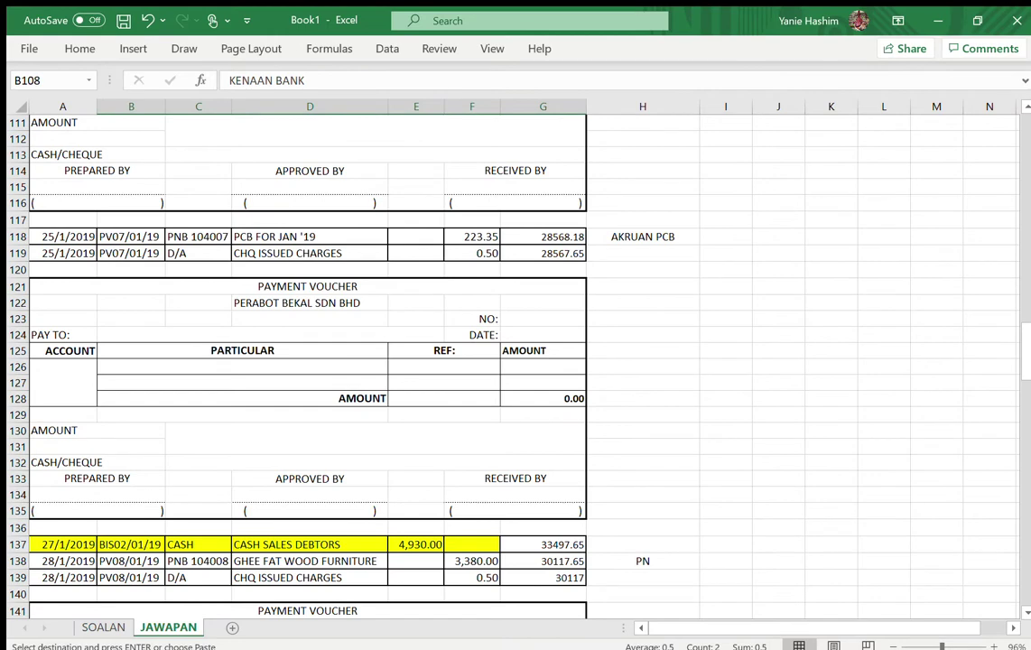
pyautogui.click(109, 335)
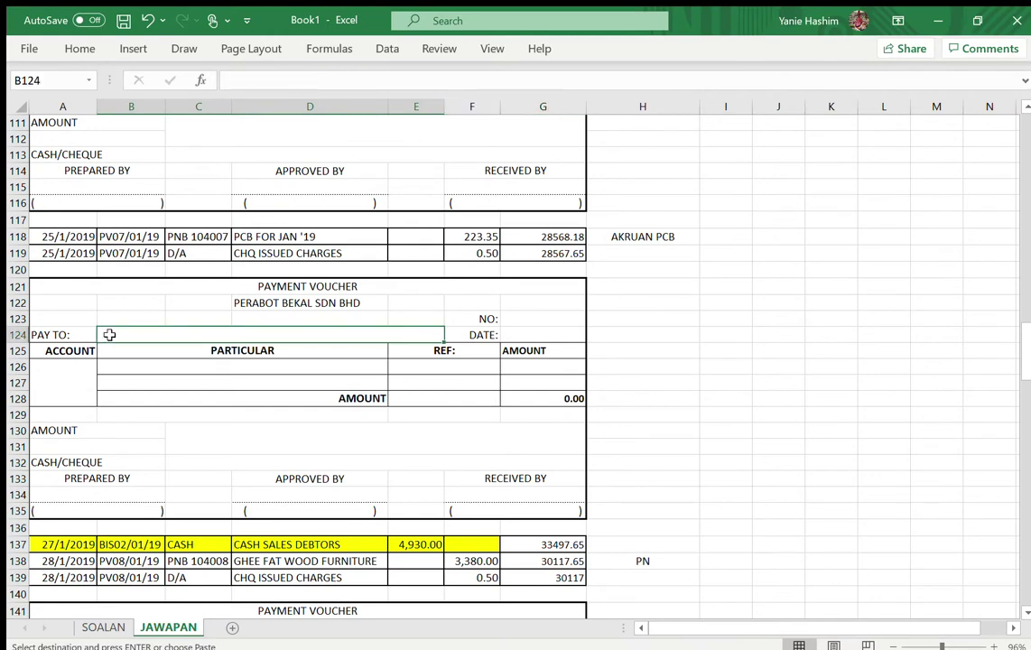
pyautogui.write('=')
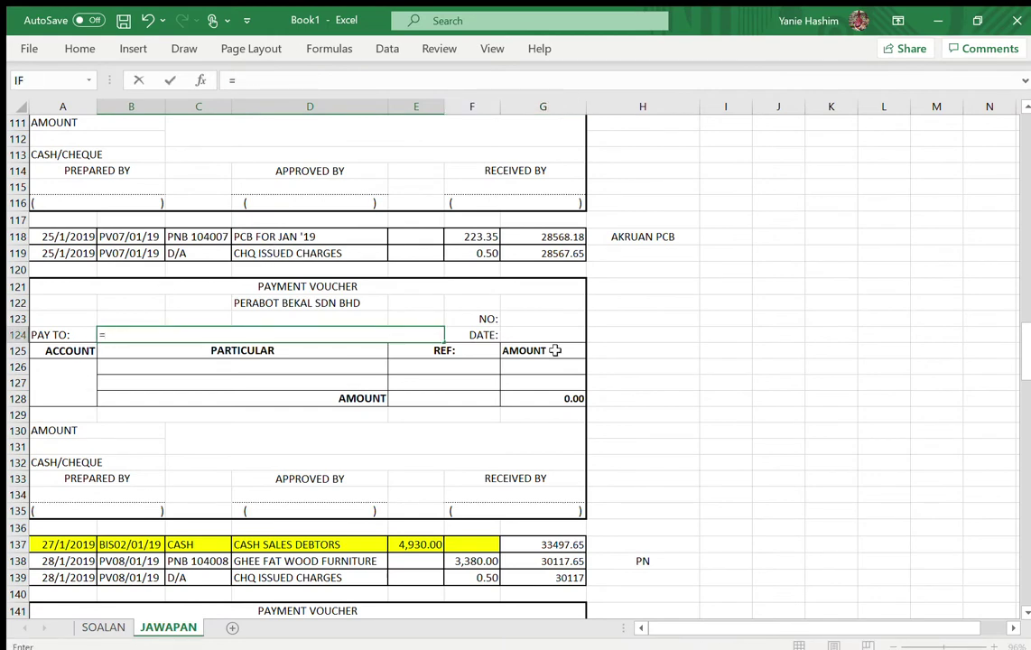
pyautogui.press('Escape')
pyautogui.click(186, 416)
pyautogui.click(215, 335)
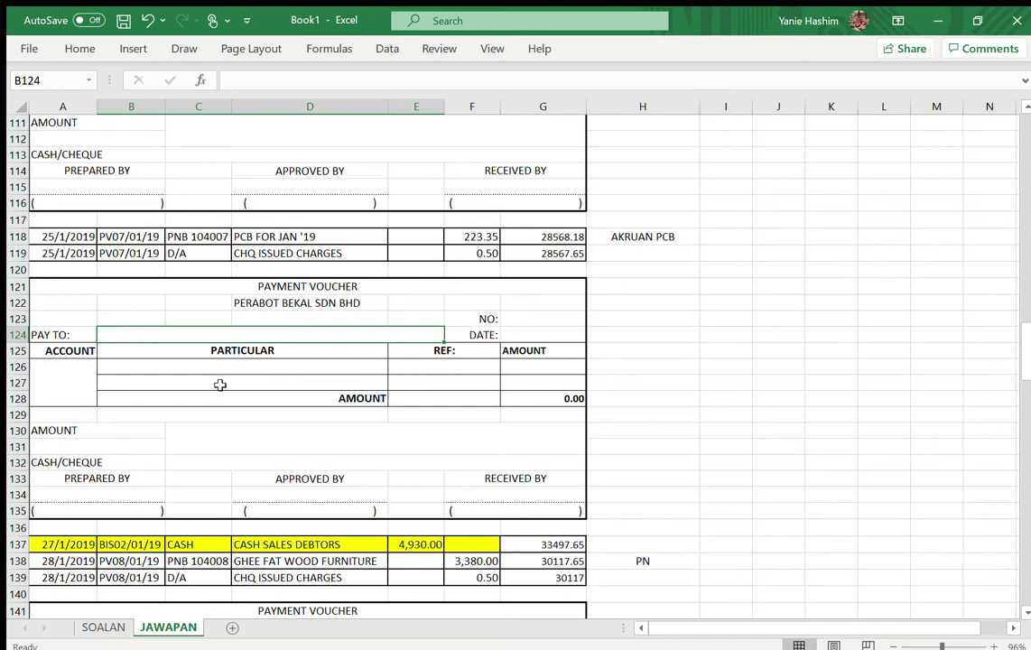
pyautogui.write('LEMBAGA HASIL DALAM NEGERI (LHDN')
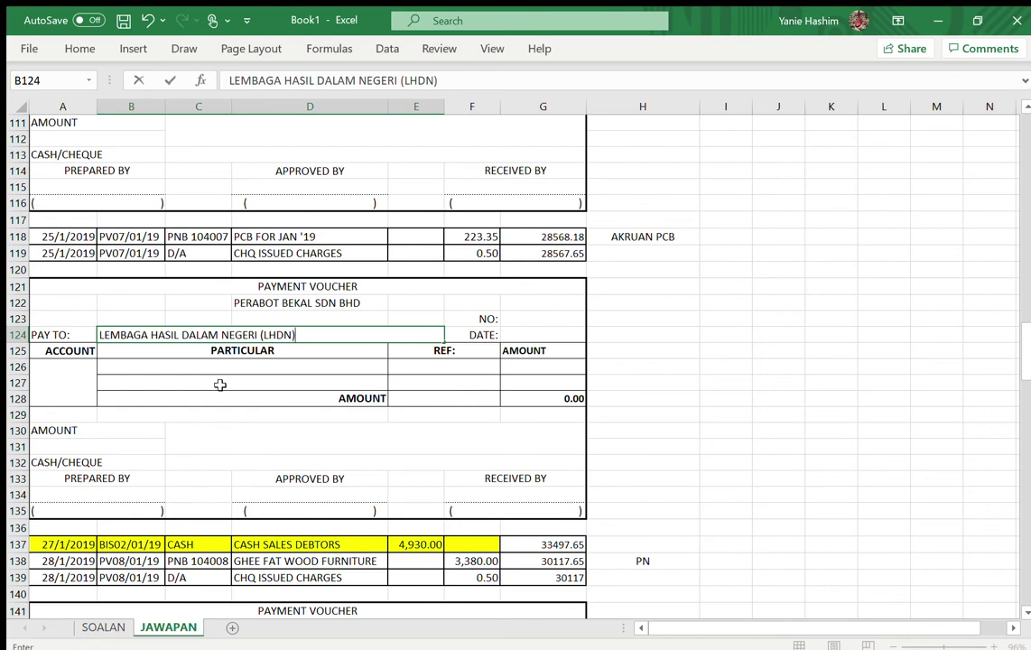
# Link the seventh voucher's number in G123 to the reference in B118 and its date in G124 to A118
pyautogui.click(511, 321)
pyautogui.write('=')
pyautogui.click(132, 238)
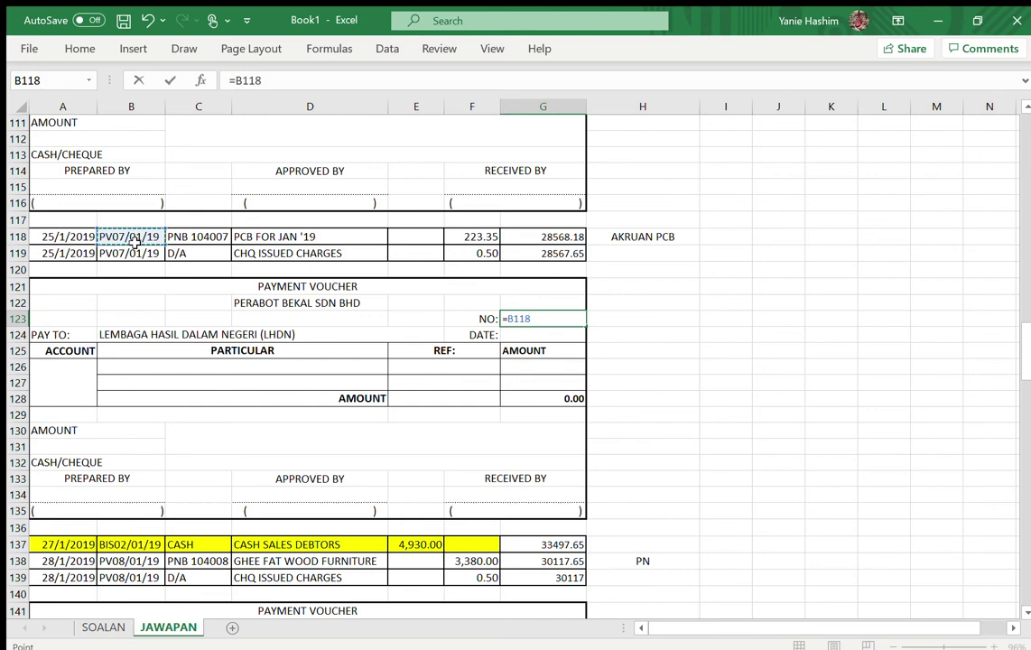
pyautogui.press('Return')
pyautogui.write('=')
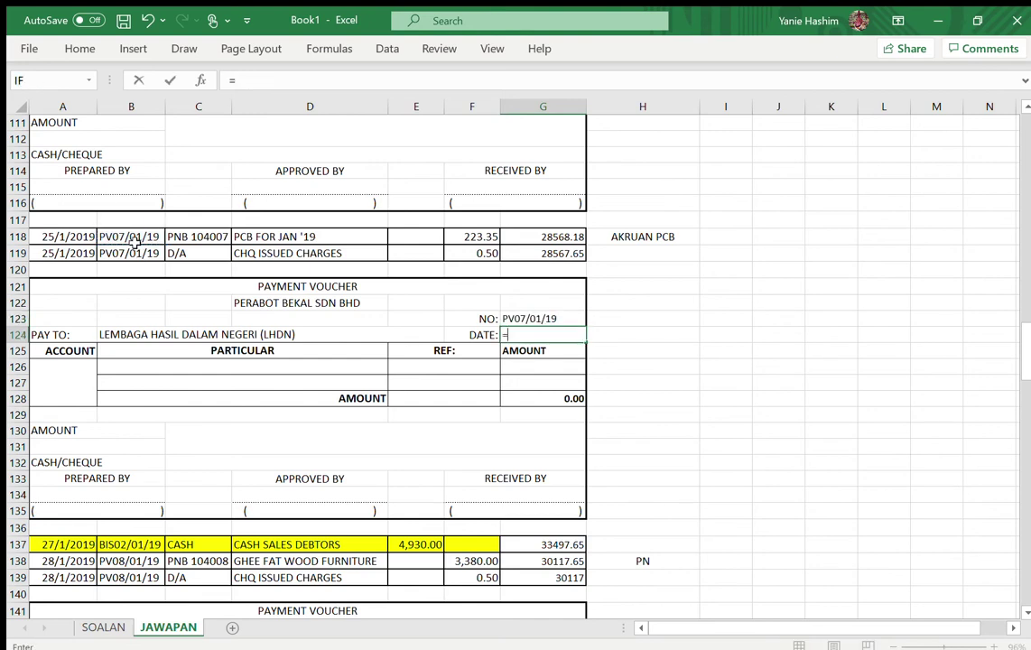
pyautogui.click(72, 233)
pyautogui.press('Return')
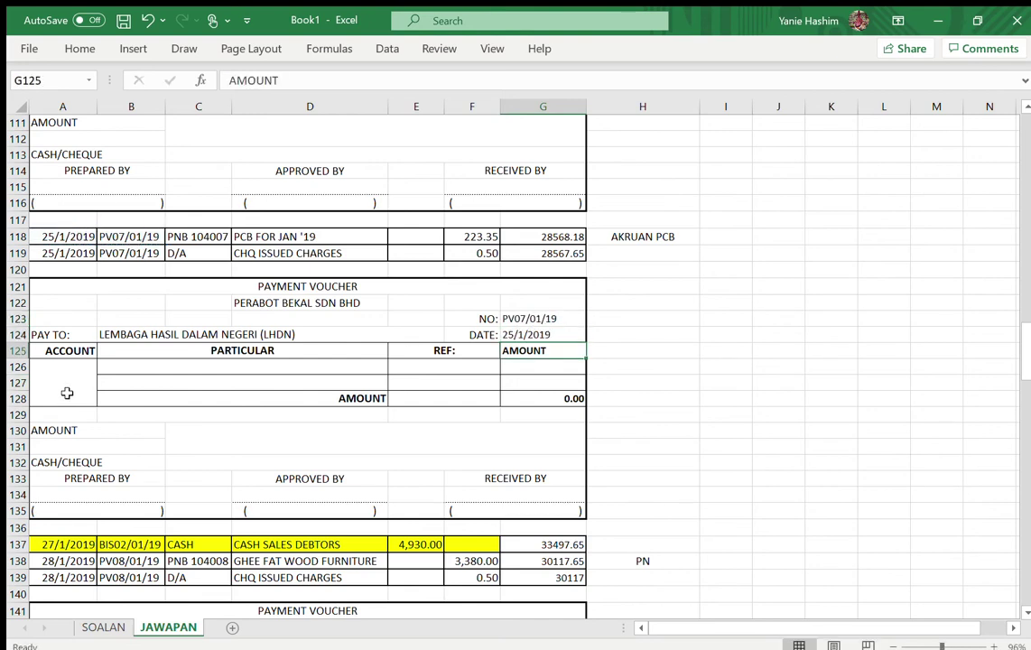
# Enter PCB as the seventh voucher's account in A126 and MEMBAYAR PCB JAN'2019 as its particular in B126
pyautogui.click(69, 393)
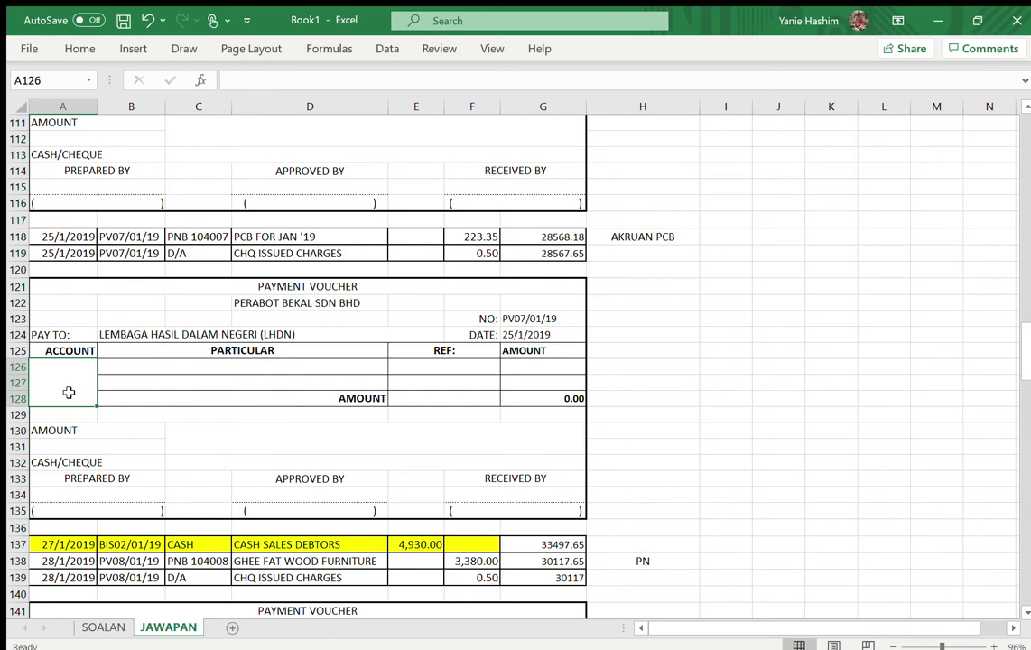
pyautogui.write('PCB')
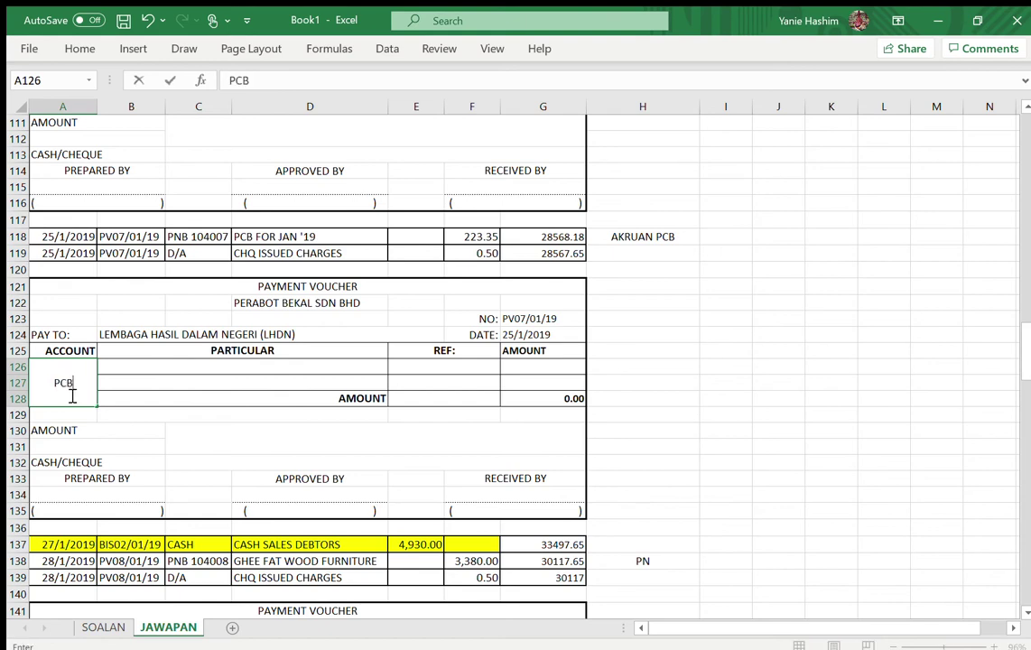
pyautogui.click(152, 366)
pyautogui.write('MEMBAYAR PCB')
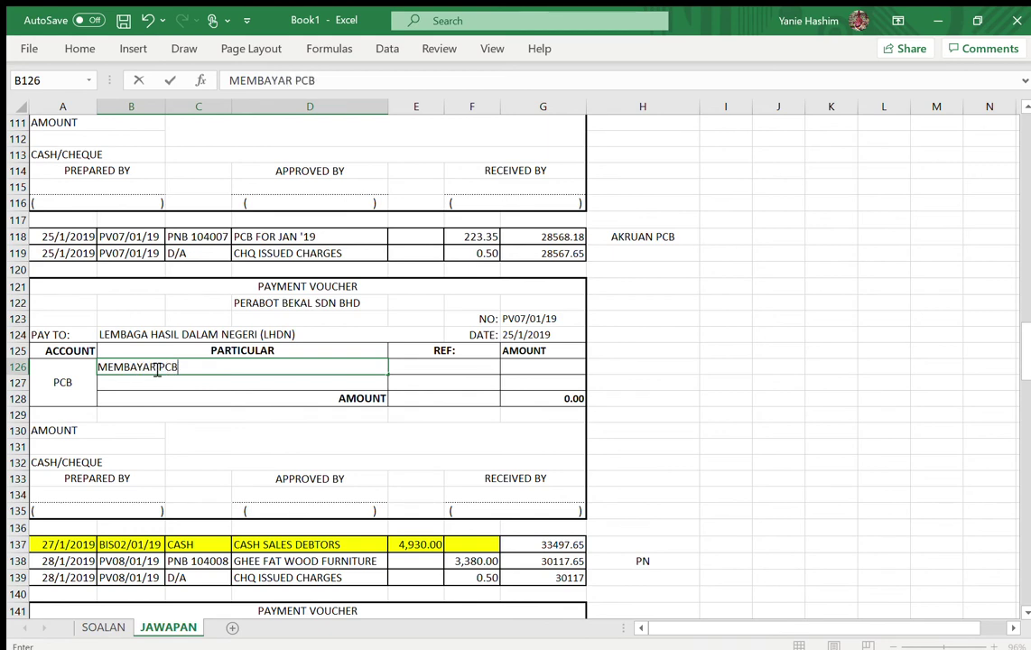
pyautogui.write(" JAN'2019")
# Link the seventh voucher's PCB amount in G126 to the payment in F118
pyautogui.press('Tab')
pyautogui.press('Tab')
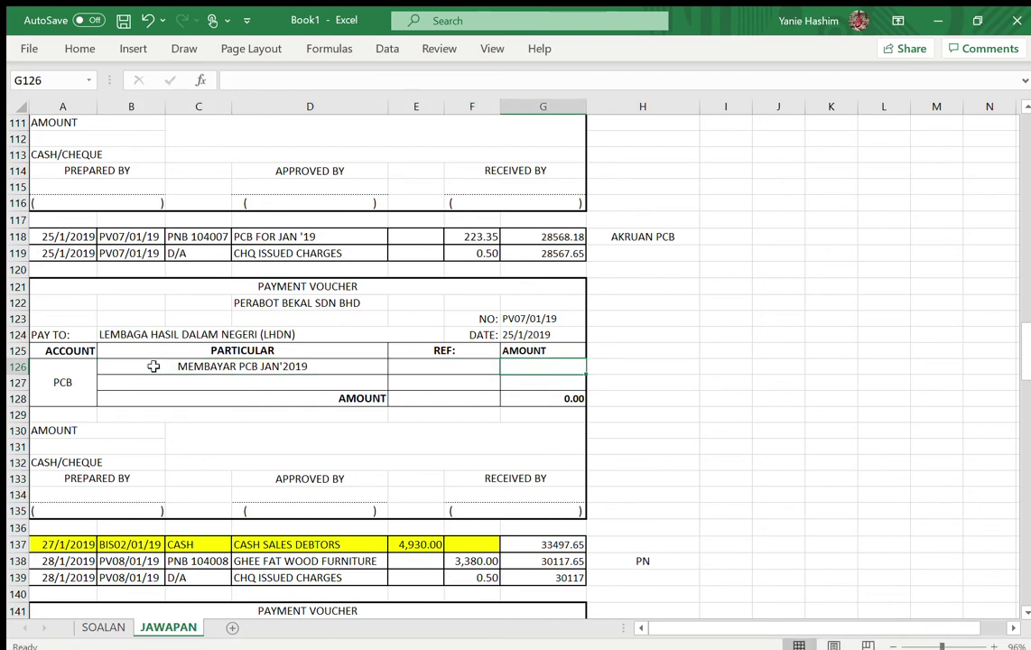
pyautogui.write('=')
pyautogui.click(489, 237)
pyautogui.press('Return')
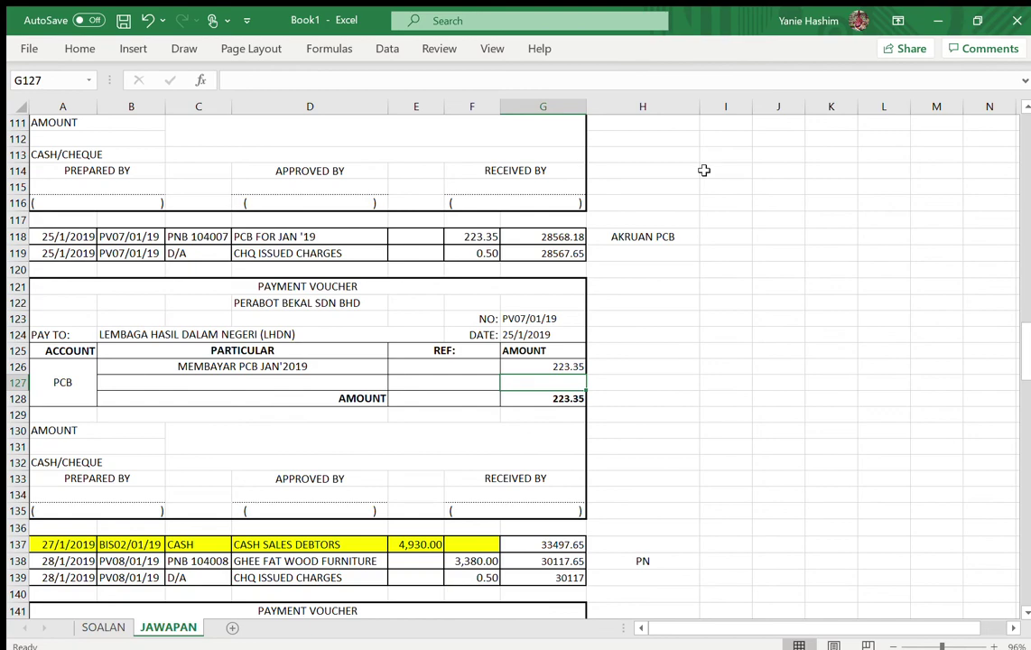
# Copy the sixth voucher's KENAAN BANK row, B108:G108, to row 127 of the seventh voucher
pyautogui.scroll(2, 705, 169)
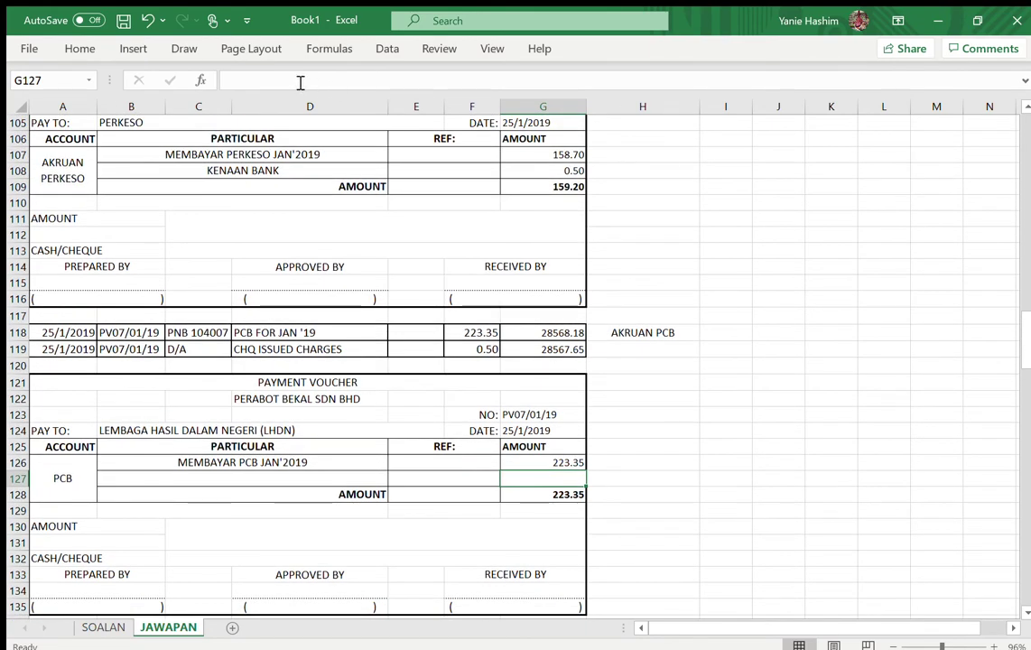
pyautogui.moveTo(184, 170); pyautogui.dragTo(523, 169)
pyautogui.hotkey('ctrl', 'c')
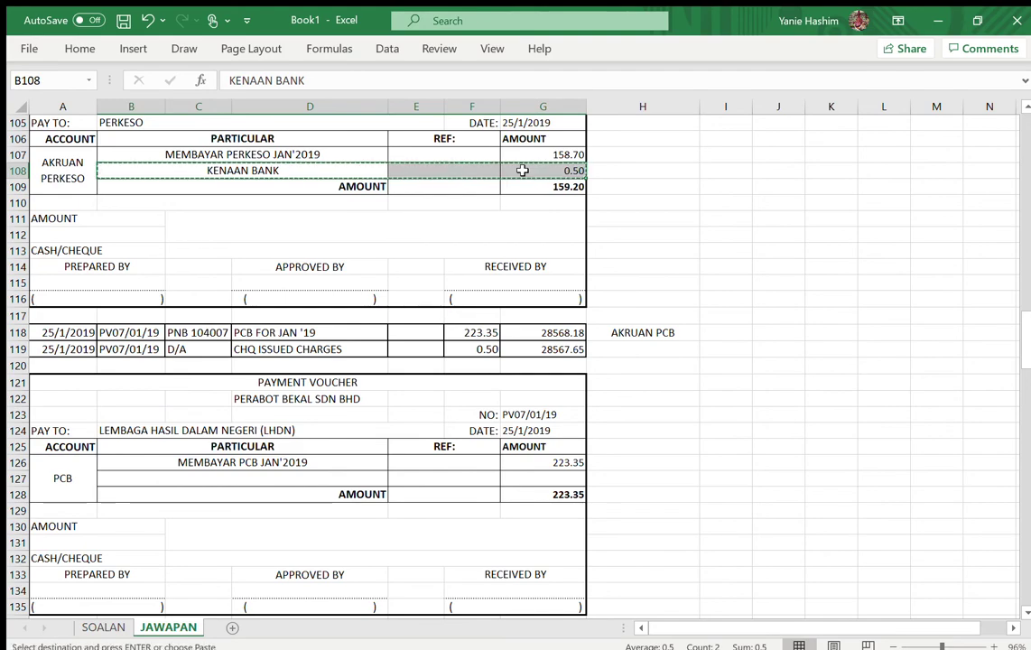
pyautogui.click(200, 481)
pyautogui.hotkey('ctrl', 'v')
# Link the eighth voucher's payee in B144 to GHEE FAT WOOD FURNITURE in D138
pyautogui.scroll(-1, 201, 481)
pyautogui.scroll(-10, 307, 361)
pyautogui.scroll(1, 139, 422)
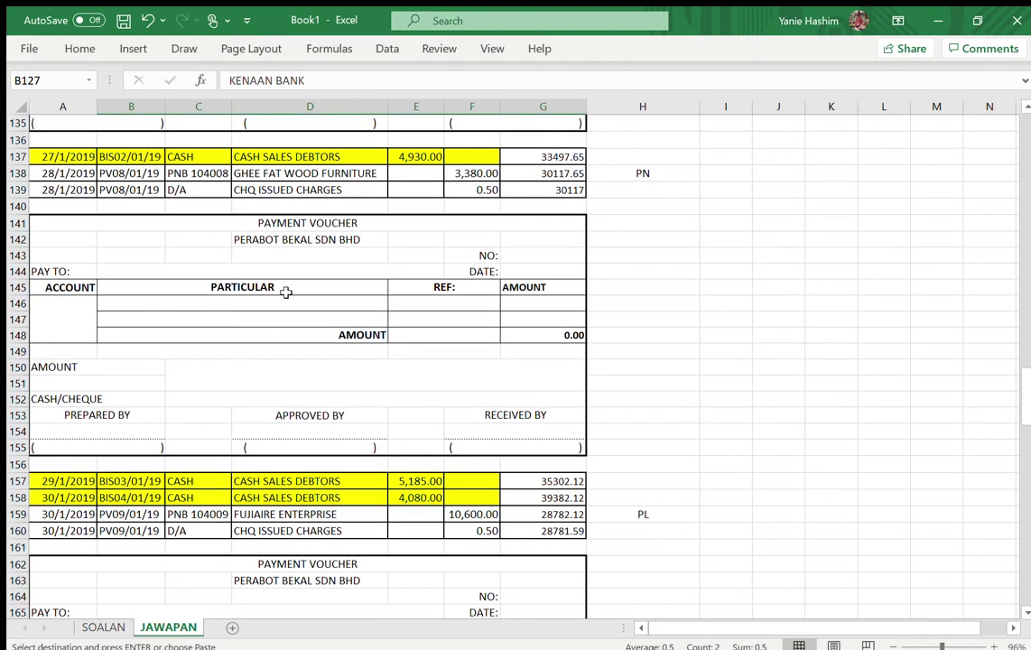
pyautogui.click(106, 273)
pyautogui.write('=')
pyautogui.click(271, 173)
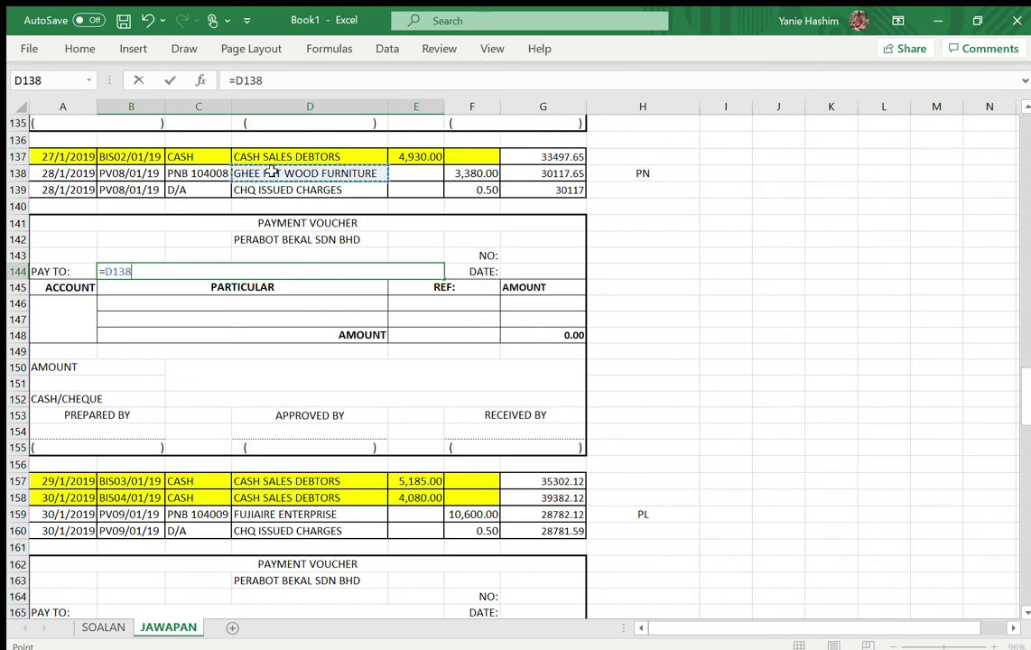
pyautogui.press('Return')
# Link the eighth voucher's number in G143 to the reference in B138 and its date in G144 to A138
pyautogui.click(552, 257)
pyautogui.write('=')
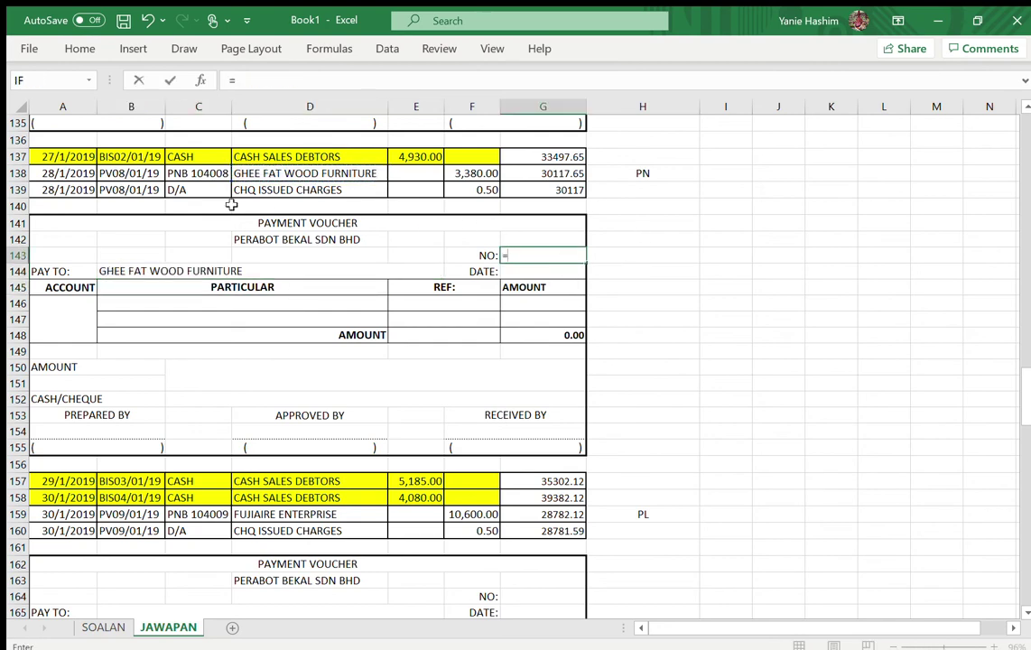
pyautogui.click(131, 172)
pyautogui.press('Return')
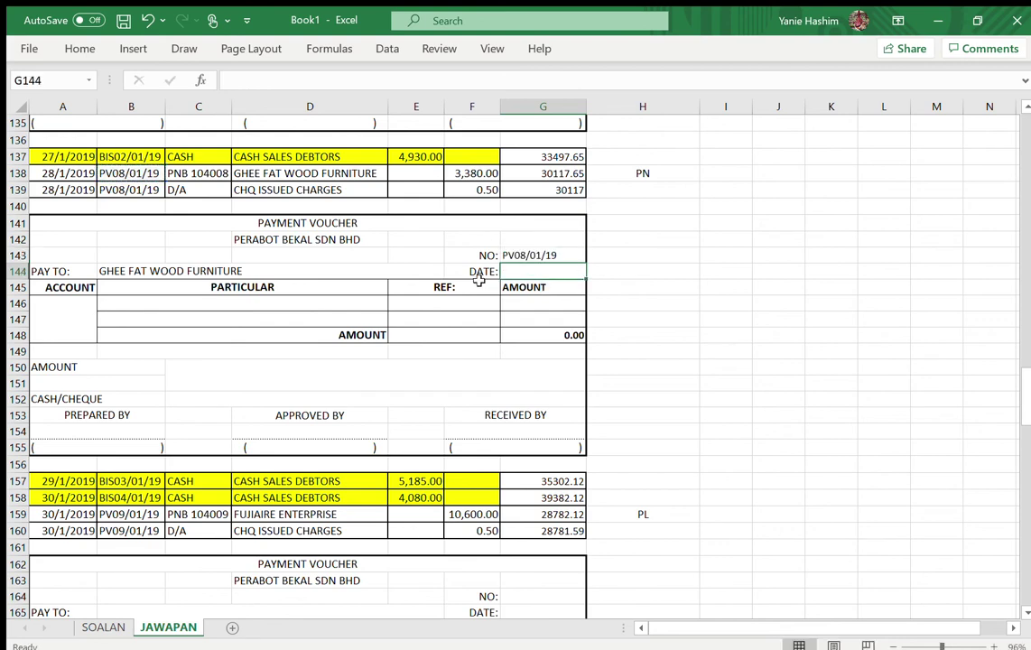
pyautogui.write('=')
pyautogui.click(50, 172)
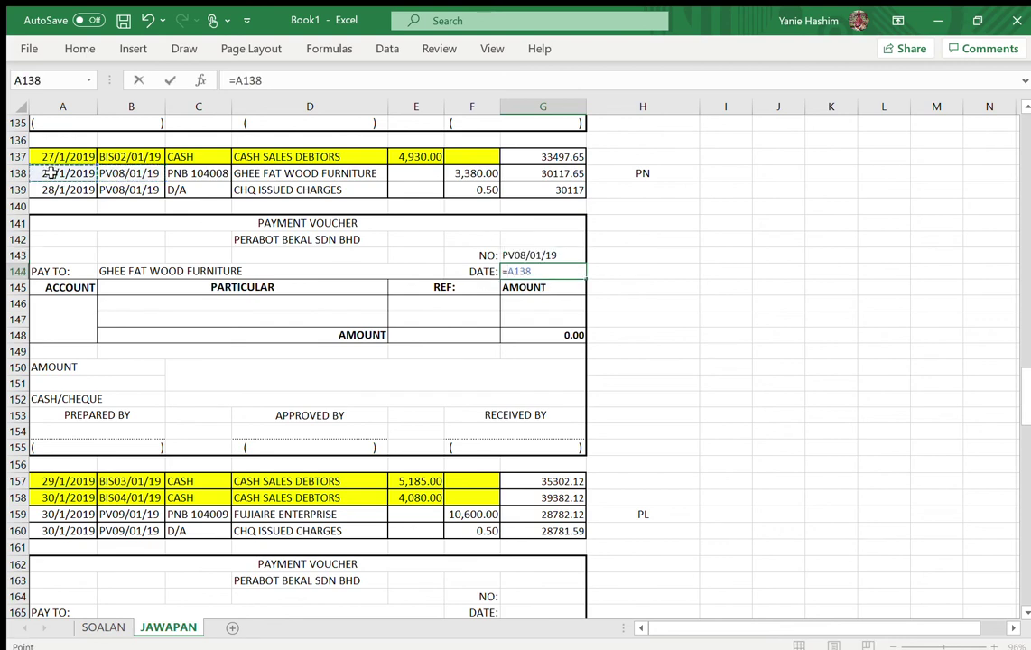
pyautogui.press('Return')
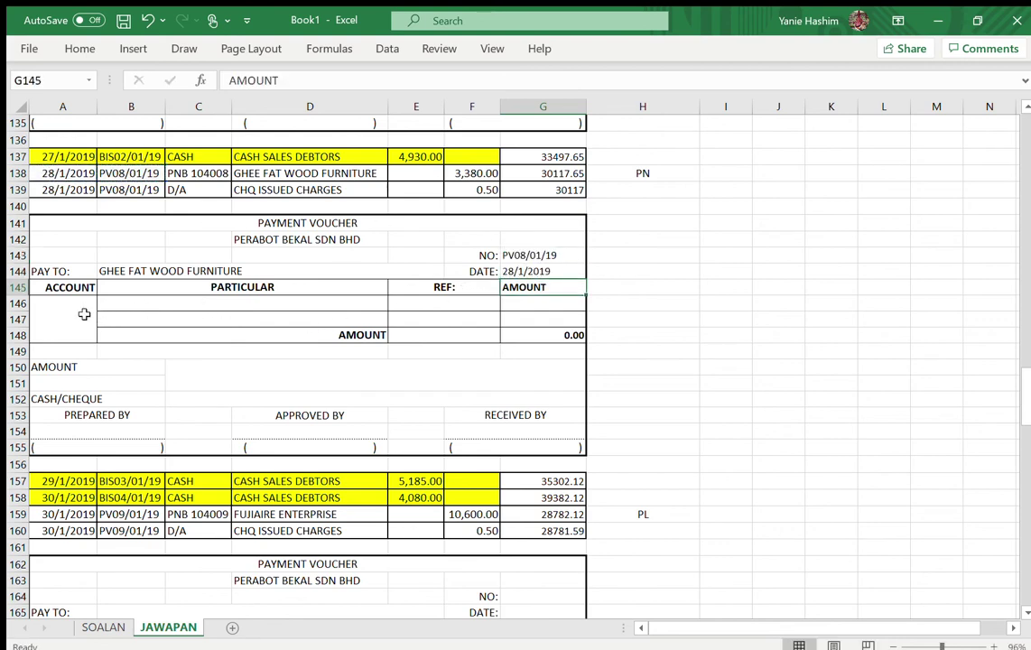
# Enter PEMIUTANG NIAGA as the eighth voucher's account in A146 and MEMBAYAR SEBAHAGIAN INVOIS as its particular in B146
pyautogui.click(32, 310)
pyautogui.write('PEMIUT')
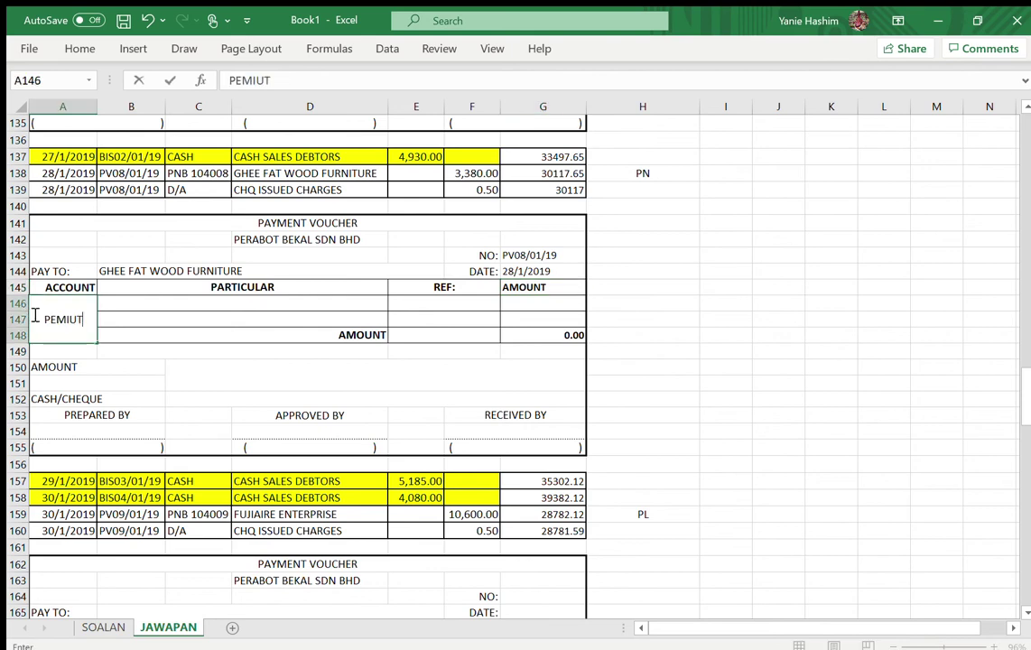
pyautogui.write('ANG NIAGA')
pyautogui.press('Tab')
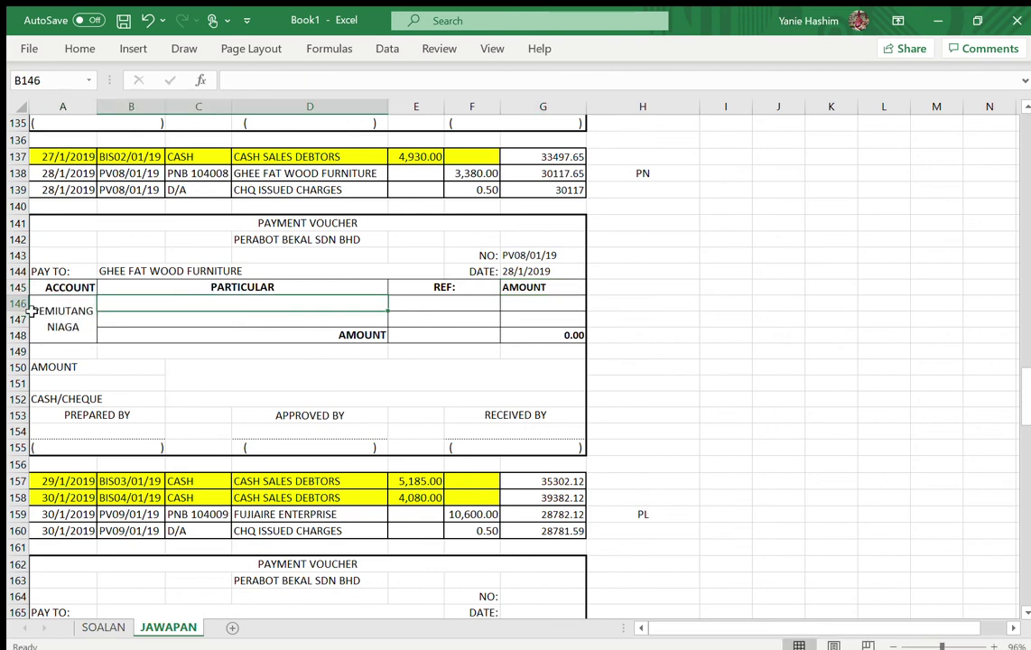
pyautogui.write('MENJ')
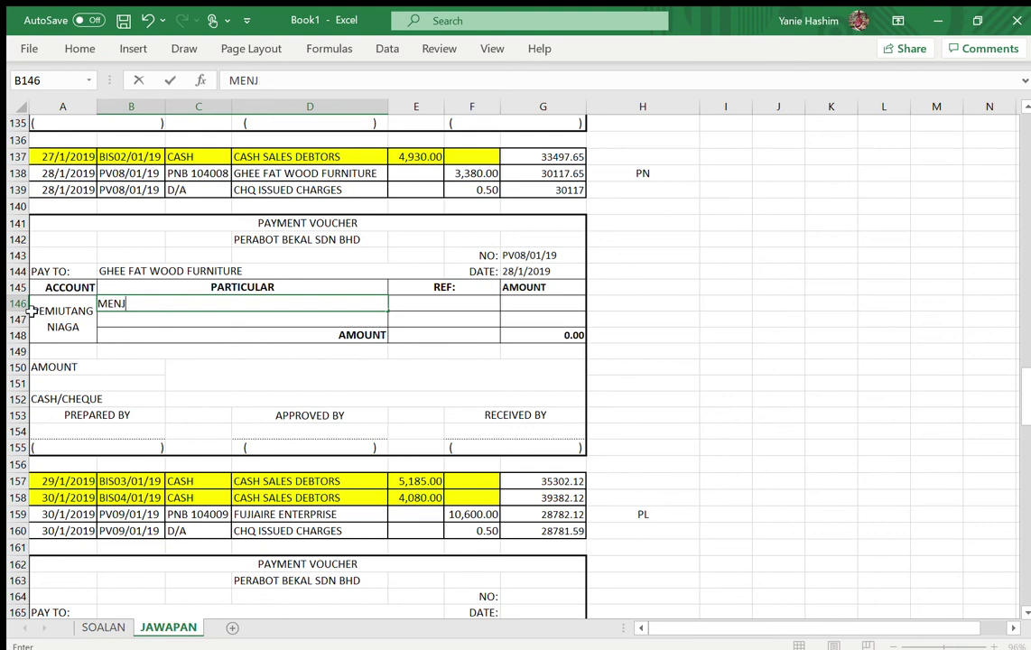
pyautogui.write('BAYAR SEHA')
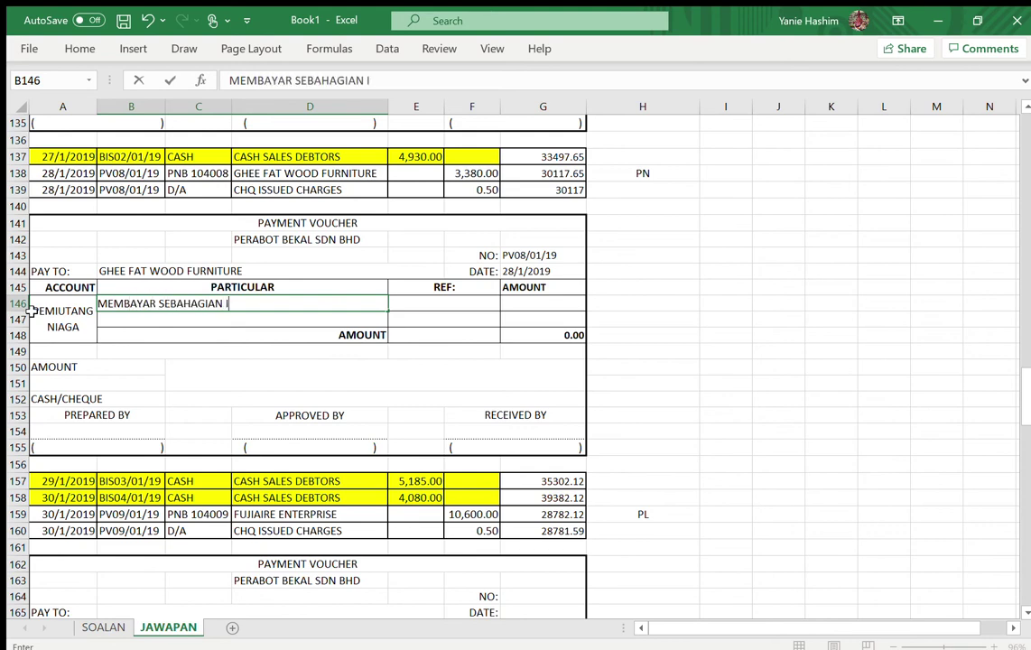
# Link the eighth voucher's amount in G146 to the GHEE FAT WOOD FURNITURE payment in F138
pyautogui.press('Tab')
pyautogui.press('Tab')
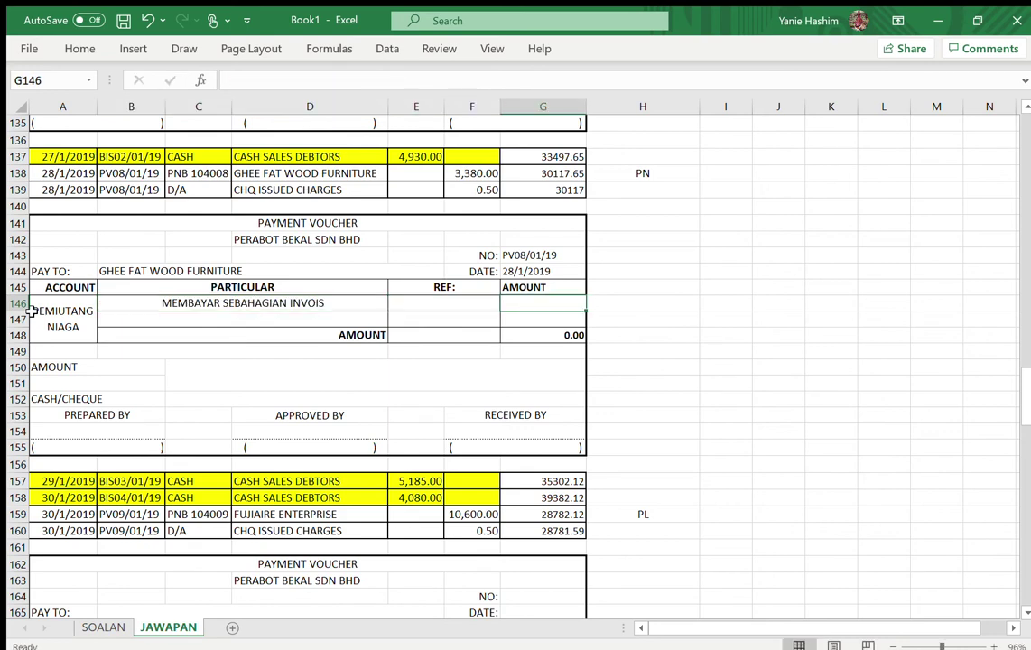
pyautogui.write('=')
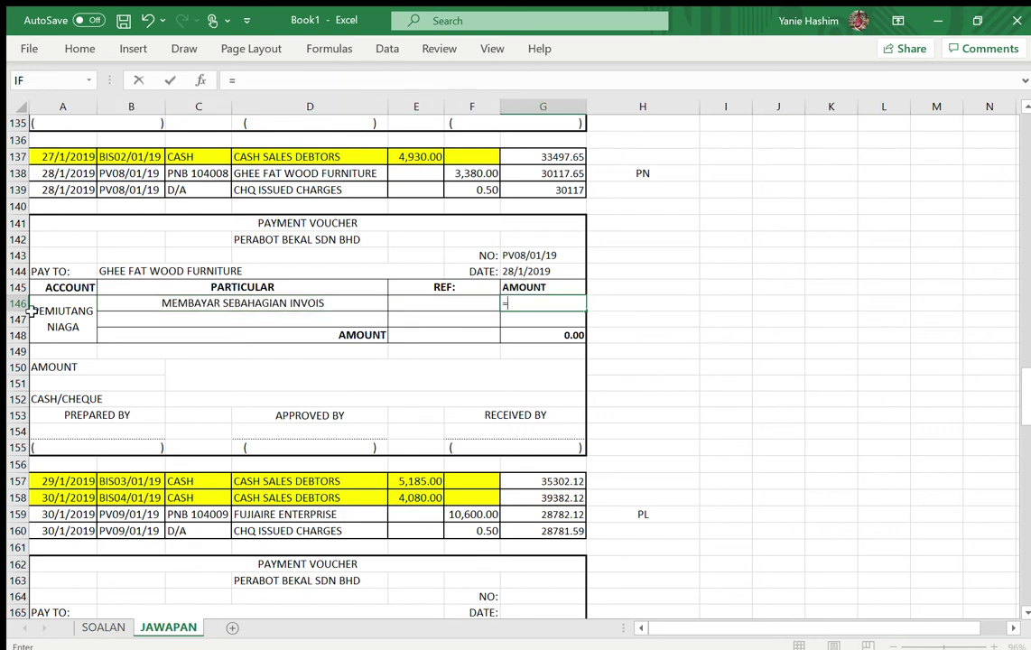
pyautogui.click(463, 172)
pyautogui.press('Return')
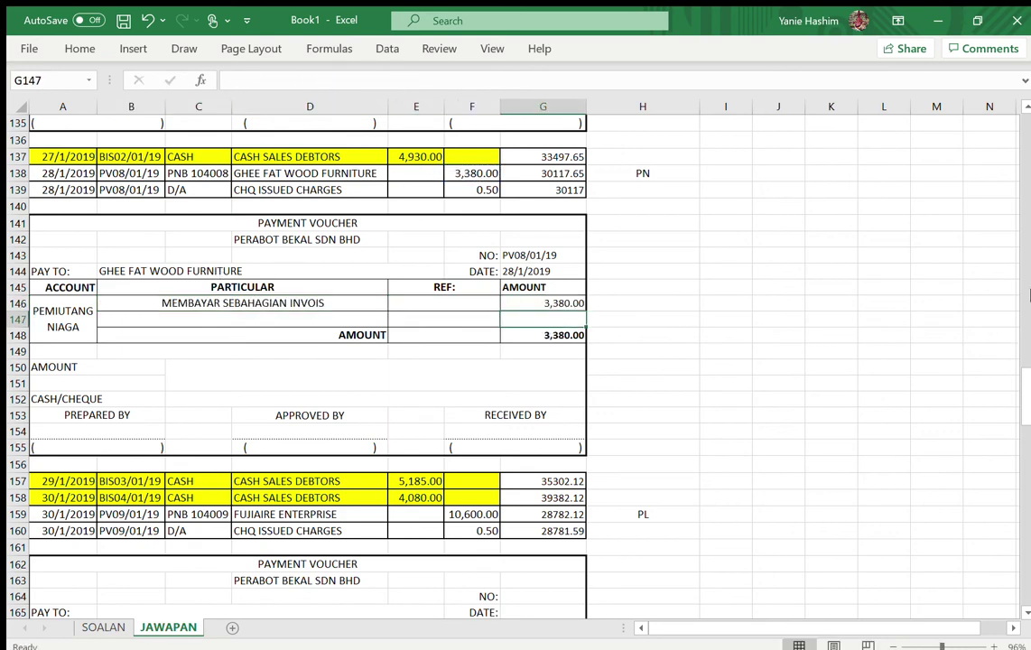
# Copy the seventh voucher's KENAAN BANK row, B127:G127, to row 147 of the eighth voucher and row 168 of the ninth
pyautogui.scroll(3, 1027, 365)
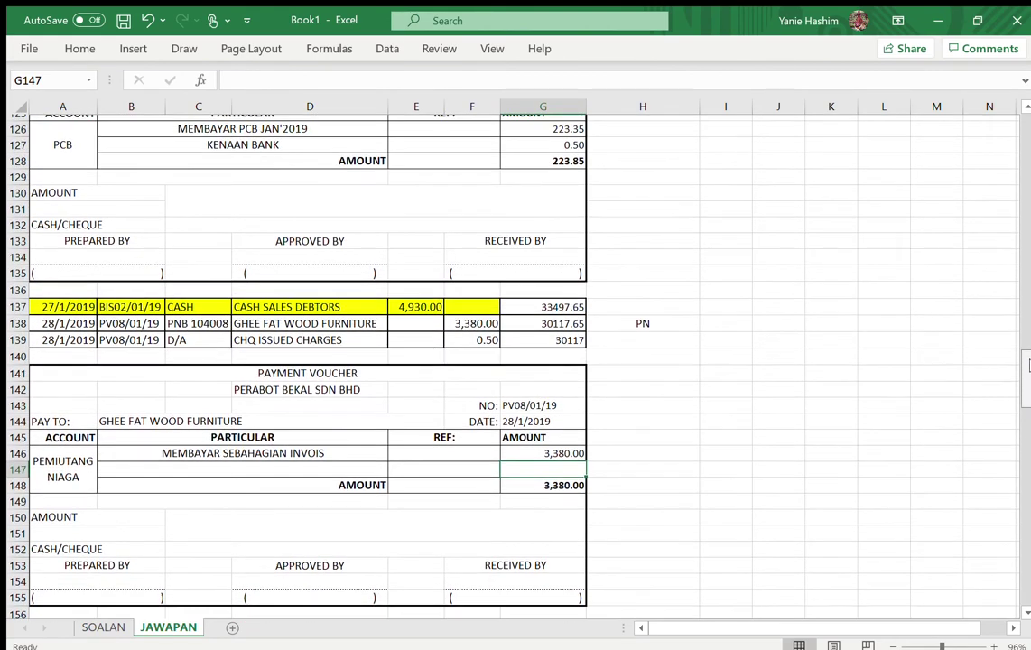
pyautogui.moveTo(117, 143); pyautogui.dragTo(524, 138)
pyautogui.hotkey('ctrl', 'c')
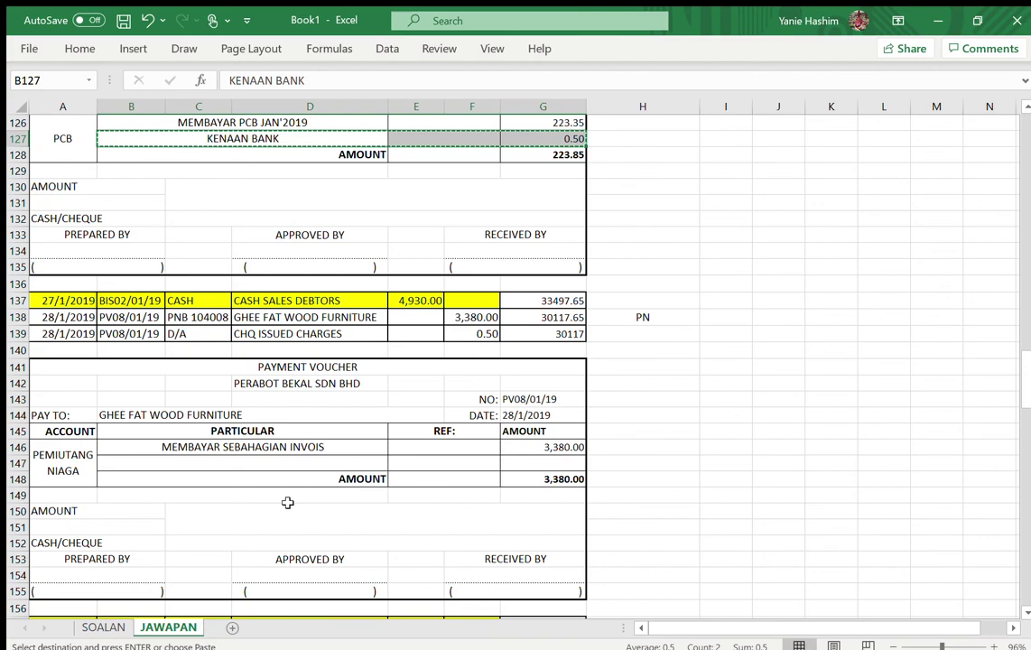
pyautogui.click(154, 459)
pyautogui.hotkey('ctrl', 'v')
pyautogui.scroll(-2, 155, 458)
pyautogui.scroll(-5, 456, 327)
pyautogui.scroll(1, 456, 327)
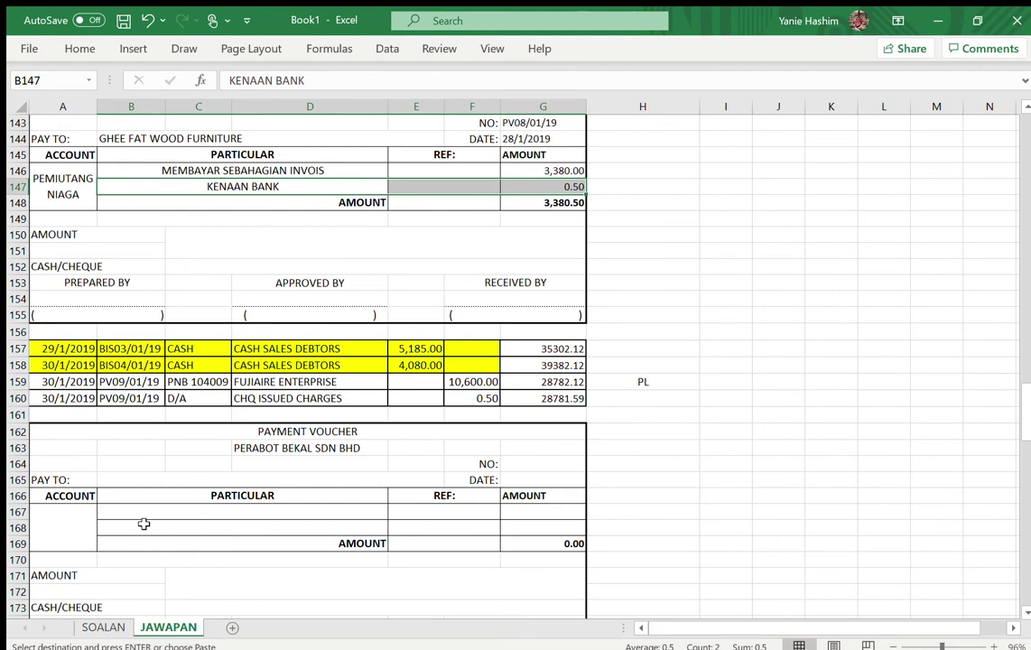
pyautogui.click(144, 524)
pyautogui.hotkey('ctrl', 'v')
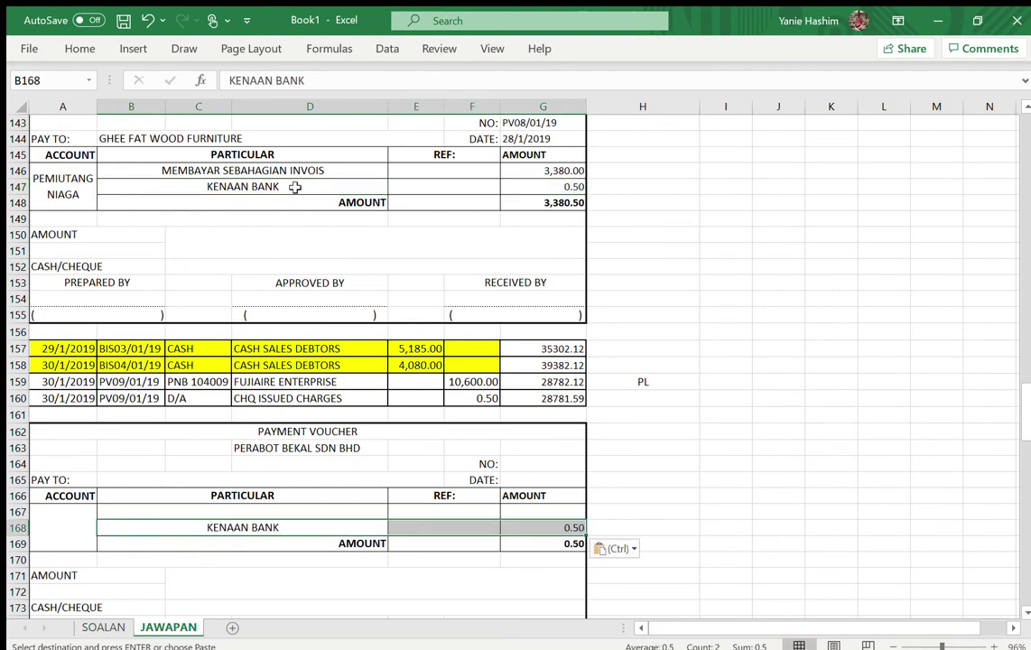
# Link the ninth voucher's payee in B165 to FUJIAIRE ENTERPRISE in D159
pyautogui.scroll(-7, 298, 361)
pyautogui.scroll(-2, 327, 259)
pyautogui.scroll(6, 327, 259)
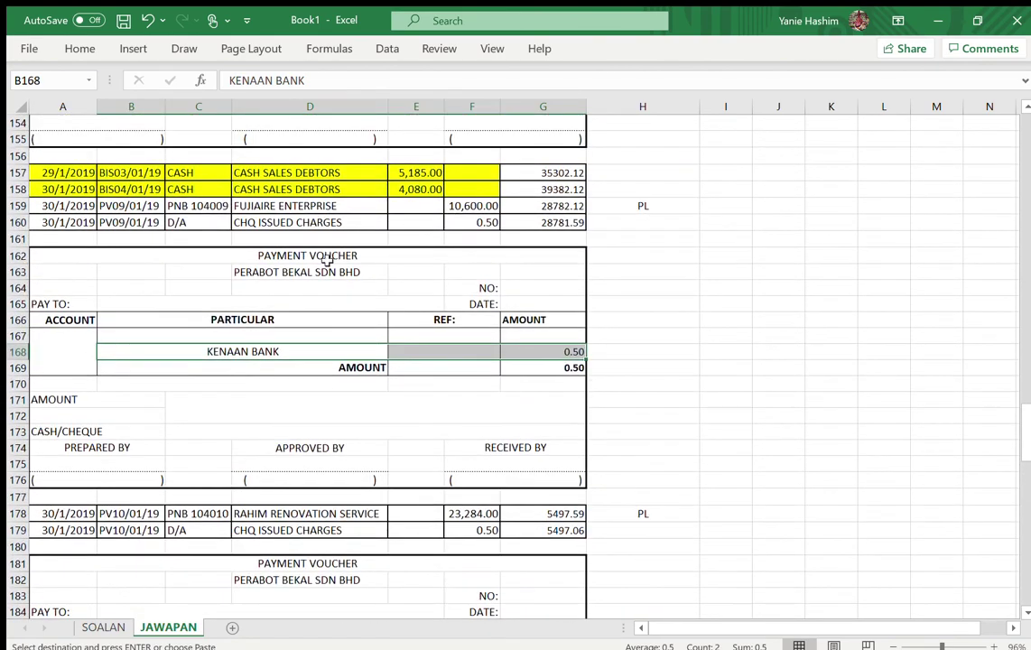
pyautogui.click(114, 305)
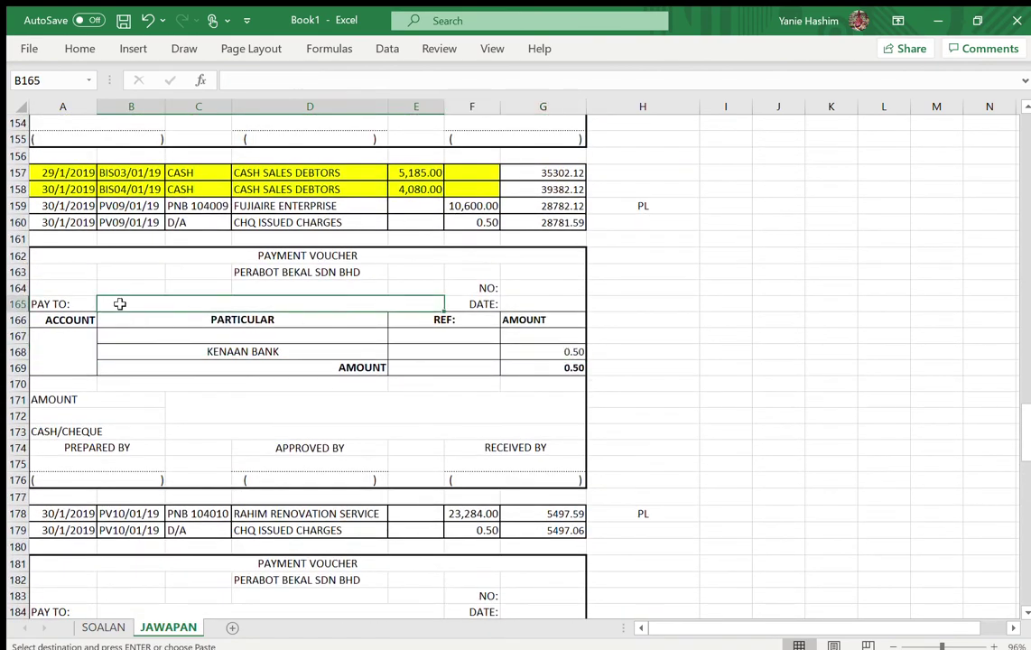
pyautogui.write('=')
pyautogui.click(296, 200)
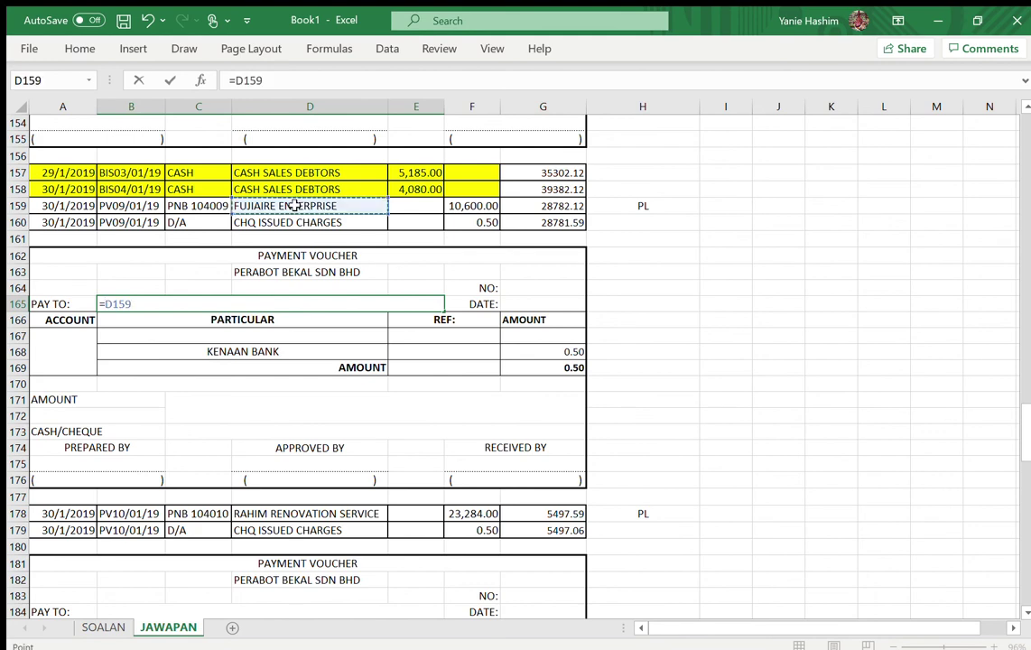
pyautogui.press('Return')
# Link the ninth voucher's number in G164 to the reference in B159 and its date in G165 to A159
pyautogui.click(539, 286)
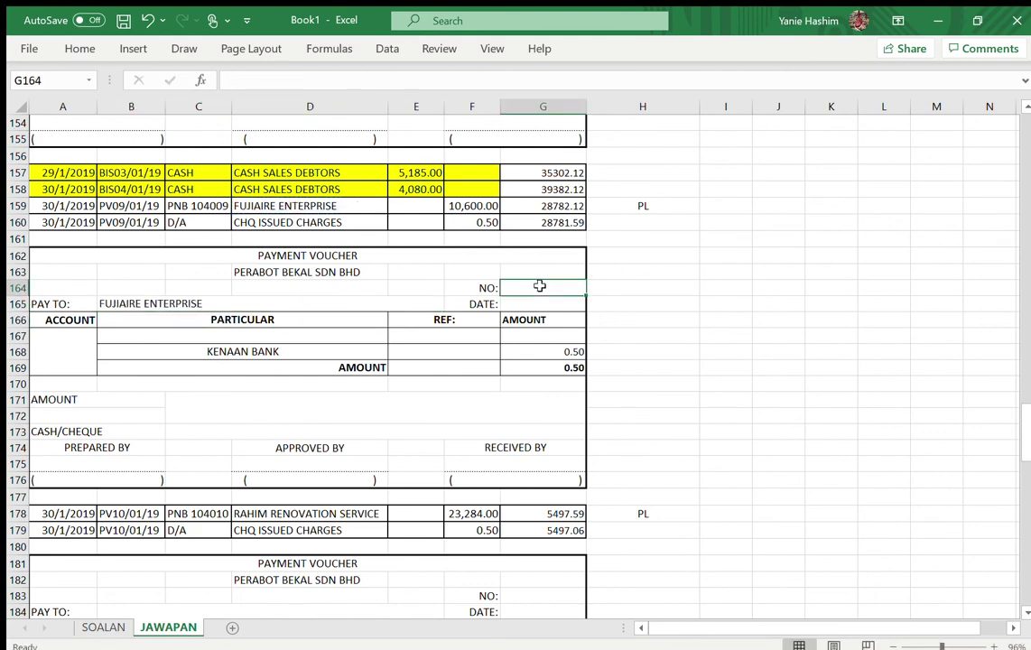
pyautogui.write('=')
pyautogui.click(132, 207)
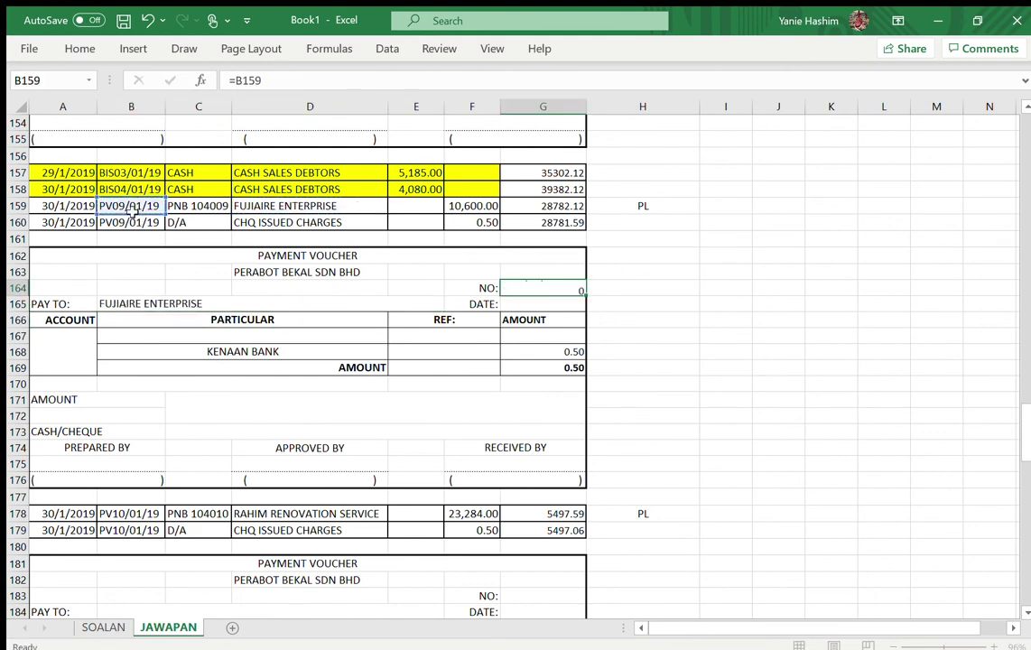
pyautogui.press('Return')
pyautogui.write('=')
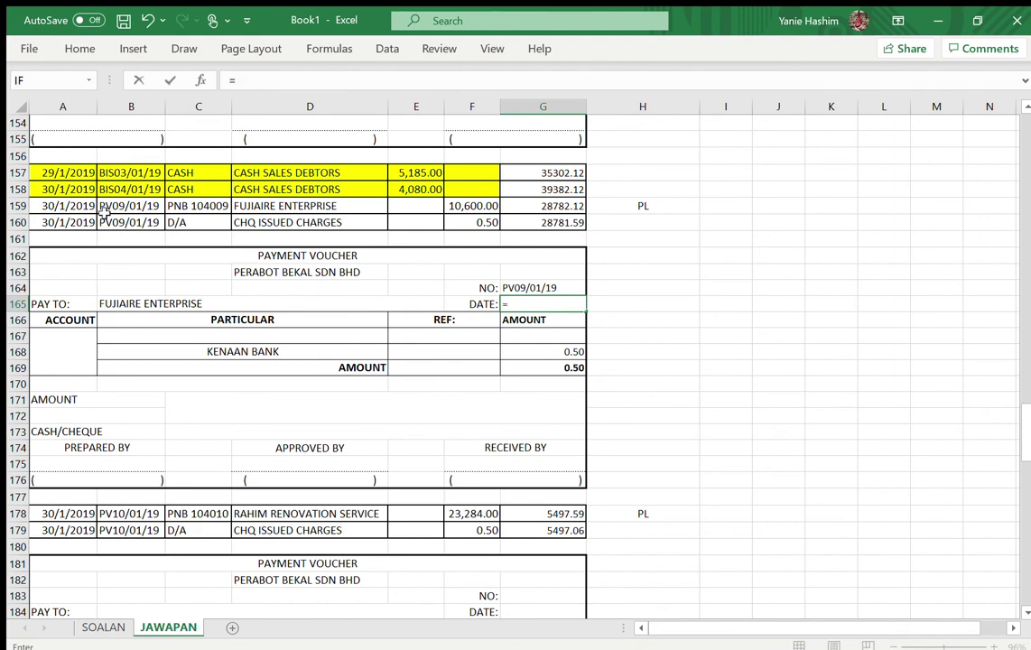
pyautogui.click(53, 206)
pyautogui.press('Return')
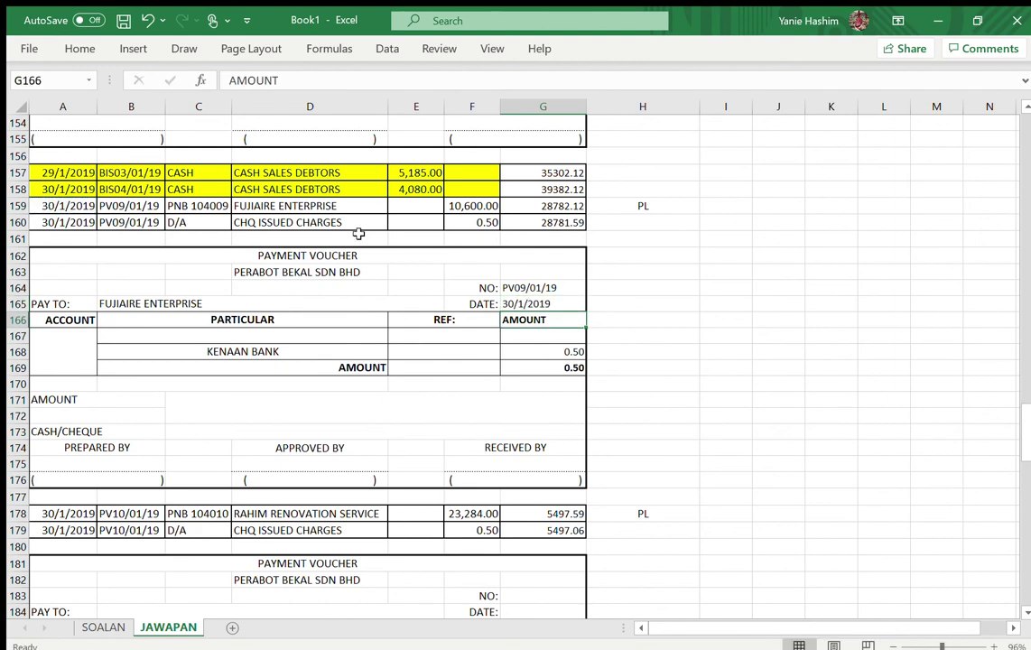
# Enter MENJELASKAN INVOIS as the ninth voucher's particular in B167
pyautogui.click(235, 336)
pyautogui.write('MEM')
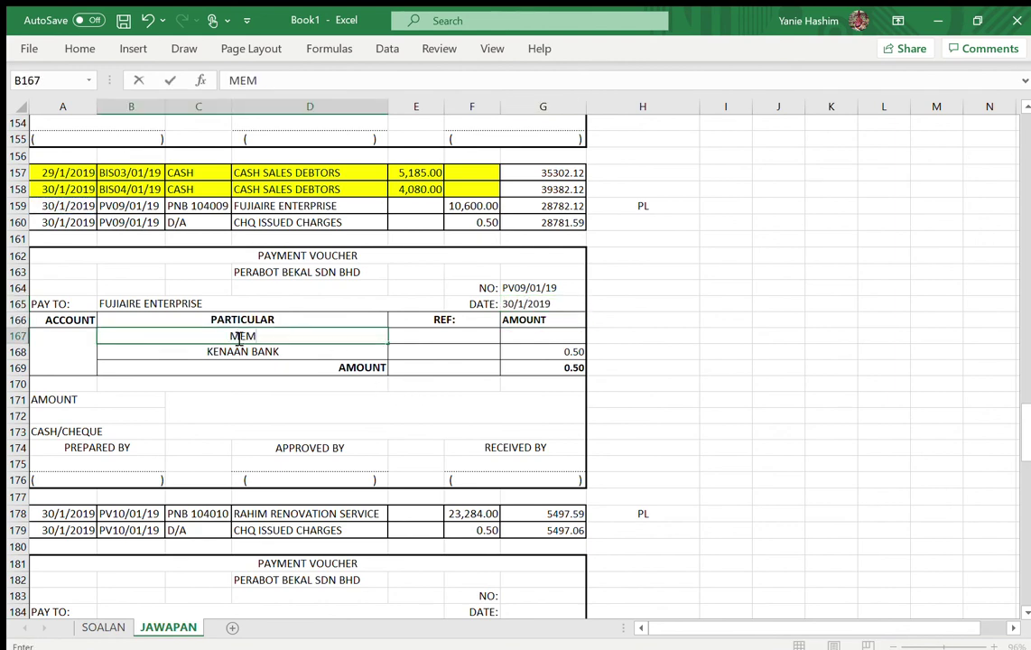
pyautogui.write('B')
pyautogui.press('BackSpace')
pyautogui.press('BackSpace')
pyautogui.write('NJELASKAN IN')
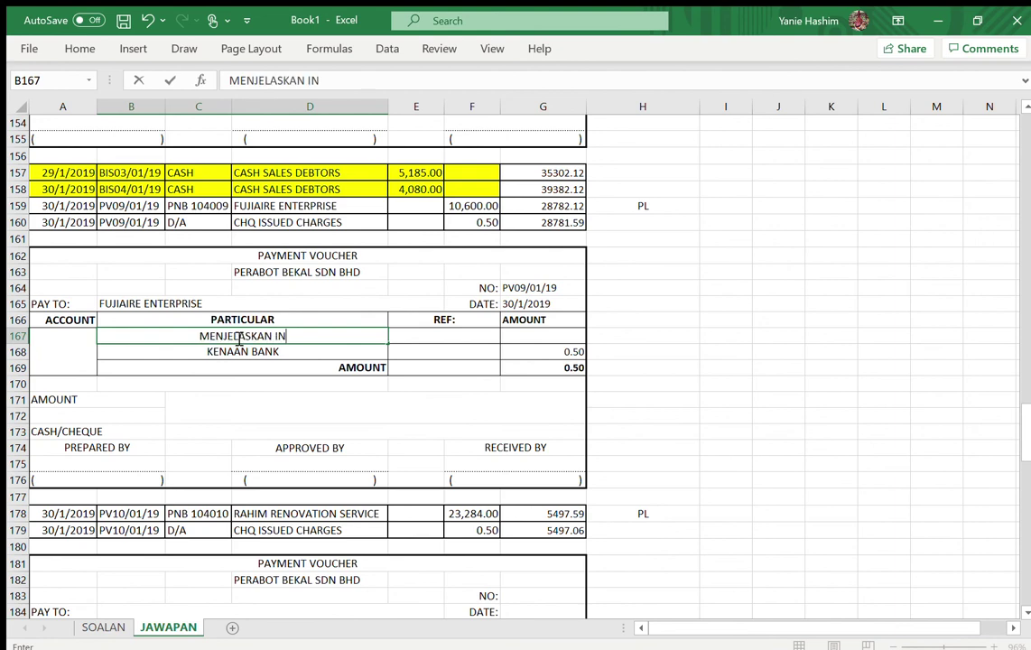
pyautogui.write('VOIS')
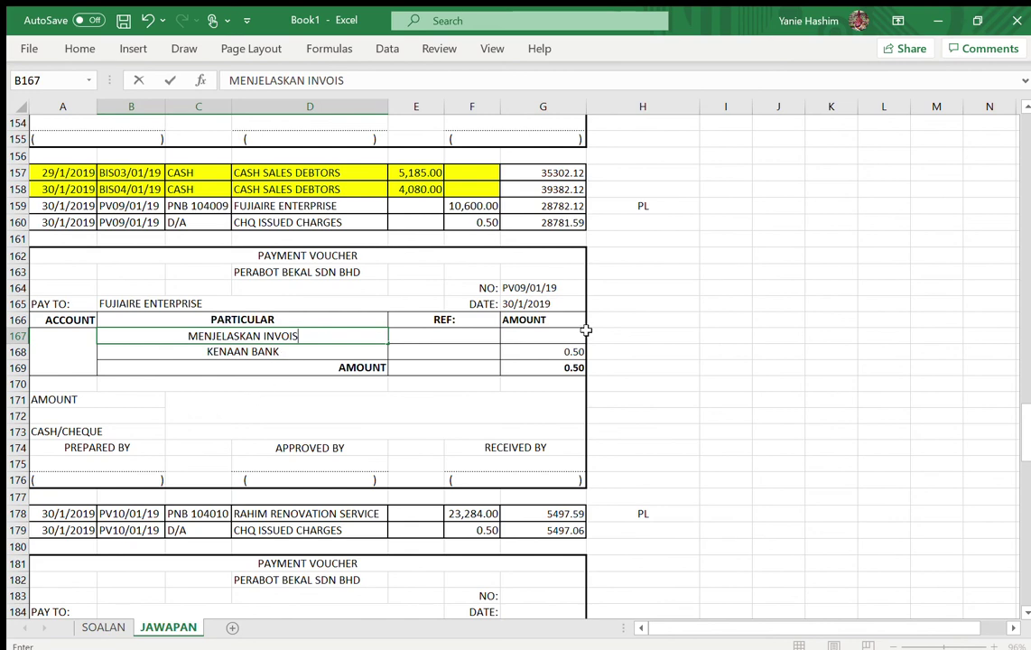
# Link the ninth voucher's amount in G167 to the FUJIAIRE ENTERPRISE payment in F159
pyautogui.click(548, 342)
pyautogui.write('=')
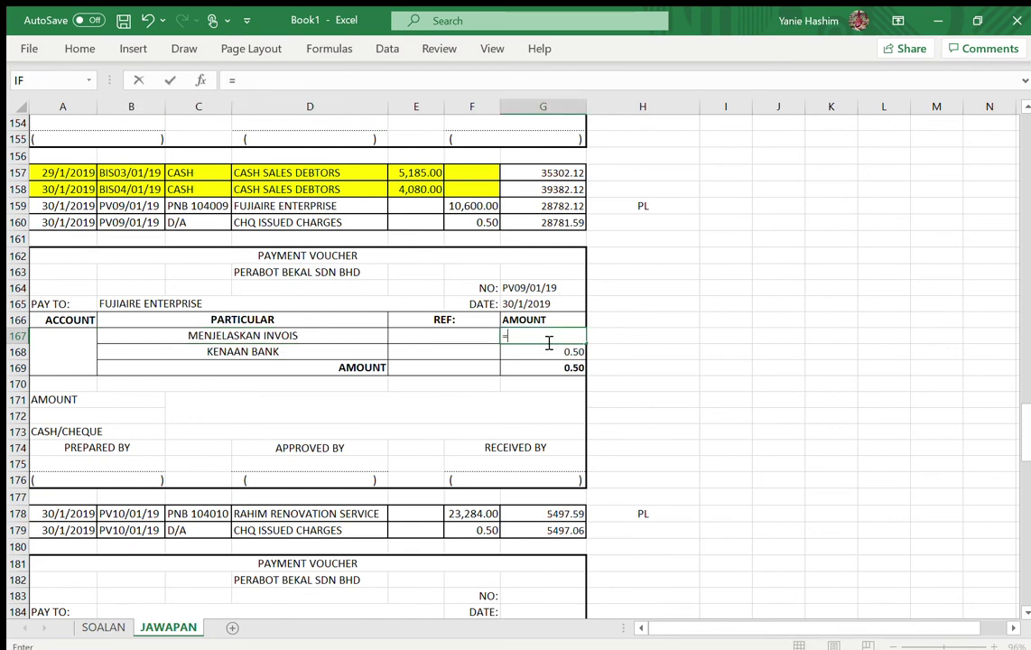
pyautogui.click(468, 206)
pyautogui.press('Return')
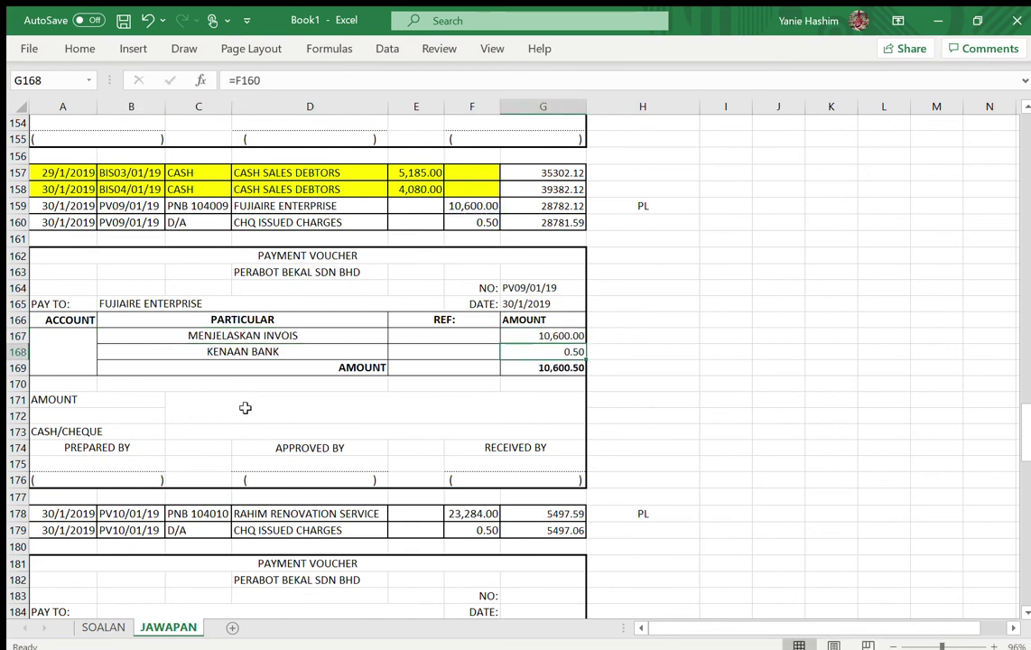
# Enter PEMIUTANG LAIN as the ninth voucher's account in A167
pyautogui.click(72, 341)
pyautogui.write('PEMIU')
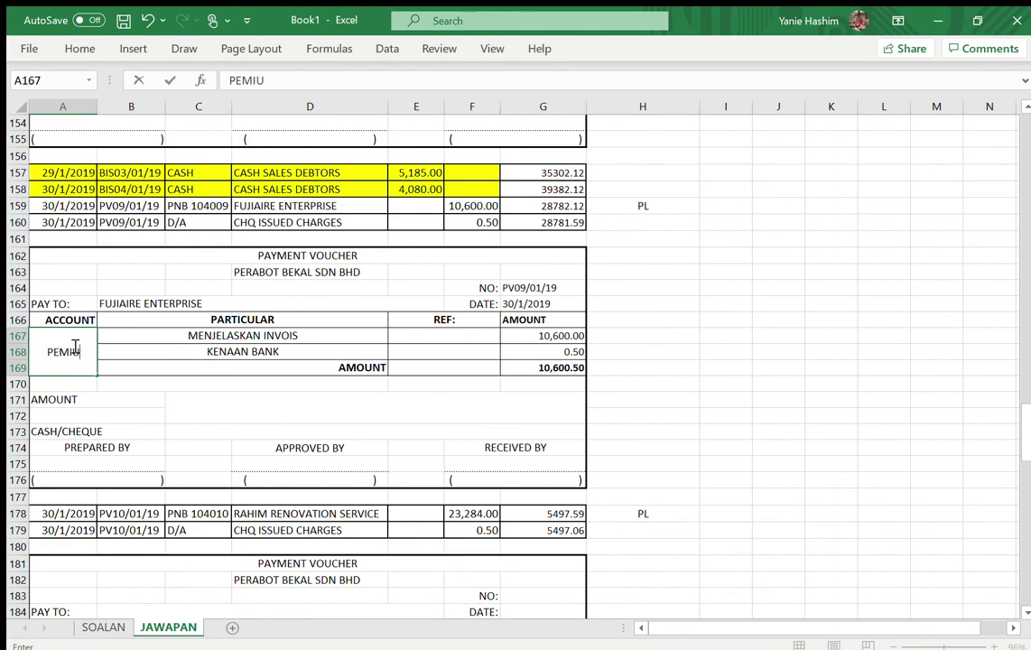
pyautogui.write('TANG LAIN')
pyautogui.hotkey('ctrl', 'Return')
# Link the tenth voucher's payee in B184 to RAHIM RENOVATION SERVICE in D178
pyautogui.scroll(5, 307, 362)
pyautogui.scroll(-10, 513, 361)
pyautogui.scroll(-1, 464, 361)
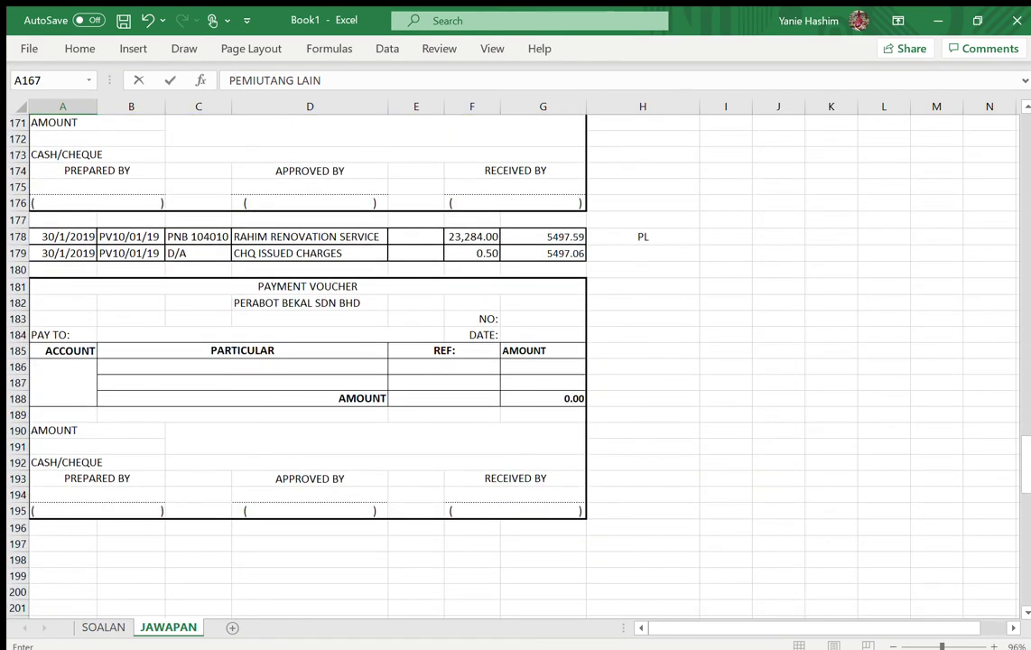
pyautogui.click(123, 335)
pyautogui.write('=')
pyautogui.click(298, 236)
pyautogui.press('Return')
# Link the tenth voucher's number in G183 to the reference in B178 and its date in G184 to A178
pyautogui.click(547, 323)
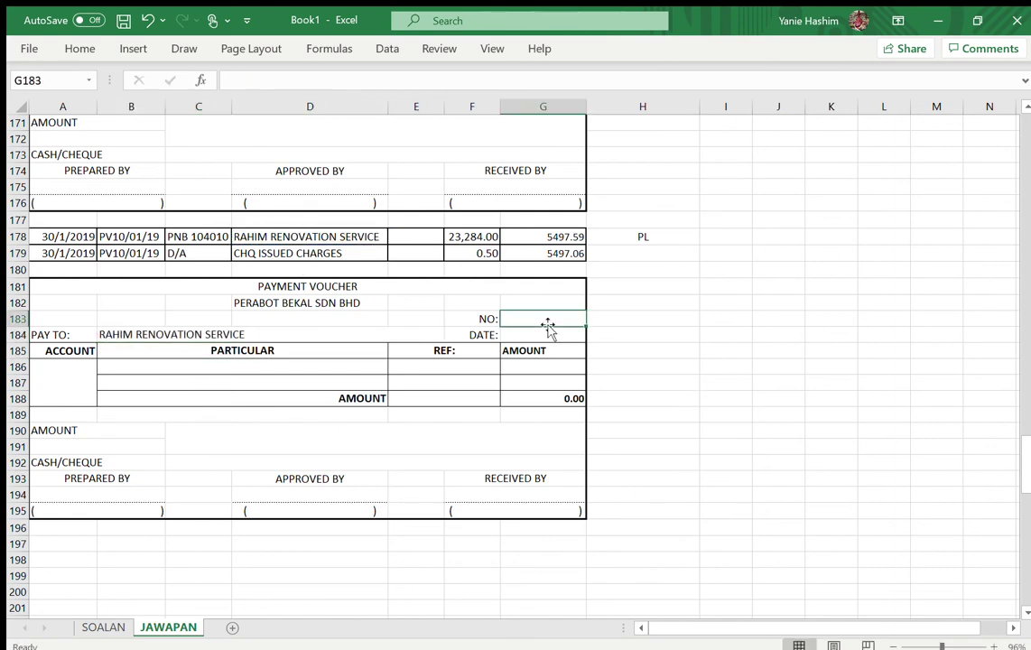
pyautogui.write('=')
pyautogui.click(148, 238)
pyautogui.press('Return')
pyautogui.write('=')
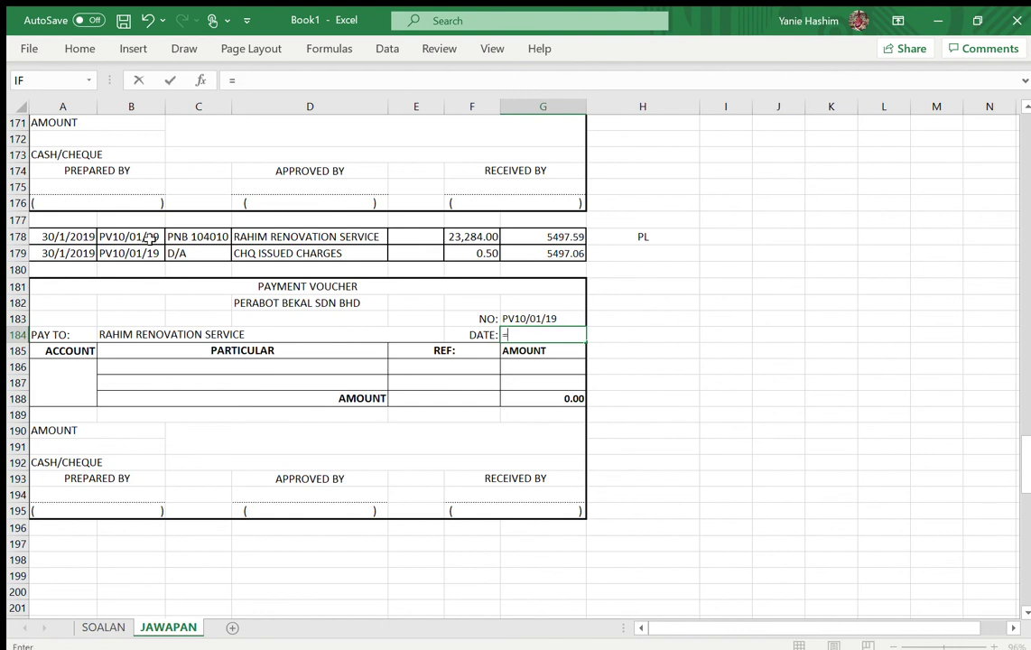
pyautogui.click(77, 239)
pyautogui.press('Return')
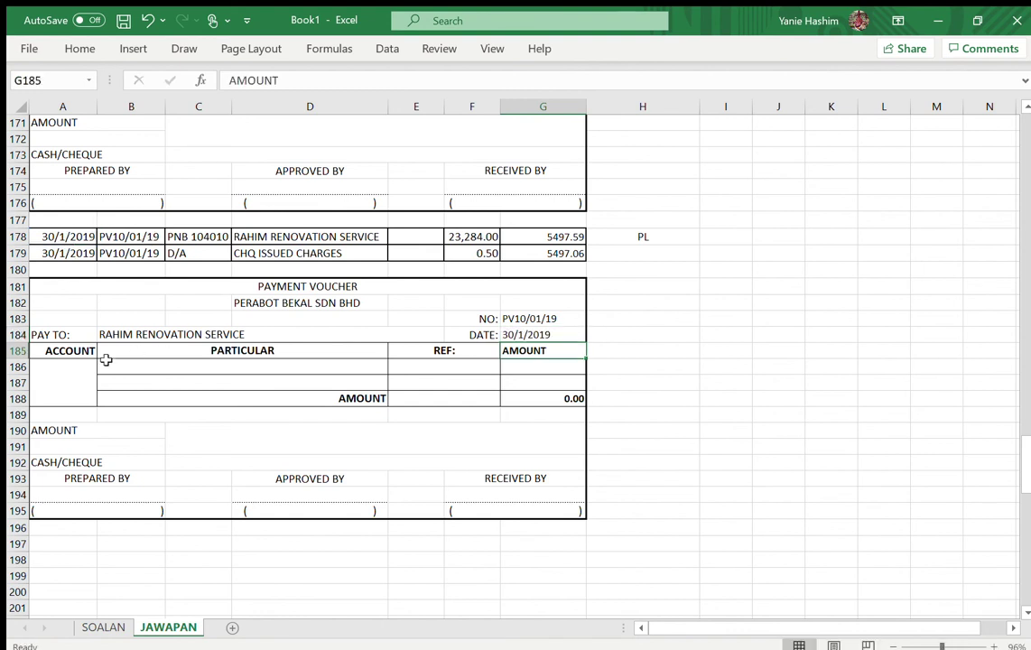
# Enter PEMIUTANG LAIN as the tenth voucher's account in A186 and MENJELASKAN INVOIS as its particular in B186
pyautogui.click(70, 371)
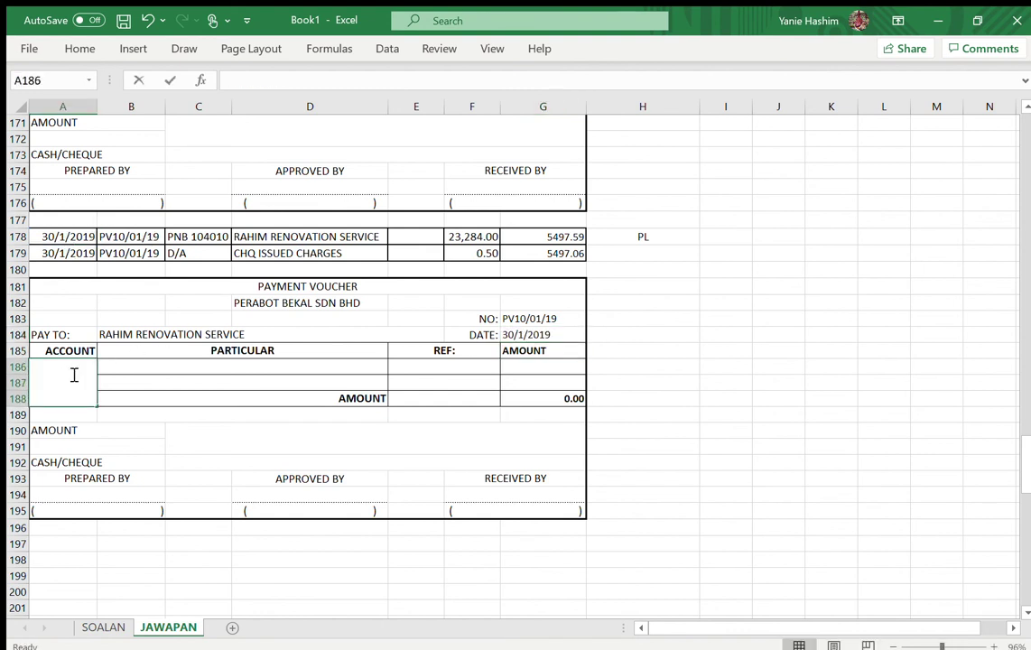
pyautogui.write('PEMIUTANG LAIN')
pyautogui.click(124, 373)
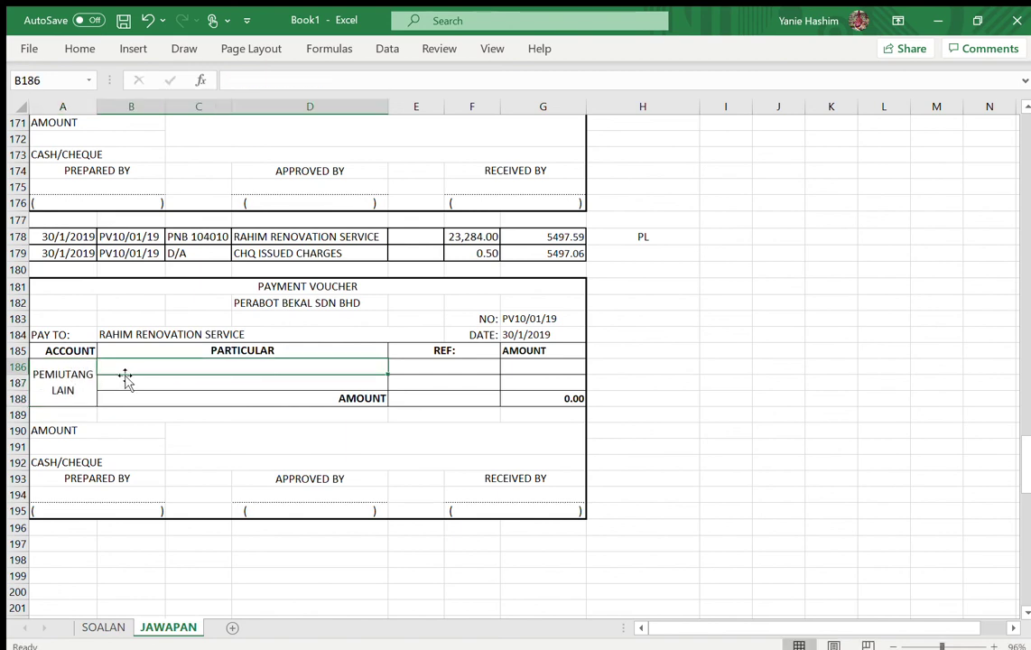
pyautogui.write('MENJ')
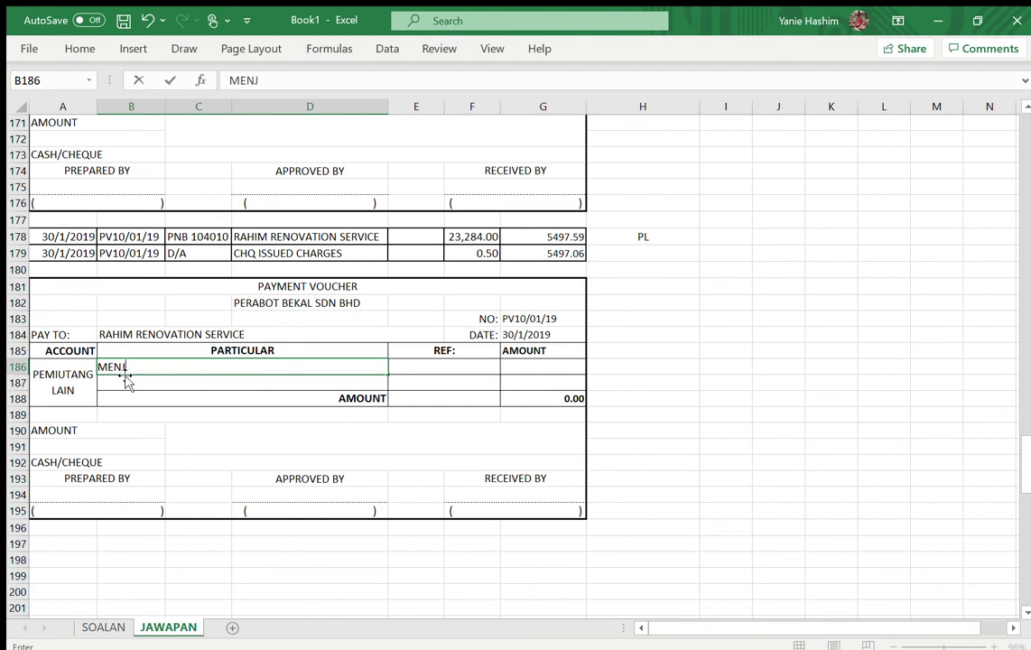
pyautogui.write('ELASKAN INVOIS')
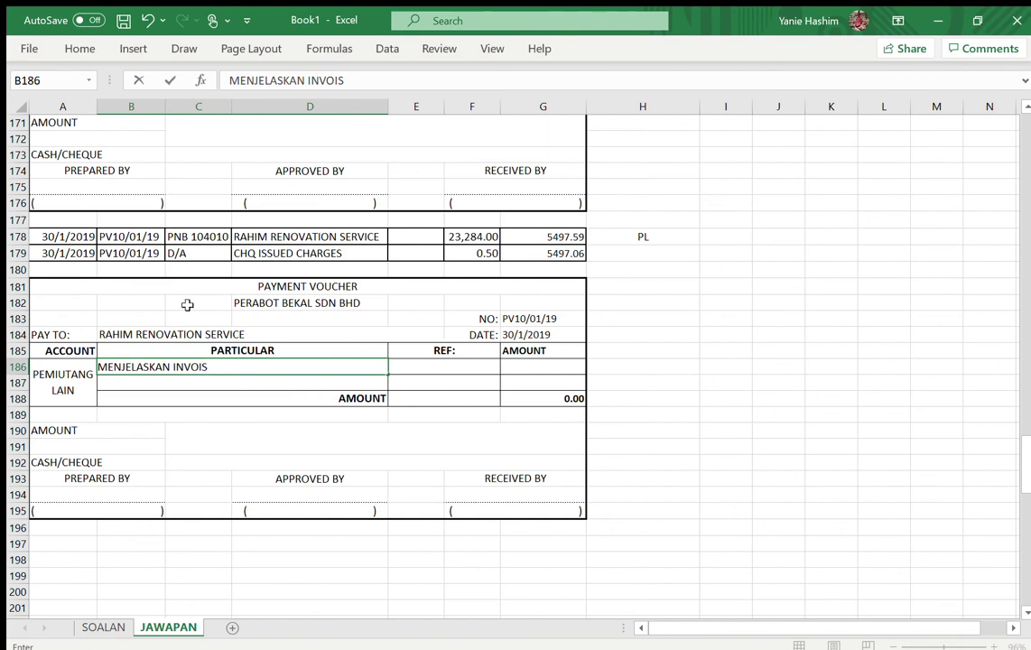
# Link the tenth voucher's amount in G186 to the RAHIM RENOVATION SERVICE payment in F178
pyautogui.click(536, 367)
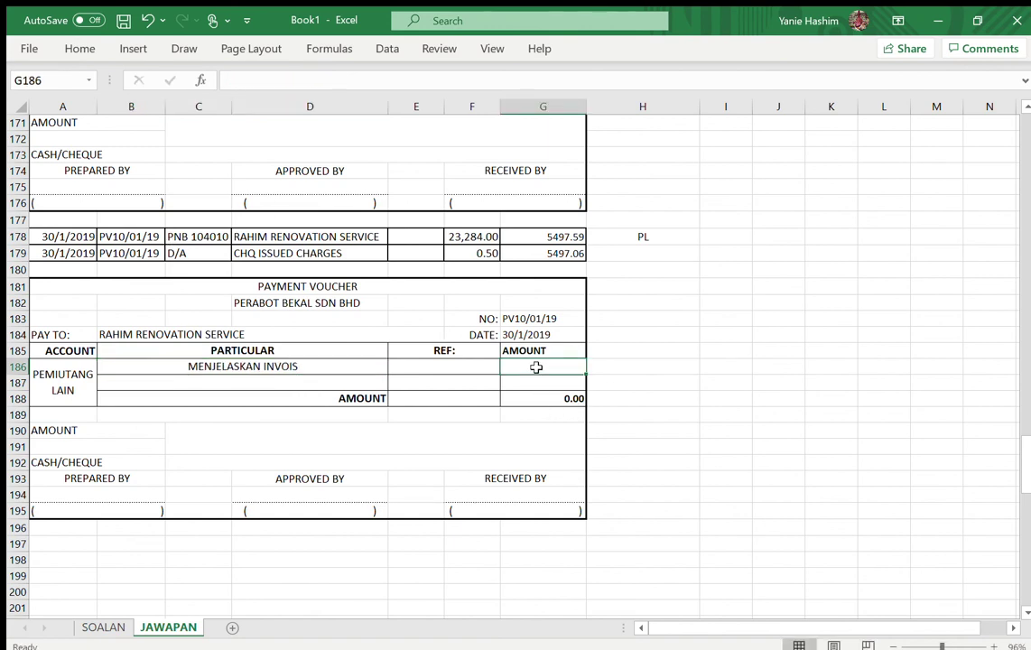
pyautogui.write('=')
pyautogui.click(471, 244)
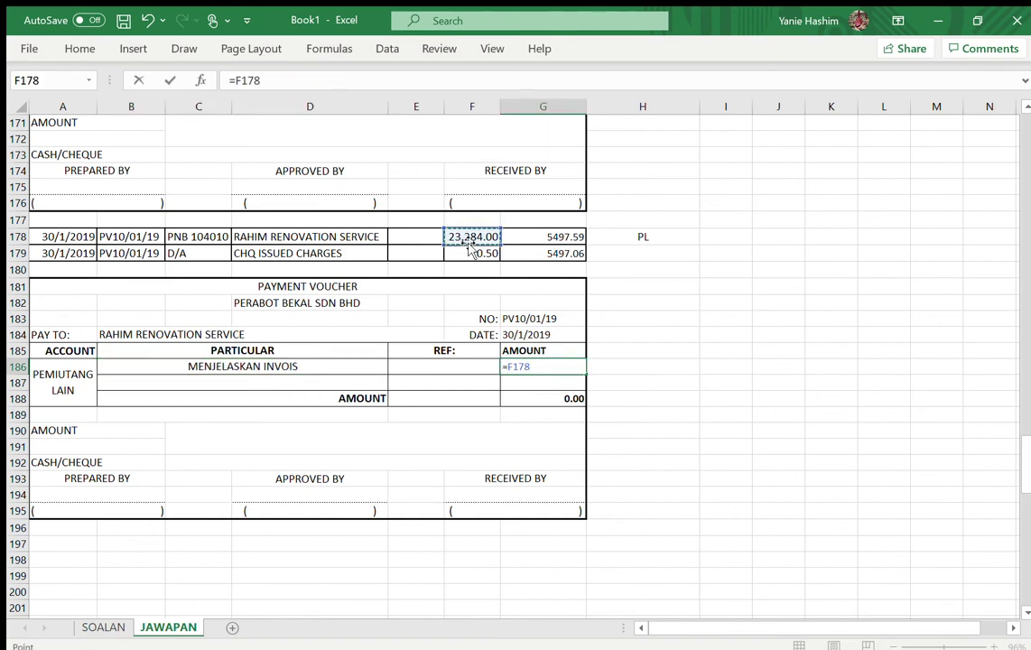
pyautogui.press('Return')
# Copy the ninth voucher's KENAAN BANK row, B168:G168, to row 187 of the tenth voucher
pyautogui.scroll(4, 468, 250)
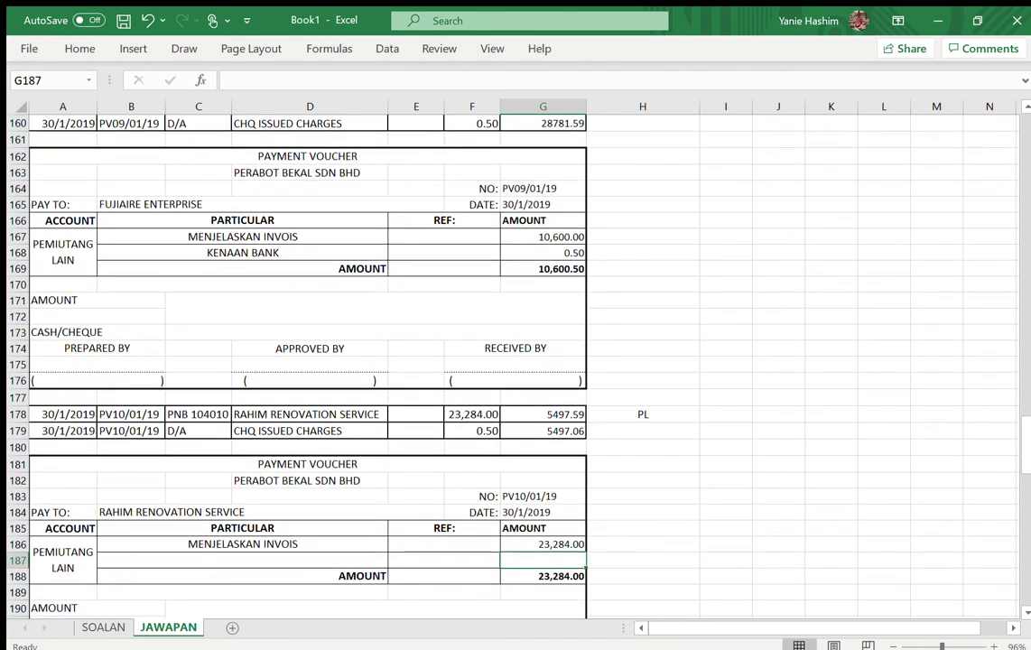
pyautogui.moveTo(170, 253); pyautogui.dragTo(544, 251)
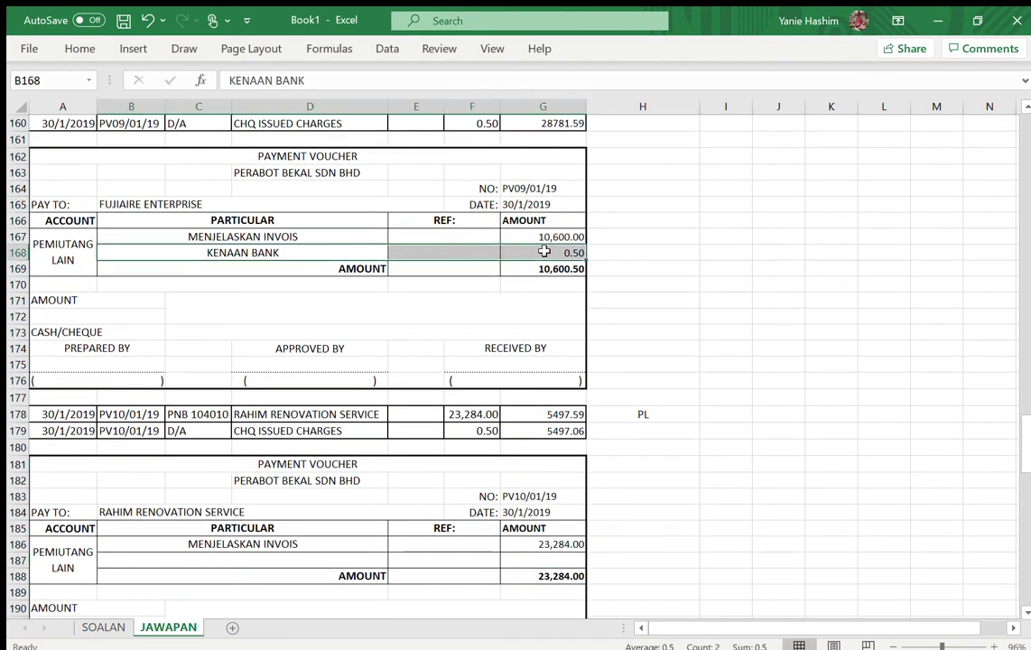
pyautogui.hotkey('ctrl', 'c')
pyautogui.click(246, 559)
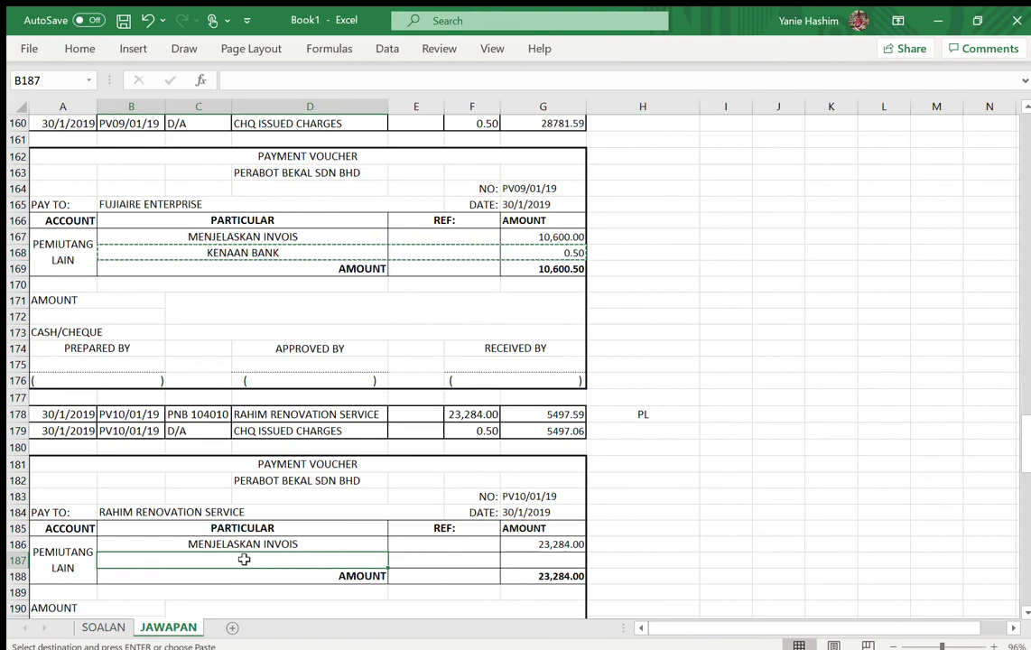
pyautogui.hotkey('ctrl', 'v')
# Link the tenth voucher's CASH/CHEQUE entry in C192 to the RAHIM RENOVATION SERVICE cheque number in C178
pyautogui.scroll(-3, 246, 560)
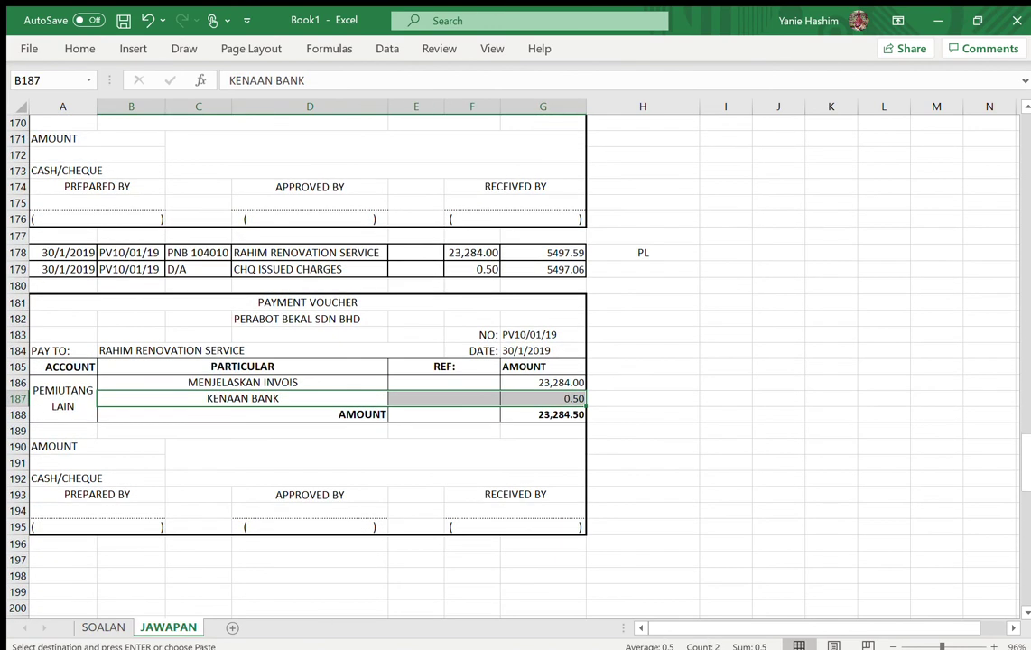
pyautogui.click(178, 479)
pyautogui.write('=')
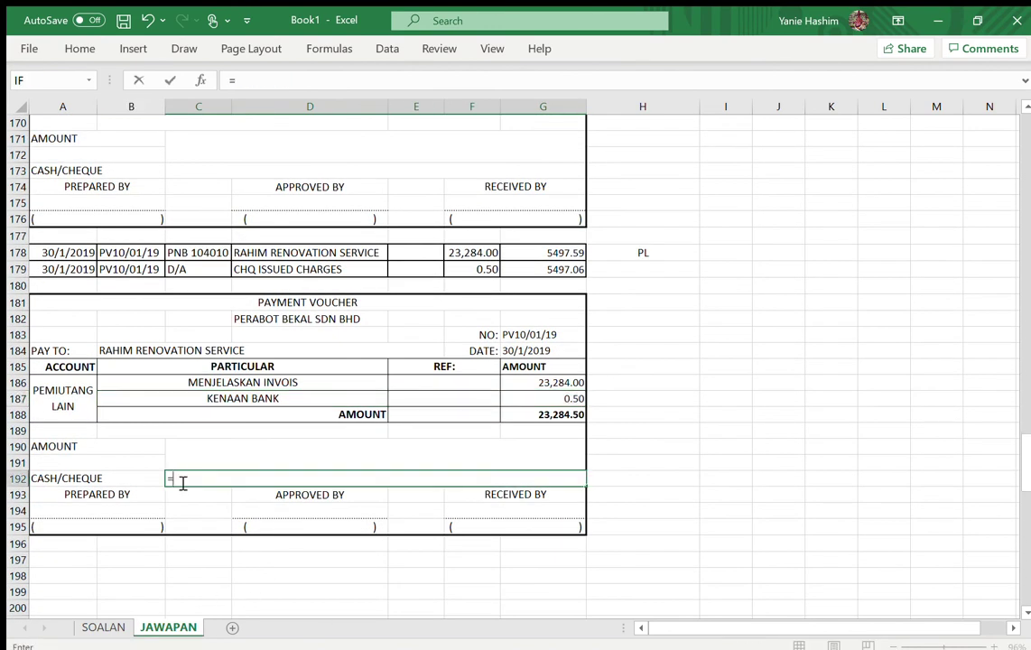
pyautogui.click(209, 252)
pyautogui.press('Return')
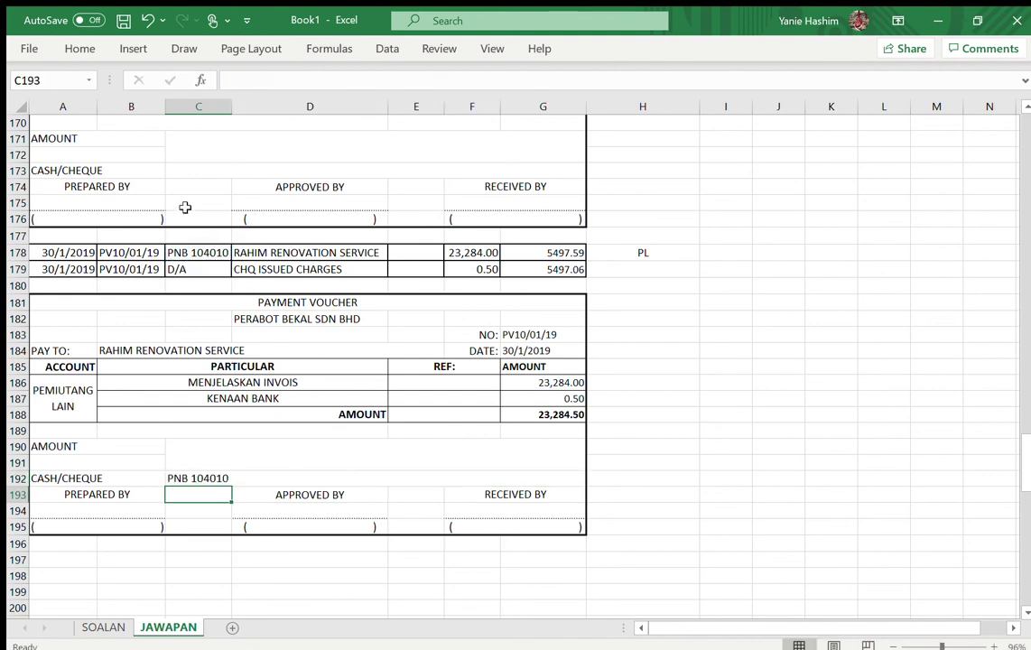
# Link the ninth voucher's CASH/CHEQUE entry in C173 to the FUJIAIRE ENTERPRISE cheque number in C159
pyautogui.click(183, 182)
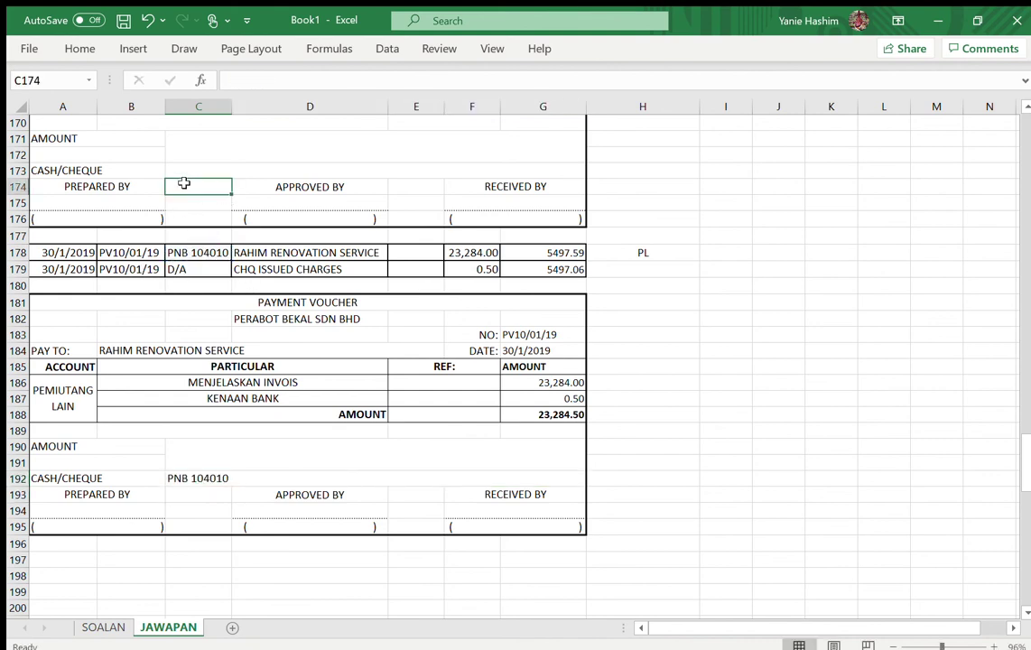
pyautogui.click(183, 171)
pyautogui.scroll(5, 183, 170)
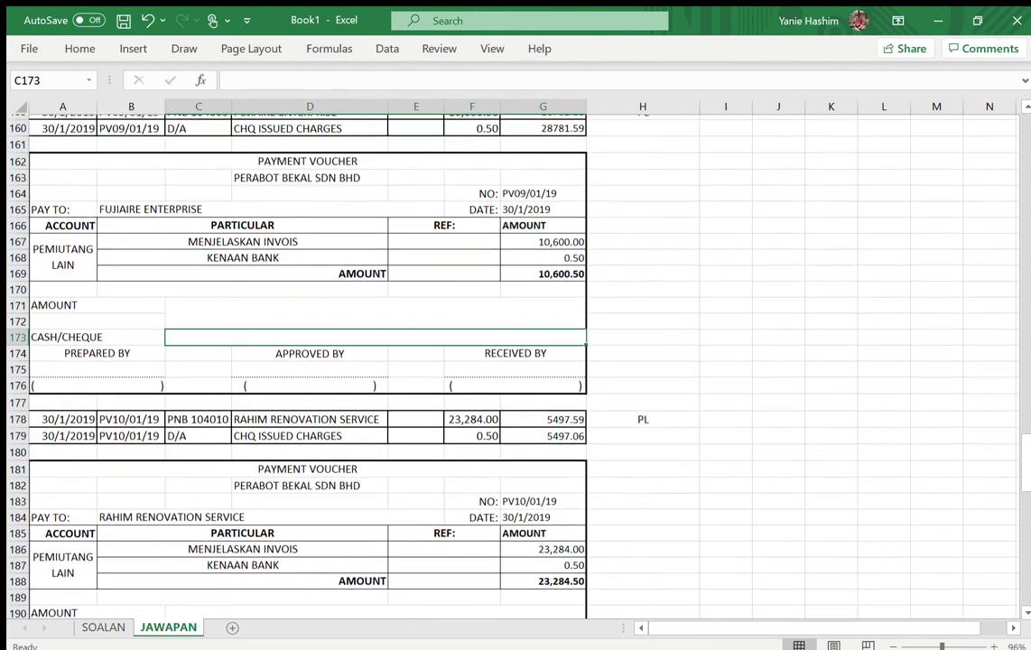
pyautogui.write('=')
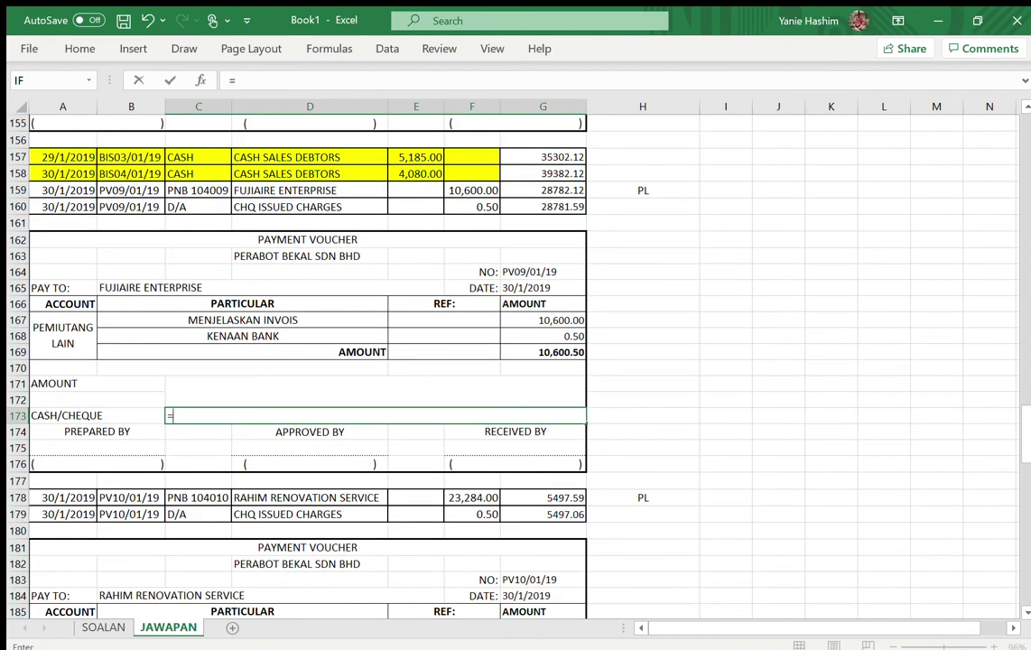
pyautogui.click(186, 190)
pyautogui.press('Return')
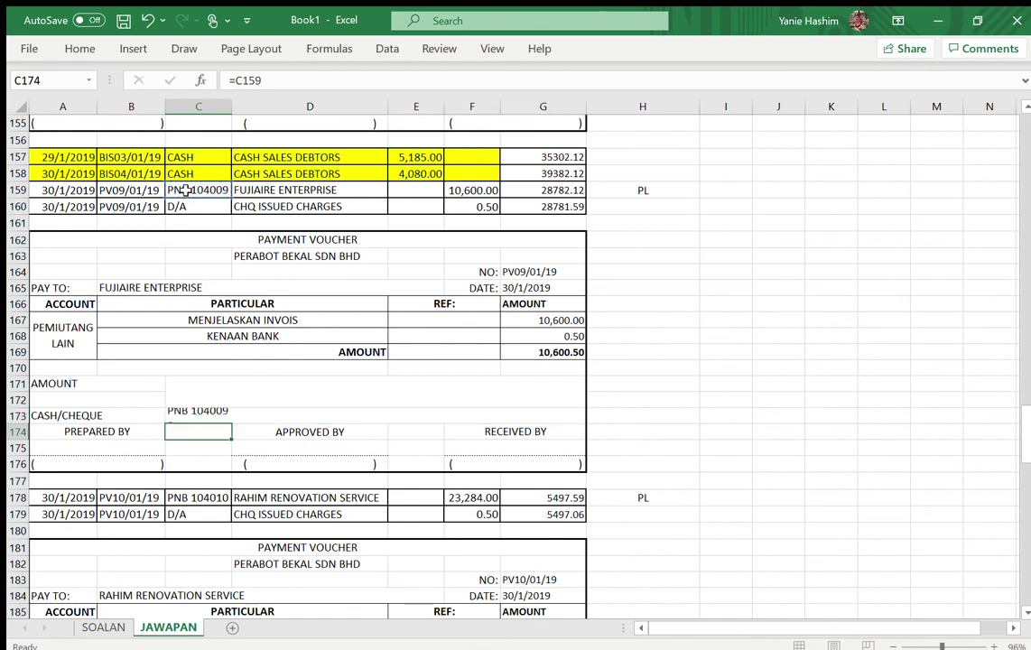
# Link the eighth voucher's CASH/CHEQUE entry in C152 to the GHEE FAT WOOD FURNITURE cheque number in C138
pyautogui.scroll(6, 185, 191)
pyautogui.scroll(2, 512, 361)
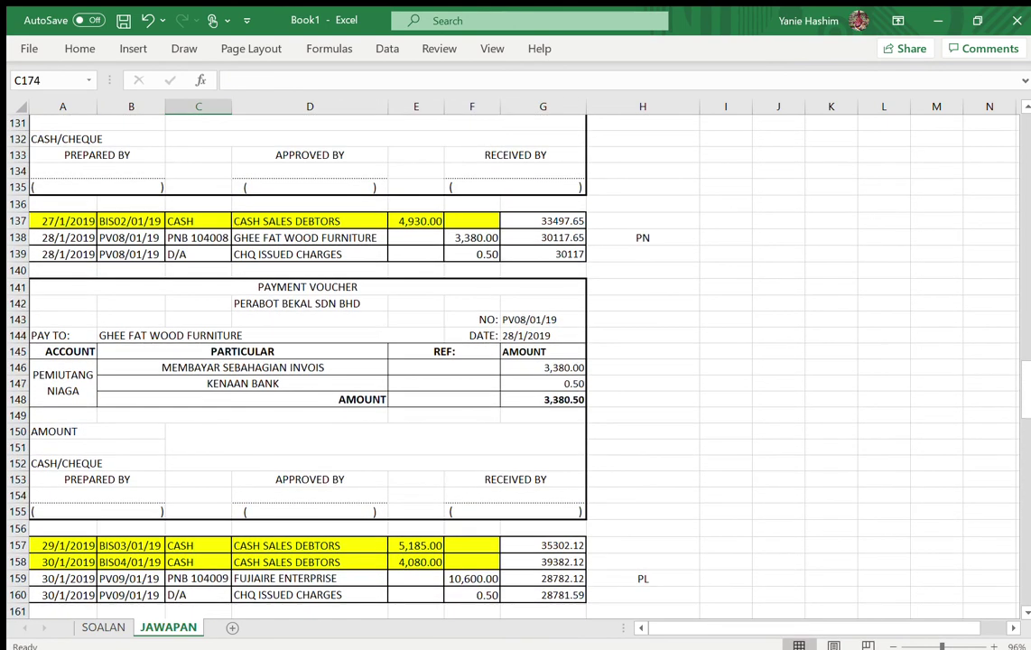
pyautogui.click(193, 463)
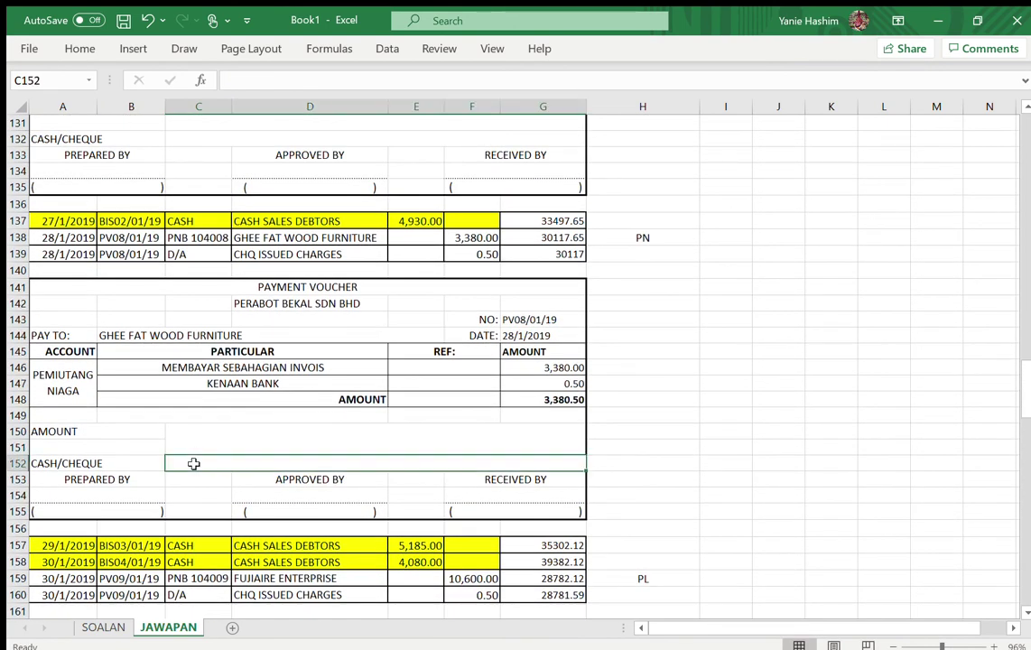
pyautogui.write('=')
pyautogui.click(206, 233)
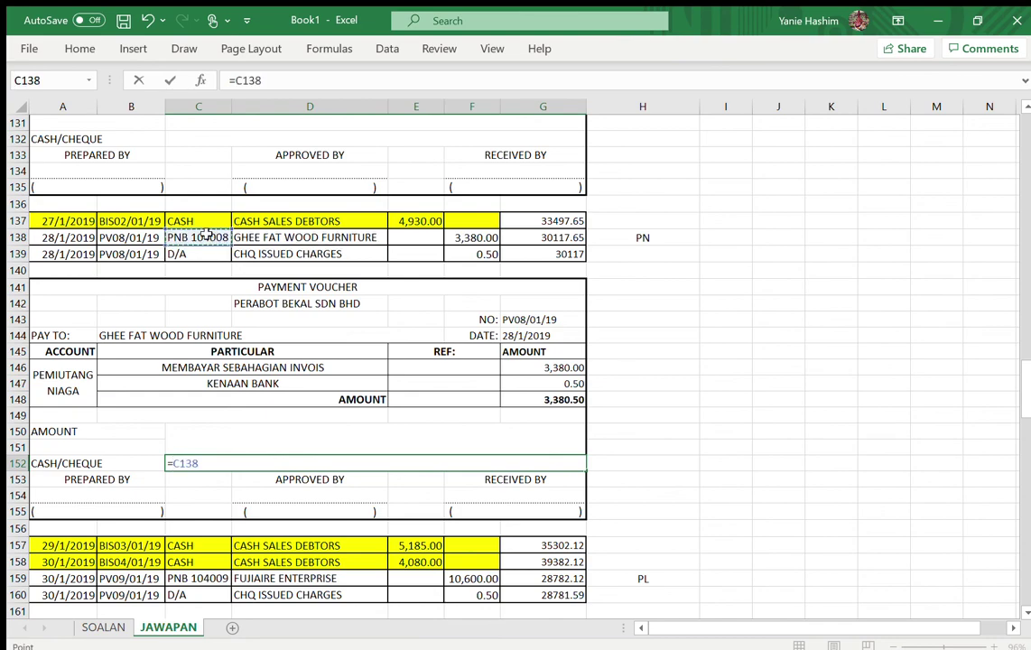
pyautogui.press('Return')
# Link the seventh voucher's CASH/CHEQUE entry in C132 to the January PCB payment's cheque number in C118
pyautogui.scroll(5, 206, 233)
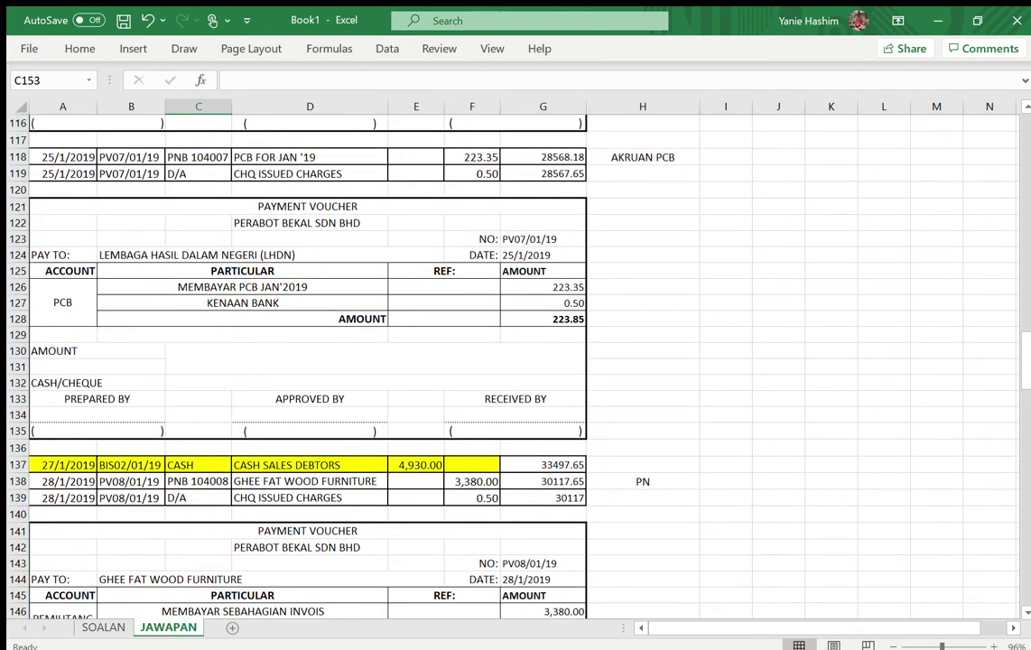
pyautogui.click(189, 386)
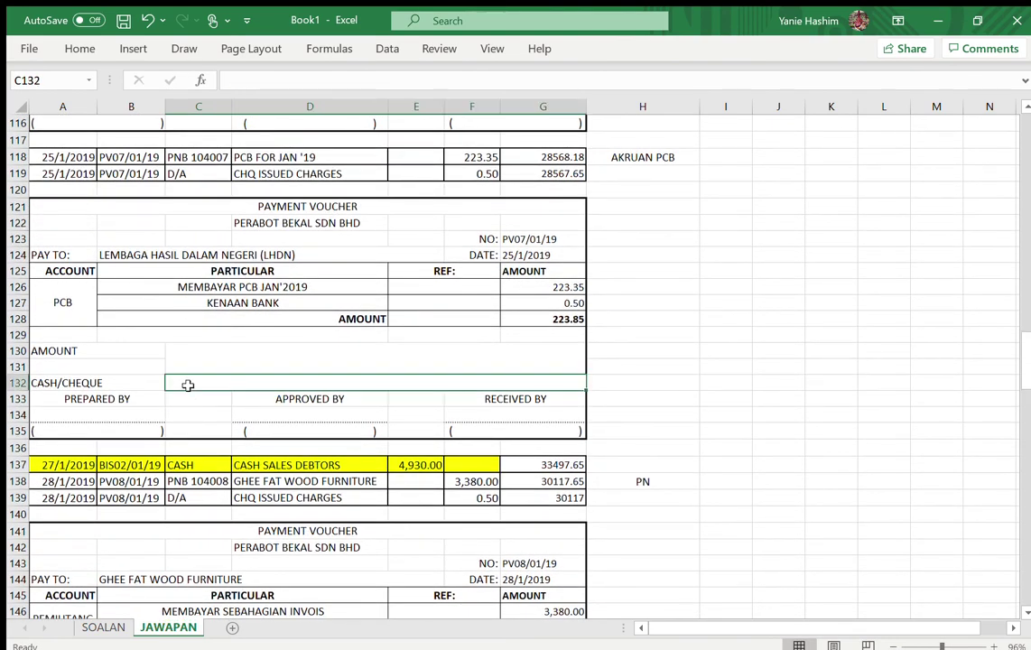
pyautogui.write('=')
pyautogui.click(195, 156)
pyautogui.press('Return')
# Link the sixth voucher's CASH/CHEQUE entry in C113 to the January SOCSO payment's cheque number in C99
pyautogui.scroll(2, 195, 156)
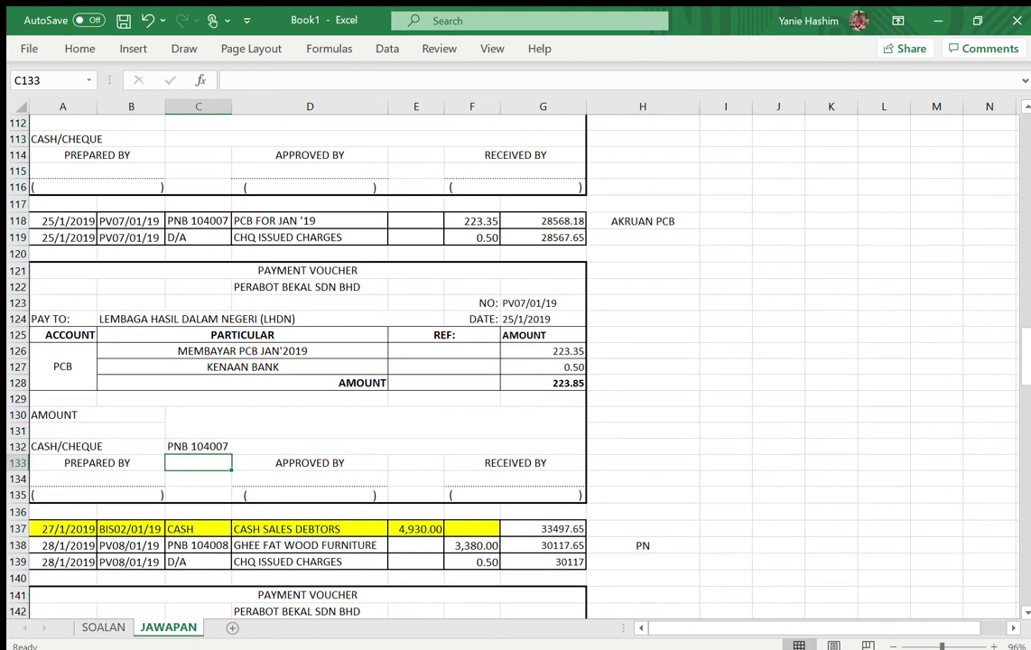
pyautogui.scroll(4, 452, 361)
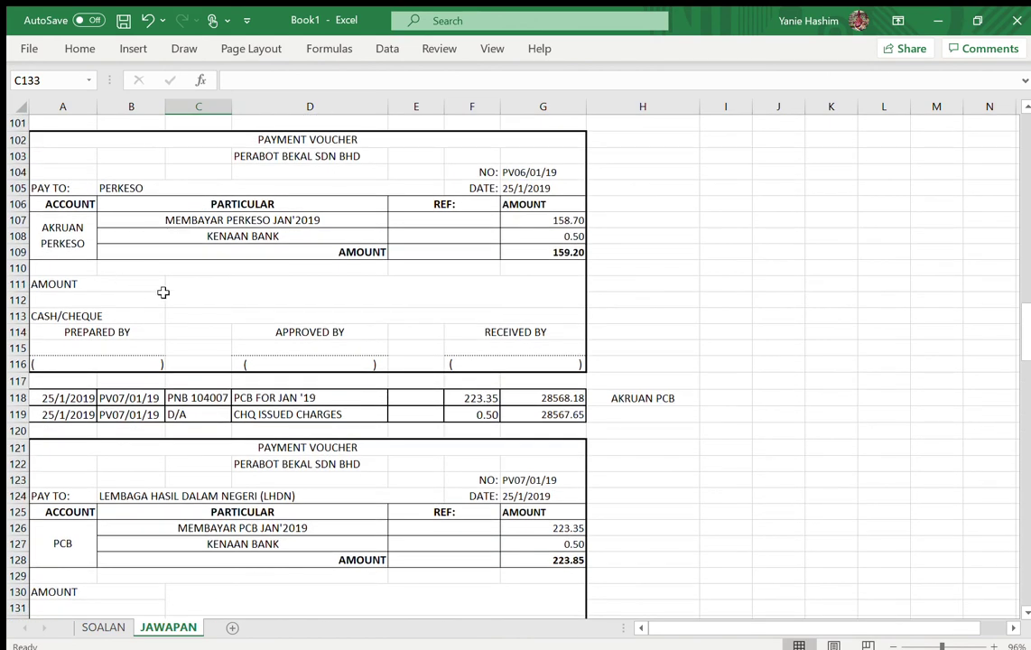
pyautogui.click(189, 313)
pyautogui.write('=')
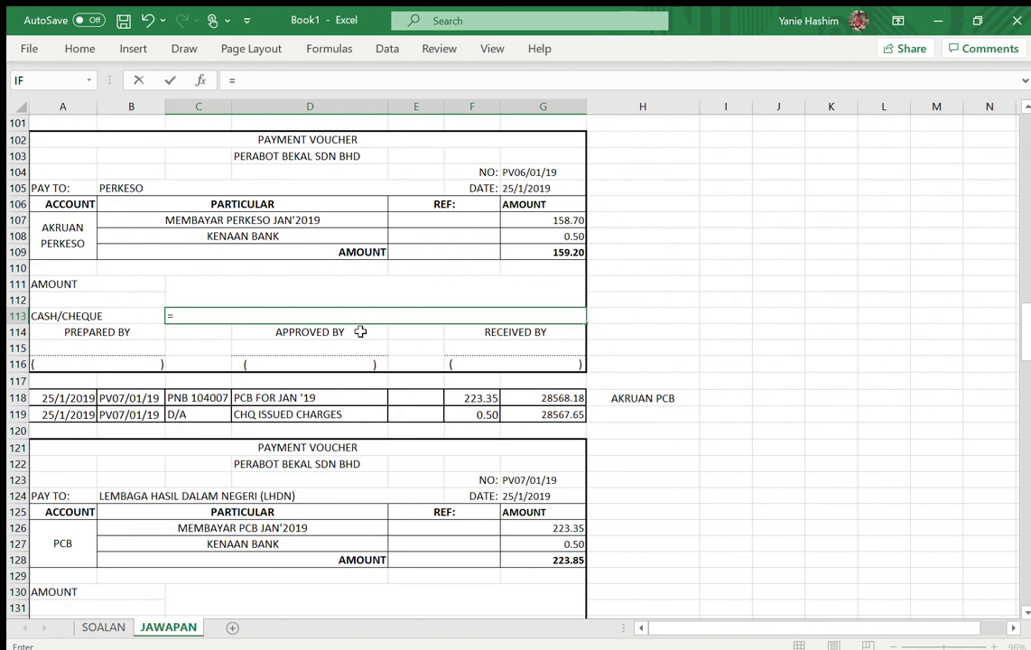
pyautogui.scroll(3, 435, 150)
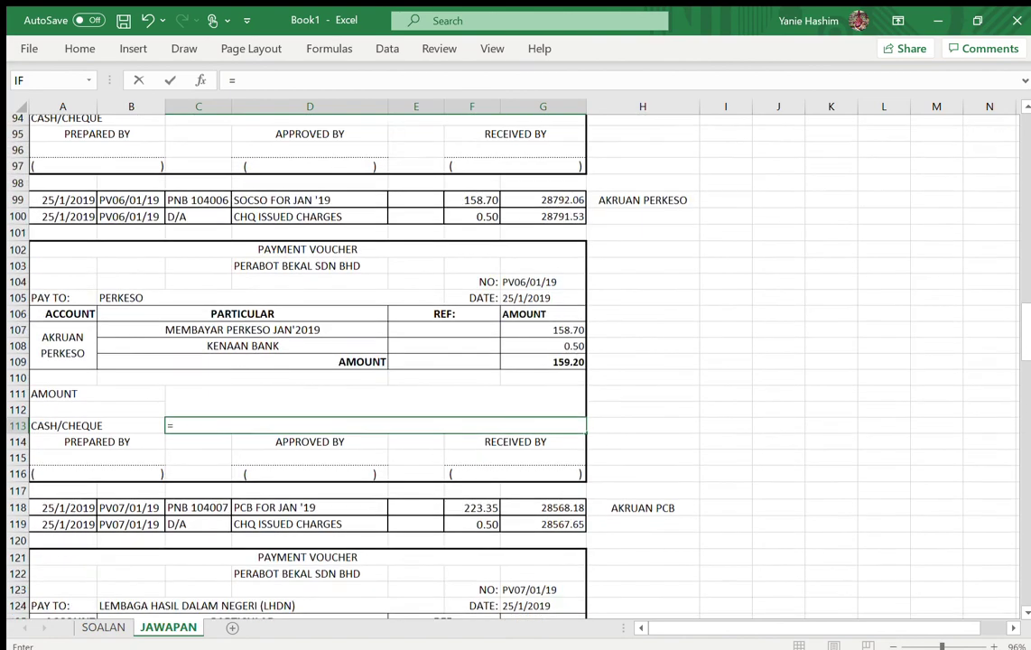
pyautogui.click(198, 235)
pyautogui.press('Return')
# Link the fifth voucher's CASH/CHEQUE entry in C94 to the January EPF payment's cheque number in C80
pyautogui.scroll(6, 458, 361)
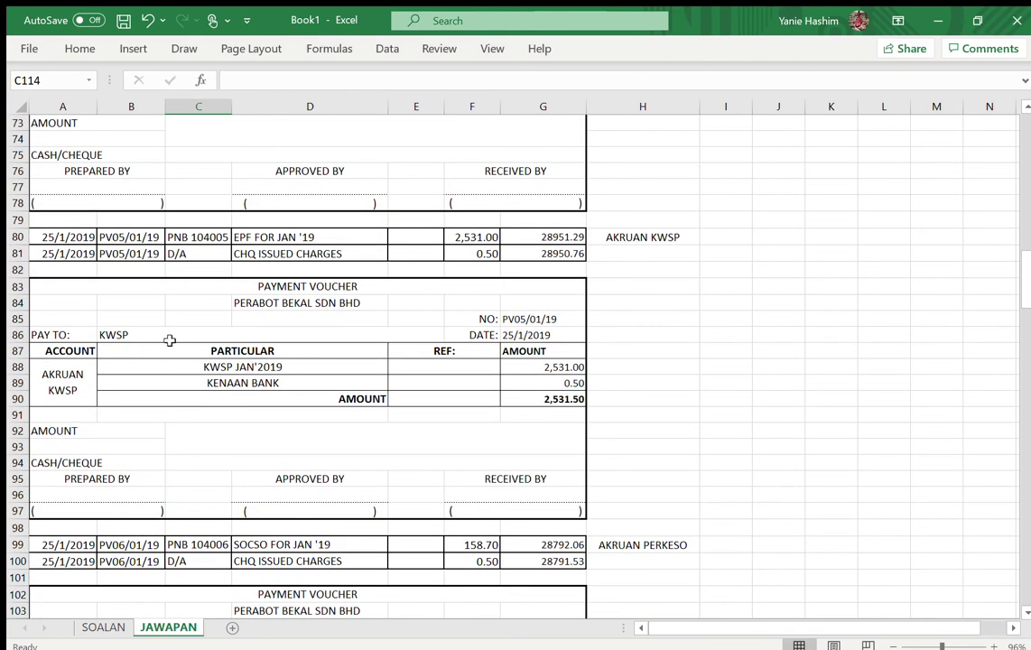
pyautogui.click(199, 462)
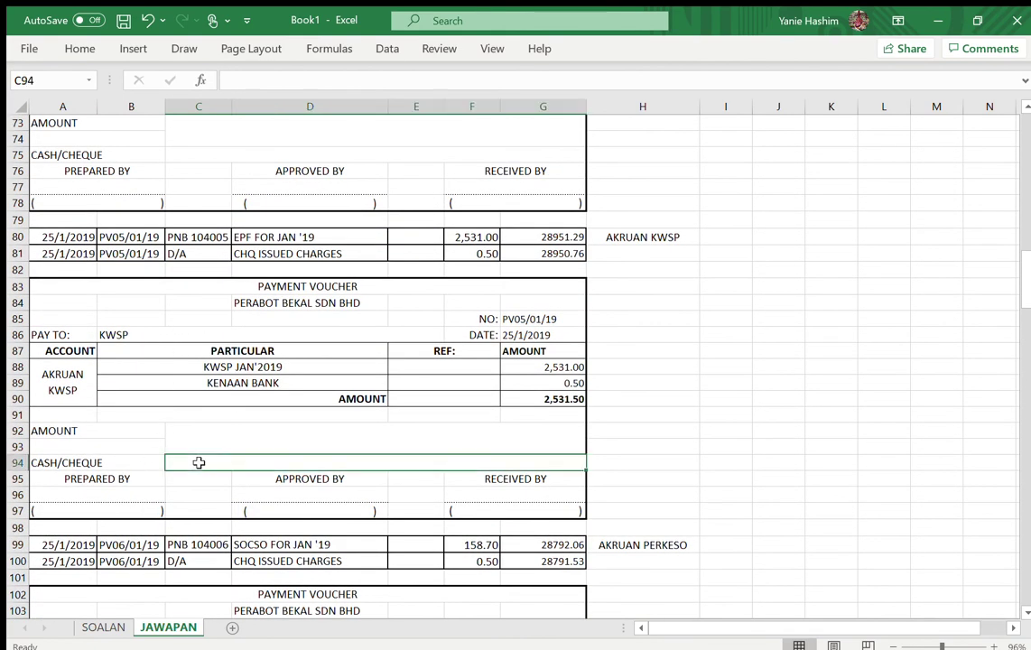
pyautogui.write('=')
pyautogui.click(188, 236)
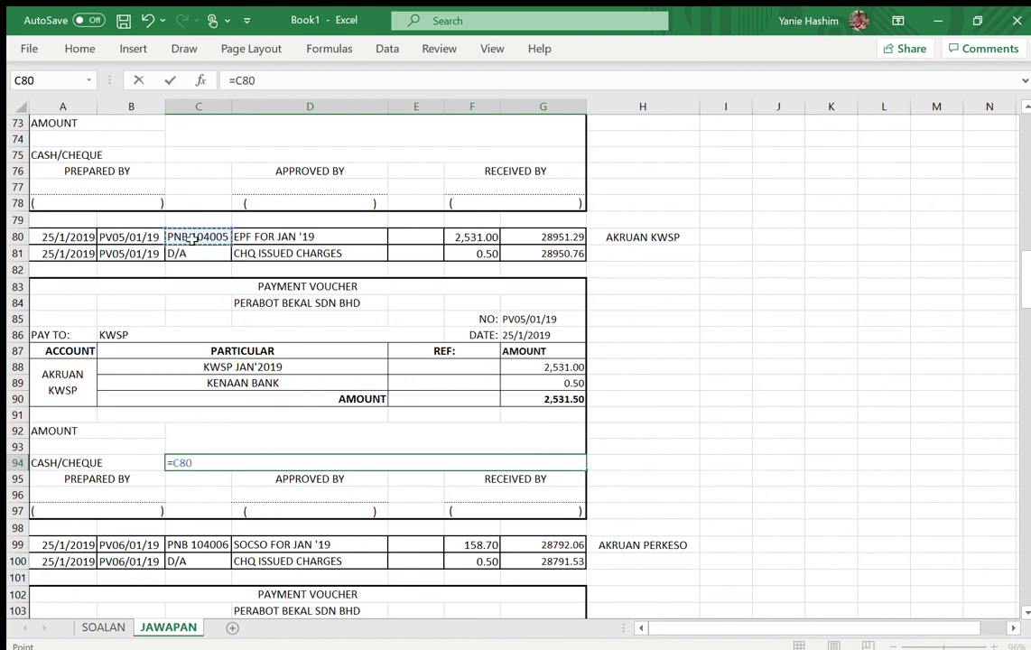
pyautogui.press('Return')
# Link the fourth voucher's CASH/CHEQUE entry in C75 to the January salary payment's cheque number in C61
pyautogui.scroll(5, 188, 236)
pyautogui.scroll(1, 459, 361)
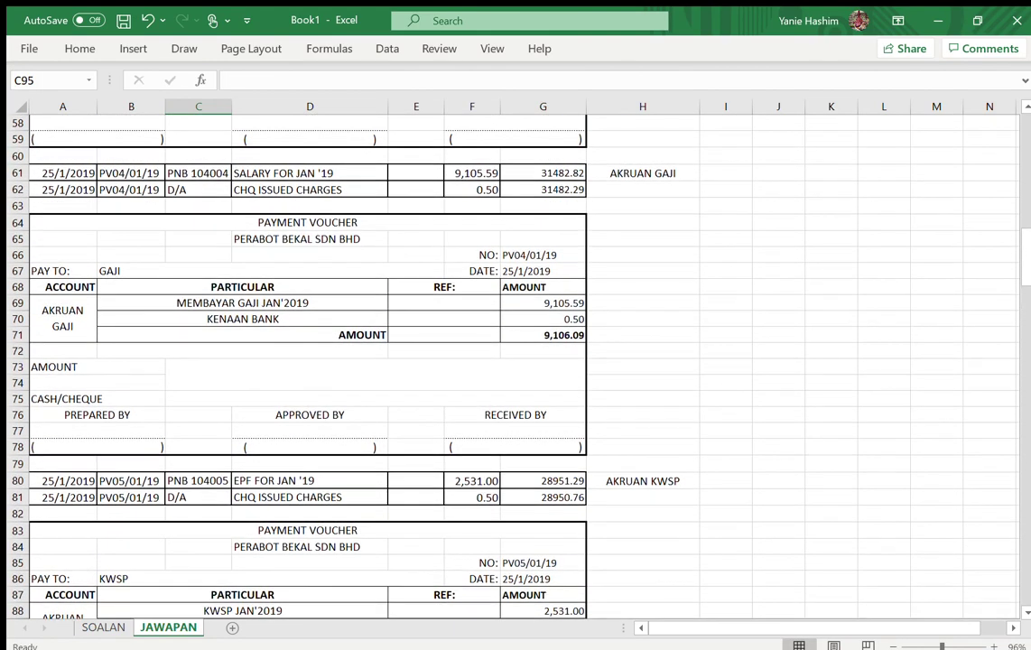
pyautogui.click(182, 398)
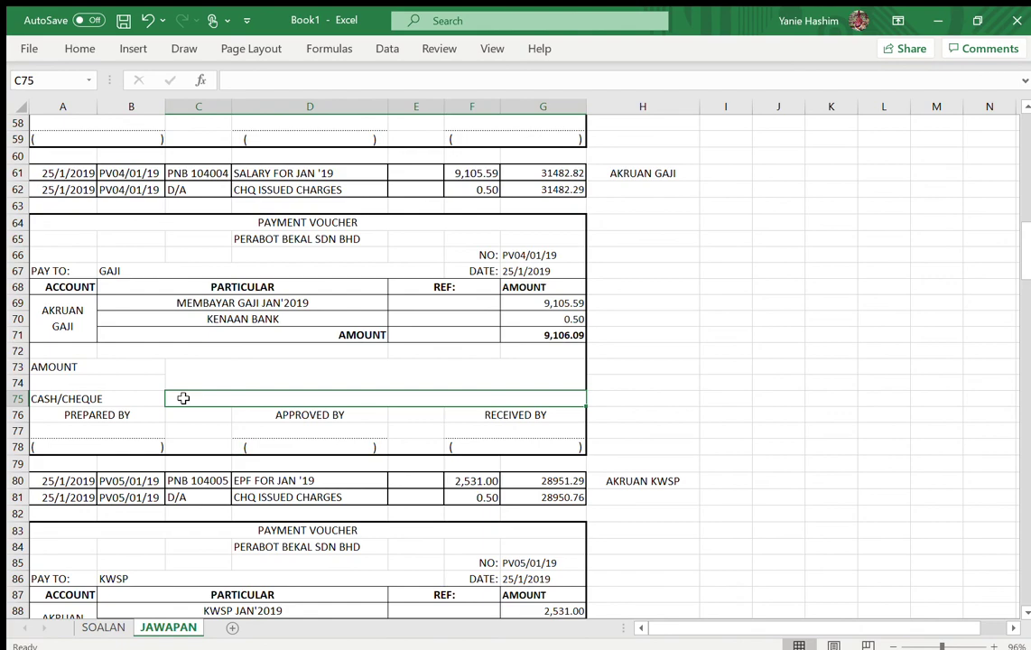
pyautogui.write('=')
pyautogui.click(207, 172)
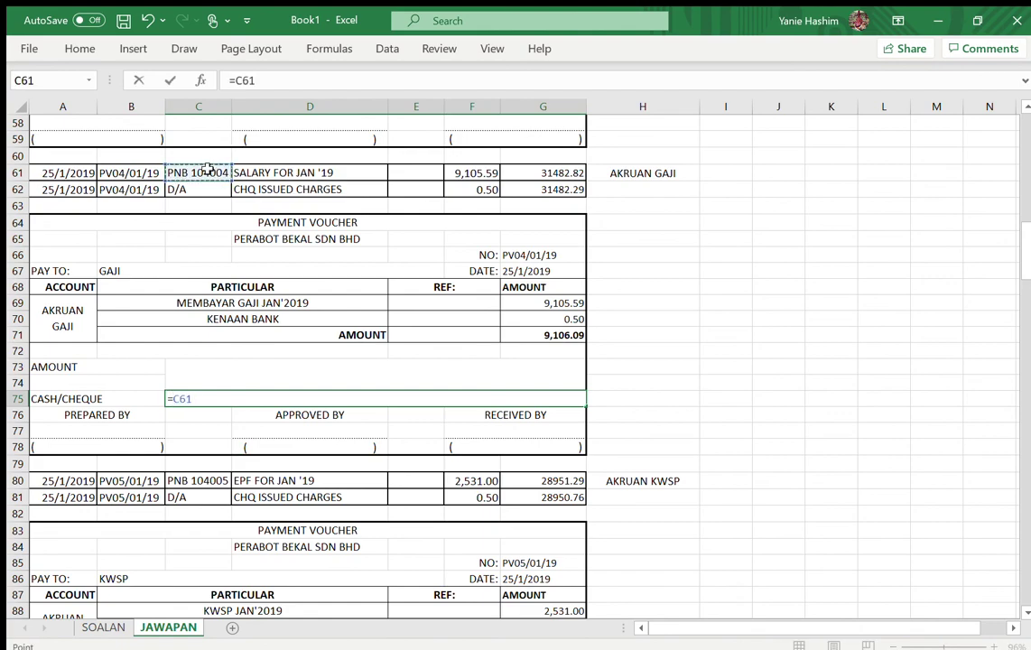
pyautogui.press('Return')
# Review the AMOUNT and CASH/CHEQUE lines of the payment vouchers from the second through the tenth
pyautogui.scroll(3, 207, 172)
pyautogui.scroll(3, 458, 361)
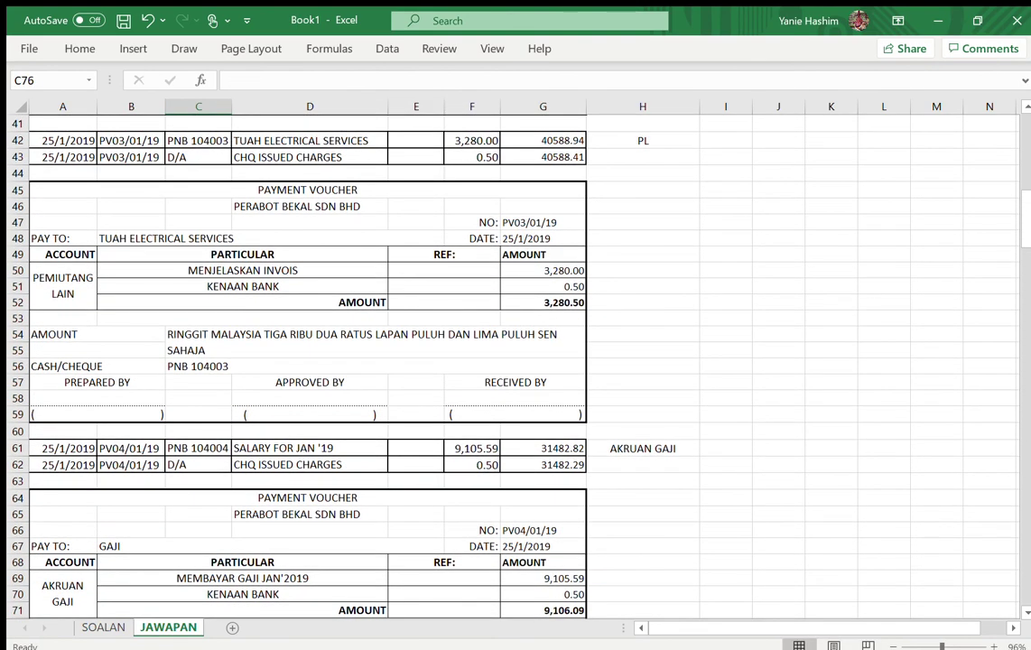
pyautogui.scroll(12, 459, 361)
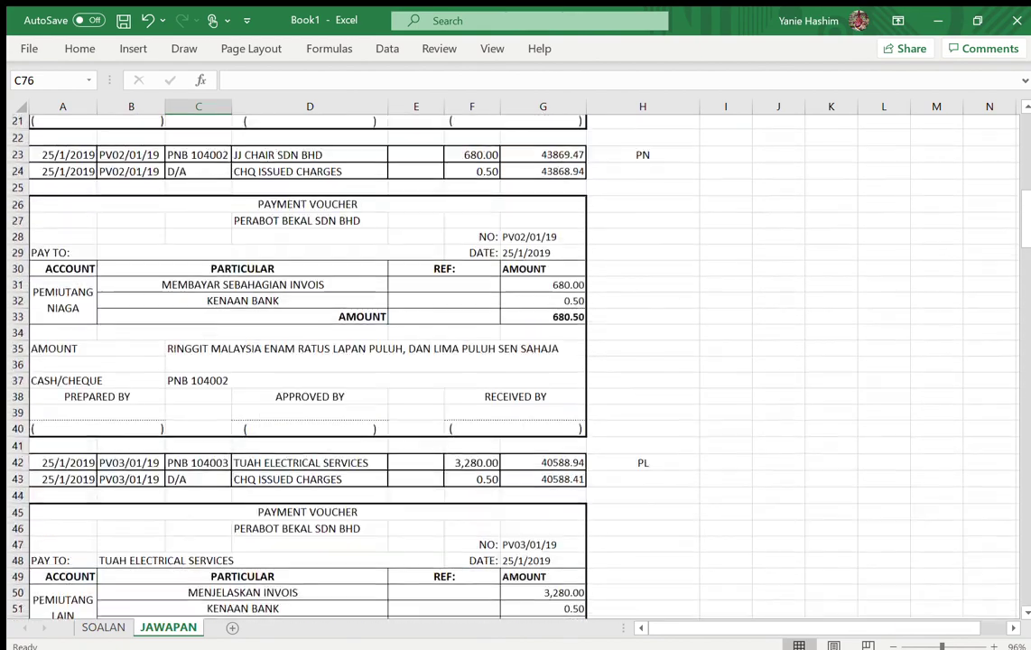
pyautogui.scroll(-20, 458, 361)
pyautogui.scroll(-20, 459, 361)
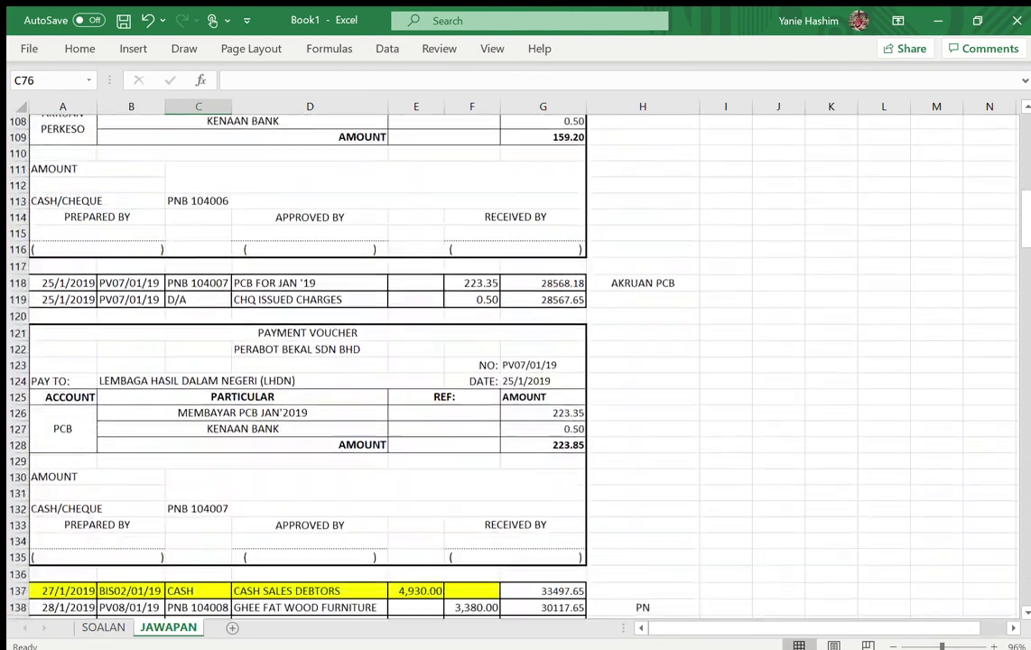
pyautogui.scroll(6, 458, 361)
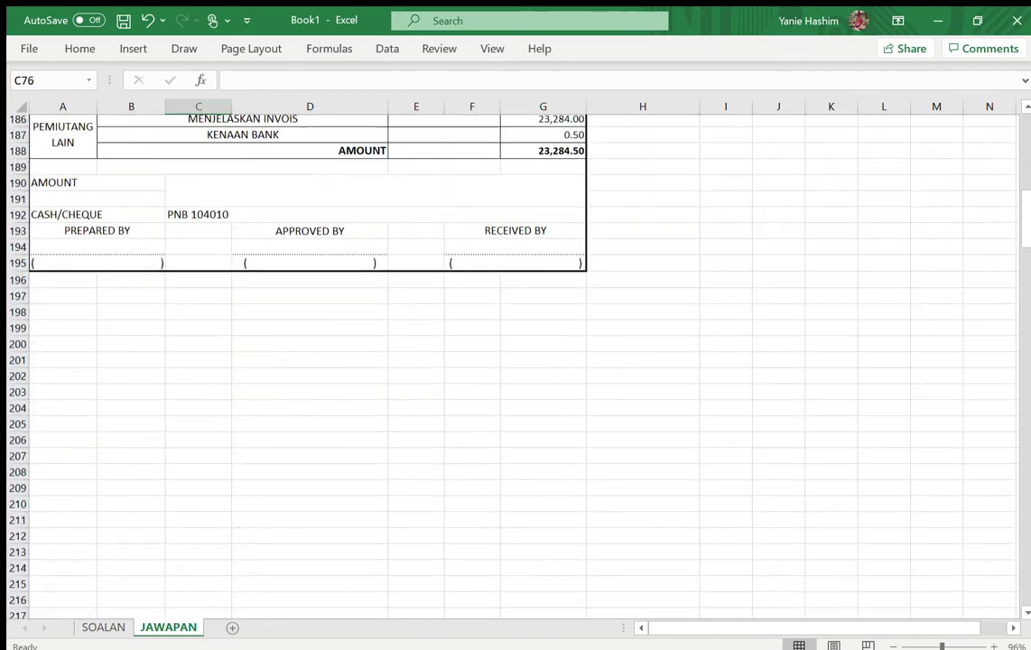